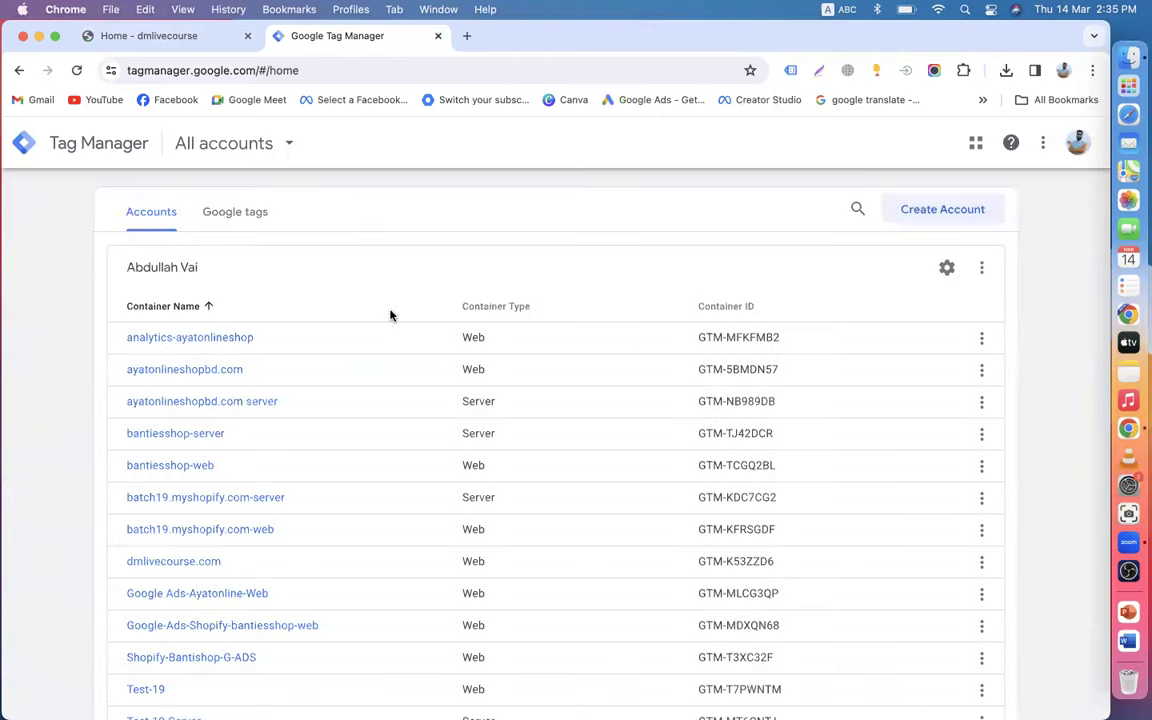
# - Switch to the institute's Chrome profile and load tagmanager.google.com
pyautogui.scroll(-3, 391, 315)
pyautogui.scroll(3, 391, 316)
pyautogui.click(1063, 72)
pyautogui.scroll(-5, 915, 491)
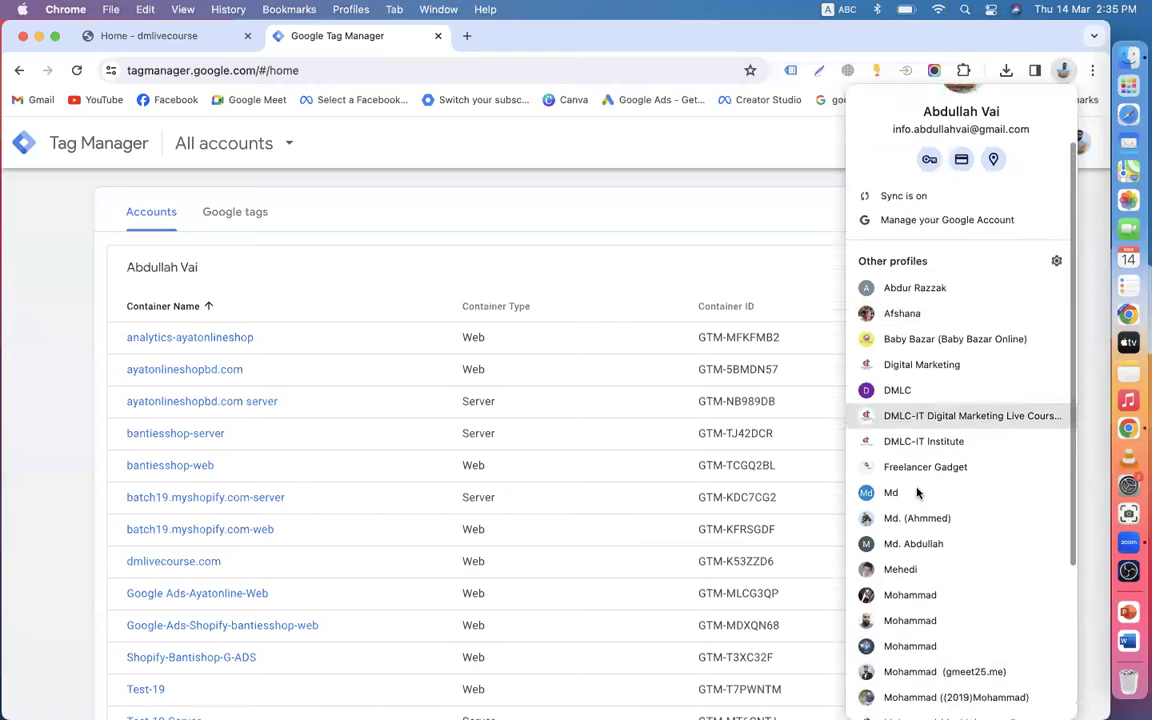
pyautogui.scroll(-5, 895, 545)
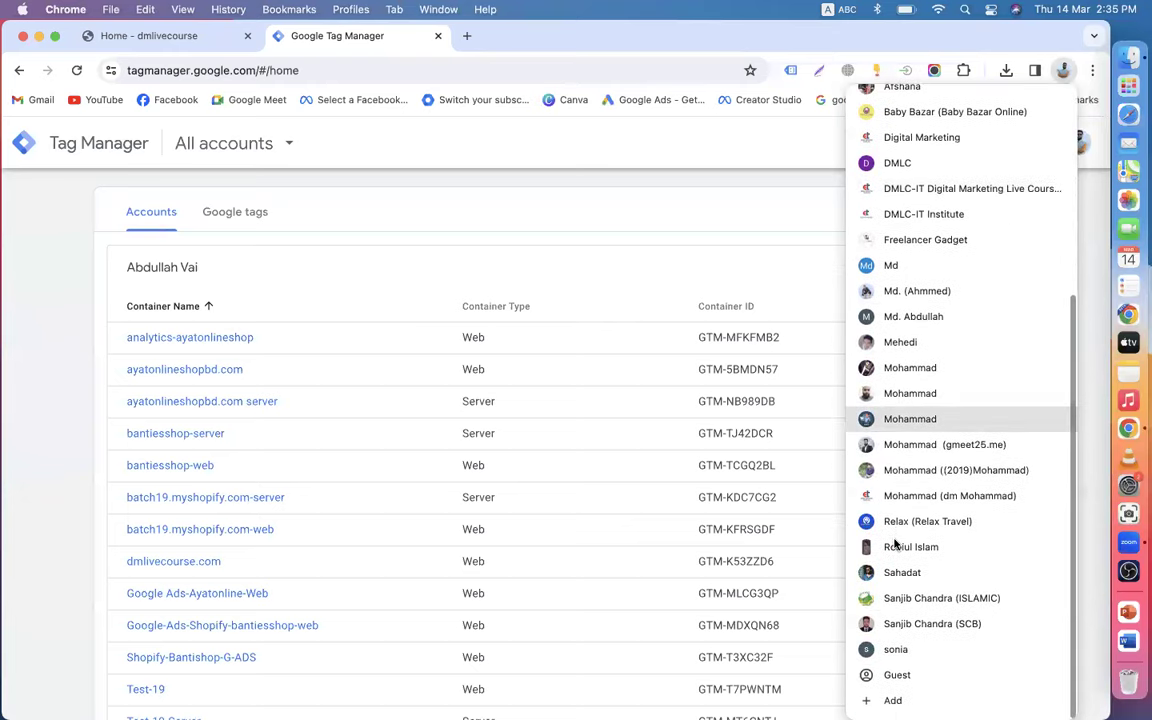
pyautogui.scroll(5, 895, 545)
pyautogui.click(905, 327)
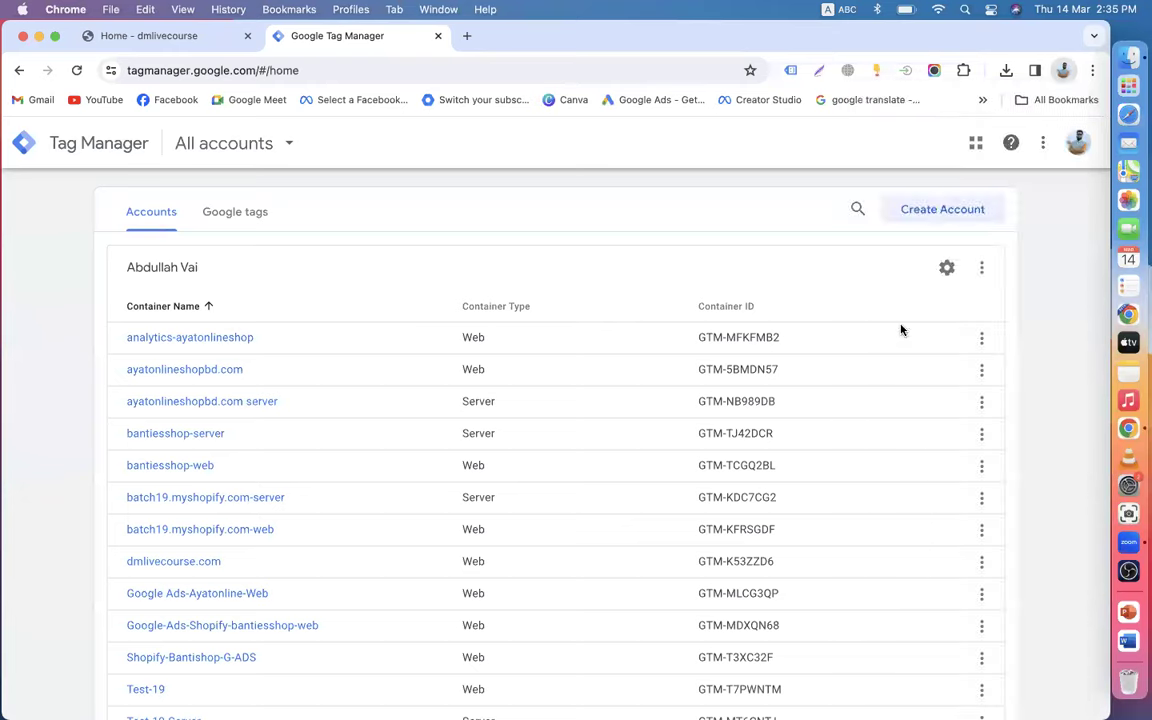
pyautogui.write('tag')
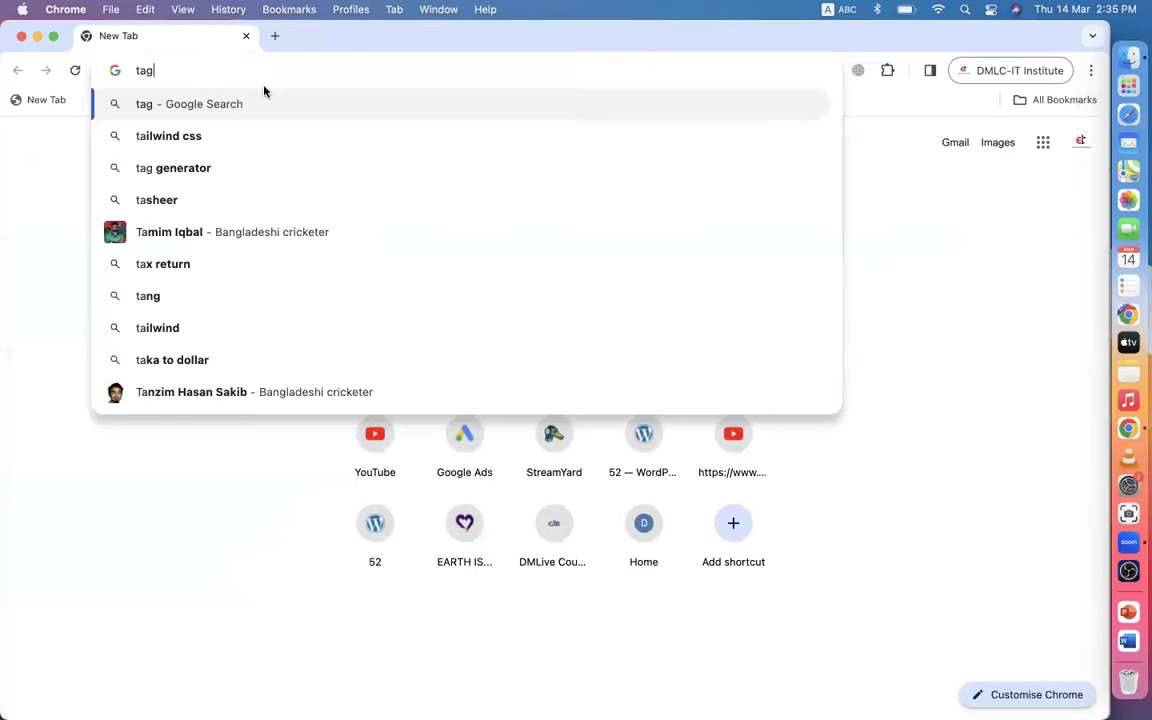
pyautogui.write('manager.g')
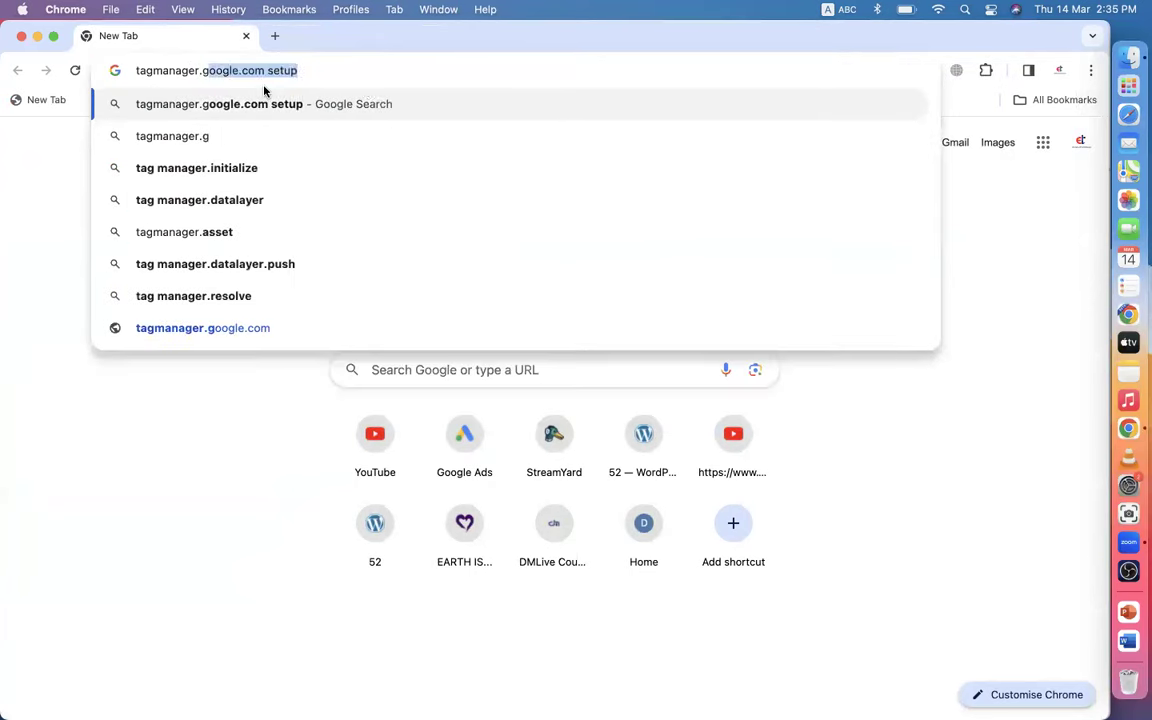
pyautogui.write('oogle.com')
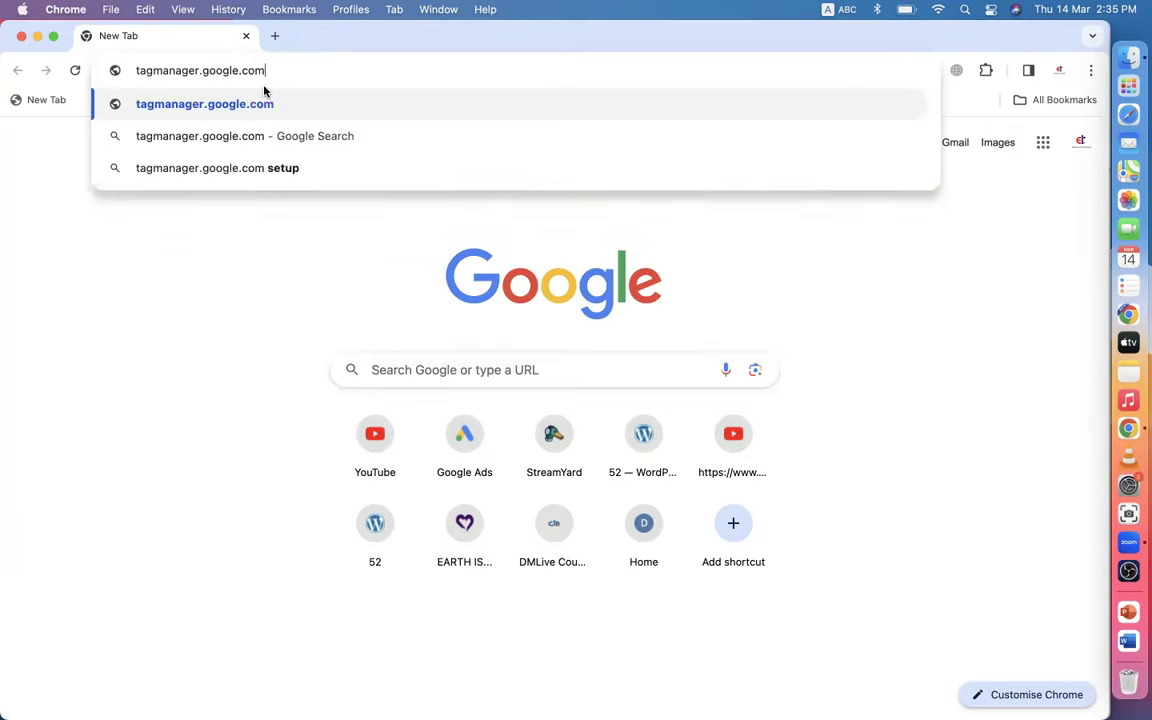
pyautogui.press('Return')
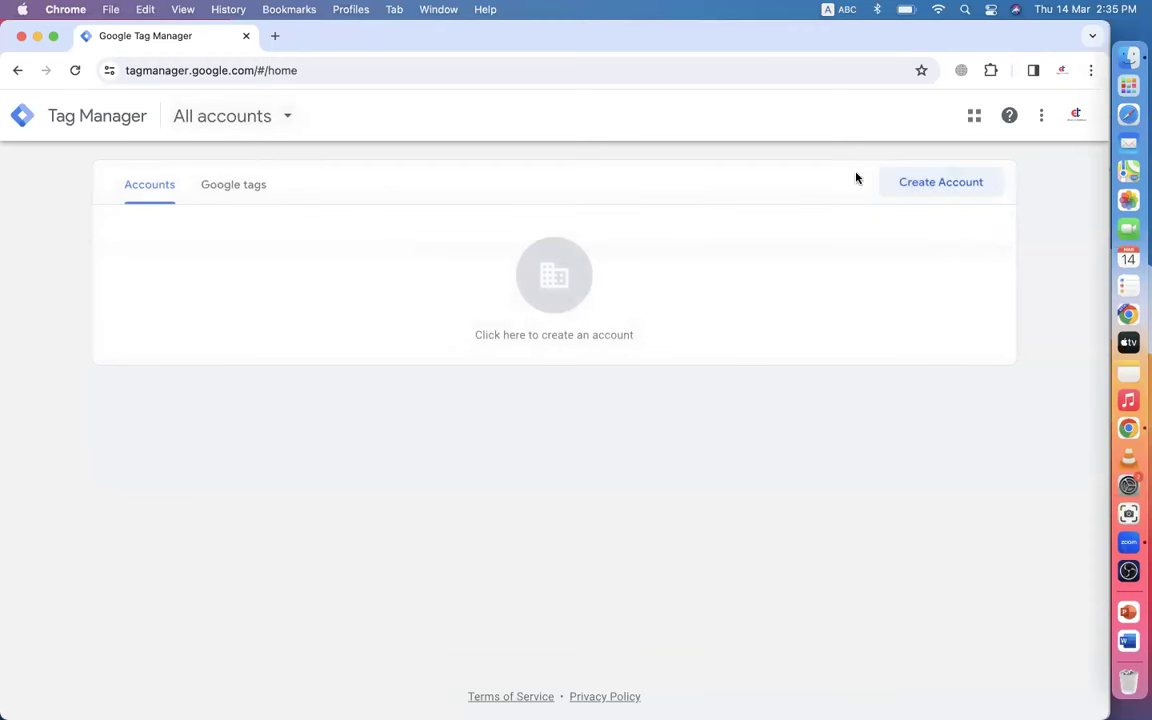
# - Start a new Tag Manager account named 'DMLC-IT Institute'
pyautogui.click(278, 118)
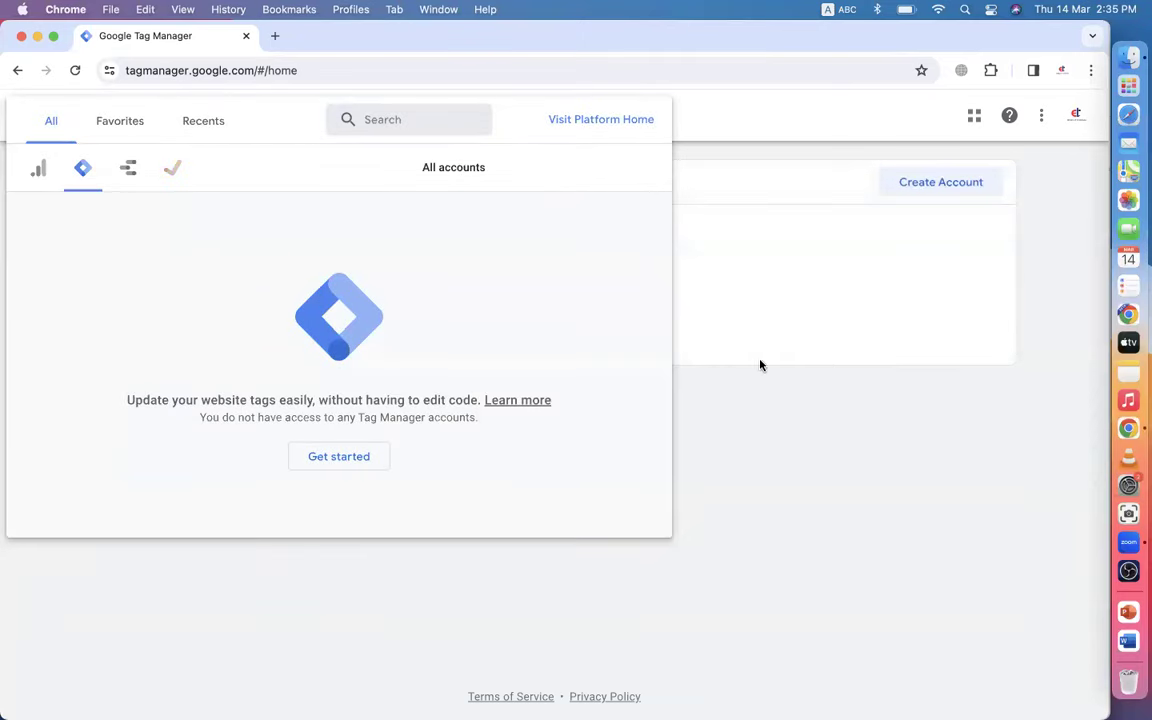
pyautogui.click(776, 432)
pyautogui.click(915, 186)
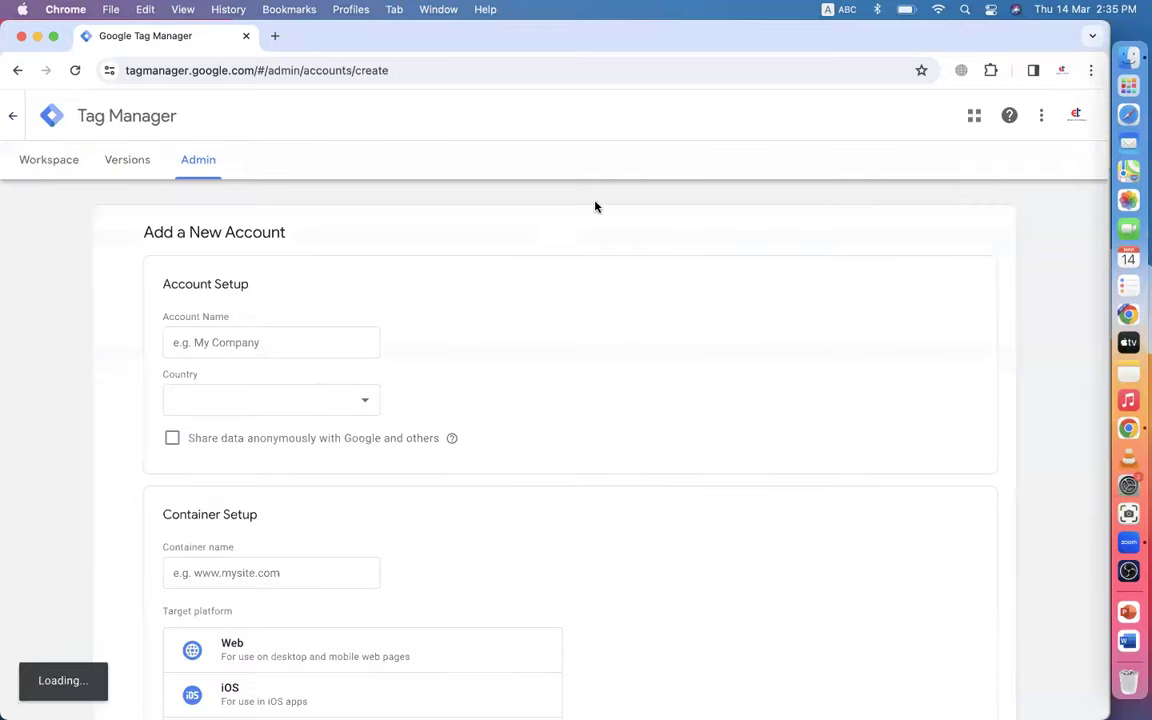
pyautogui.click(228, 340)
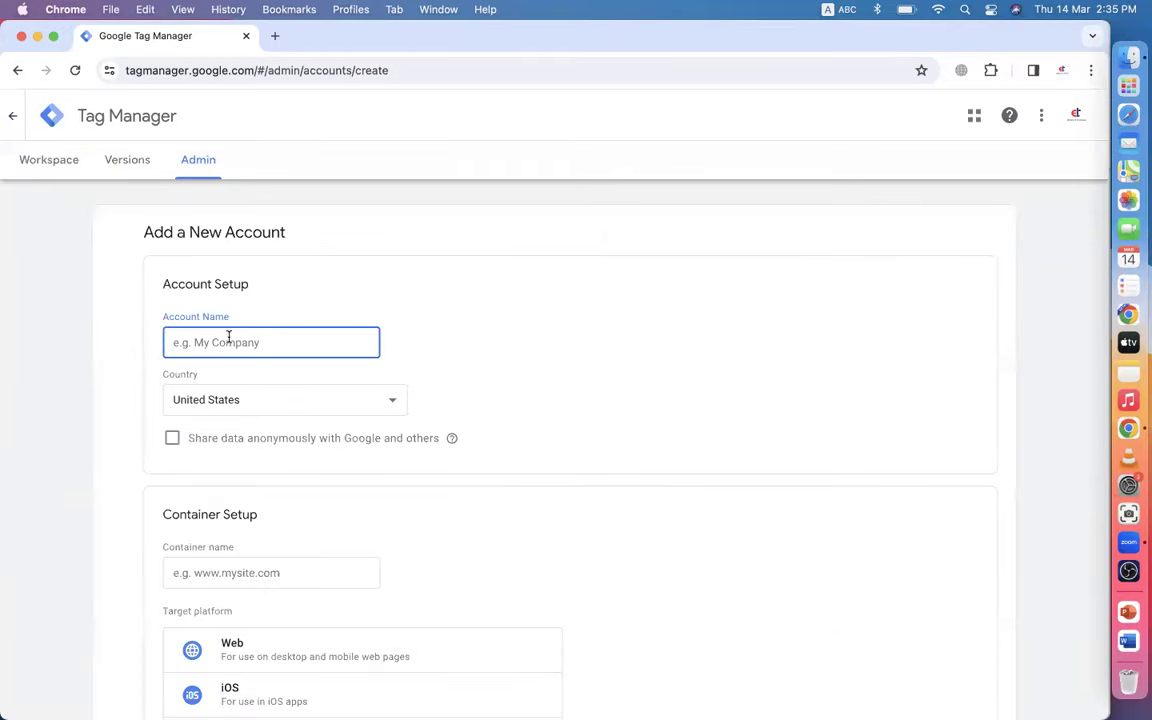
pyautogui.write('DMLC-2024')
pyautogui.scroll(-3, 129, 291)
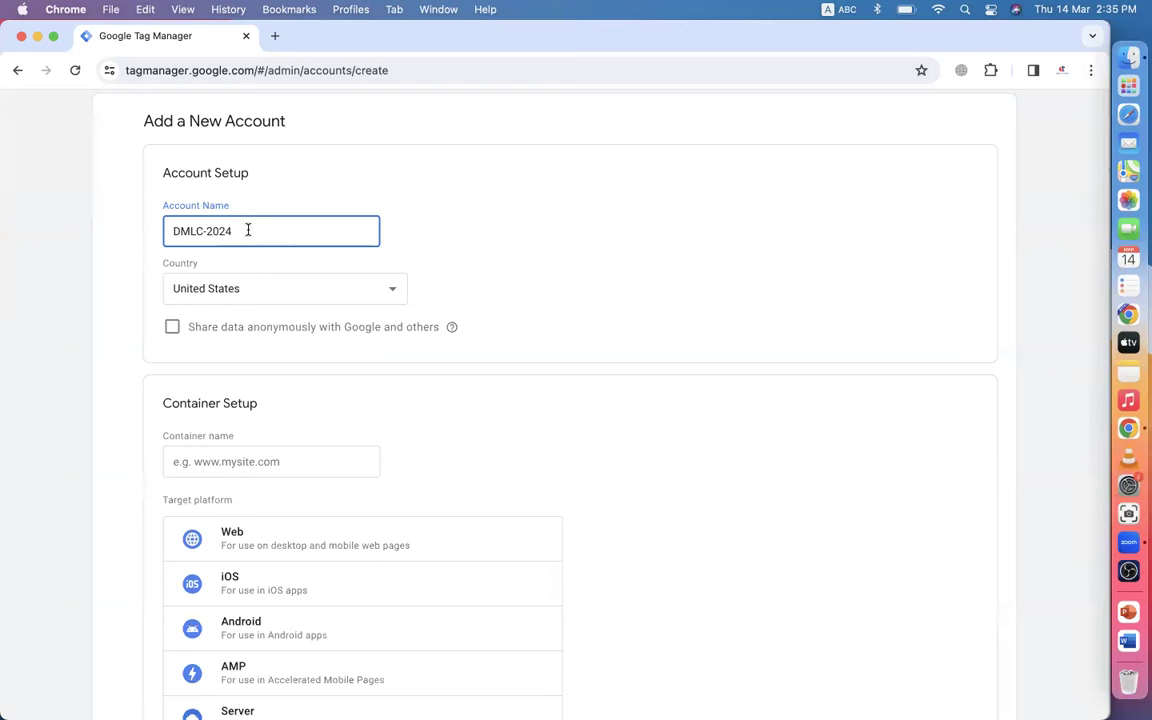
pyautogui.press('BackSpace')
pyautogui.press('BackSpace')
pyautogui.press('BackSpace')
pyautogui.press('BackSpace')
pyautogui.write('IT Institute')
pyautogui.click(203, 232)
pyautogui.press('BackSpace')
# - Set the account country to Bangladesh and enable anonymous data sharing
pyautogui.click(246, 293)
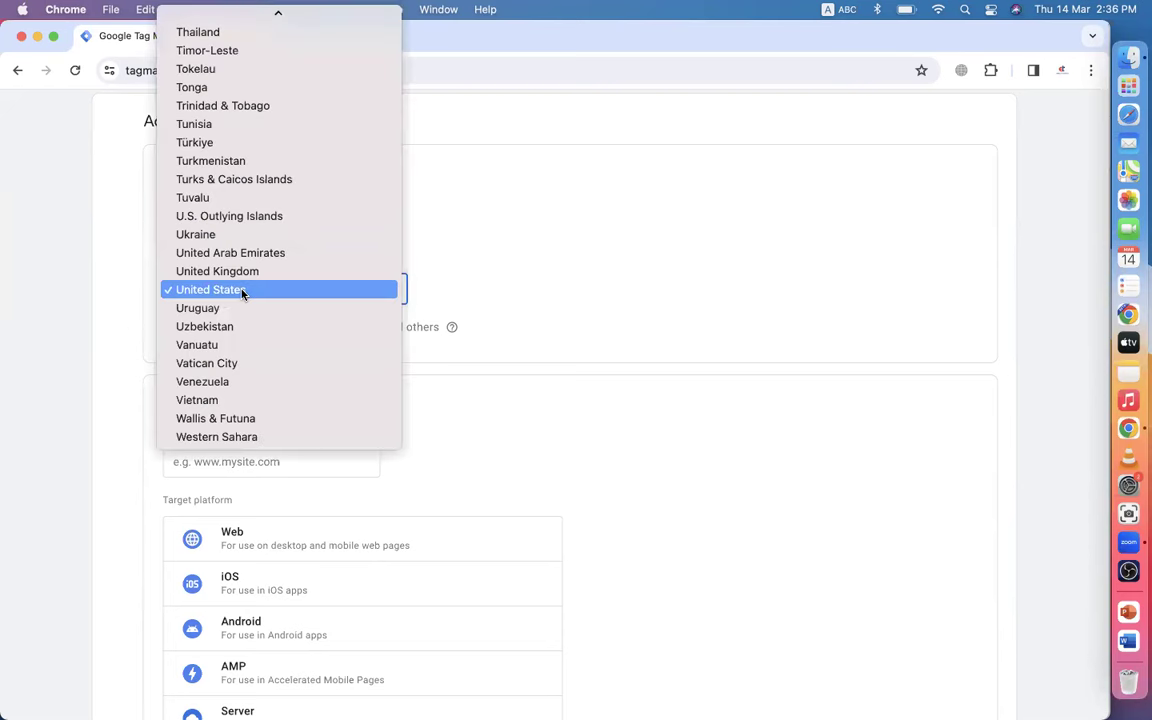
pyautogui.press('b')
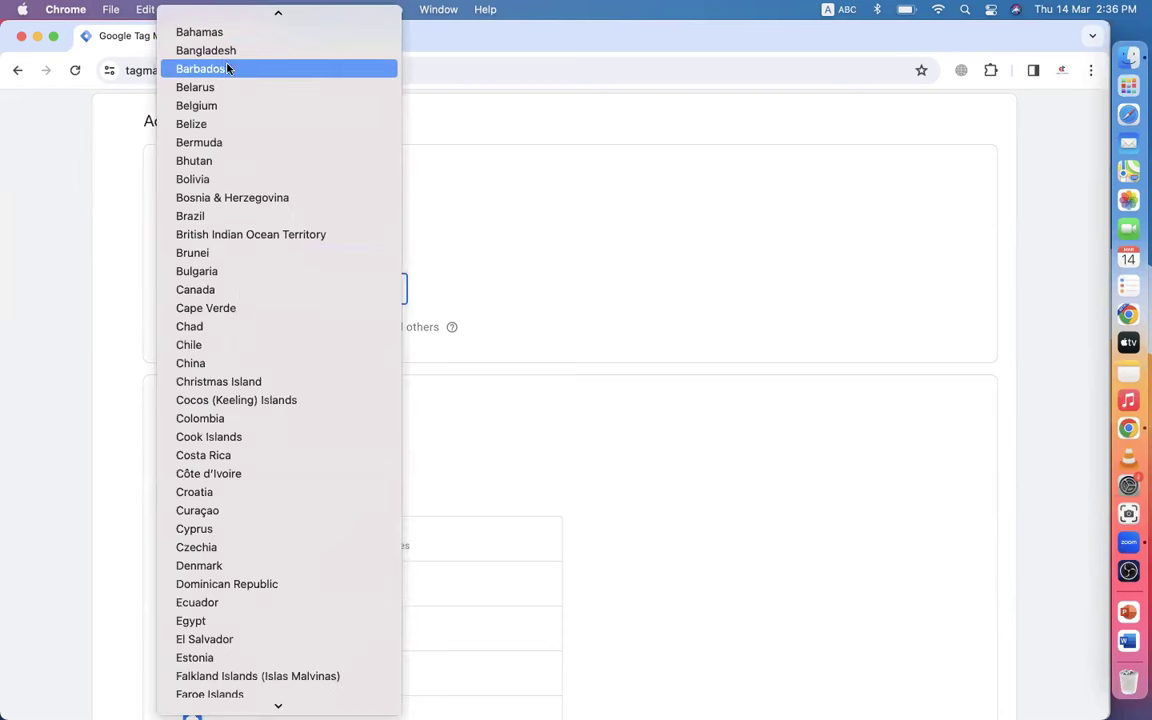
pyautogui.click(222, 51)
pyautogui.click(173, 329)
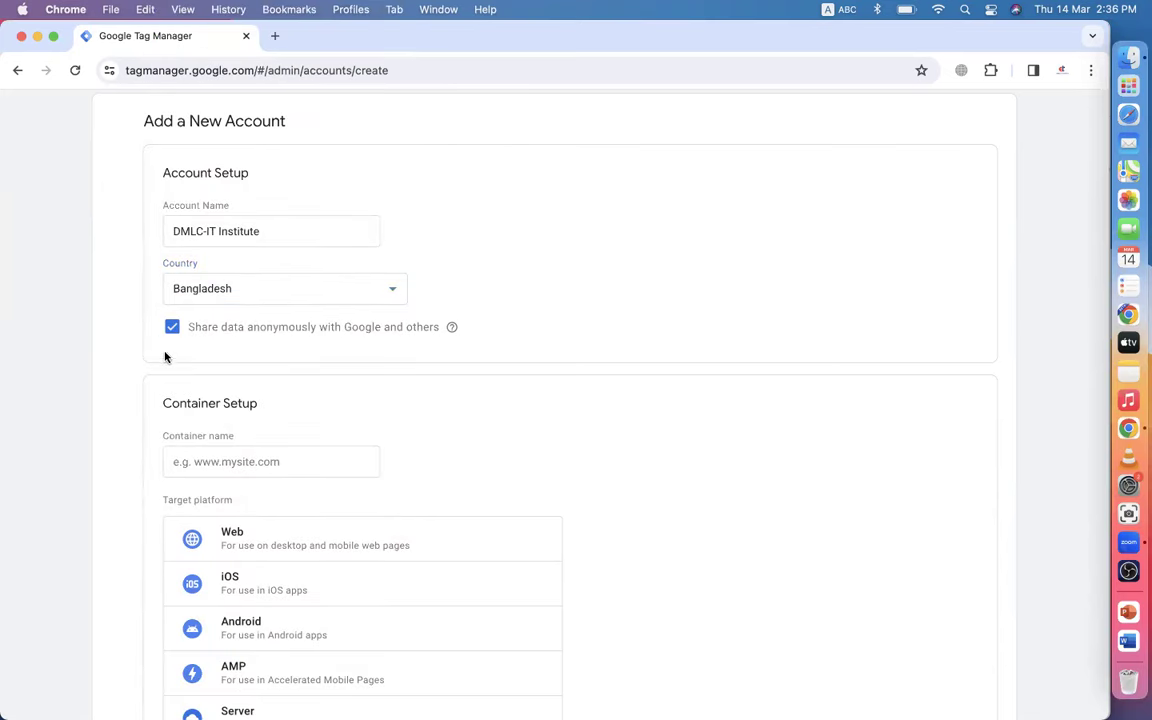
pyautogui.scroll(2, 216, 309)
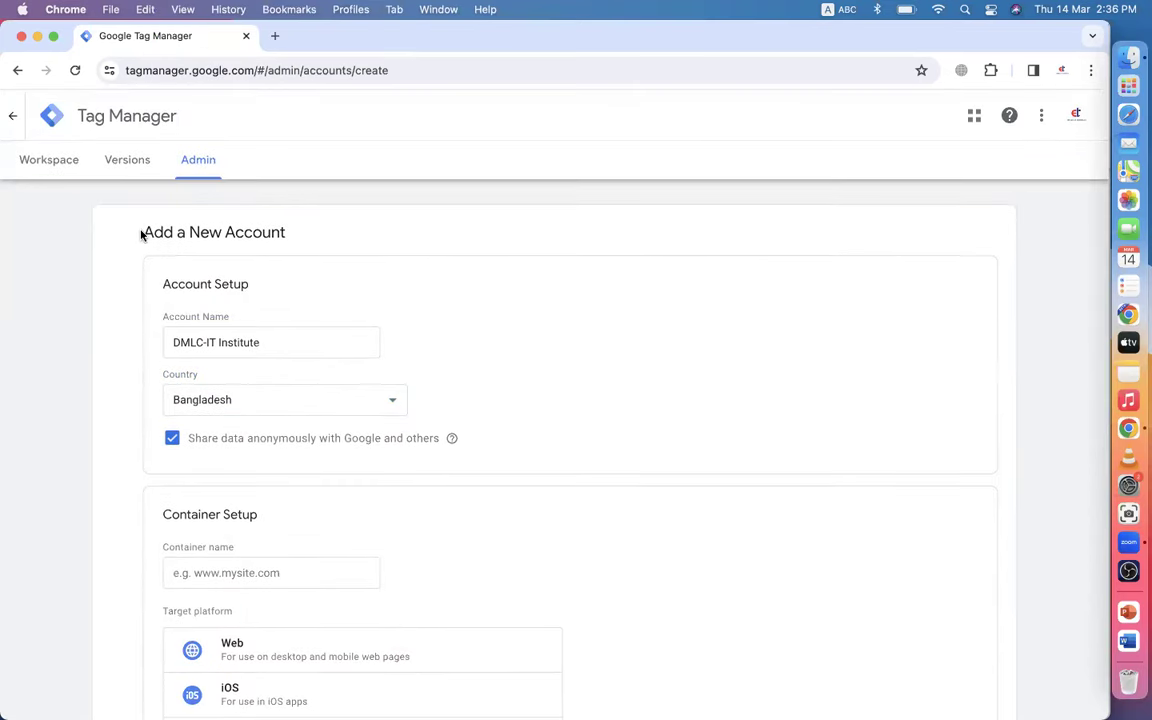
pyautogui.moveTo(141, 234); pyautogui.dragTo(316, 257)
pyautogui.scroll(-2, 317, 263)
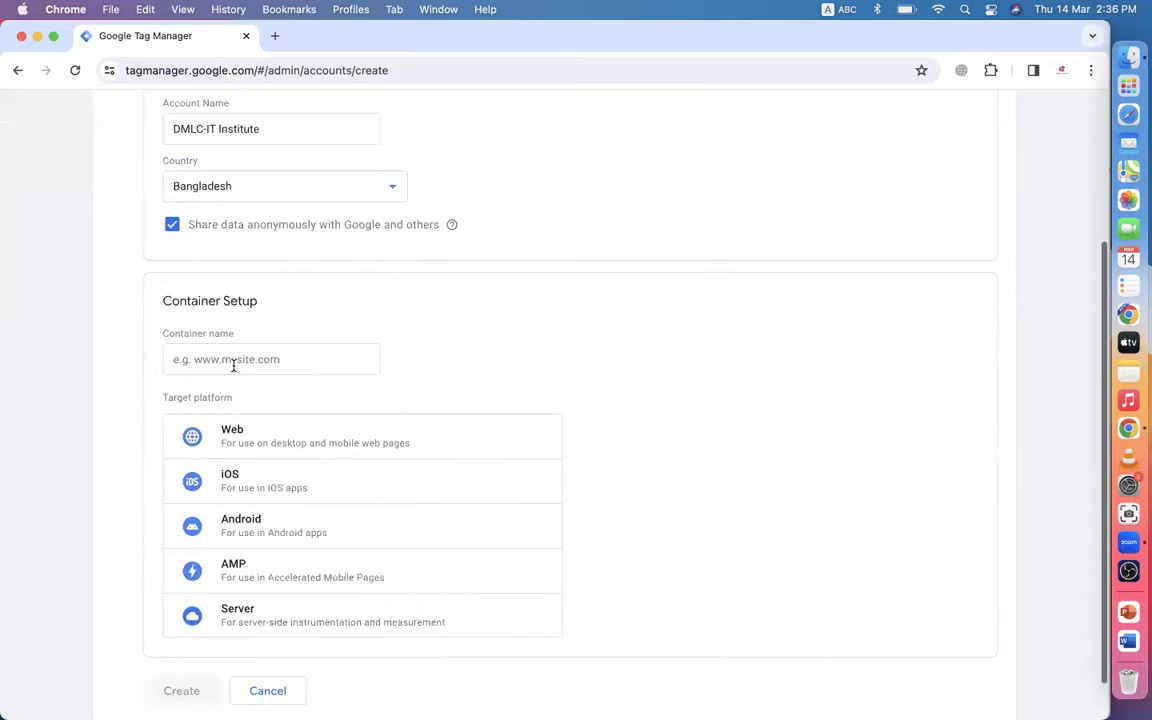
pyautogui.click(231, 359)
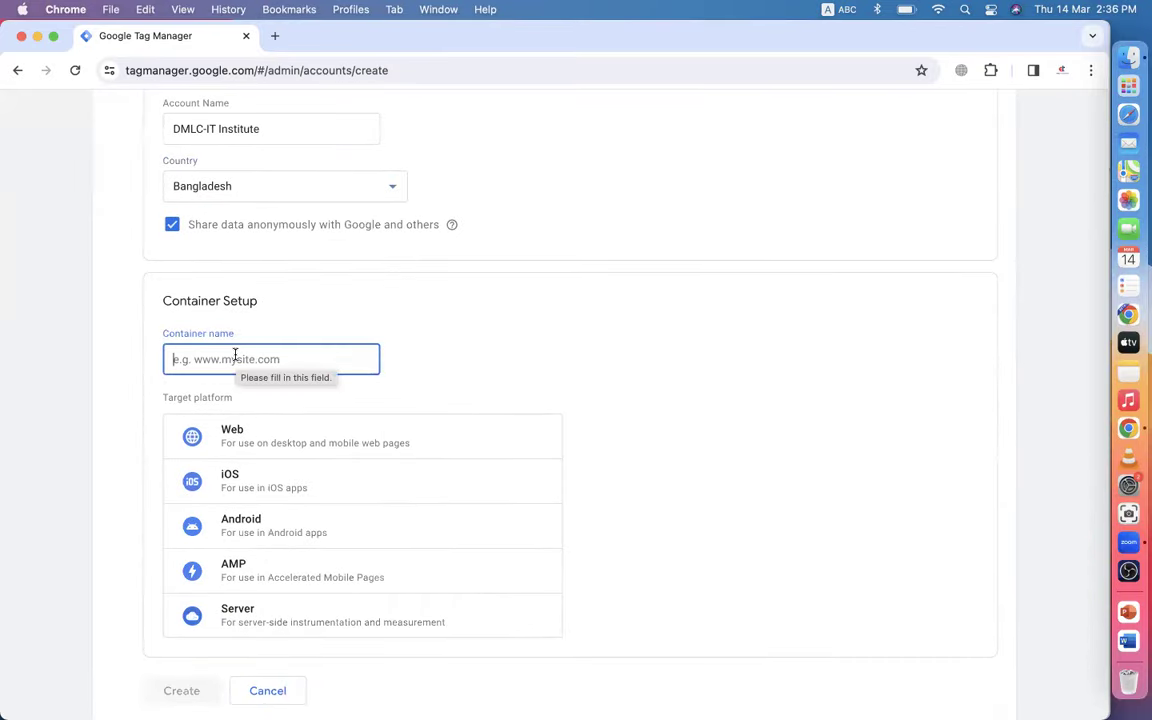
pyautogui.scroll(3, 245, 330)
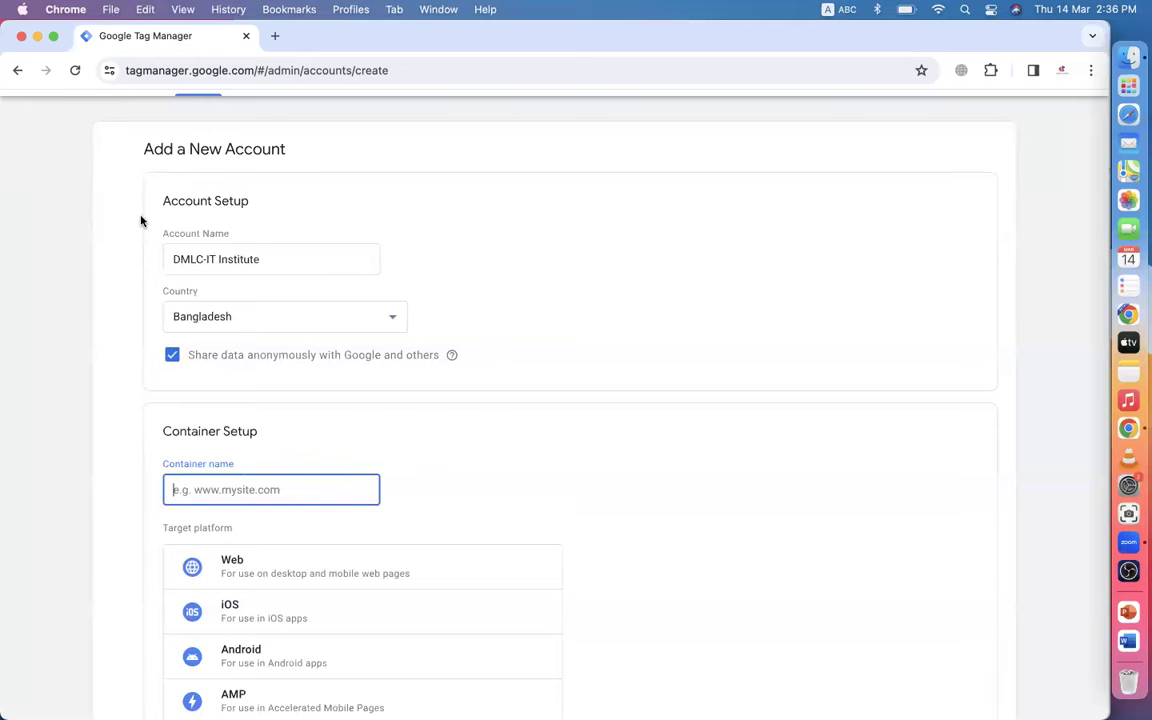
pyautogui.scroll(-4, 141, 221)
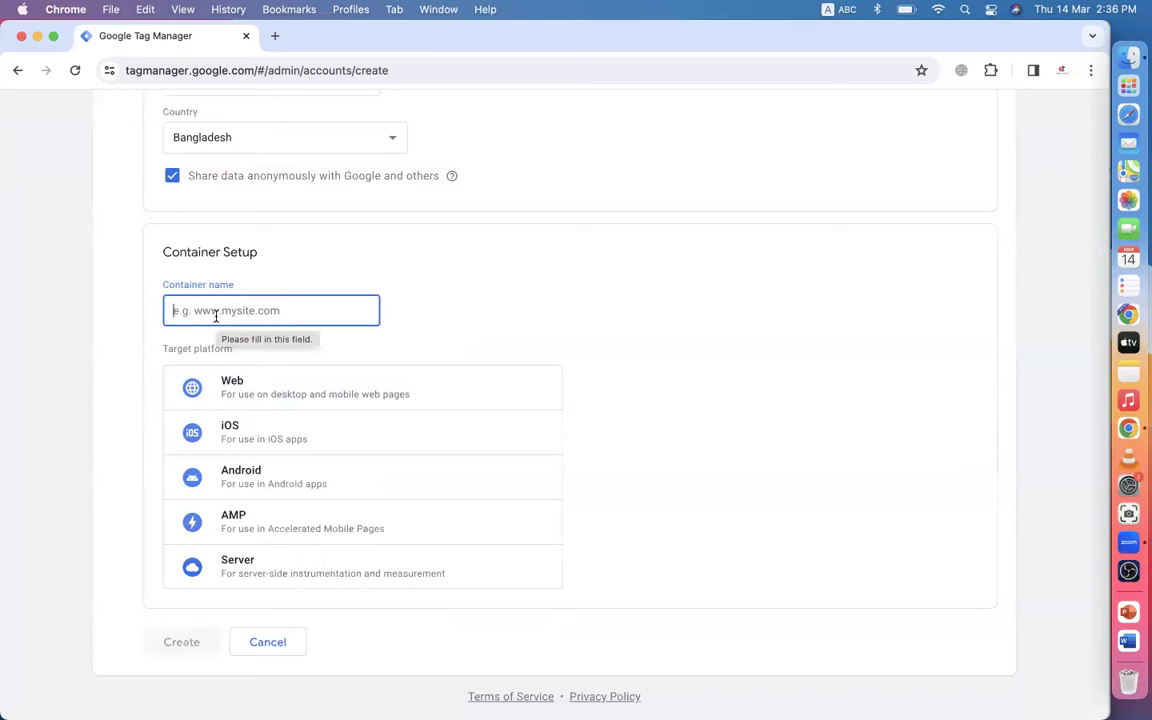
pyautogui.moveTo(162, 257); pyautogui.dragTo(276, 260)
pyautogui.click(276, 260)
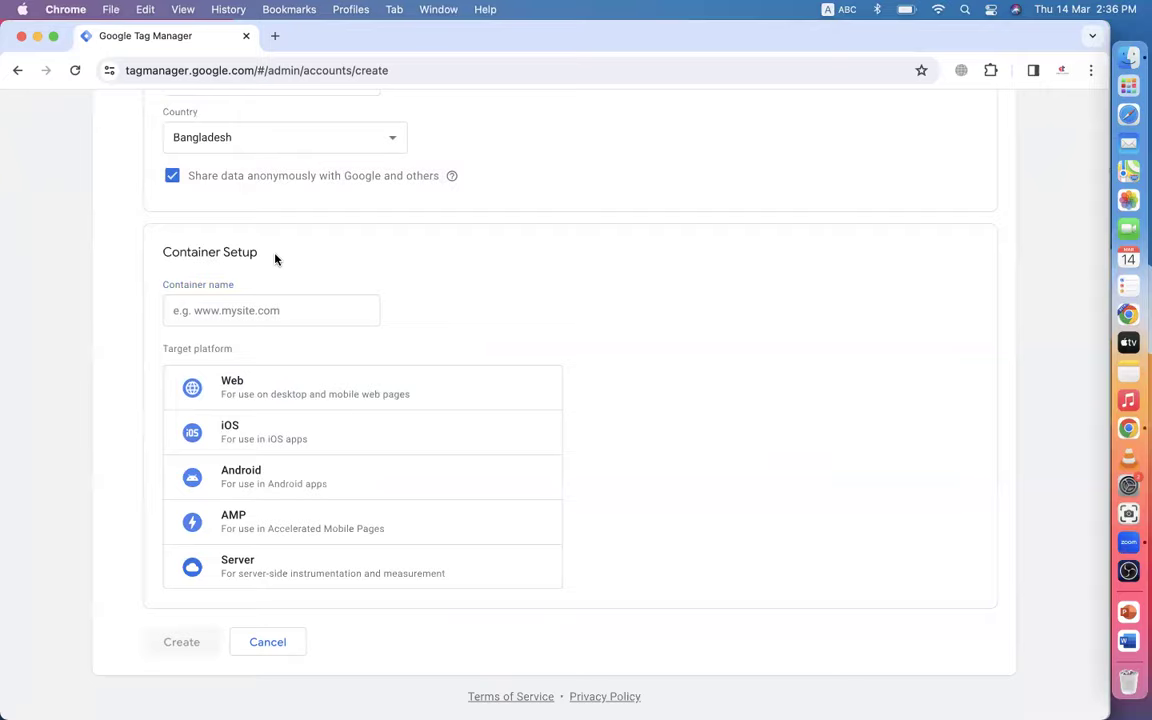
pyautogui.scroll(5, 276, 260)
pyautogui.scroll(-5, 276, 260)
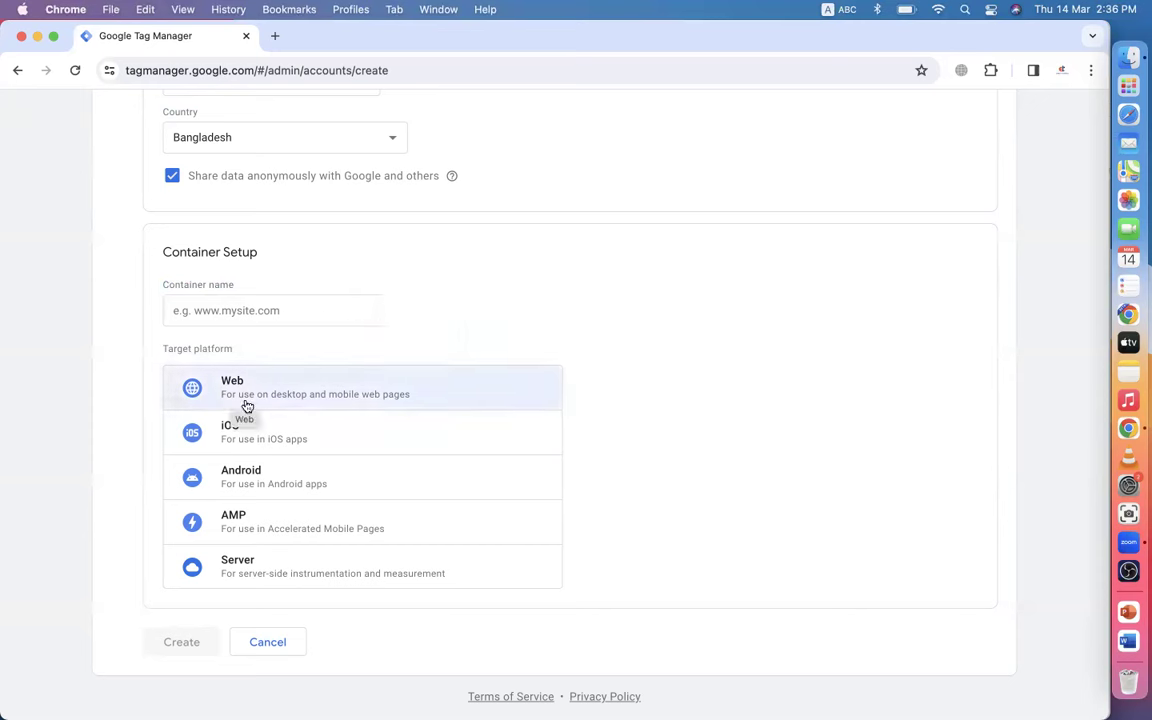
pyautogui.moveTo(165, 254); pyautogui.dragTo(276, 264)
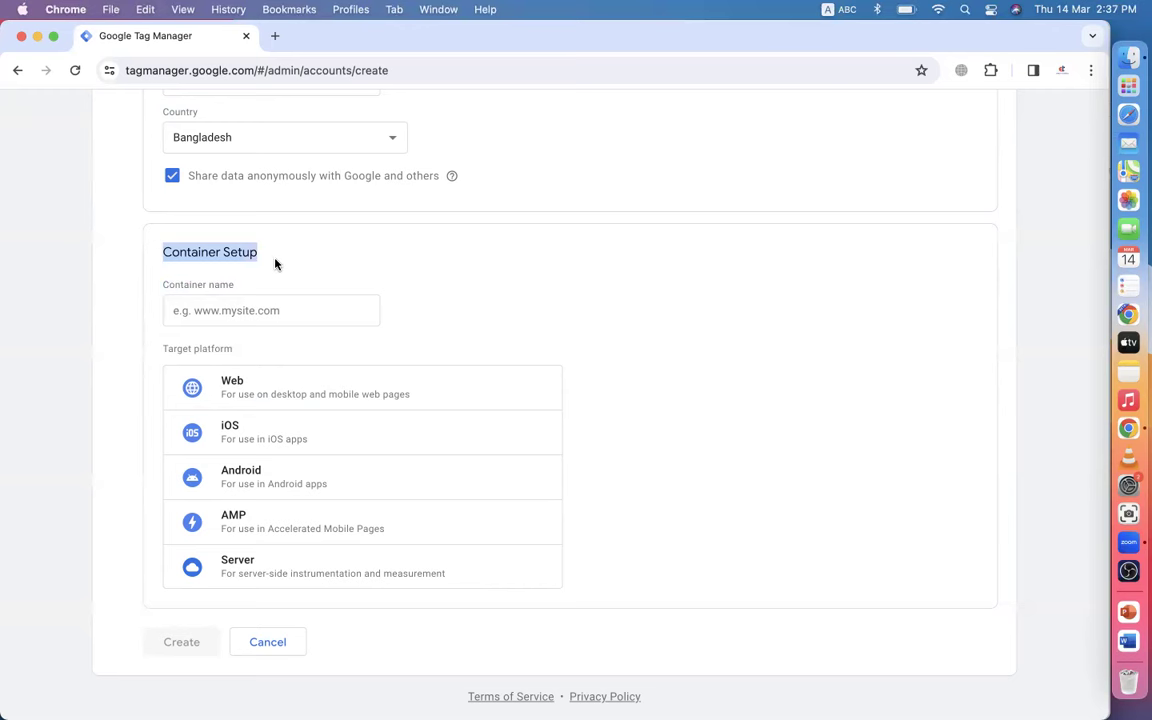
pyautogui.scroll(3, 249, 255)
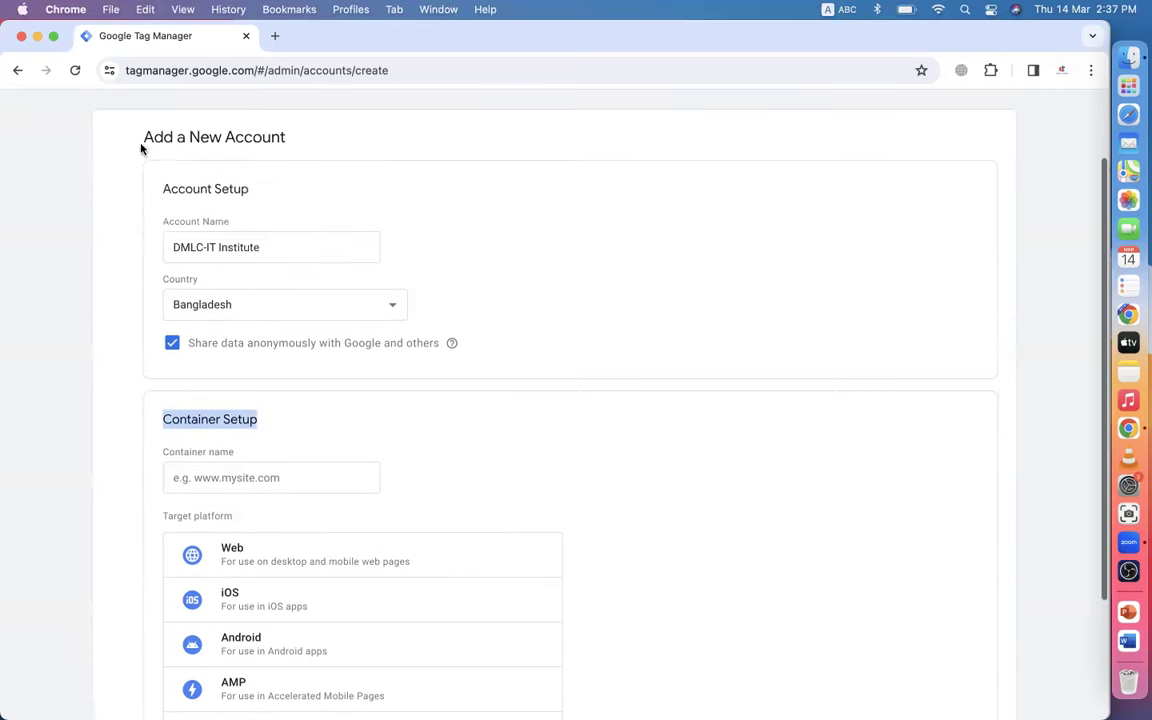
# - Review the Account Setup and Container Setup sections, ending in the Container name field
pyautogui.click(176, 141)
pyautogui.moveTo(176, 141); pyautogui.dragTo(299, 153)
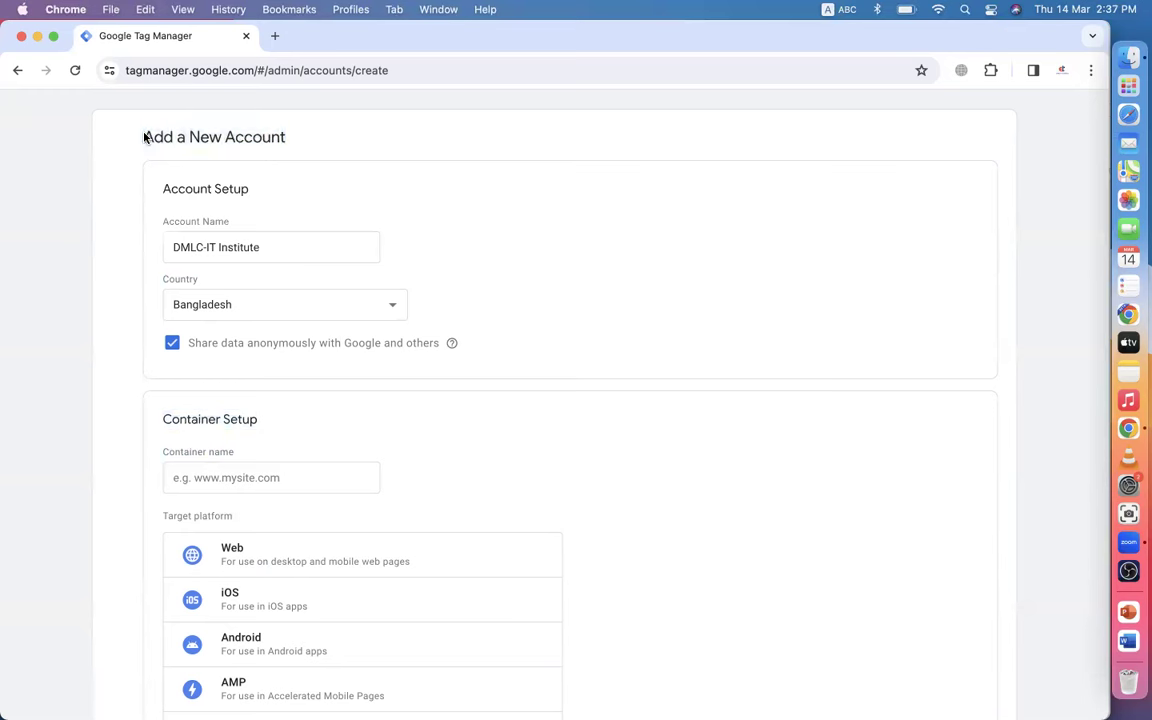
pyautogui.scroll(-5, 310, 183)
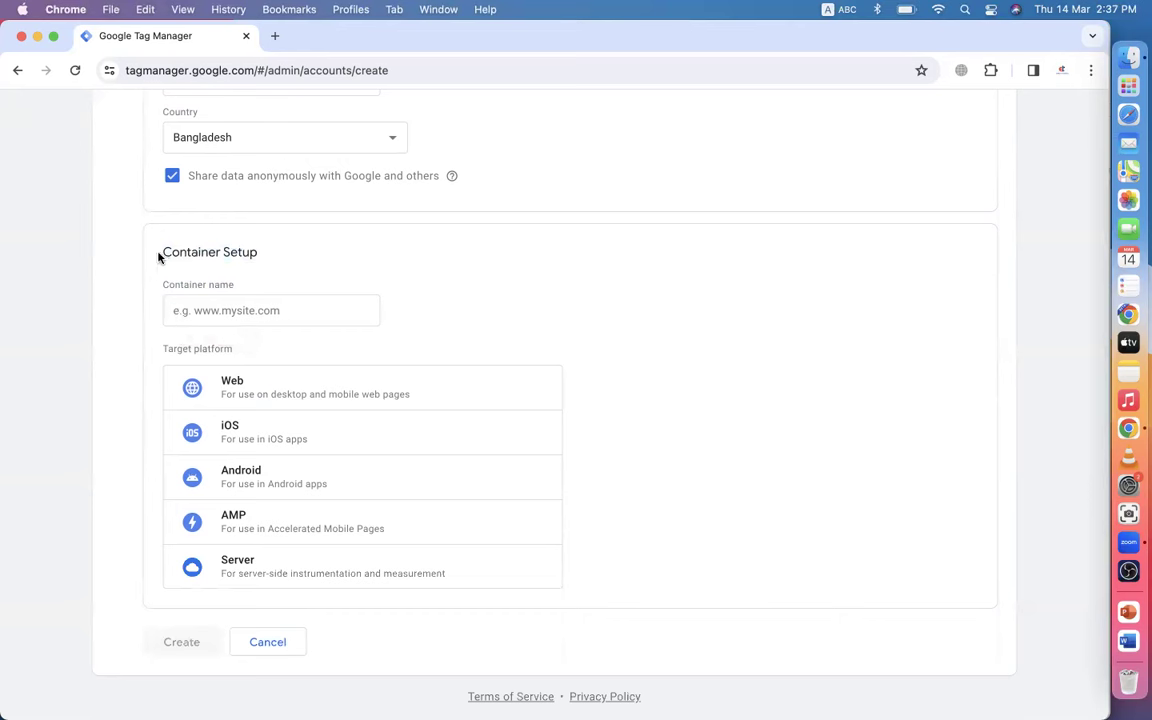
pyautogui.moveTo(158, 257); pyautogui.dragTo(231, 259)
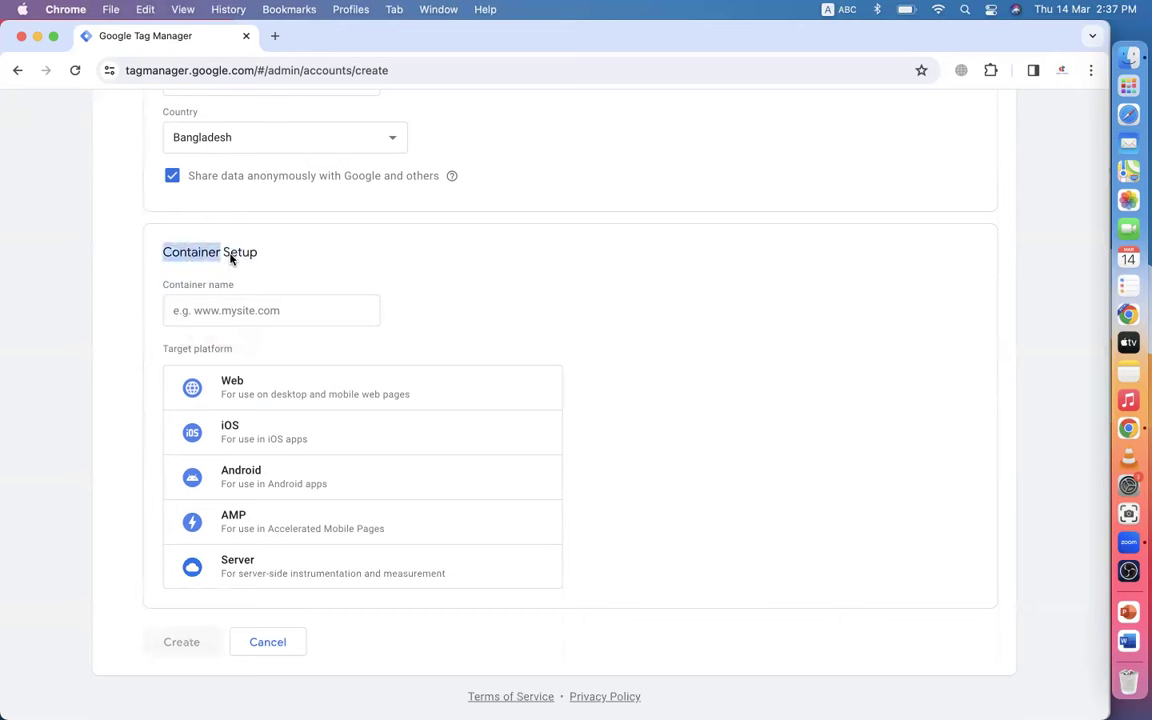
pyautogui.click(193, 316)
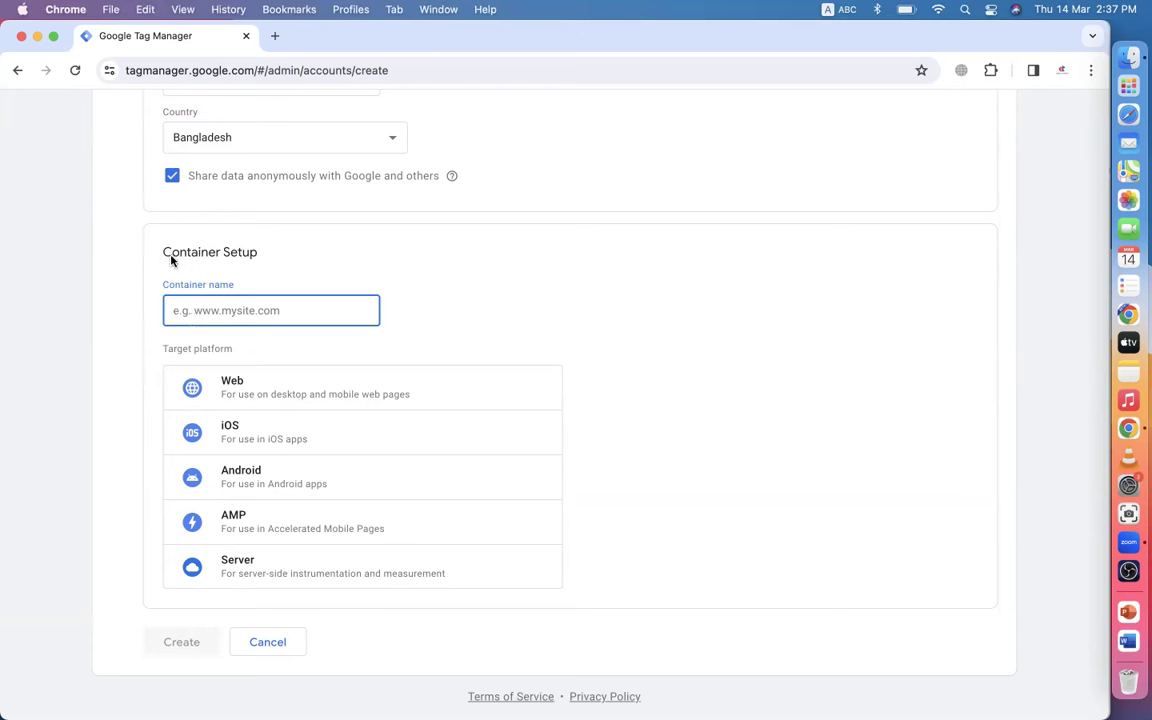
pyautogui.moveTo(165, 254); pyautogui.dragTo(256, 262)
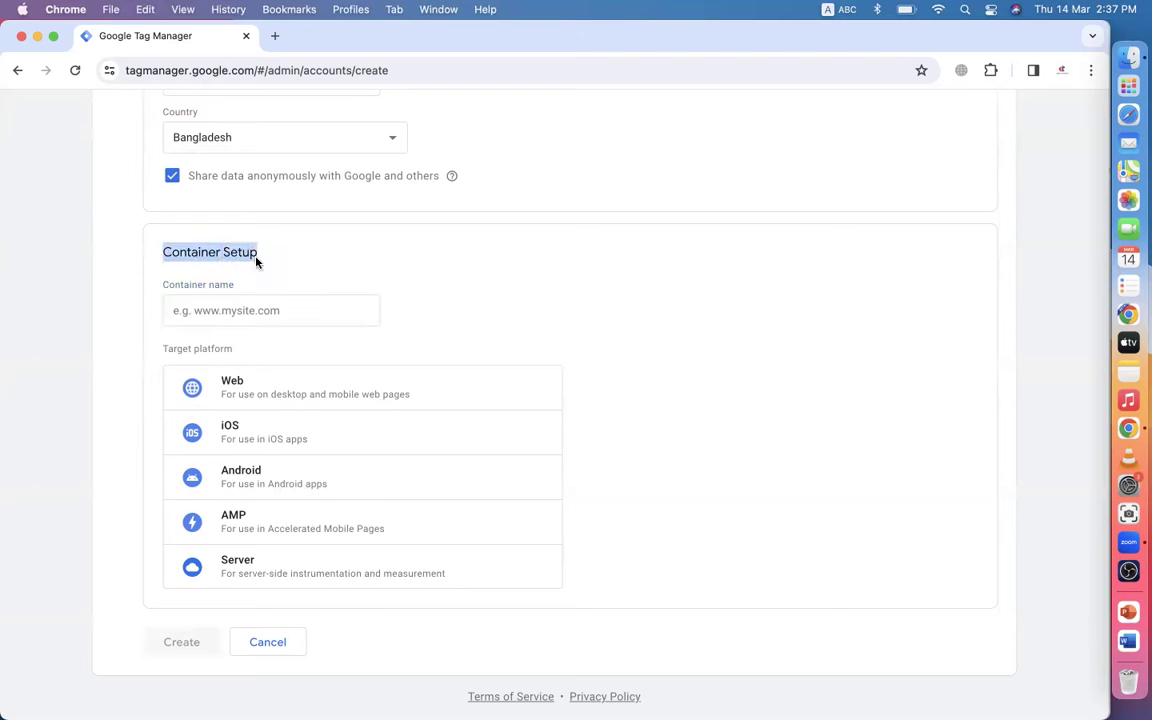
pyautogui.click(228, 313)
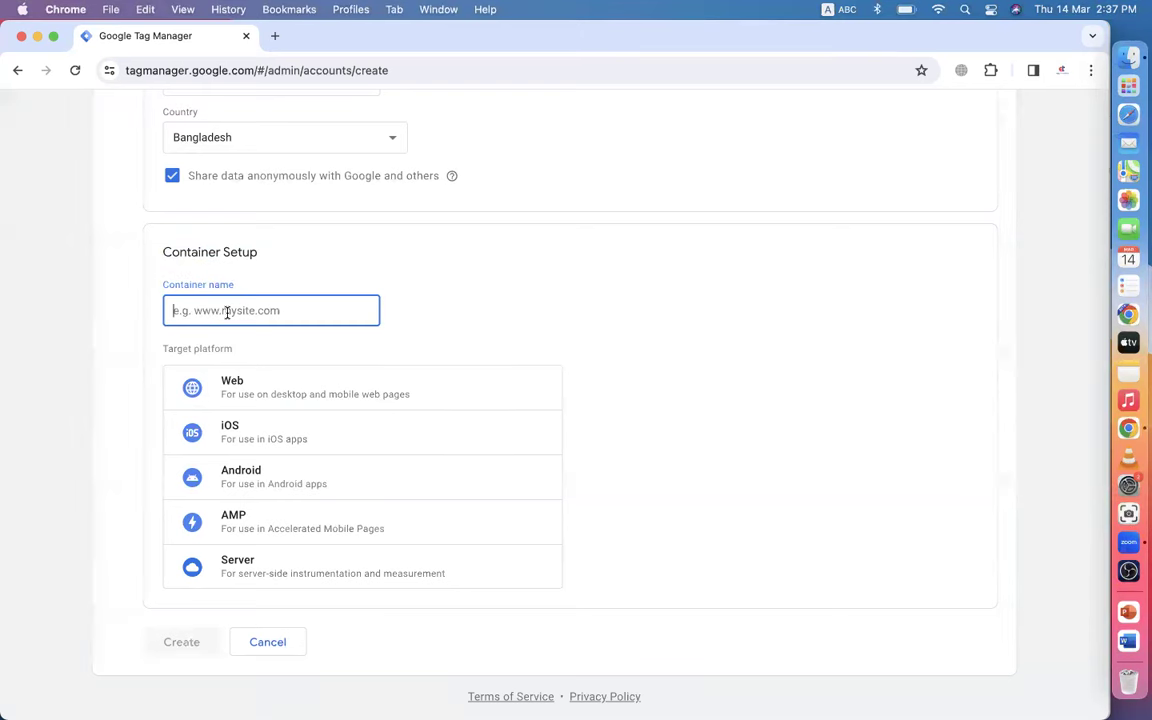
pyautogui.moveTo(162, 254); pyautogui.dragTo(276, 262)
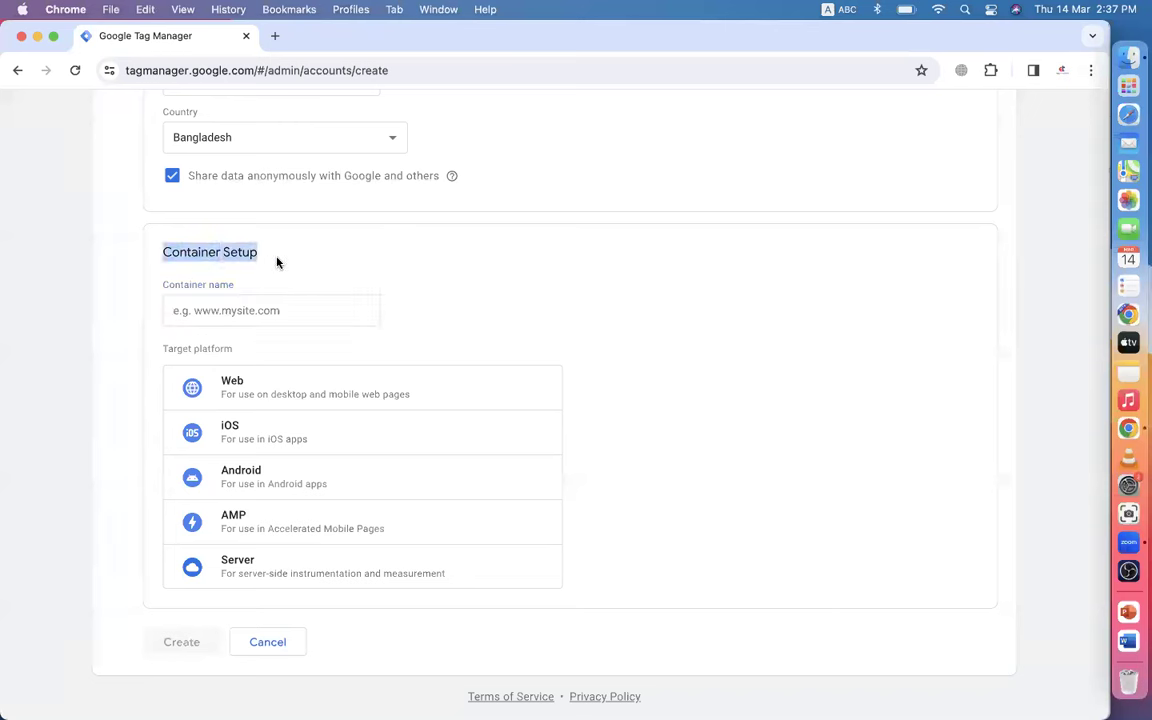
pyautogui.scroll(5, 277, 262)
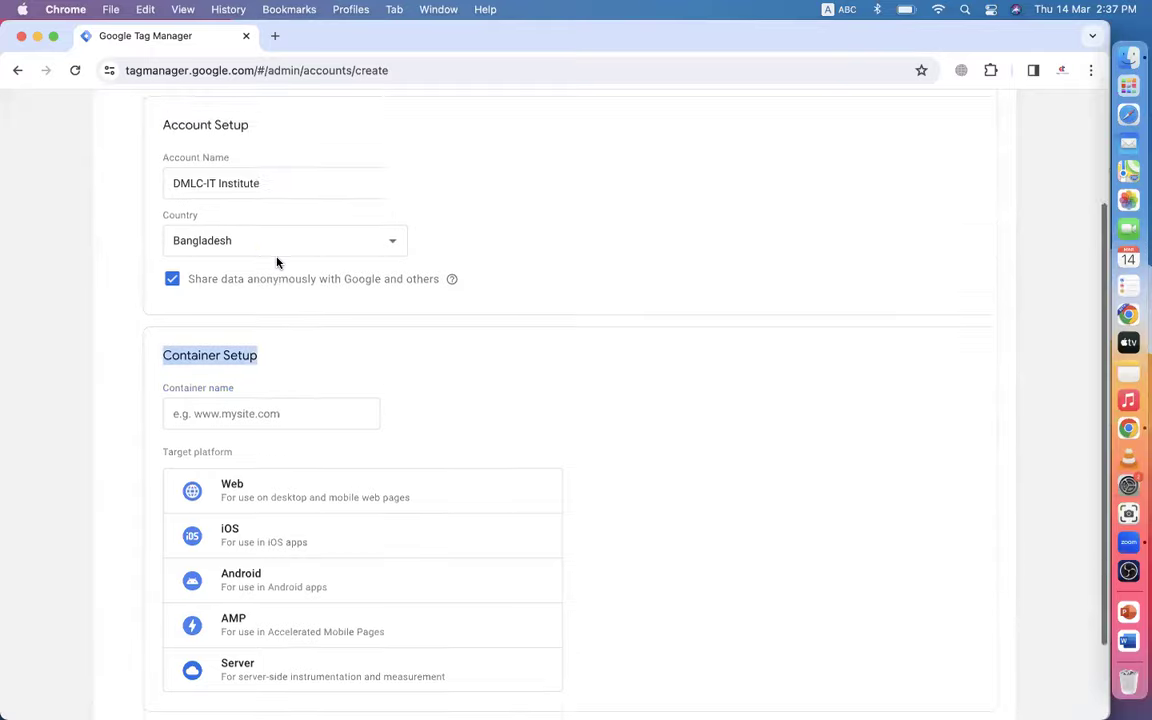
pyautogui.click(136, 226)
pyautogui.moveTo(136, 226); pyautogui.dragTo(324, 236)
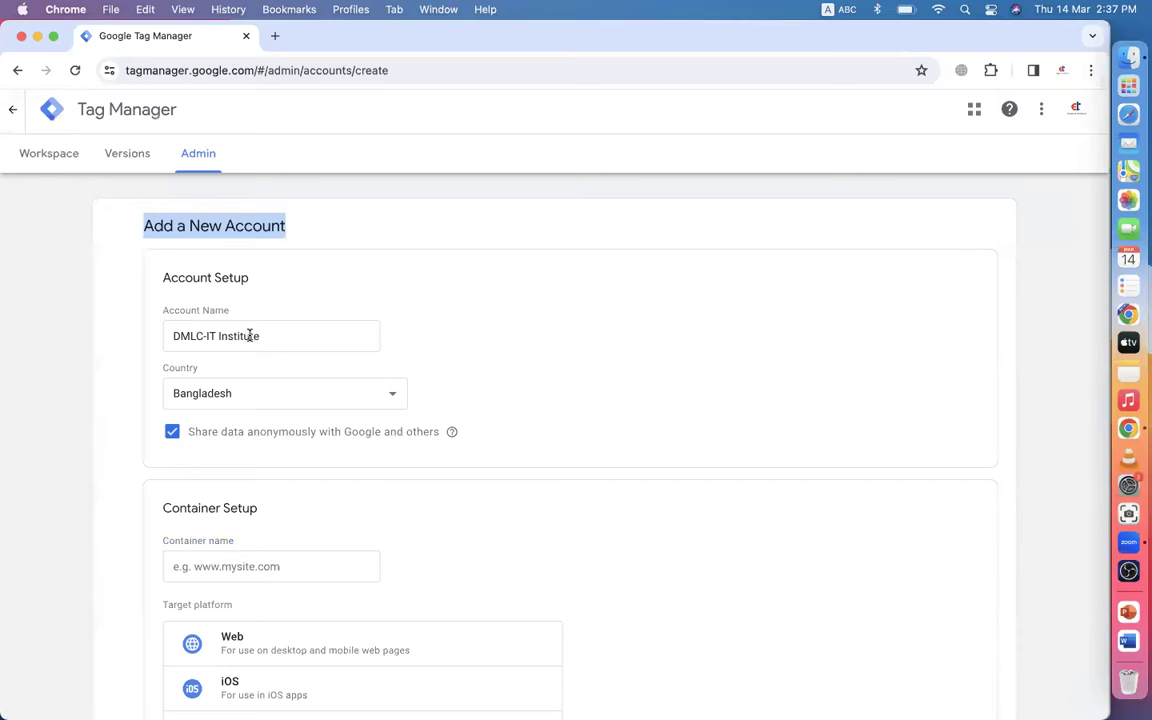
pyautogui.scroll(-3, 250, 336)
pyautogui.click(193, 314)
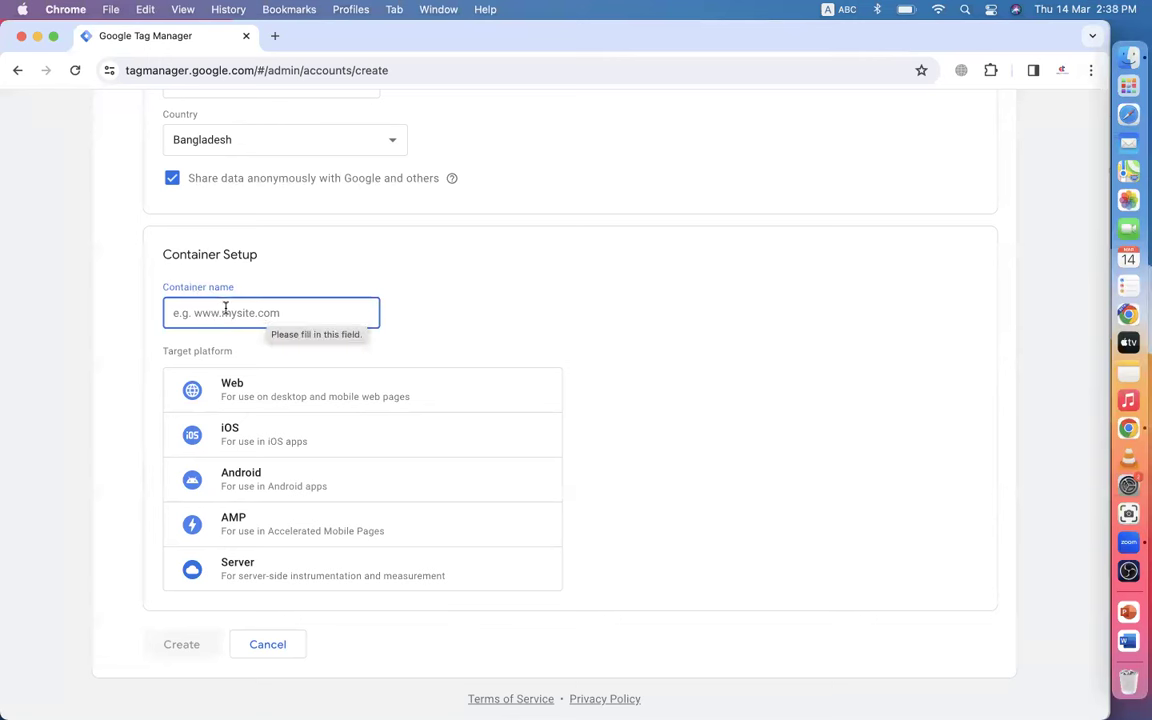
# - Name the container dmlcit.com, target the Web platform, and create it
pyautogui.write('dm')
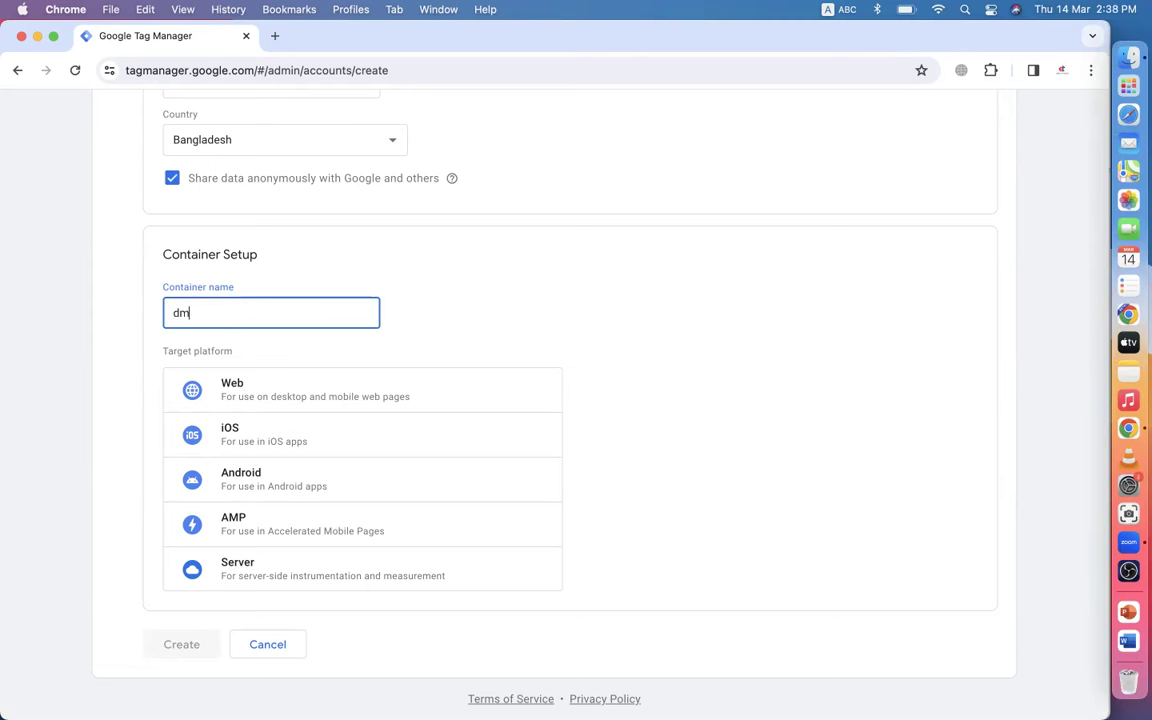
pyautogui.write('lcit.com')
pyautogui.click(259, 397)
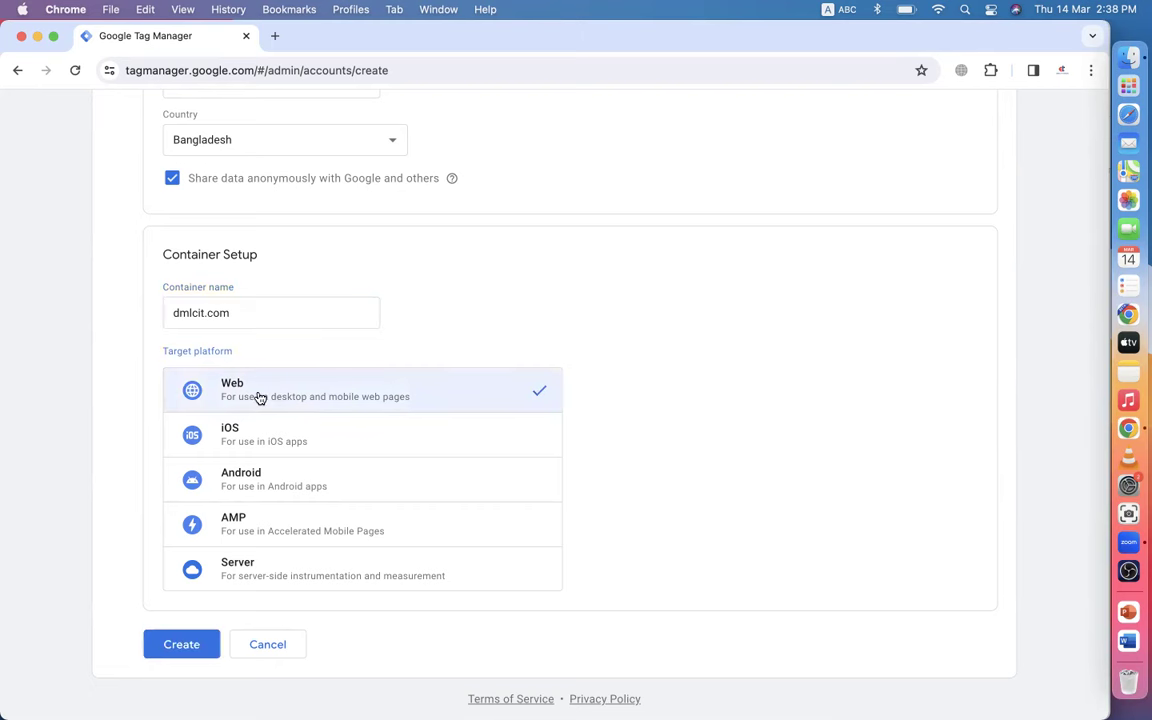
pyautogui.scroll(-2, 478, 332)
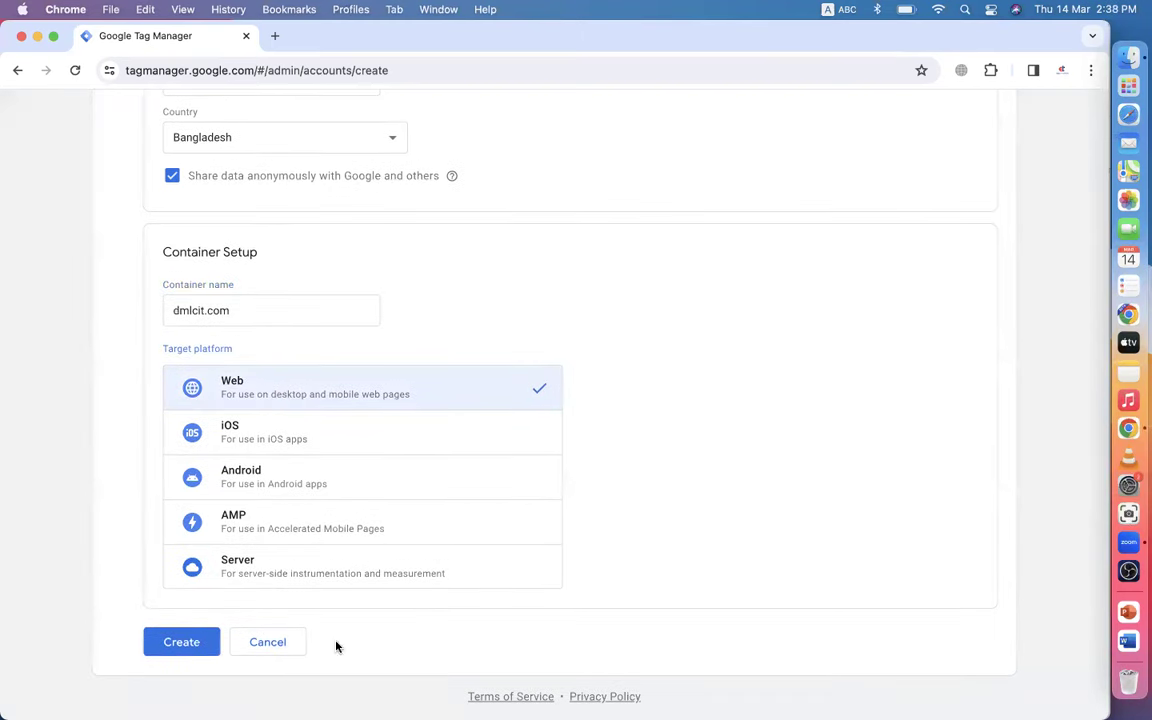
pyautogui.click(186, 645)
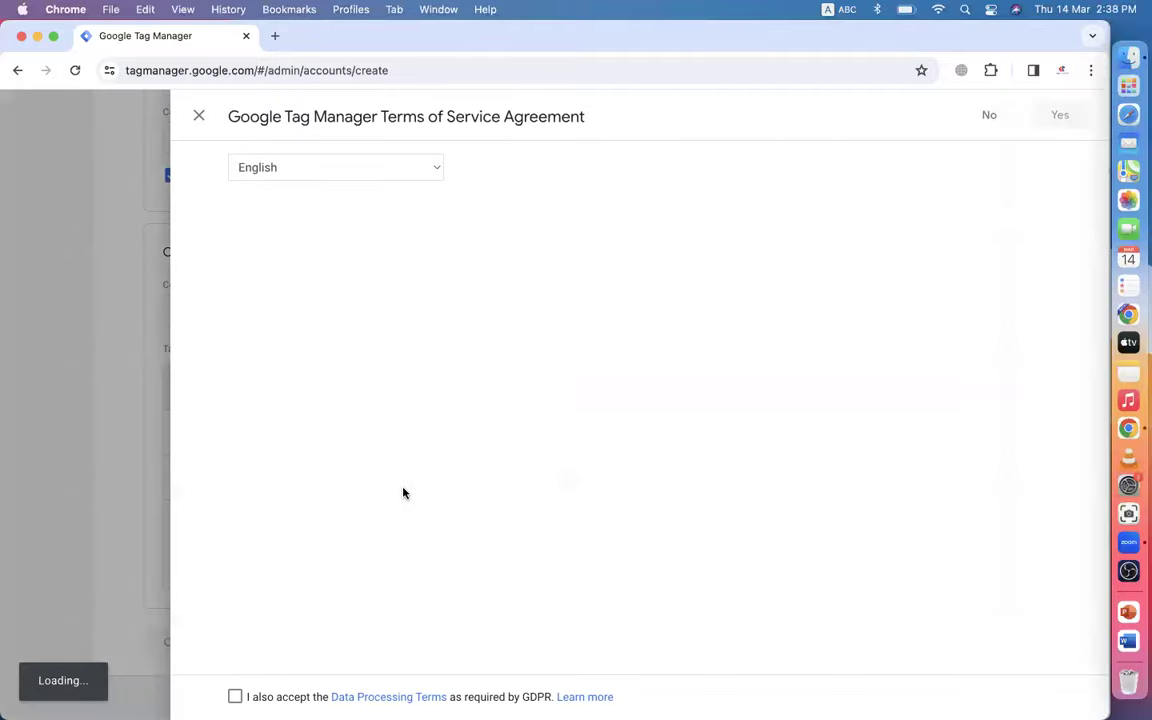
pyautogui.scroll(-10, 404, 489)
# - Accept the GDPR Data Processing Terms and Terms of Service, then dismiss the install-code dialog
pyautogui.click(235, 697)
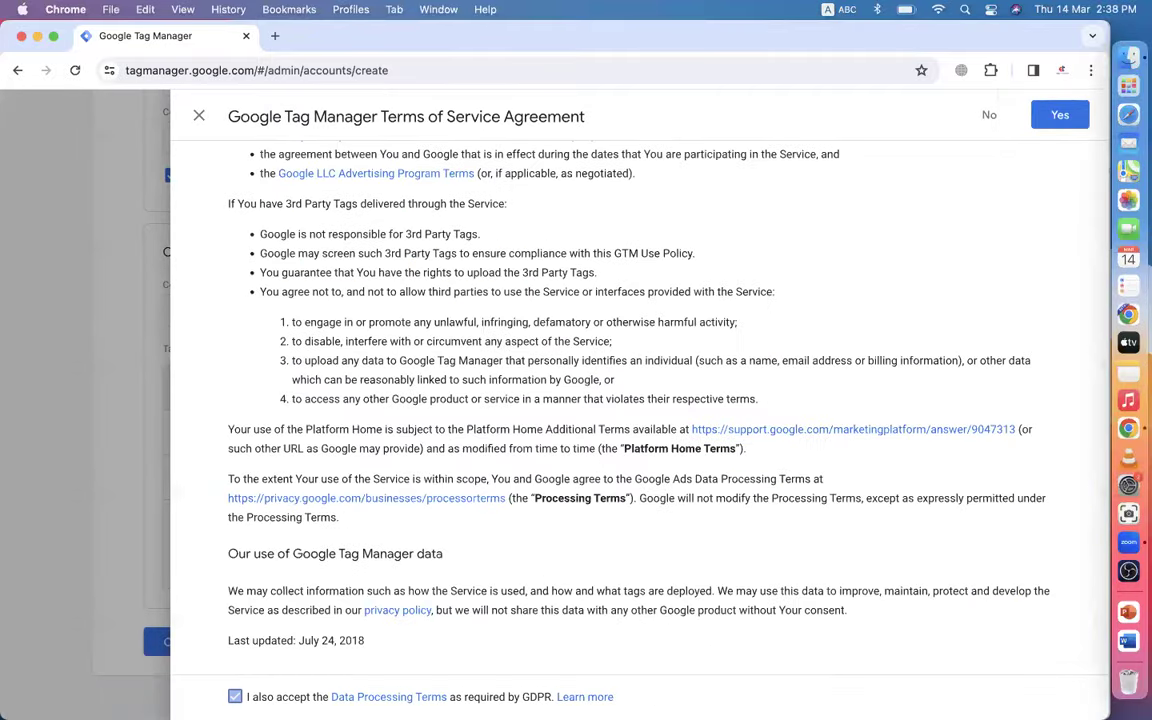
pyautogui.click(1058, 115)
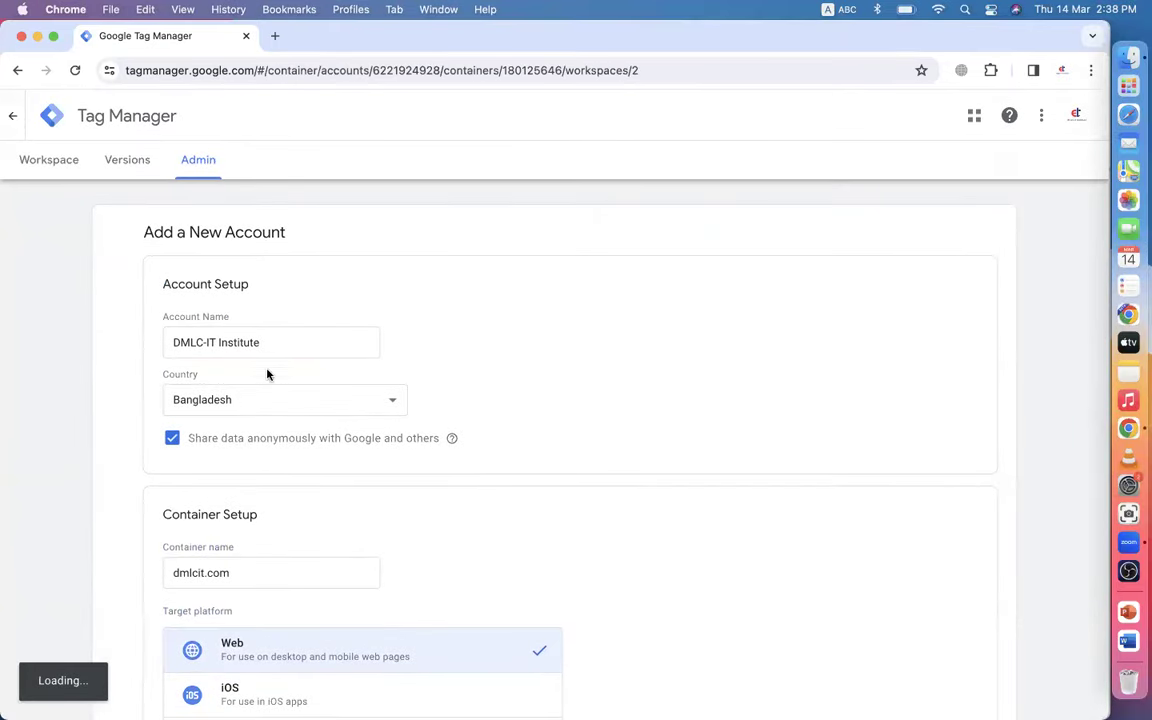
pyautogui.scroll(-3, 498, 544)
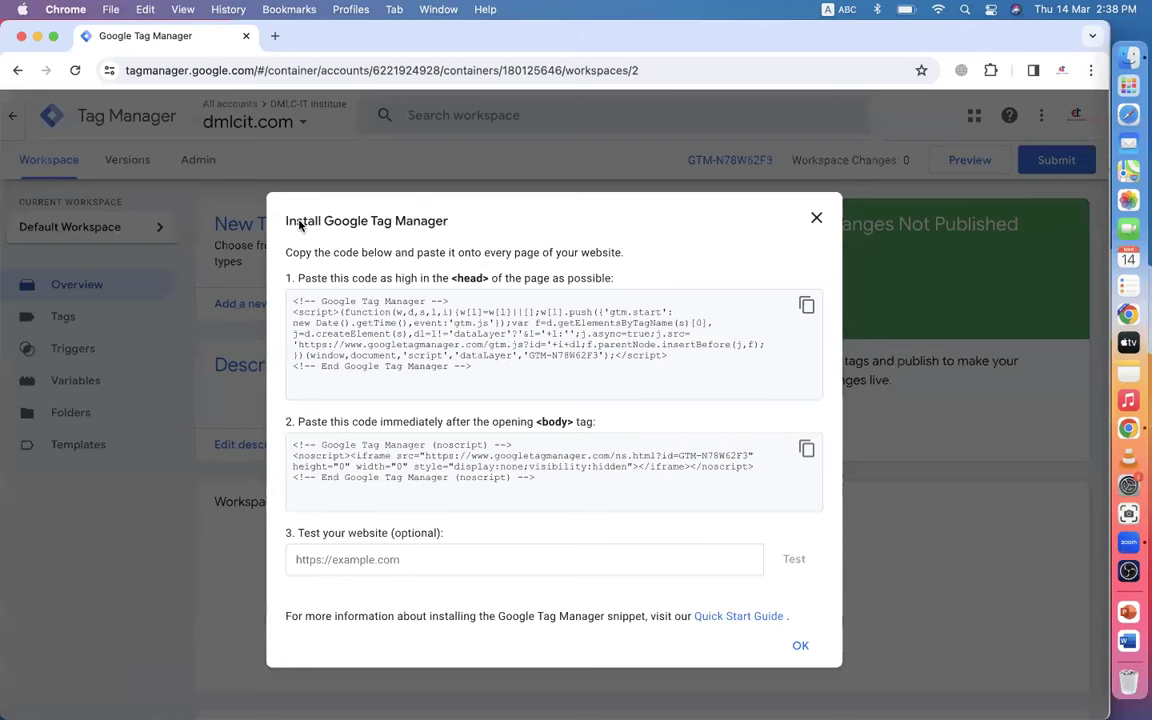
pyautogui.moveTo(285, 221); pyautogui.dragTo(481, 237)
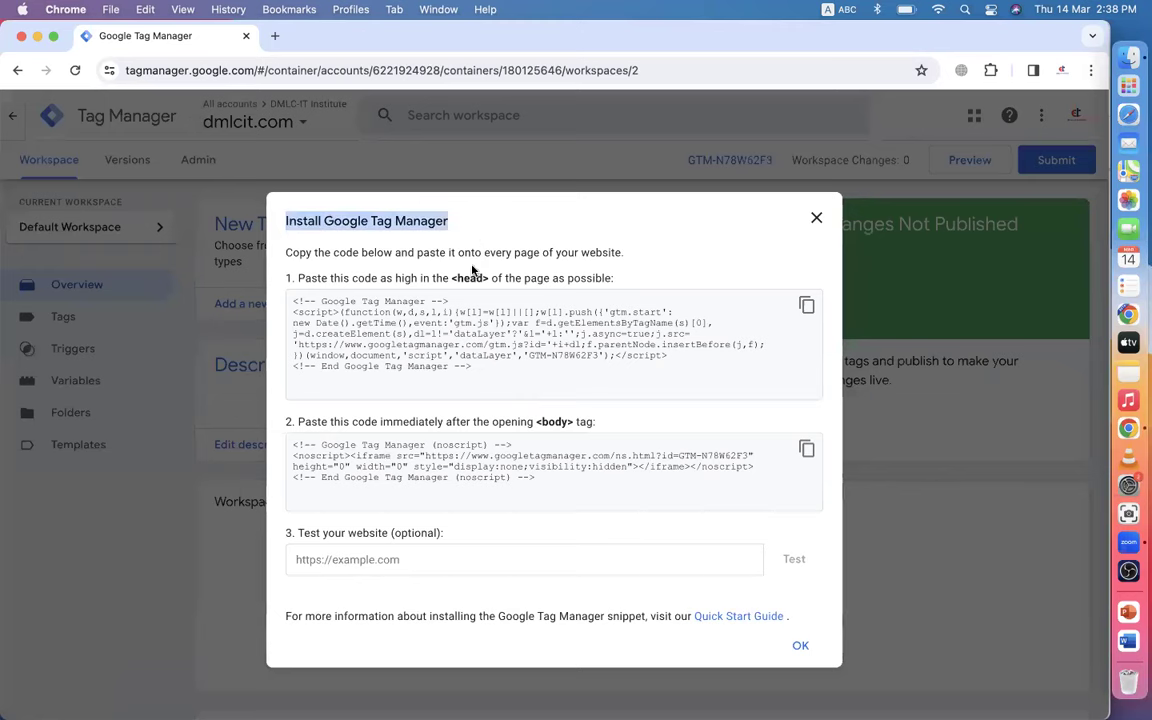
pyautogui.click(816, 218)
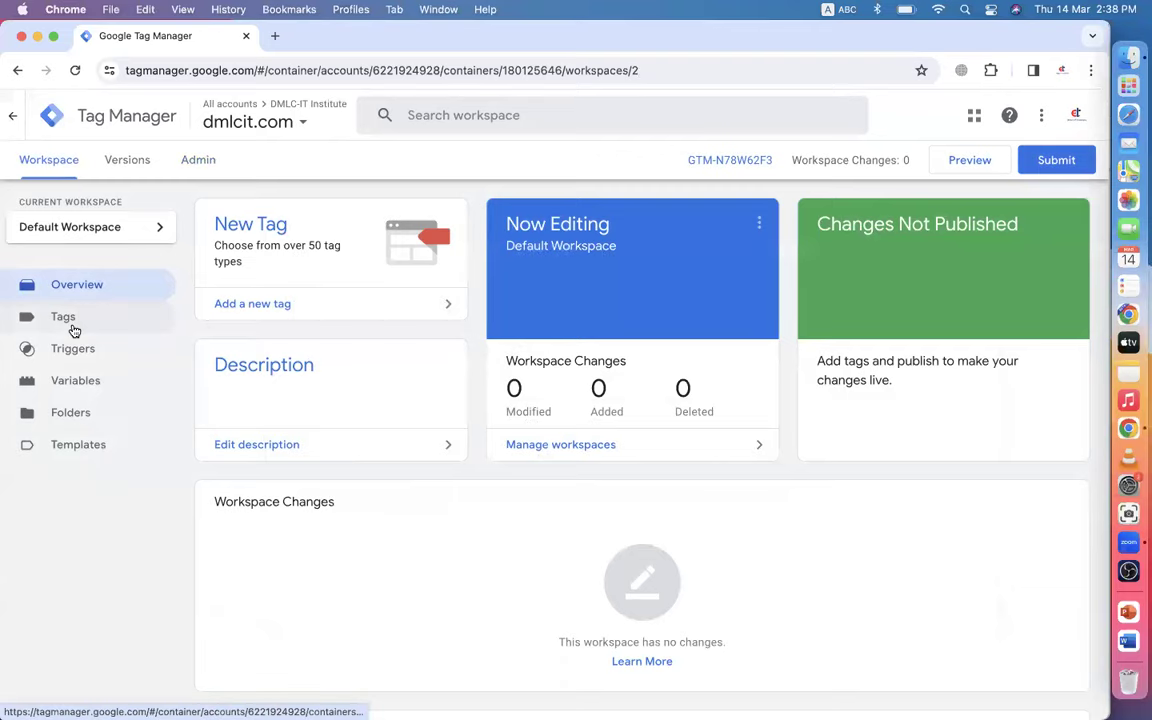
# - Browse the container's Tags, Triggers, Folders and Templates pages, briefly reopening the GTM-N78W62F3 install snippets
pyautogui.click(63, 318)
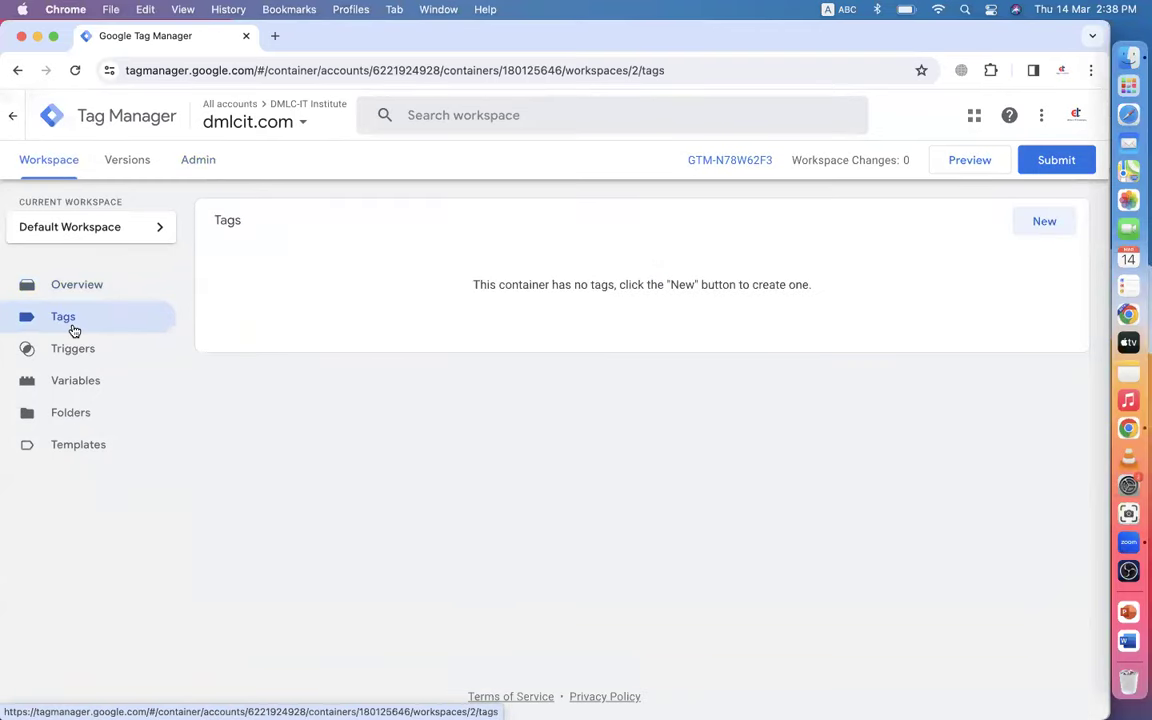
pyautogui.click(715, 160)
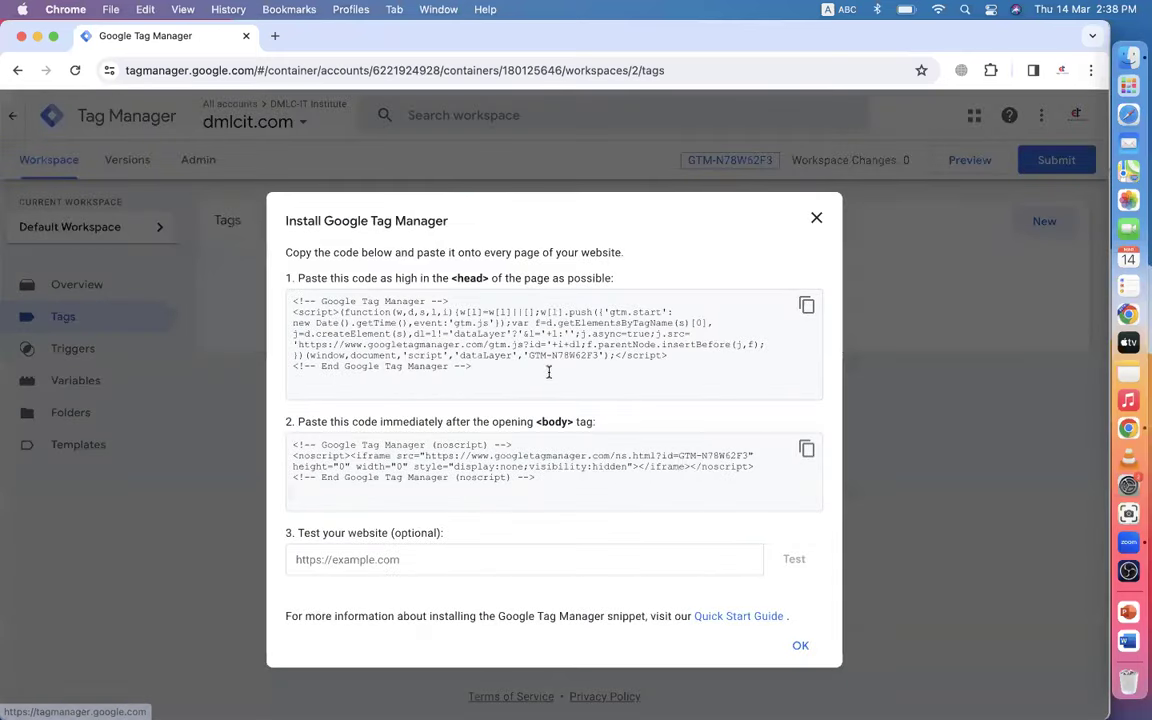
pyautogui.click(816, 218)
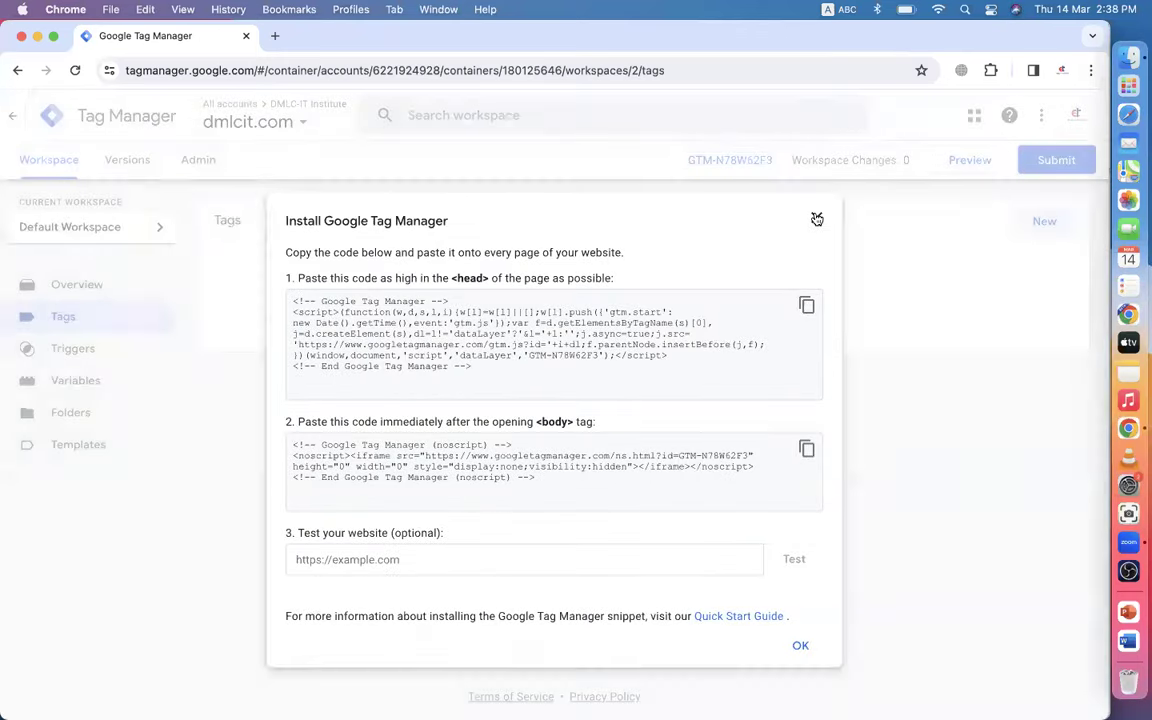
pyautogui.click(69, 363)
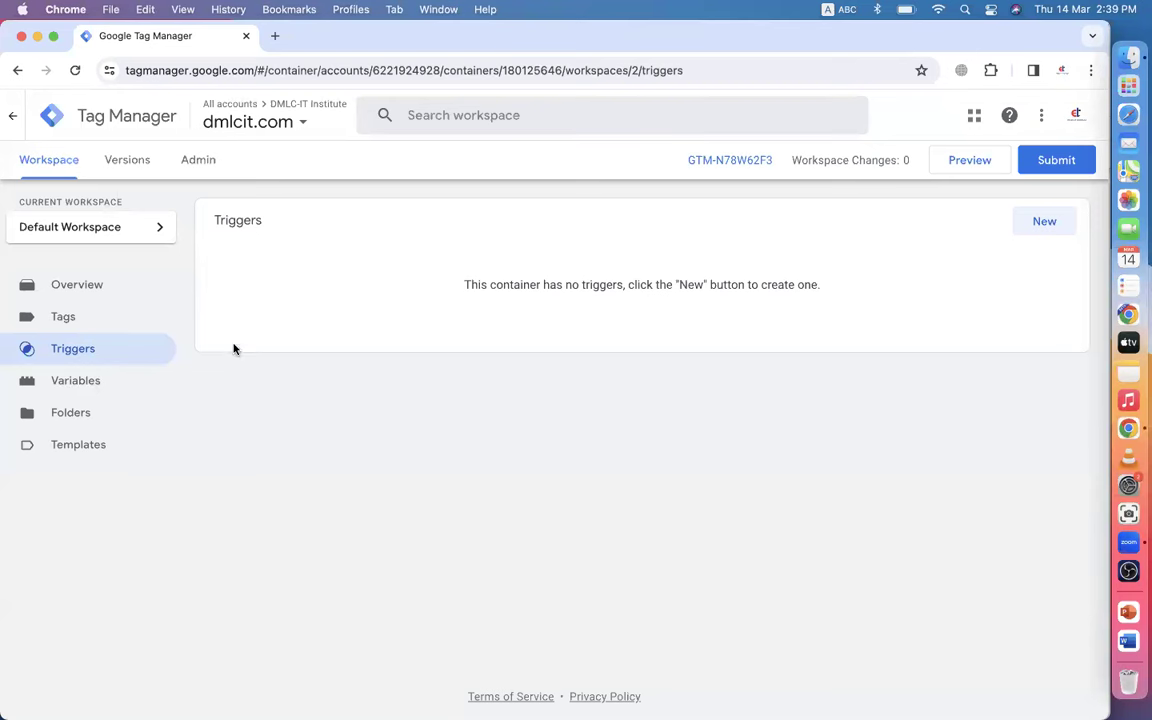
pyautogui.click(80, 412)
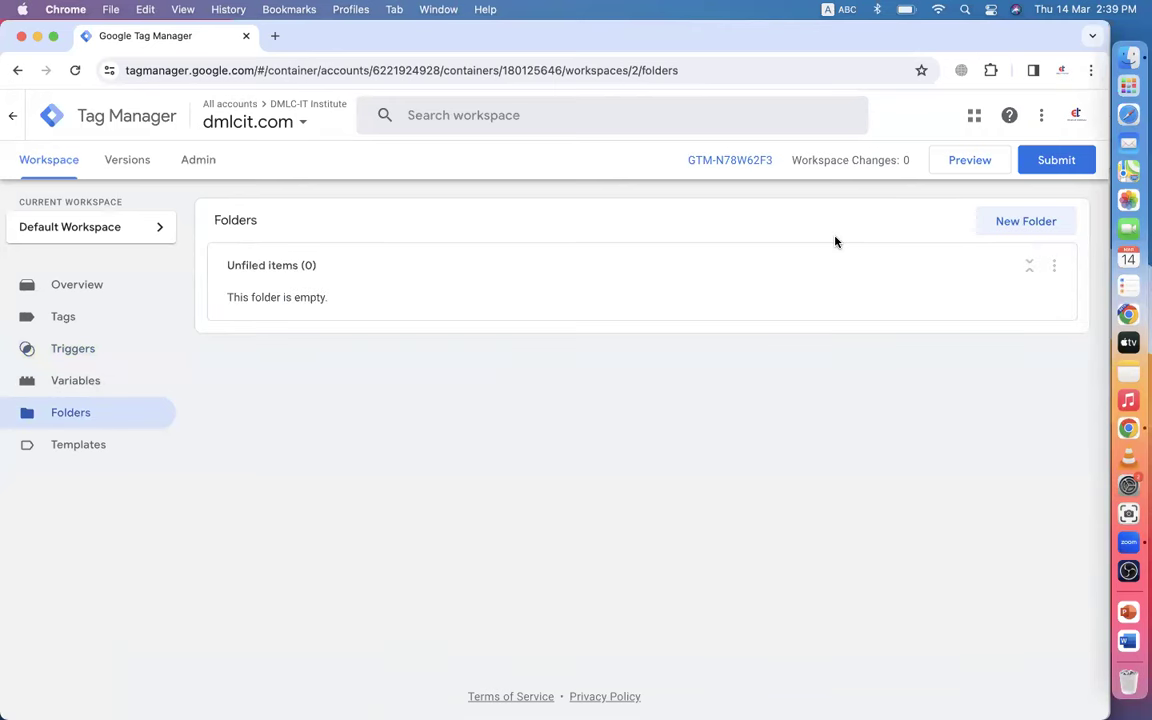
pyautogui.click(77, 443)
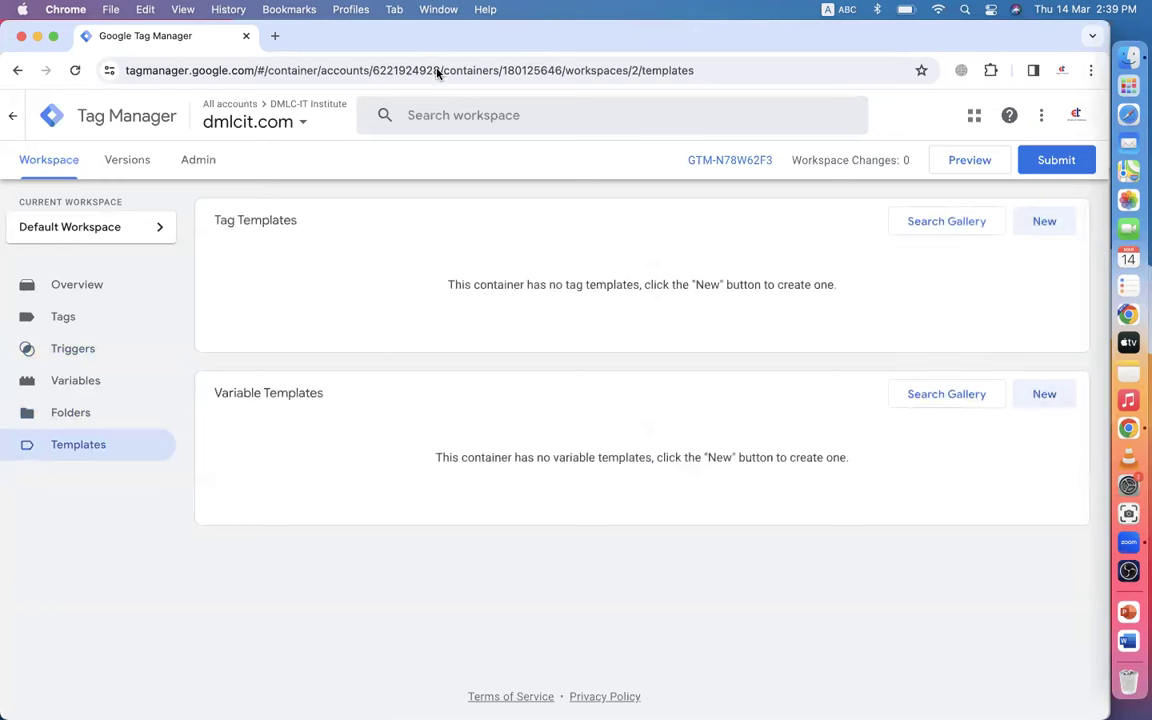
# - Open and close a blank Chrome tab, then view the container's five built-in variables
pyautogui.click(277, 37)
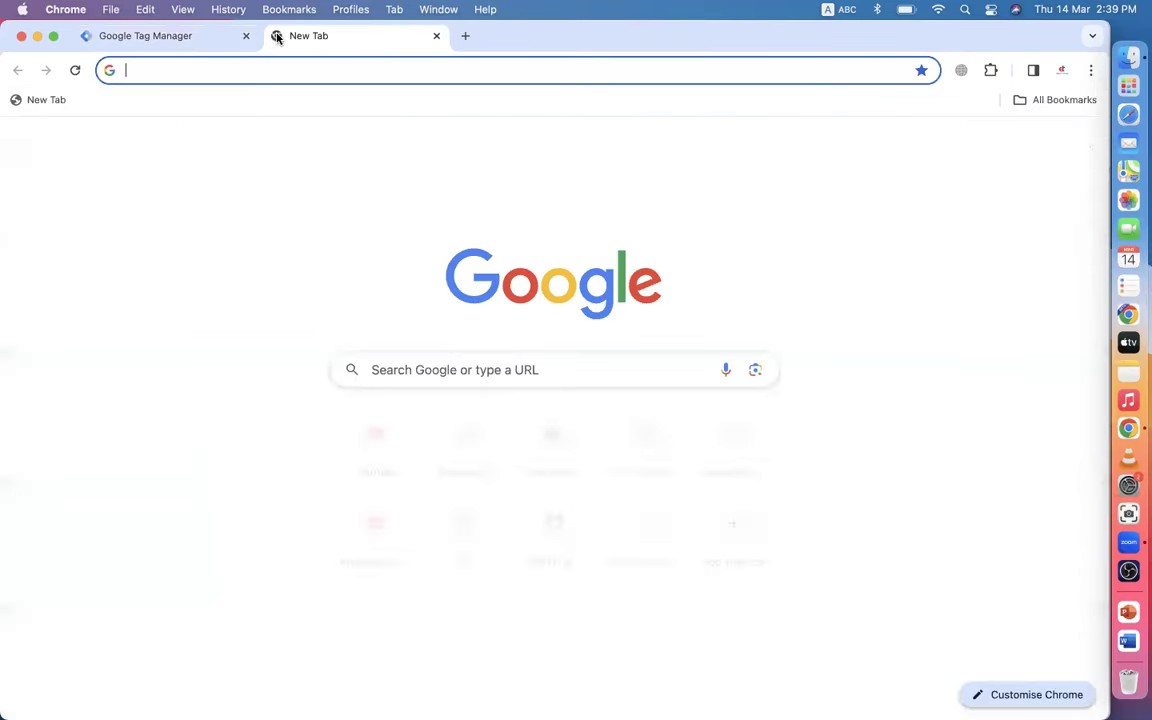
pyautogui.click(437, 36)
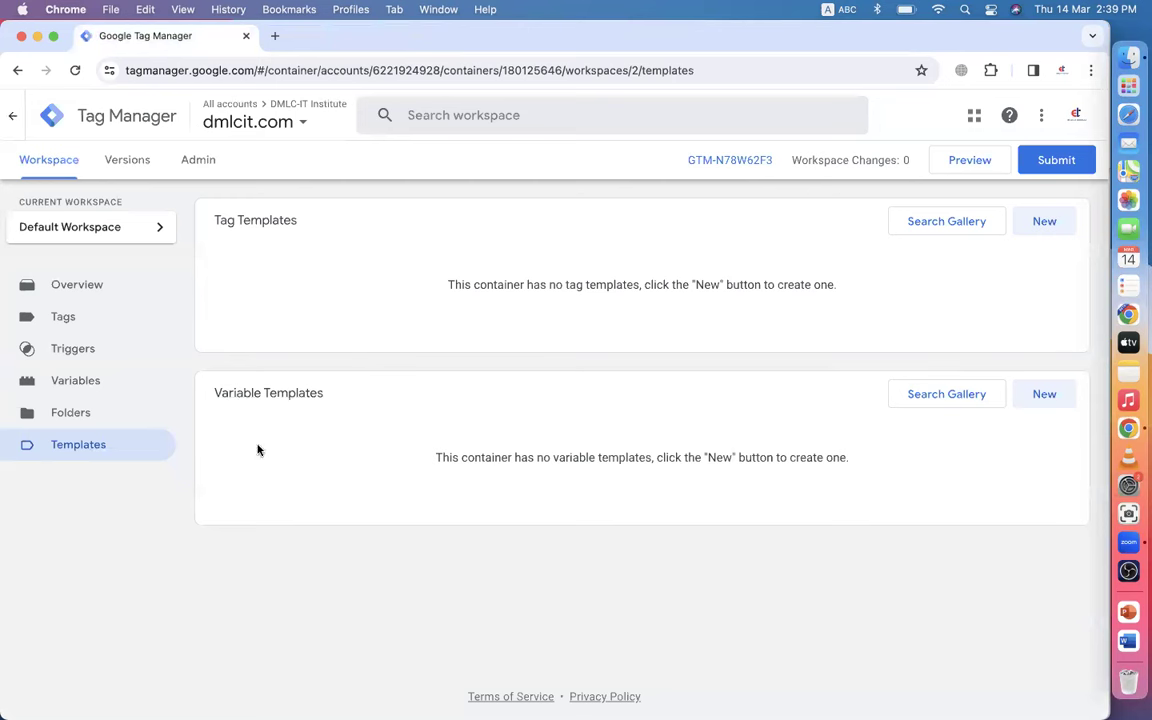
pyautogui.click(91, 393)
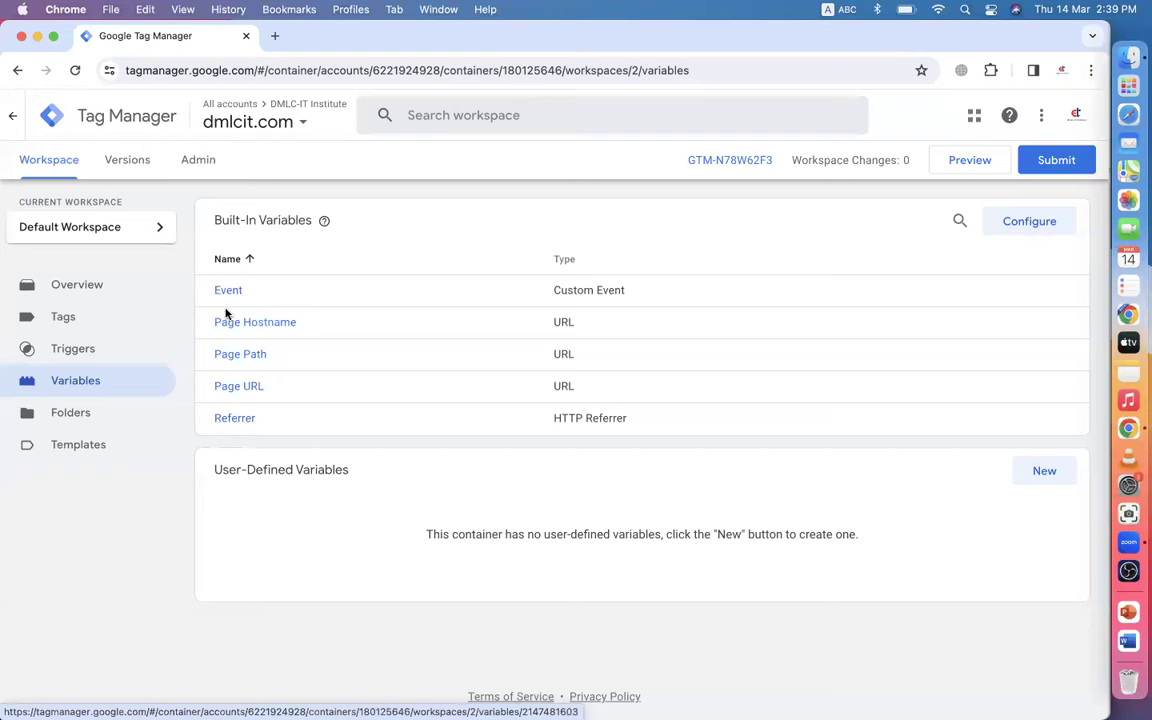
# - Go back to the dmlcit.com Default Workspace overview and scroll down slightly
pyautogui.click(88, 297)
pyautogui.scroll(-1, 330, 520)
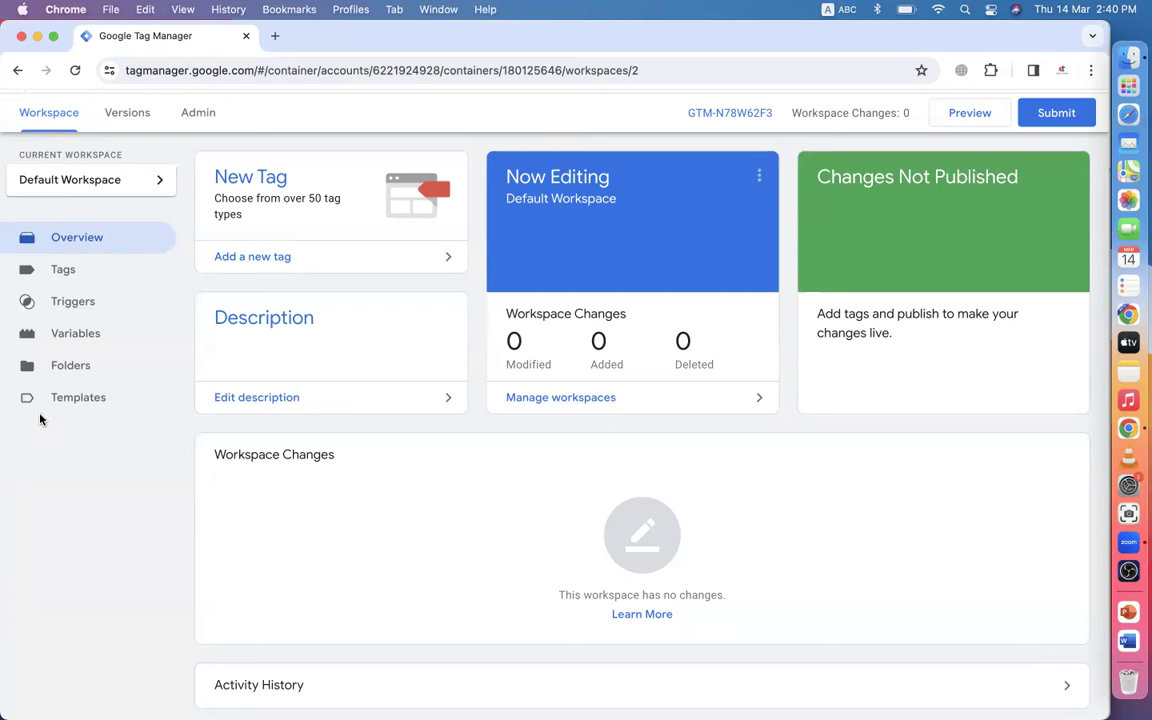
# - Cycle through the Variables, Overview, Tags, Folders and Templates pages, ending on the workspace overview
pyautogui.click(80, 333)
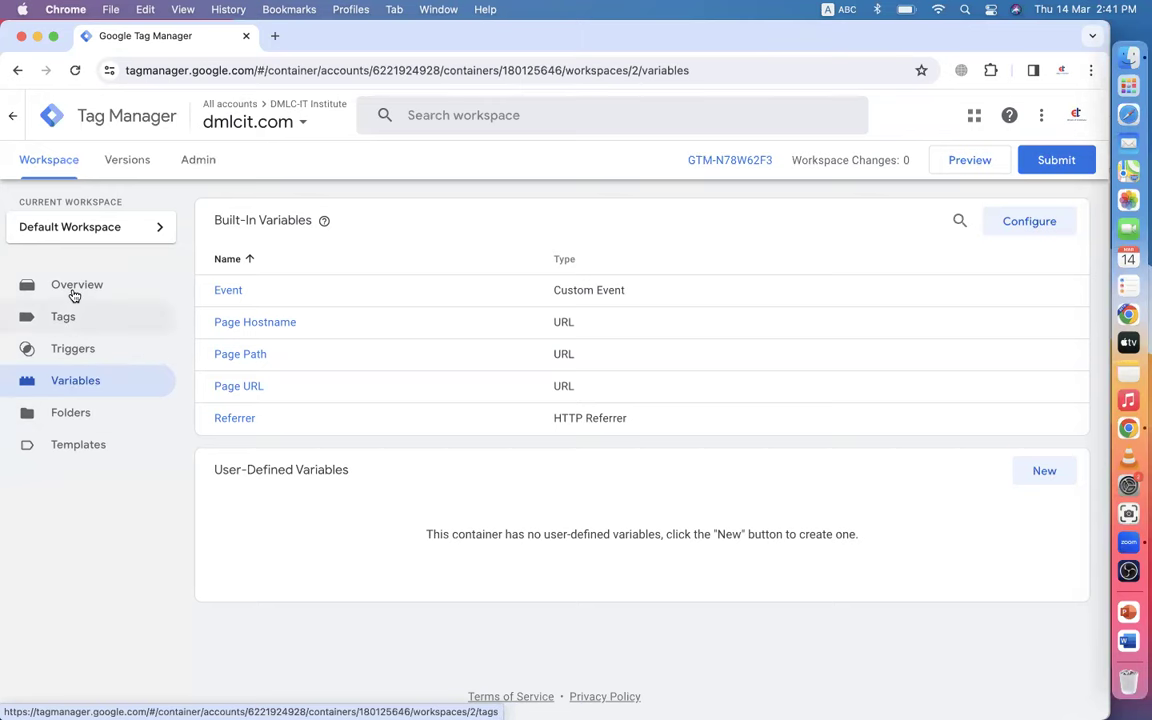
pyautogui.click(75, 290)
pyautogui.click(64, 316)
pyautogui.click(70, 378)
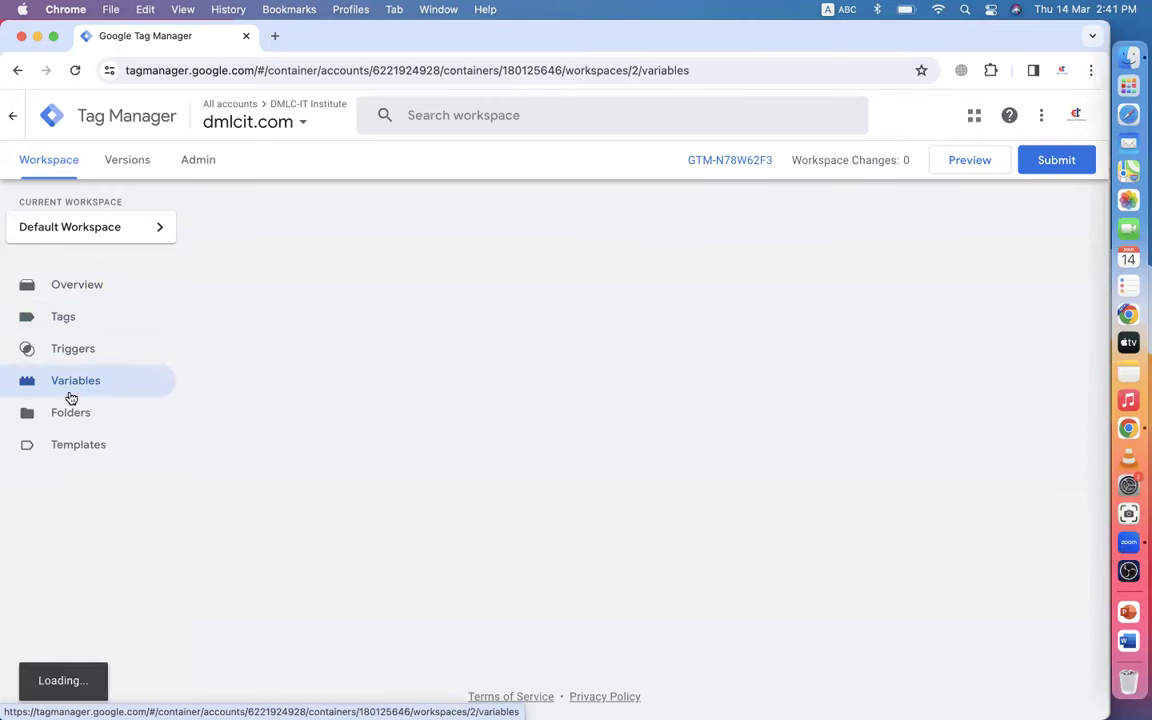
pyautogui.click(68, 408)
pyautogui.click(71, 452)
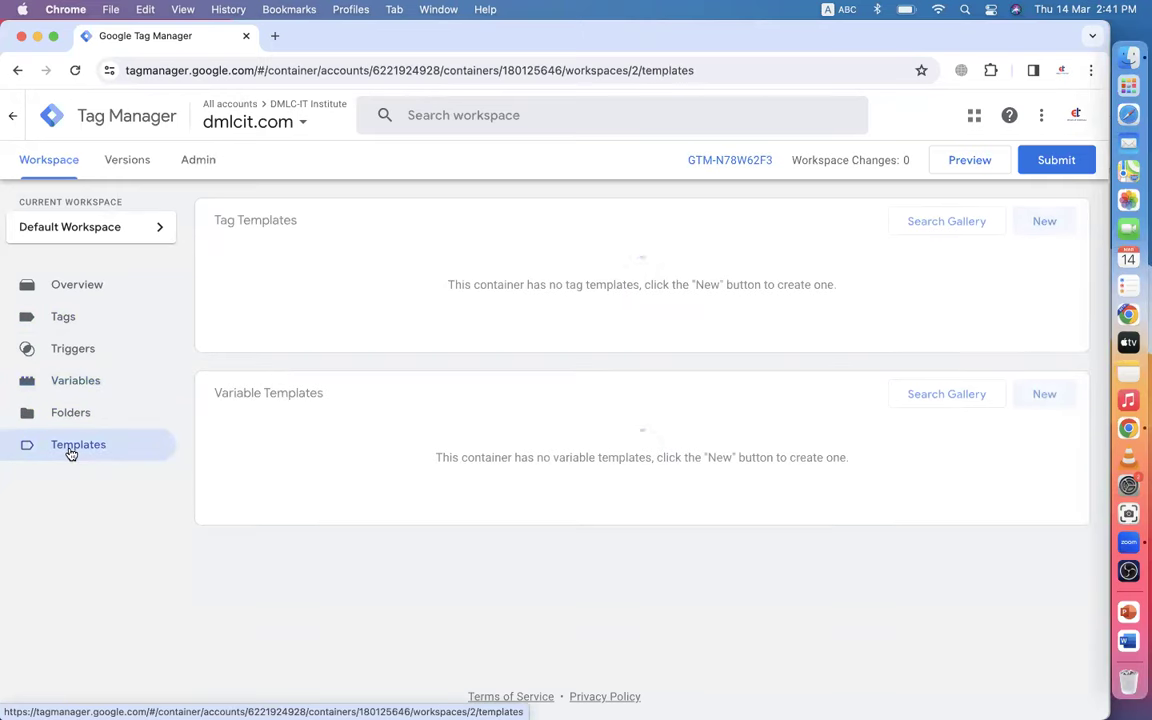
pyautogui.click(77, 290)
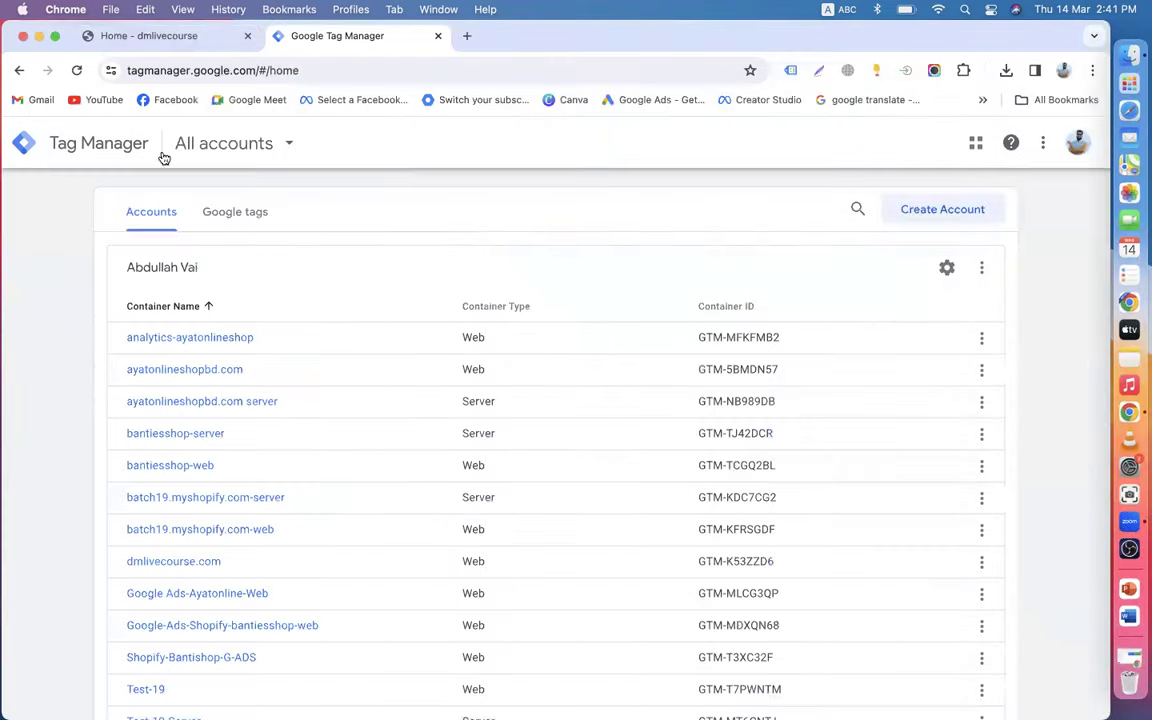
# - From the dmlivecourse tab, switch Chrome to the DMLC-IT Institute profile
pyautogui.click(122, 30)
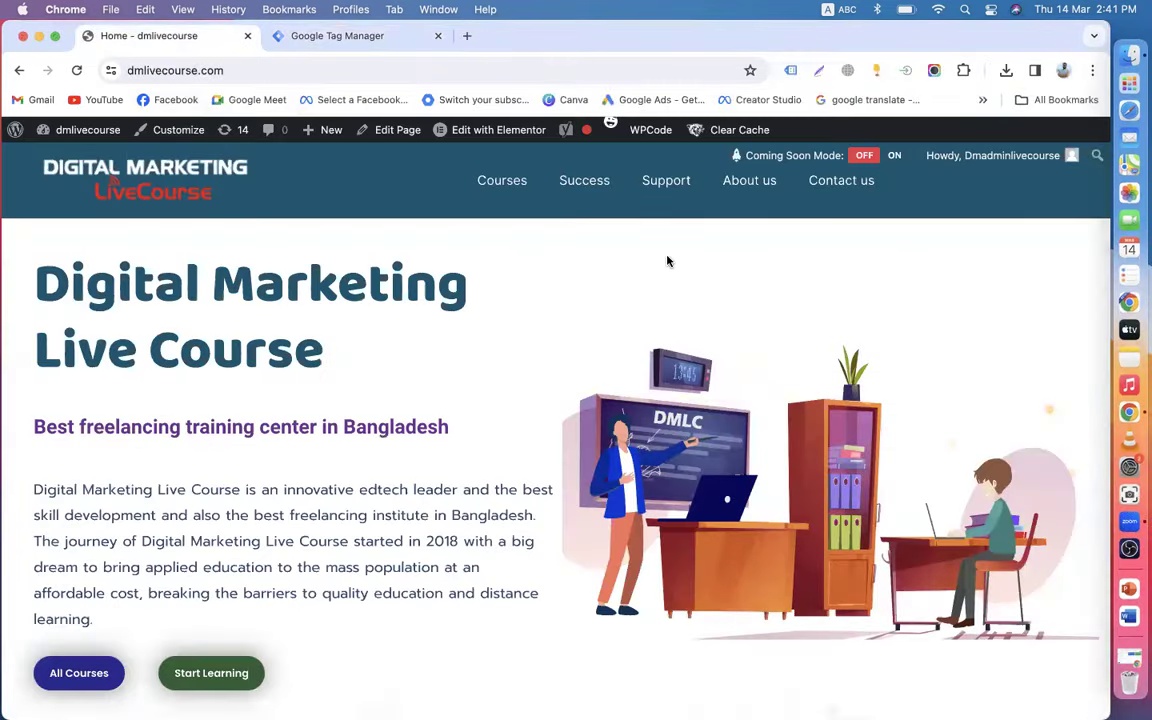
pyautogui.click(1063, 70)
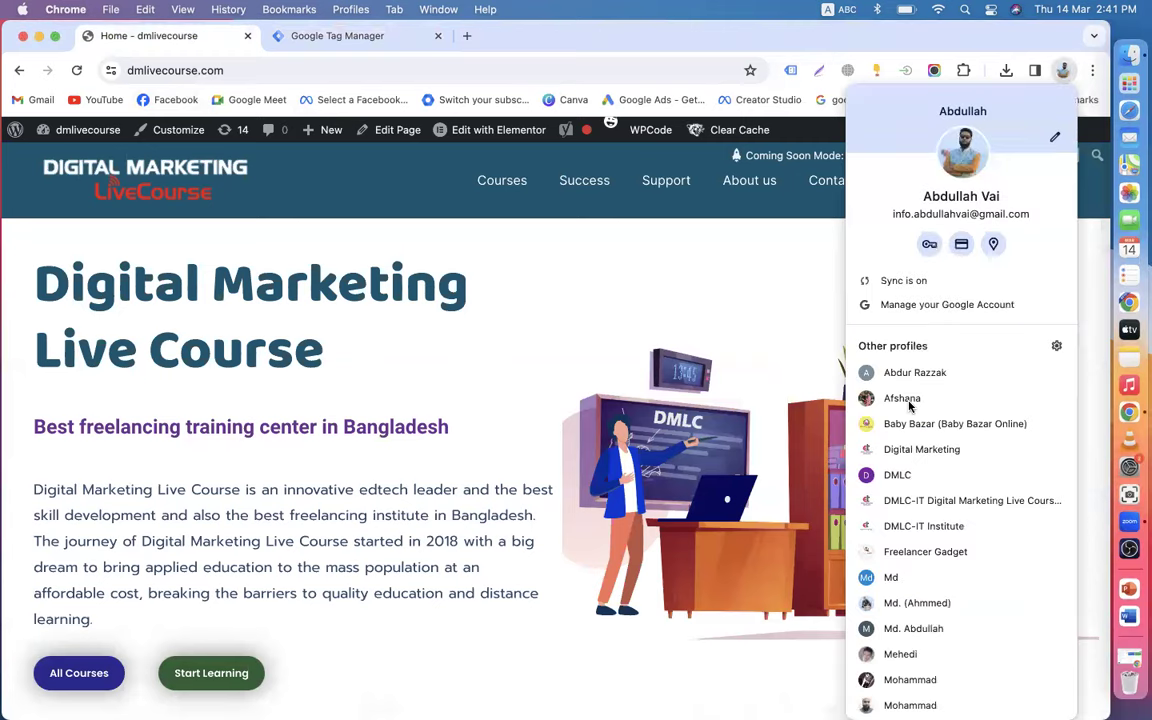
pyautogui.scroll(-5, 925, 510)
pyautogui.scroll(3, 930, 516)
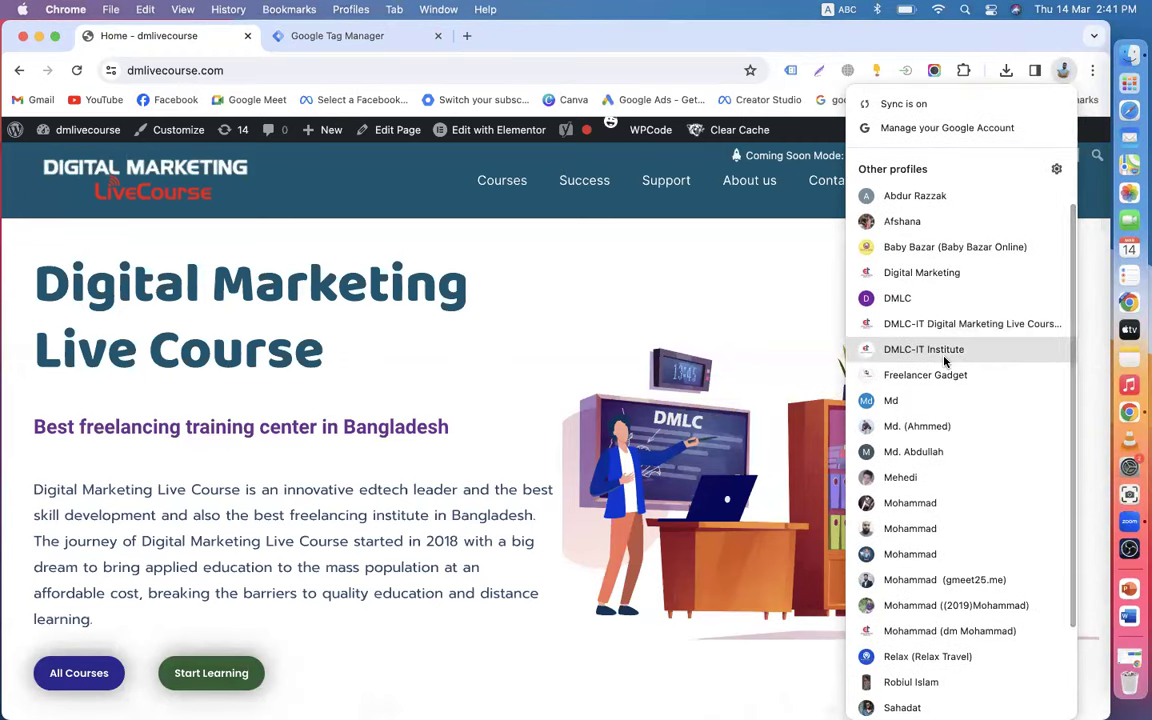
pyautogui.click(900, 349)
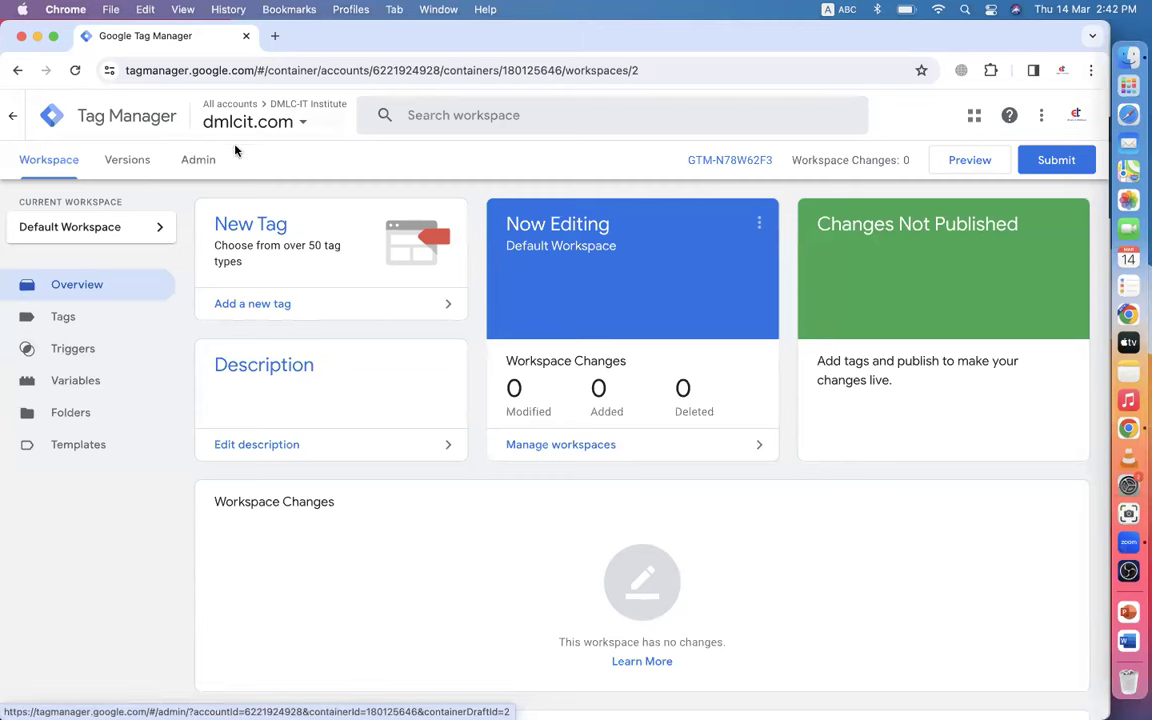
pyautogui.click(298, 122)
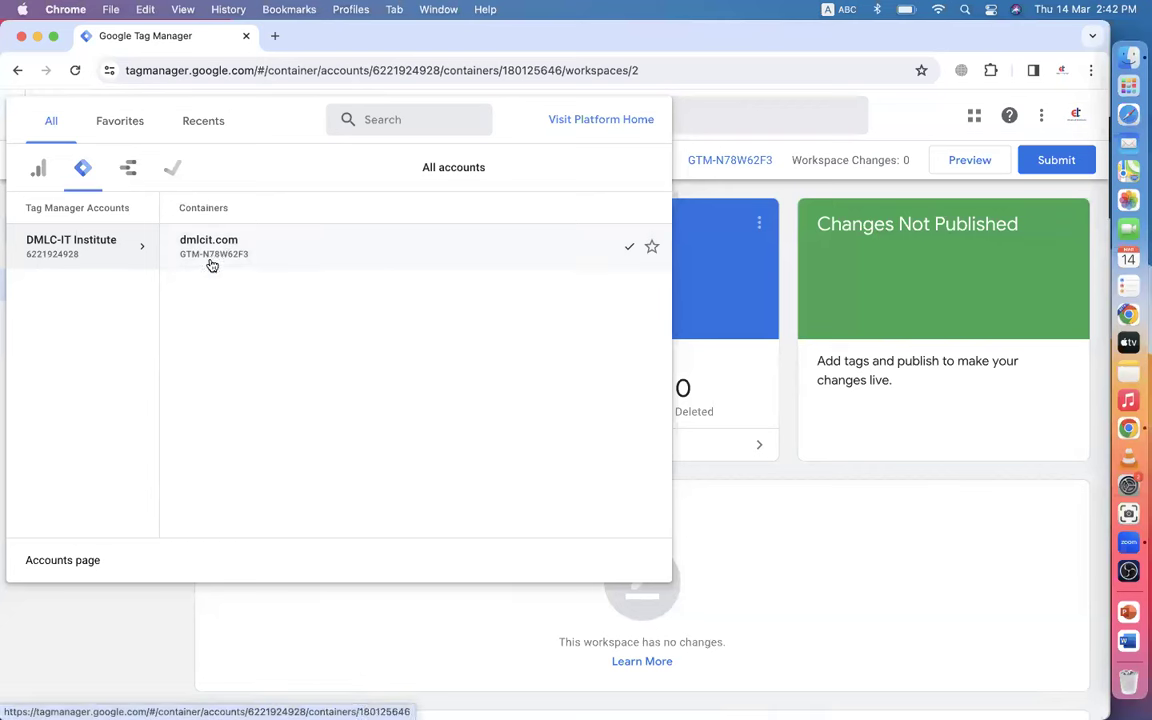
pyautogui.moveTo(120, 252)
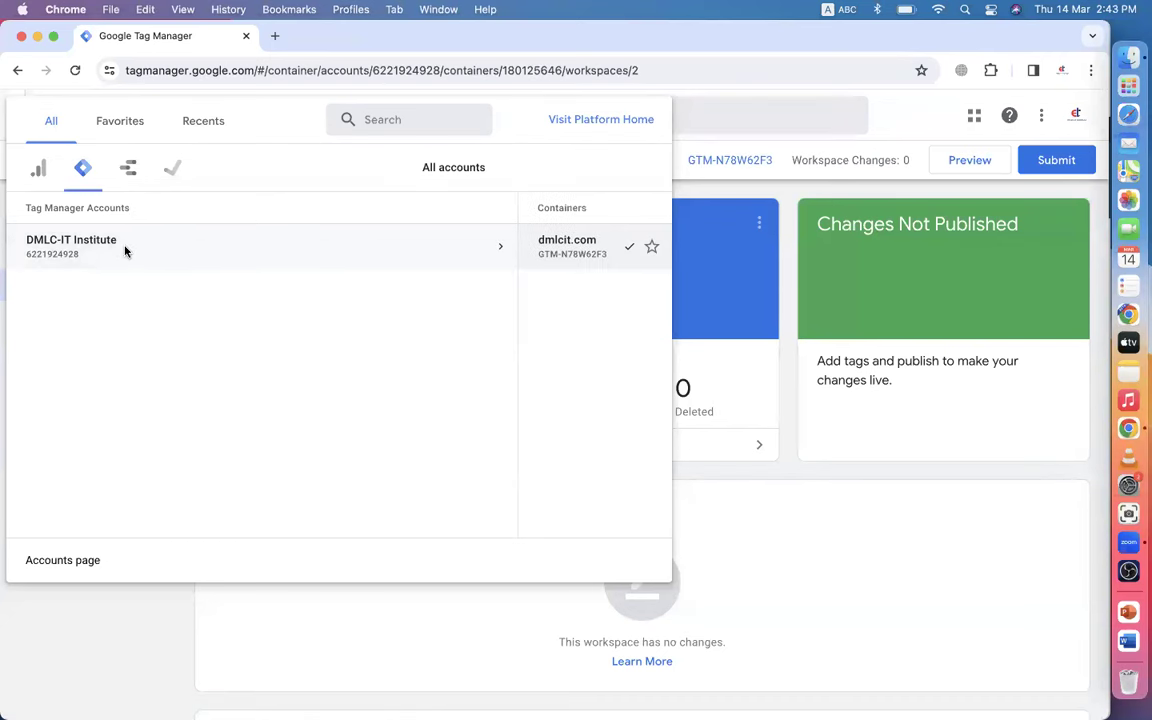
pyautogui.click(13, 93)
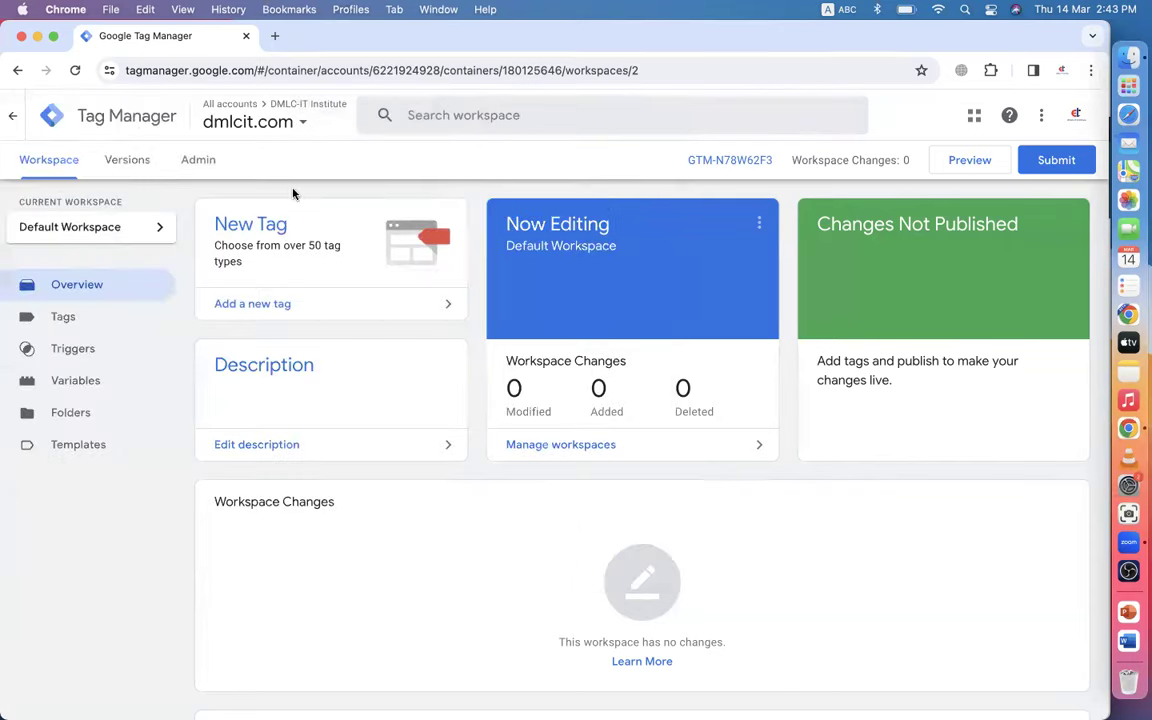
pyautogui.click(302, 113)
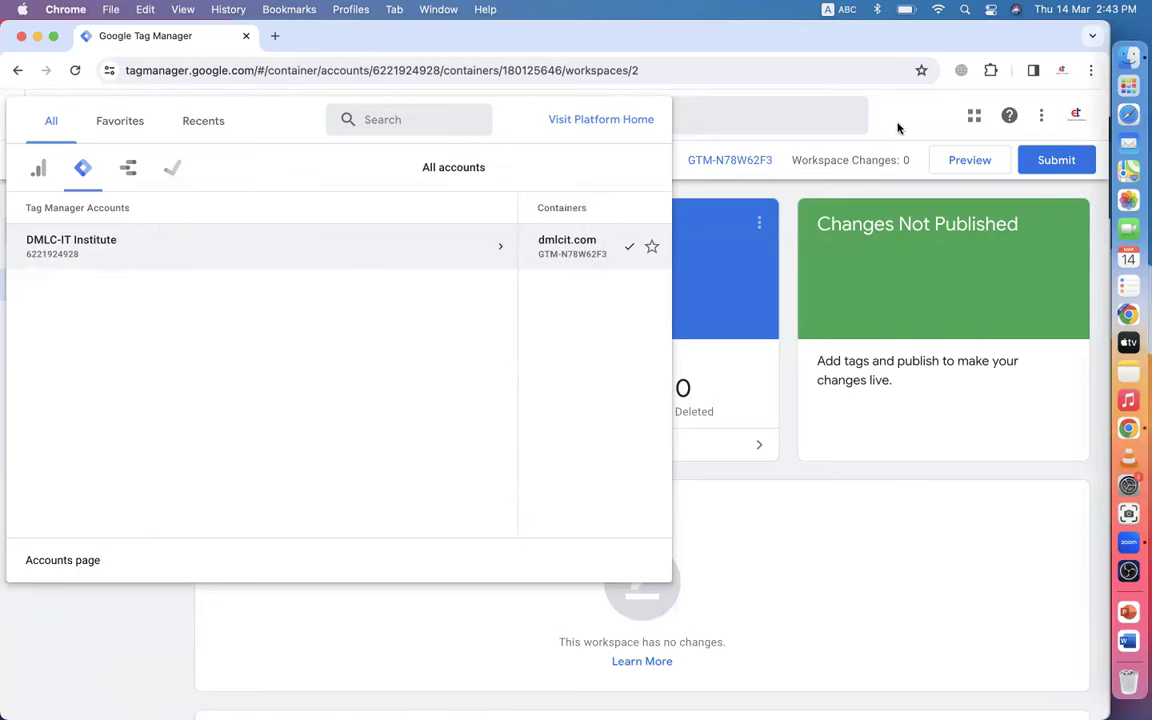
pyautogui.click(808, 115)
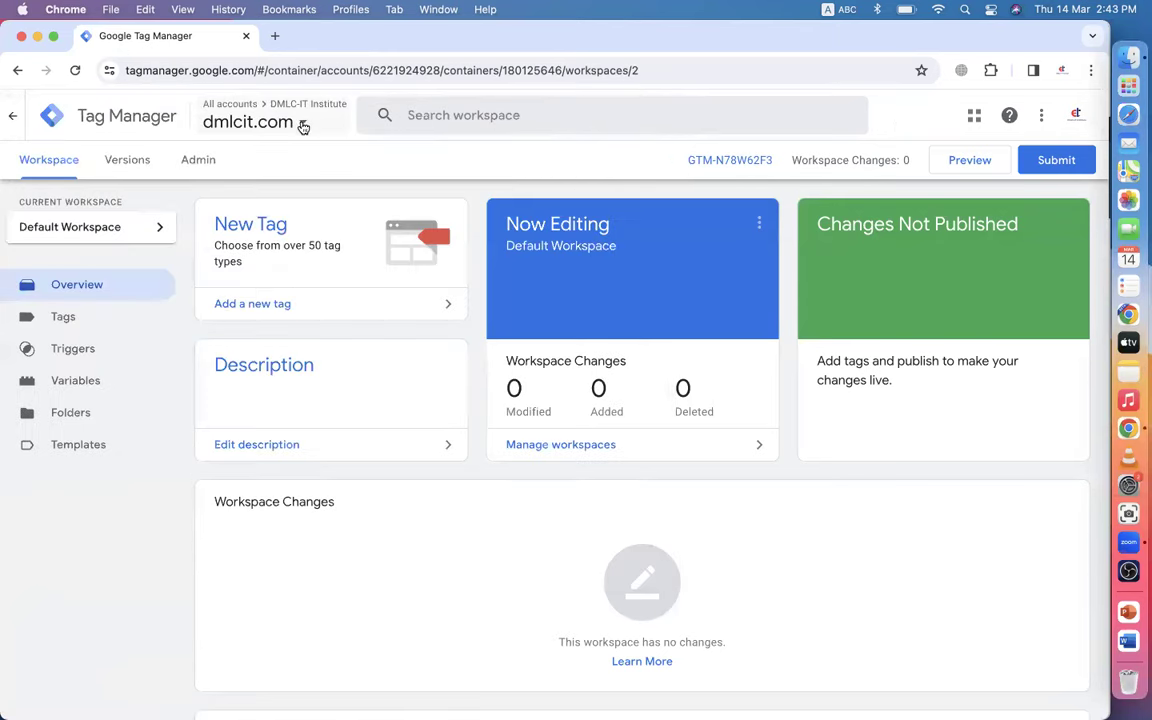
pyautogui.click(301, 122)
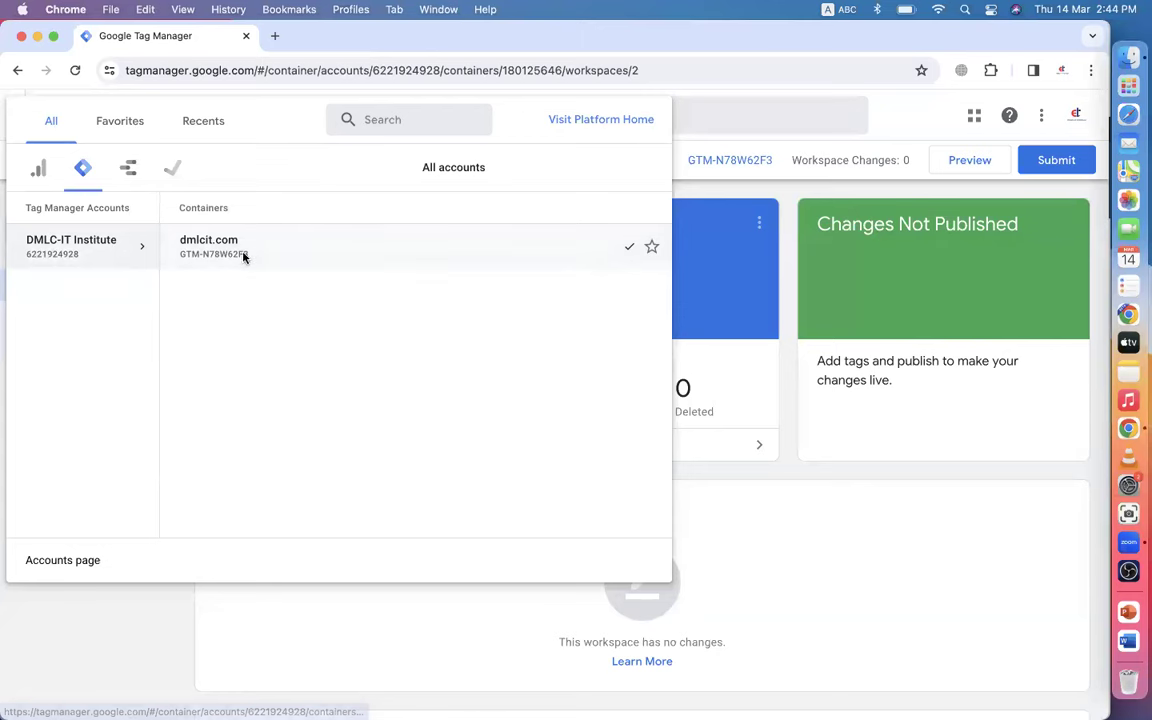
pyautogui.click(897, 112)
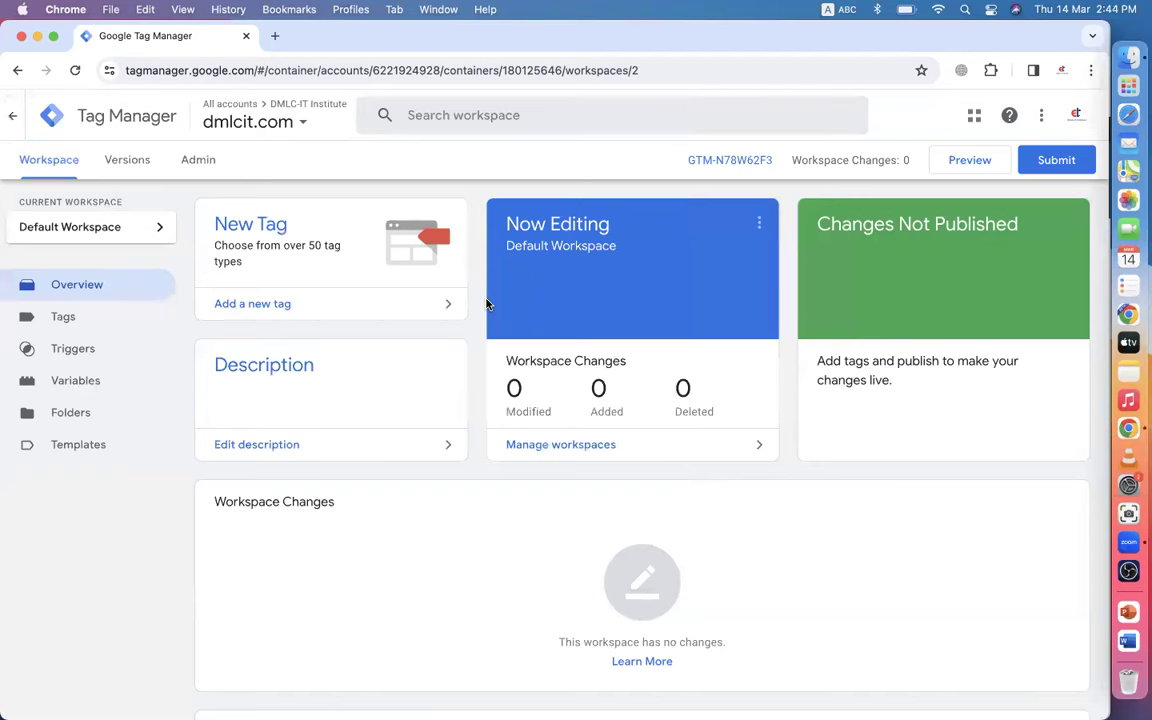
pyautogui.scroll(-3, 487, 304)
pyautogui.scroll(3, 486, 301)
pyautogui.click(302, 123)
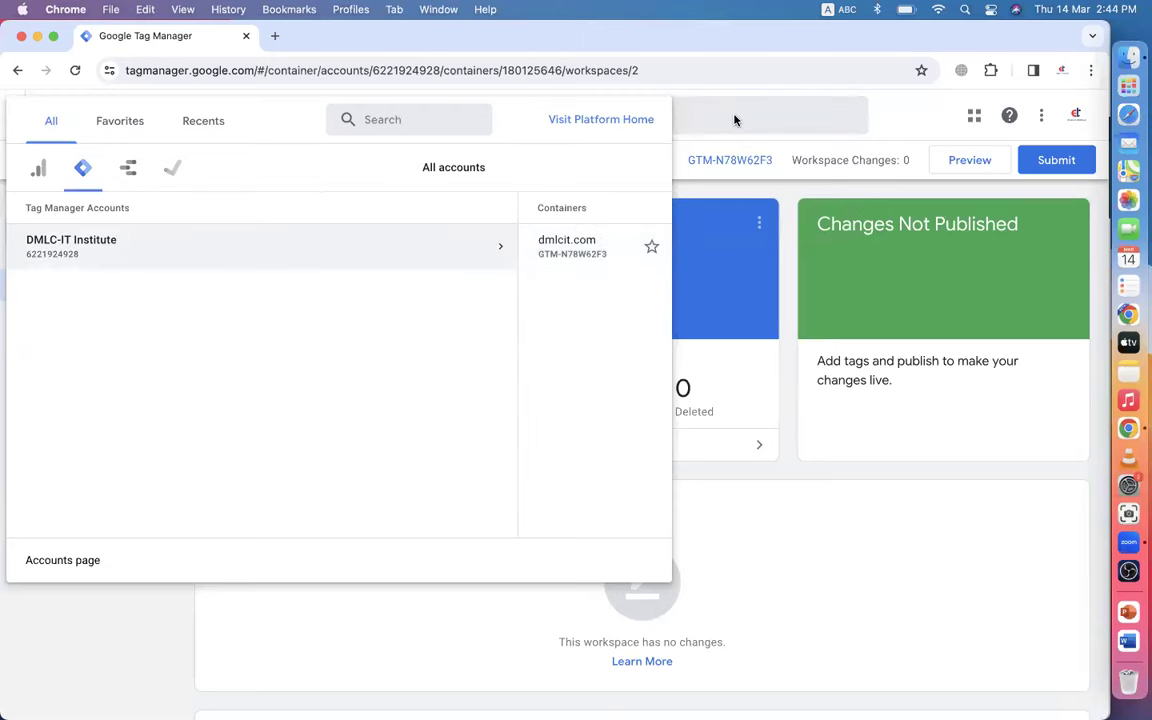
pyautogui.click(903, 116)
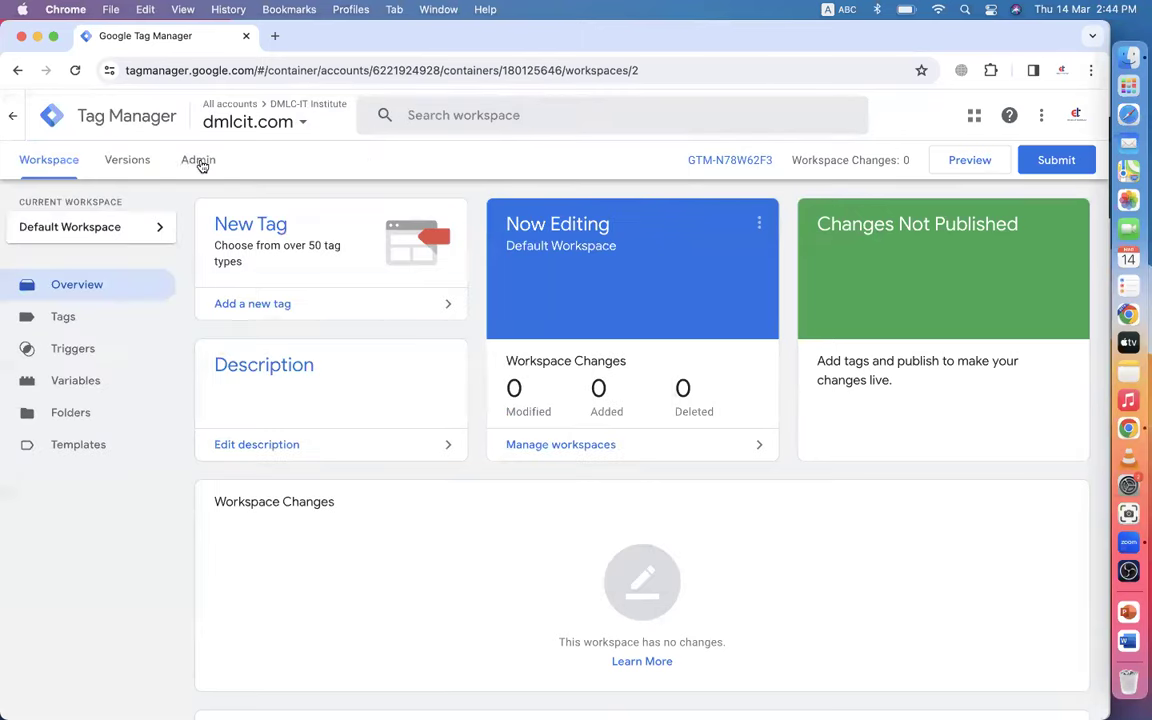
# - Open the Admin page and back out of creating a new Tag Manager account
pyautogui.click(196, 166)
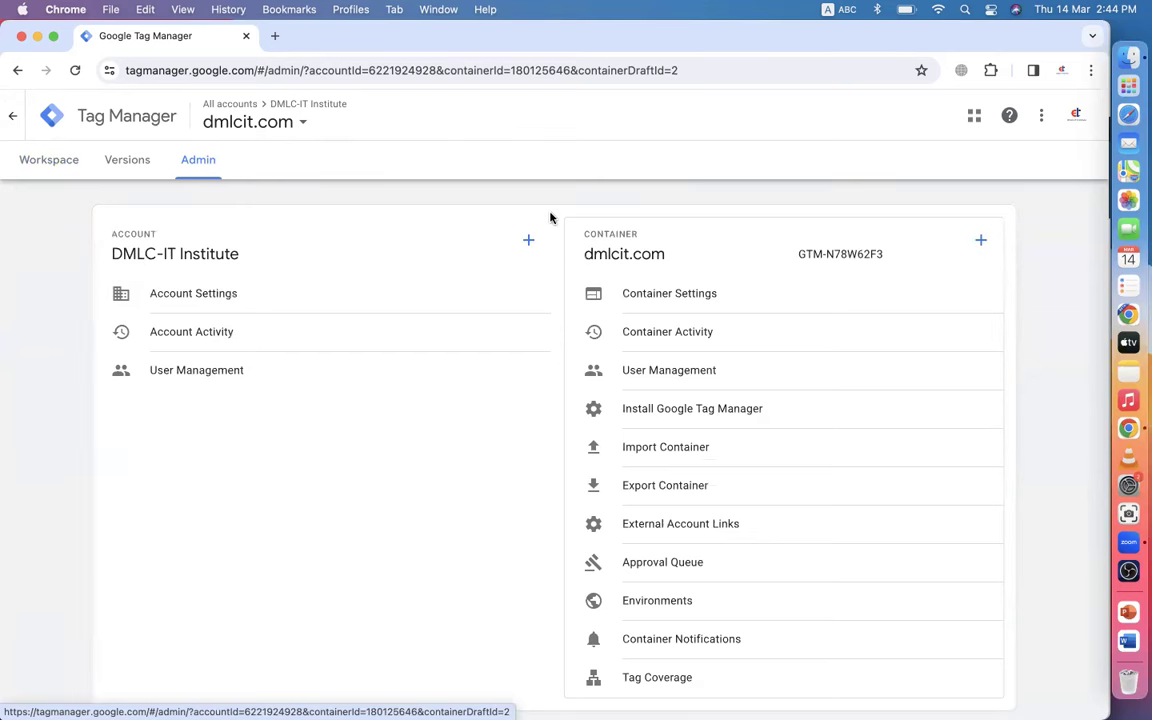
pyautogui.click(528, 240)
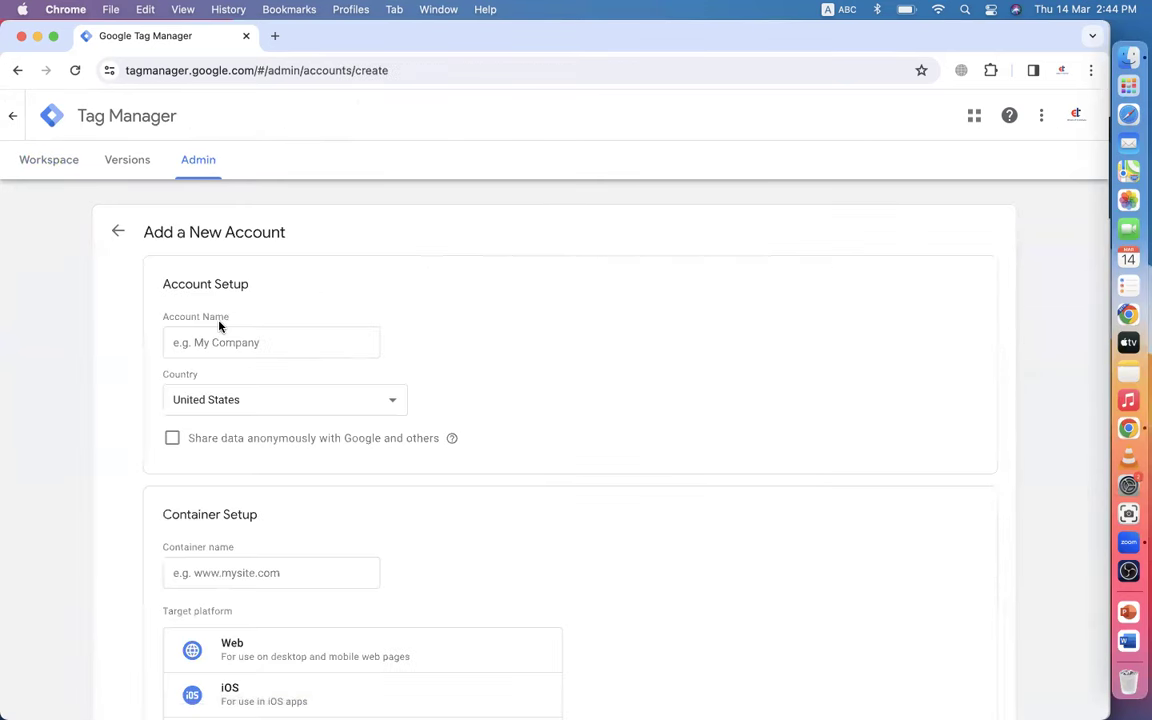
pyautogui.click(117, 231)
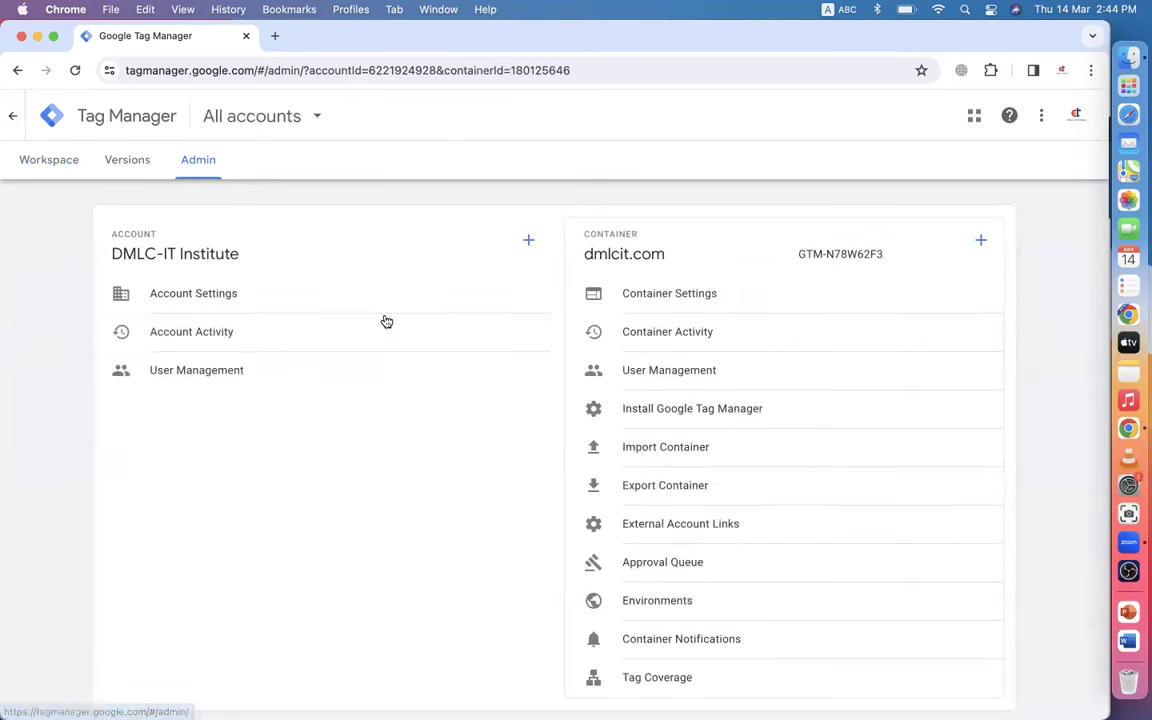
# - Start a new container in the DMLC-IT Institute account, then cancel without creating it
pyautogui.click(983, 241)
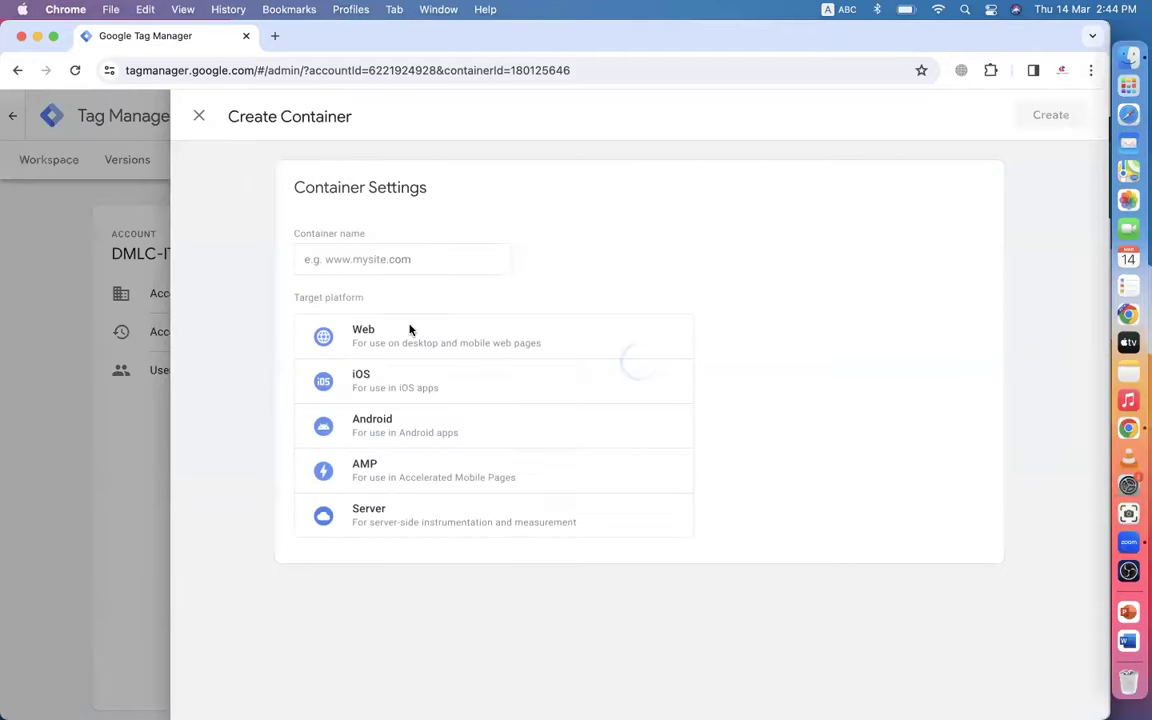
pyautogui.click(352, 255)
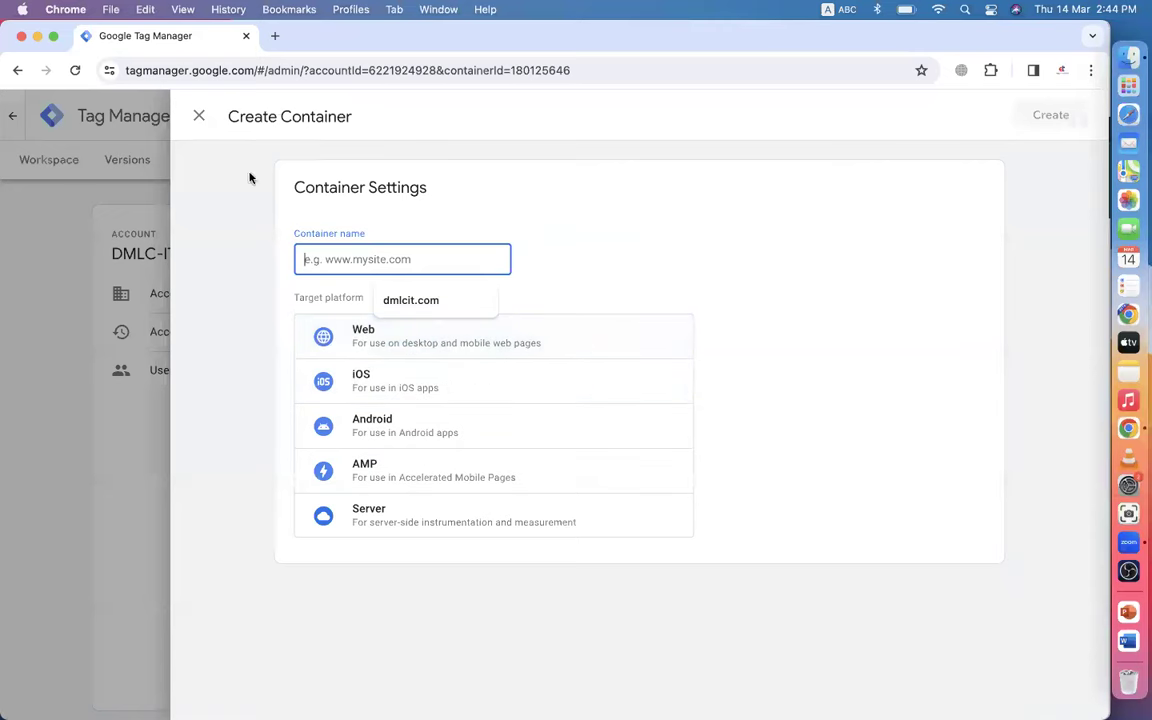
pyautogui.click(199, 117)
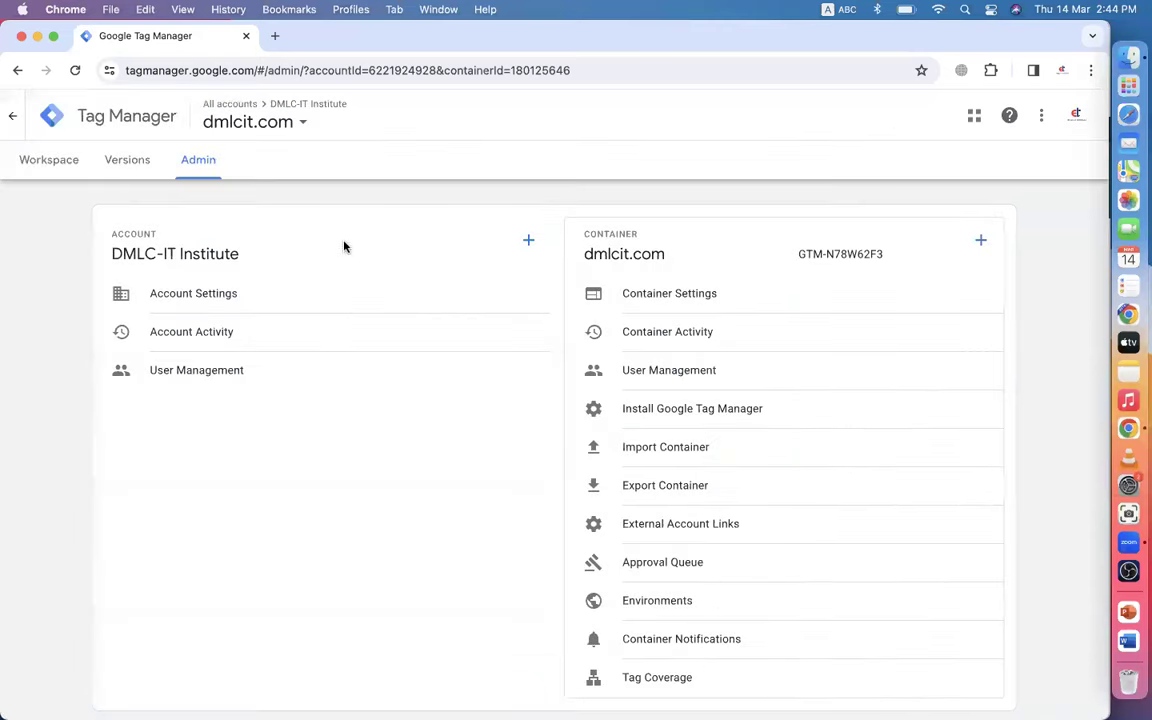
# - Open the account's User Management and start inviting new users
pyautogui.moveTo(108, 252); pyautogui.dragTo(242, 255)
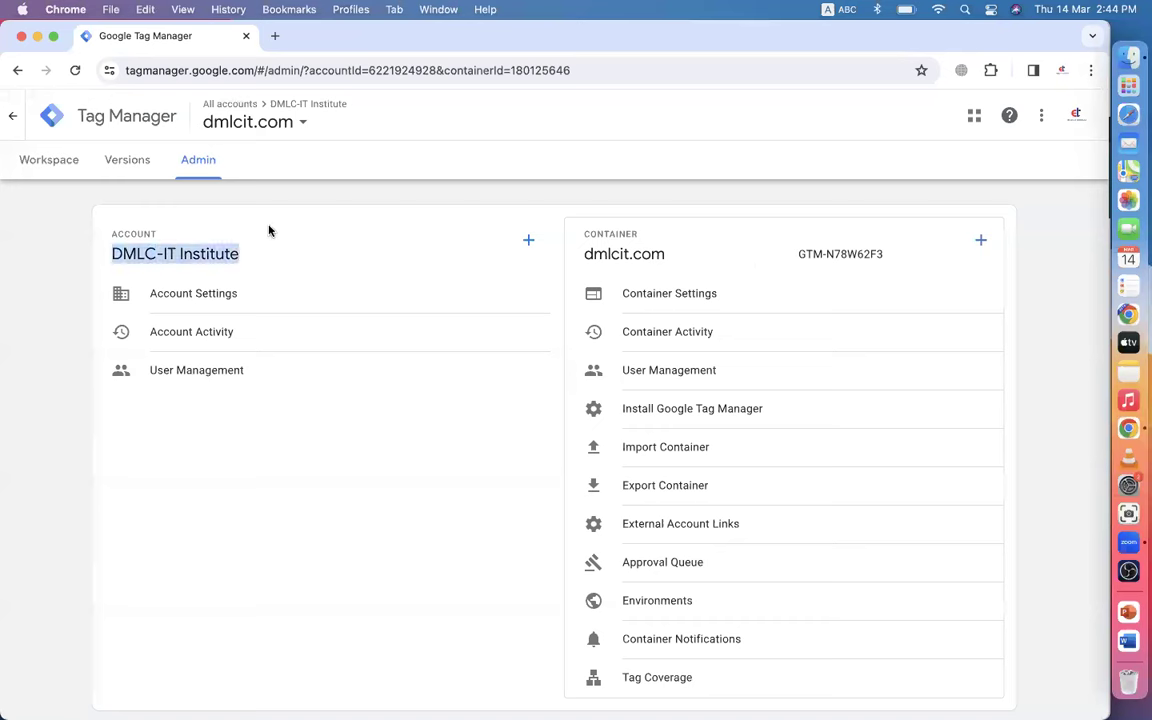
pyautogui.click(216, 248)
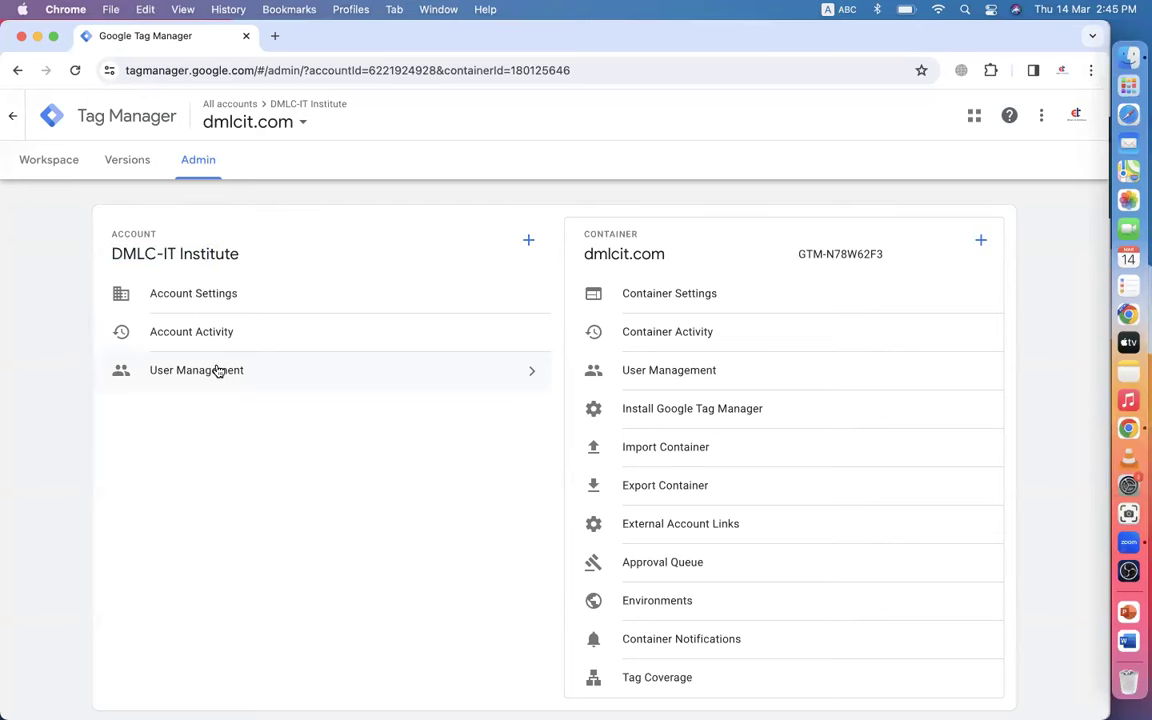
pyautogui.click(430, 375)
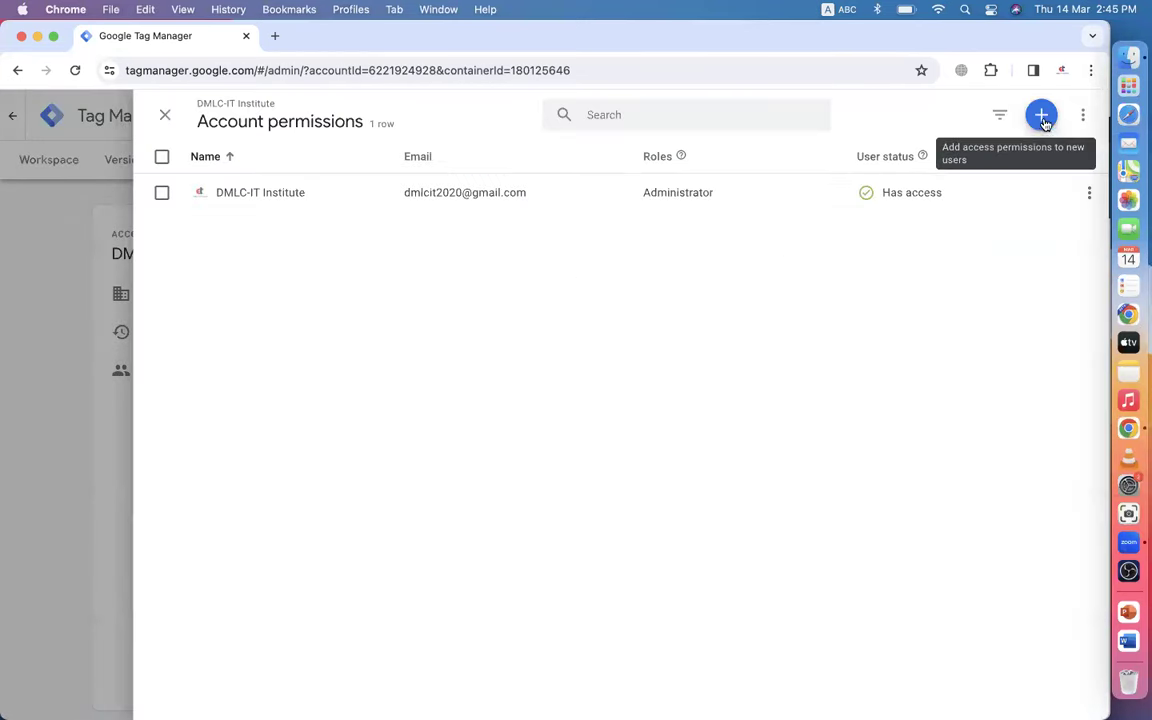
pyautogui.click(1043, 118)
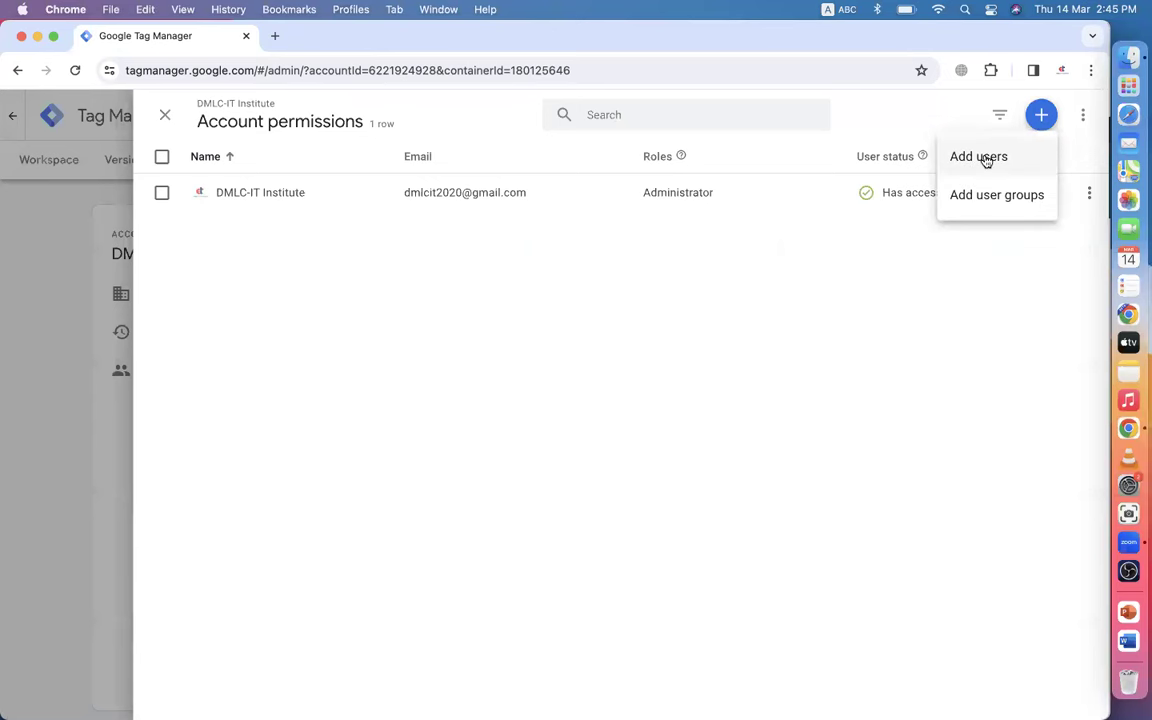
pyautogui.click(980, 158)
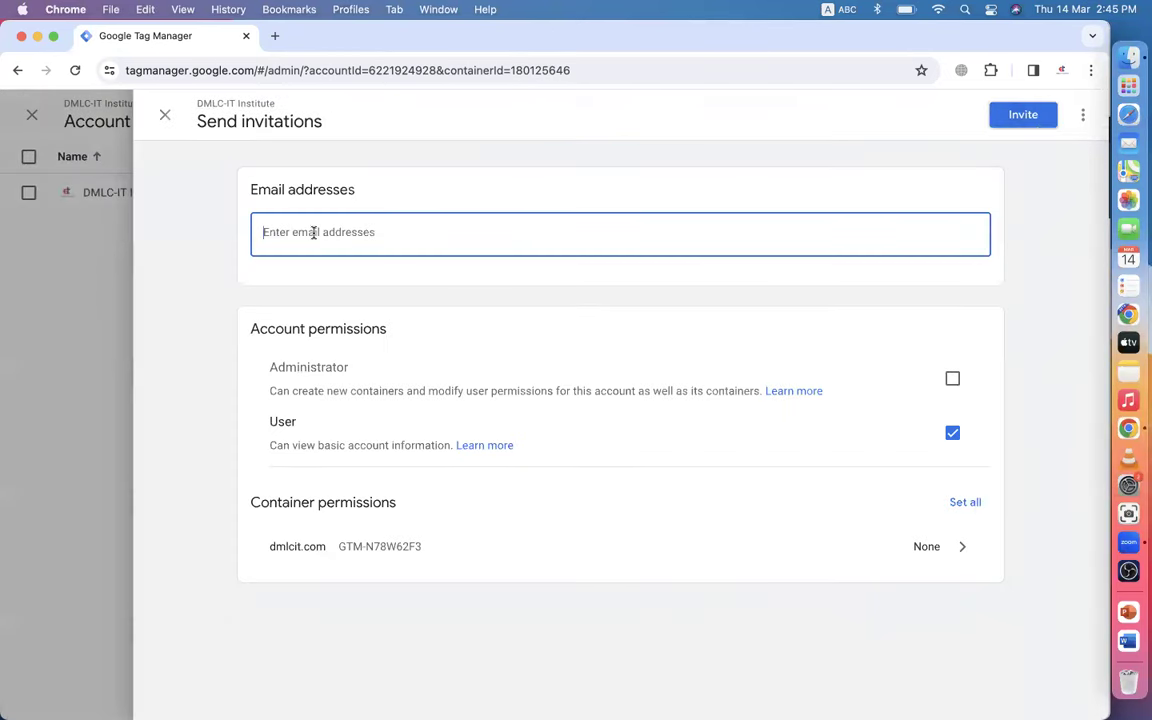
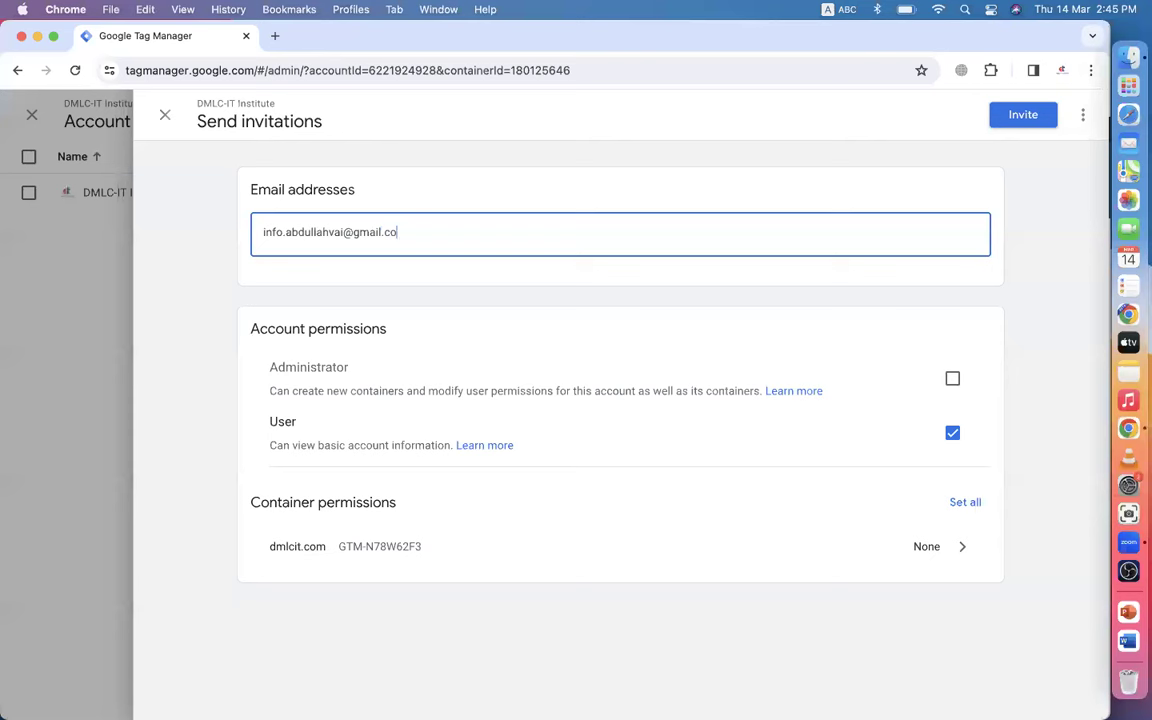
# - Enter the invitee's e-mail, grant Administrator rights and Publish permission on dmlcit.com
pyautogui.click(952, 378)
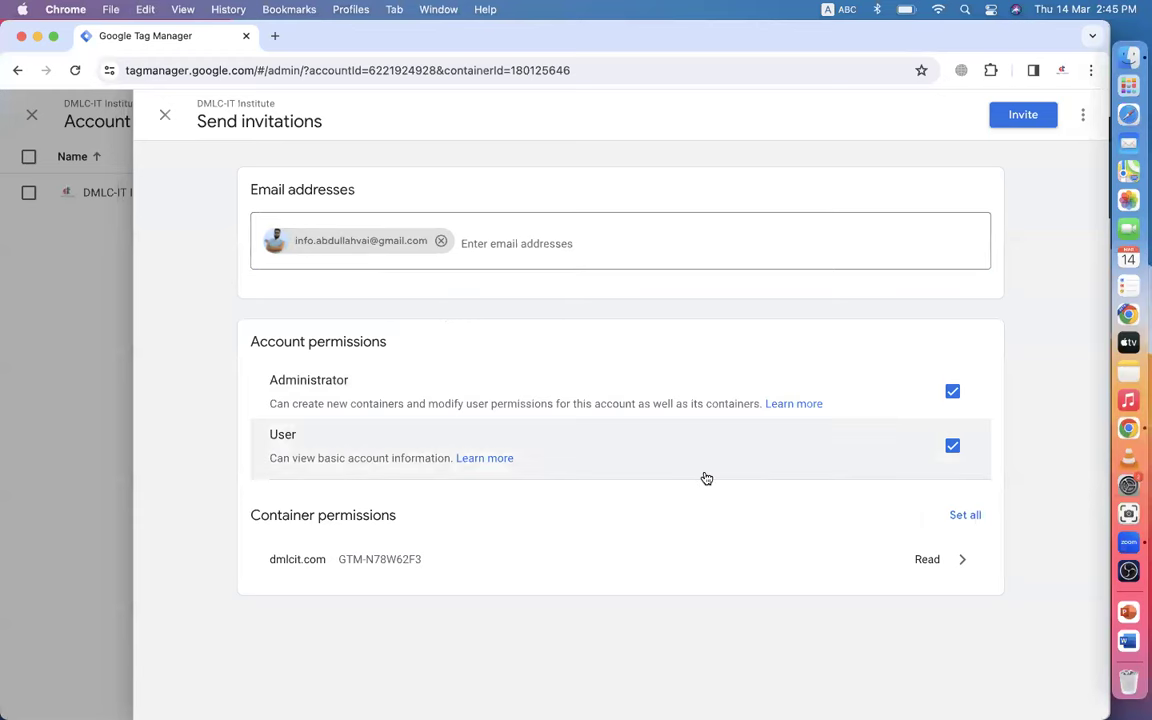
pyautogui.click(965, 515)
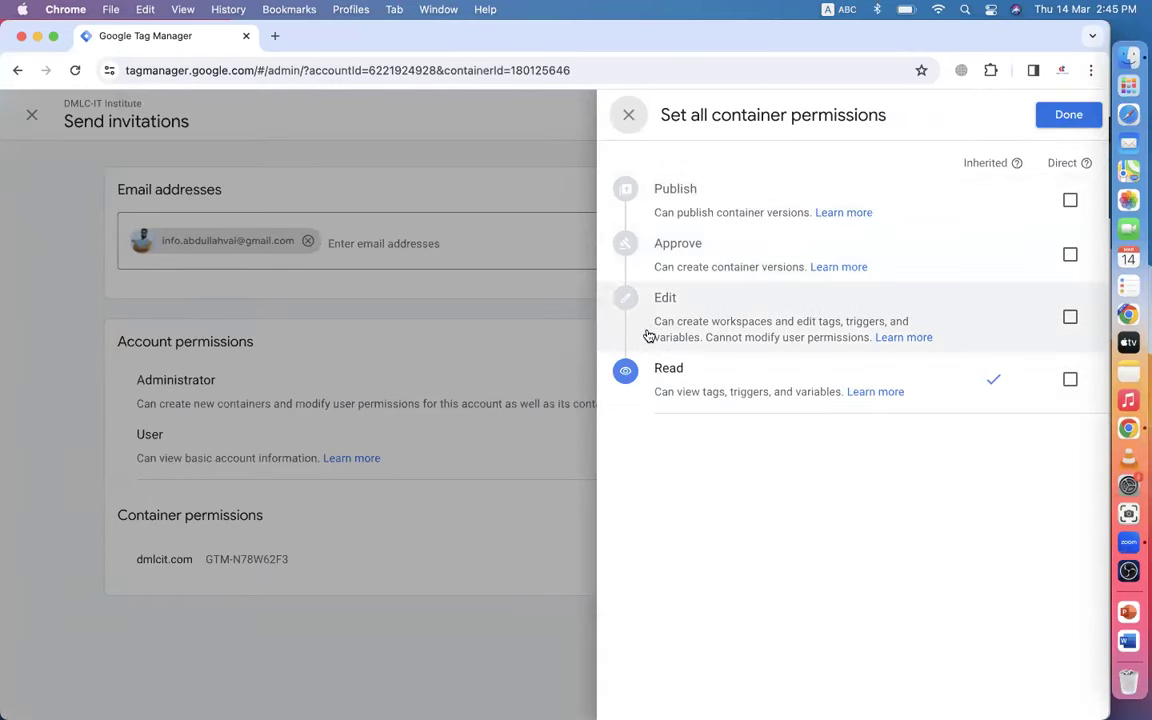
pyautogui.click(629, 116)
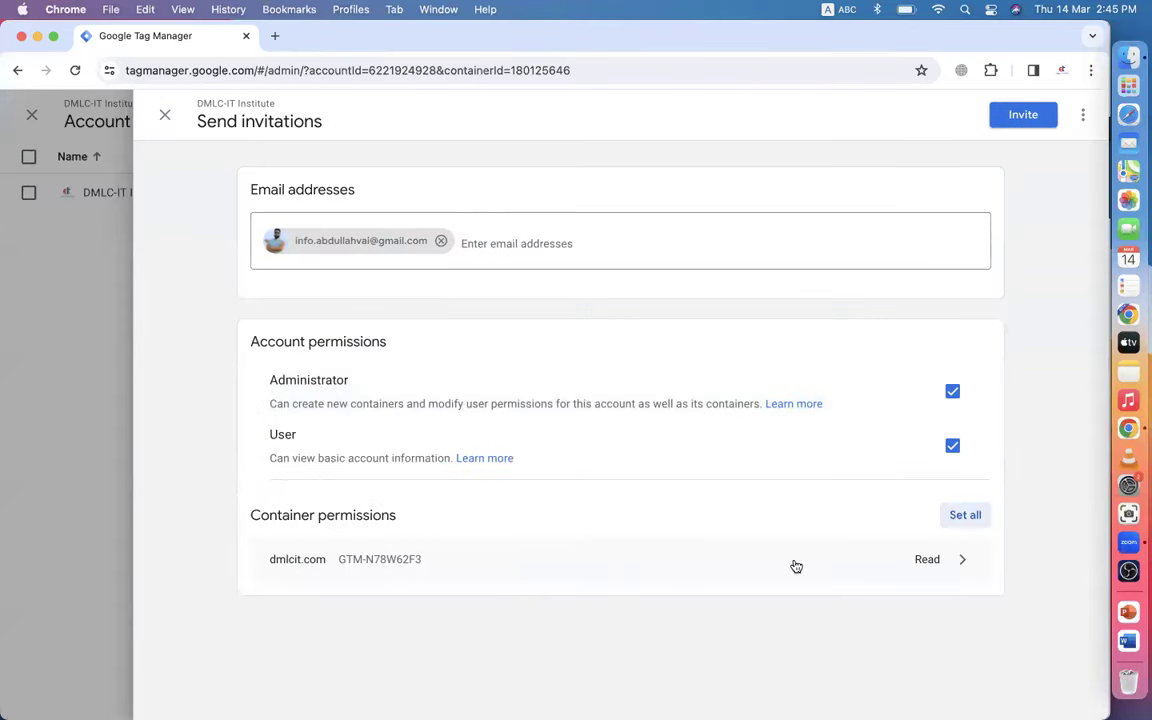
pyautogui.click(963, 552)
pyautogui.click(1071, 201)
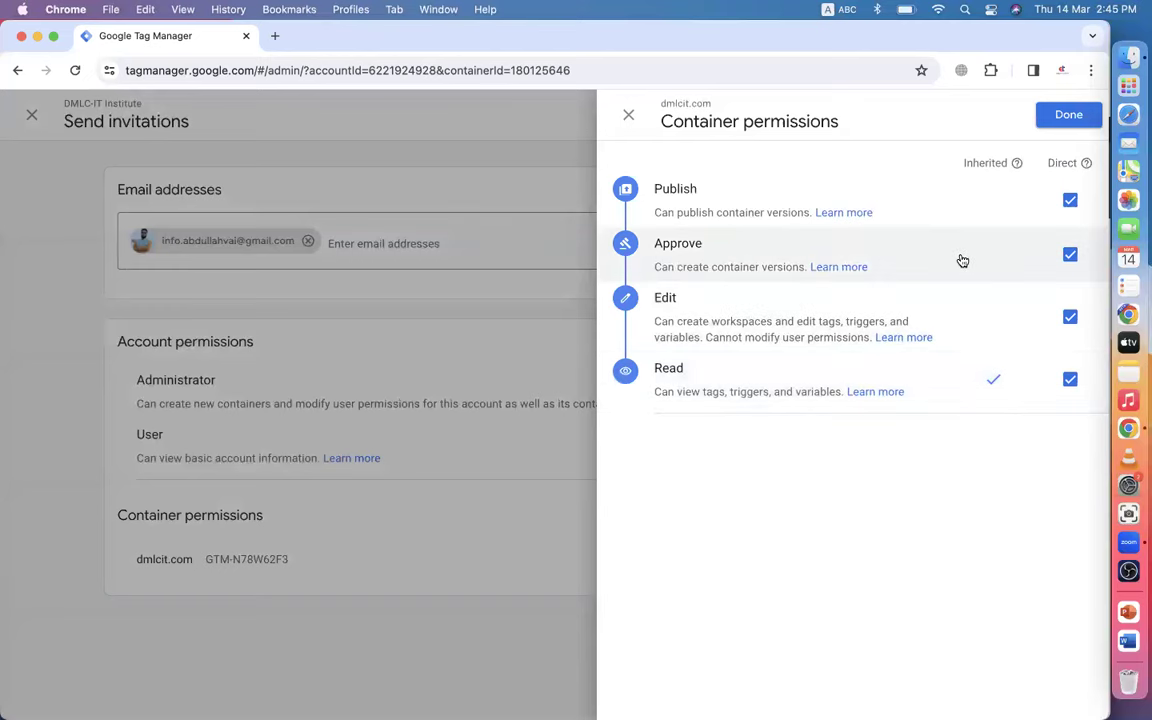
pyautogui.click(1067, 114)
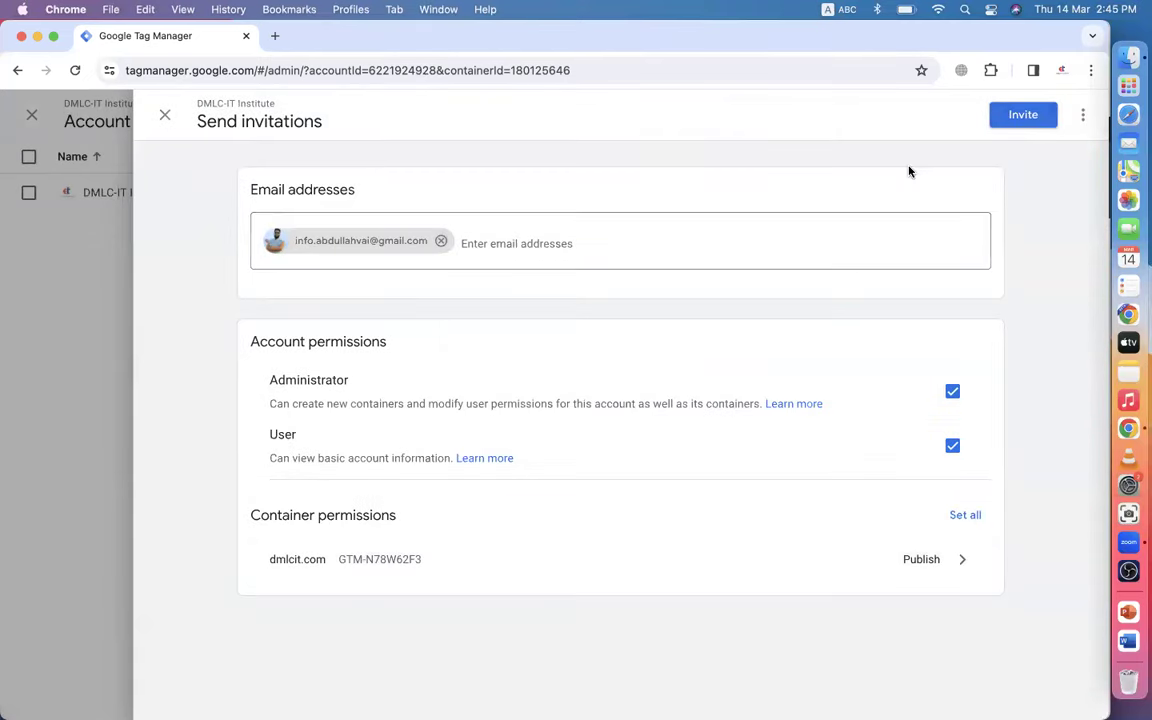
# - Leave the account panel and start a dmlcit.com container invitation with Publish permission ticked
pyautogui.click(1018, 118)
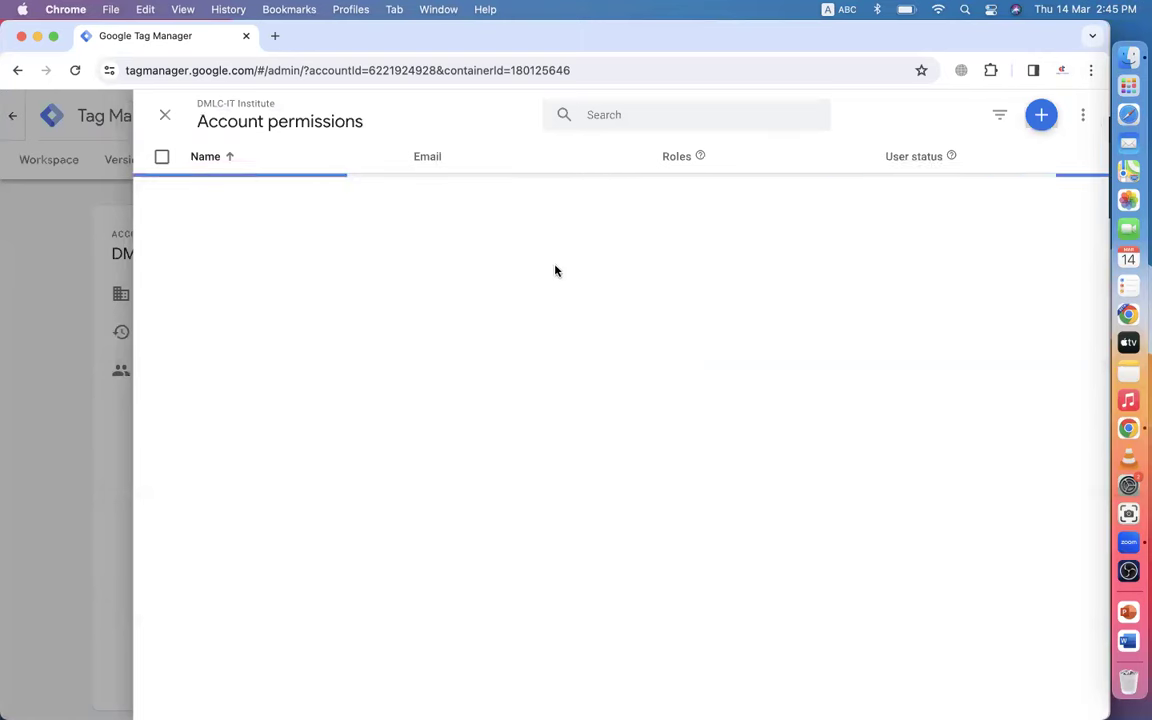
pyautogui.click(160, 116)
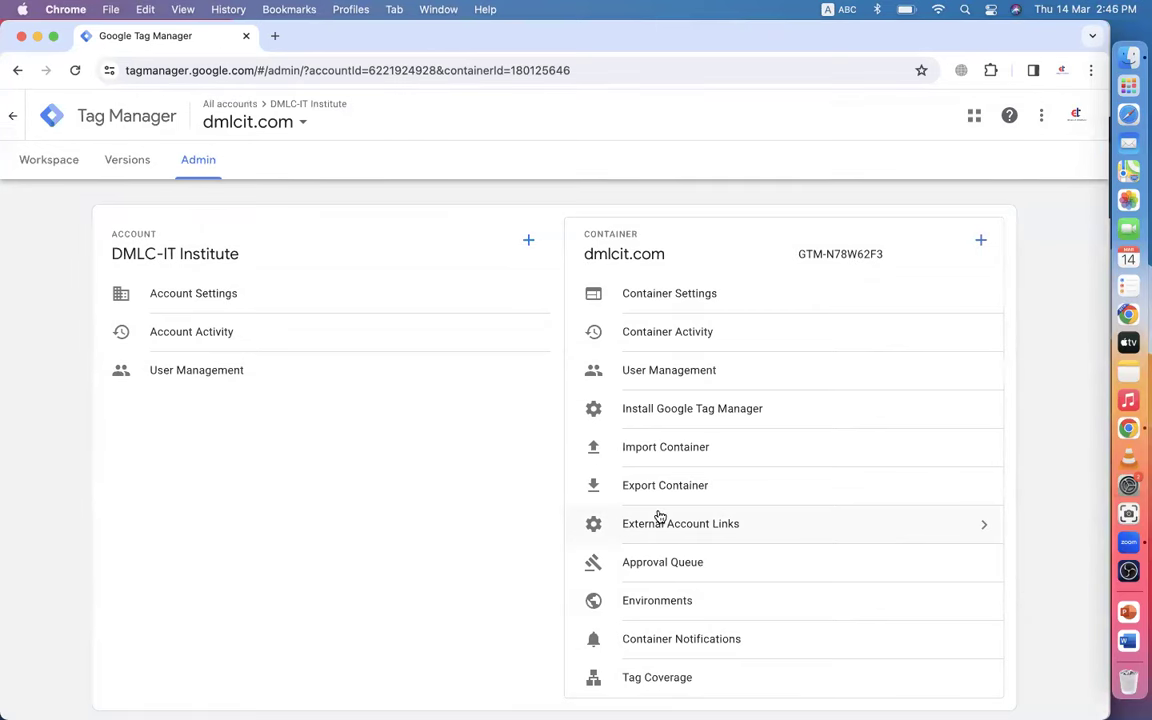
pyautogui.scroll(-1, 657, 514)
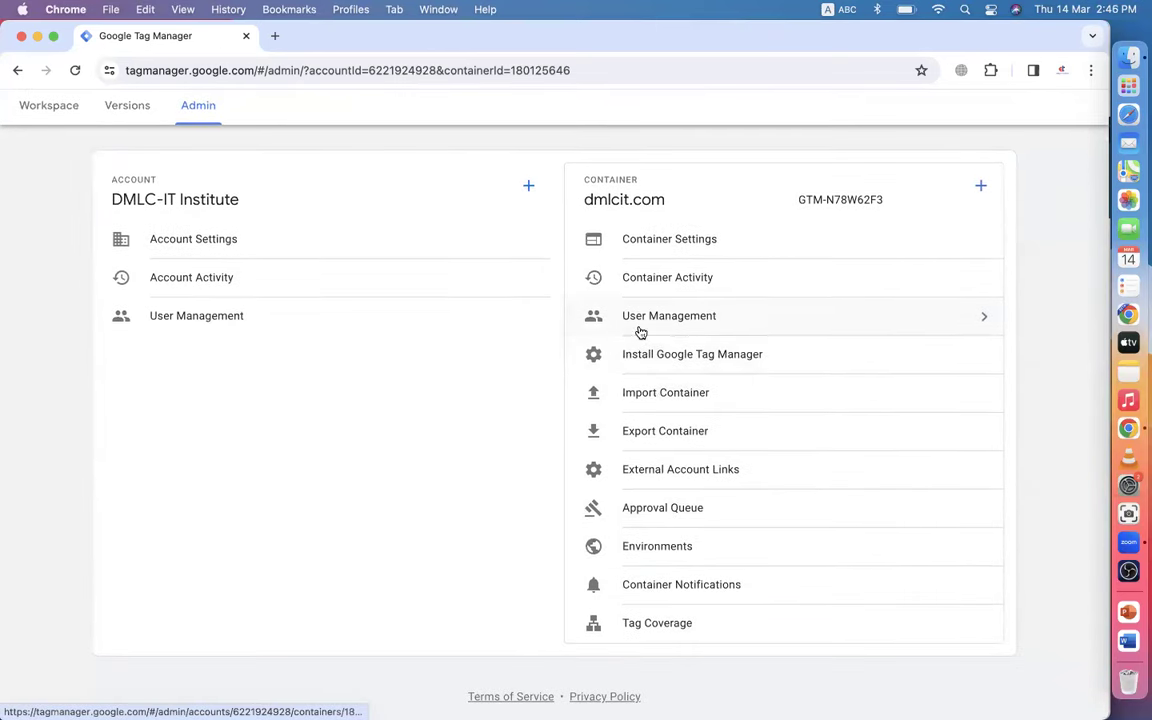
pyautogui.click(687, 319)
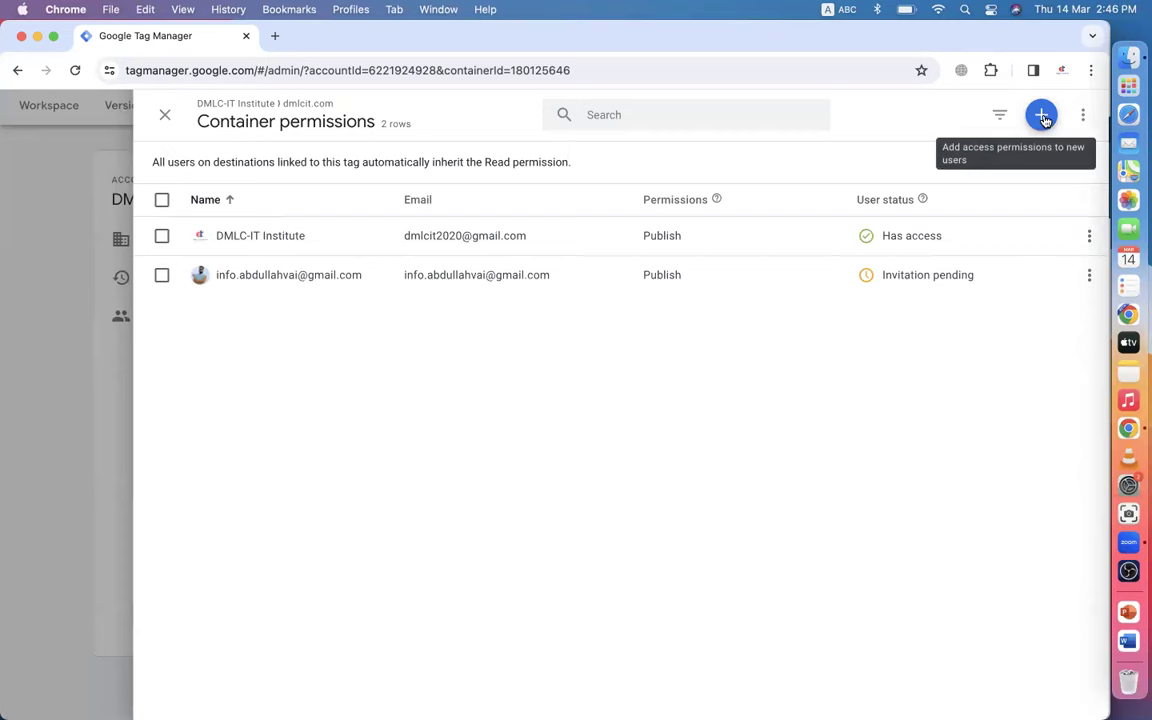
pyautogui.click(1041, 118)
pyautogui.click(985, 160)
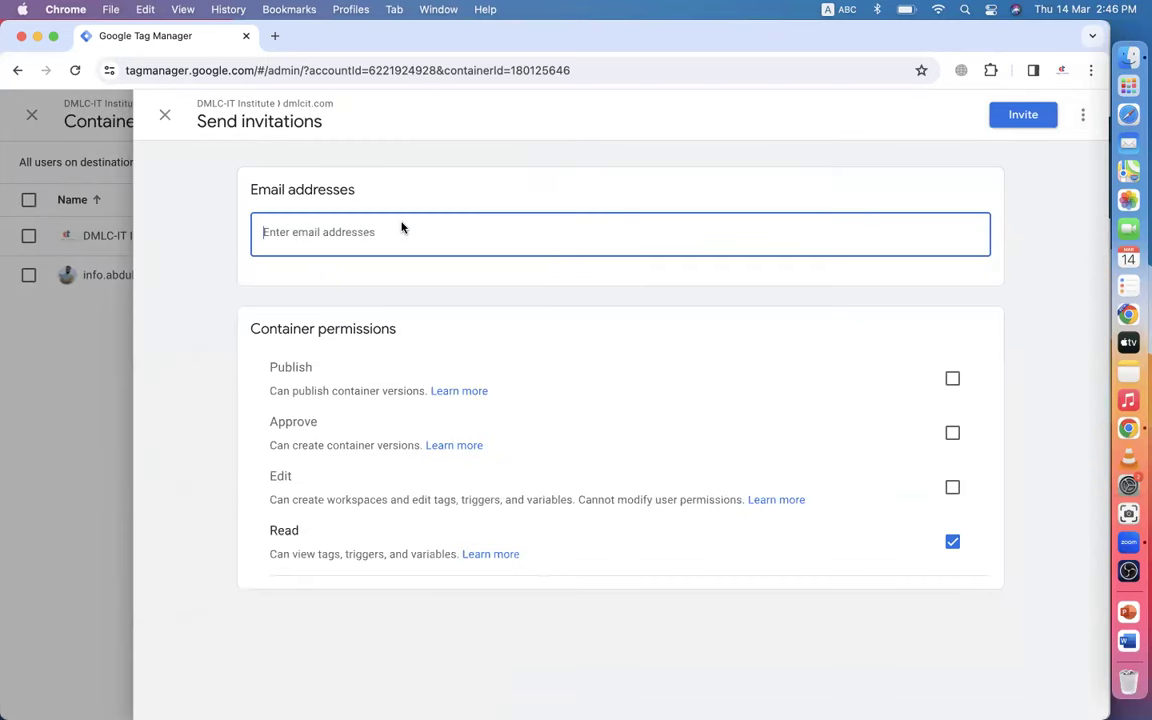
pyautogui.click(951, 381)
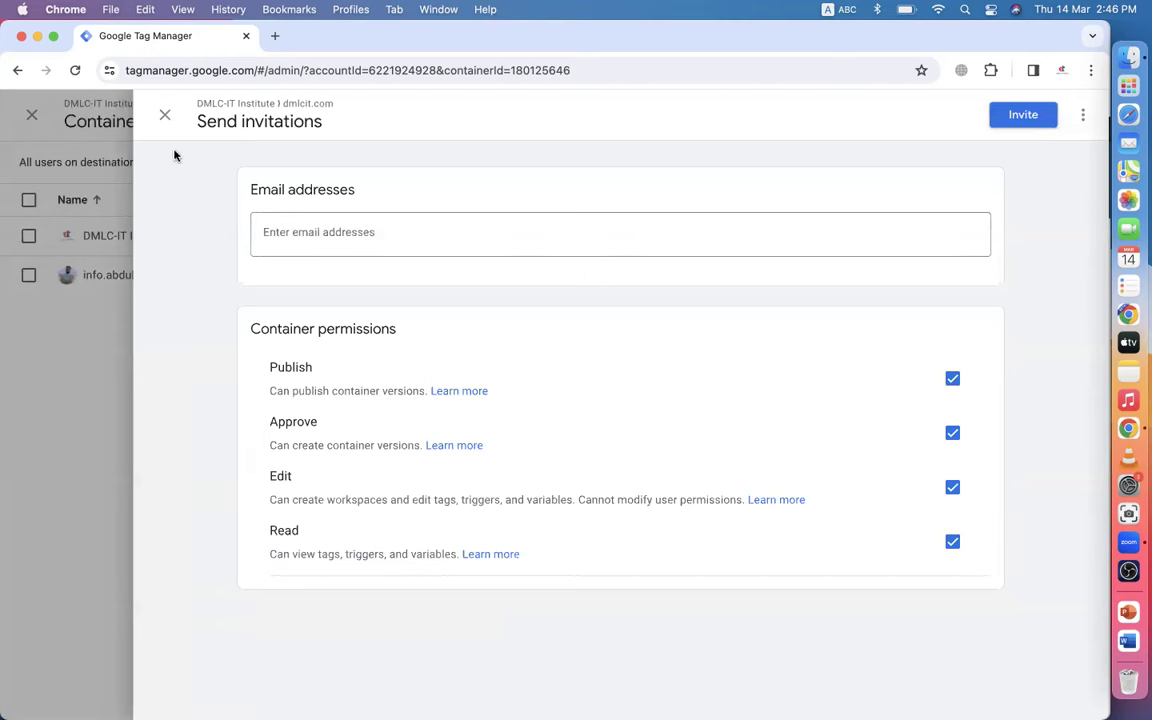
# - Discard the unsent invitation, return to the account list and close the Tag Manager window
pyautogui.click(164, 115)
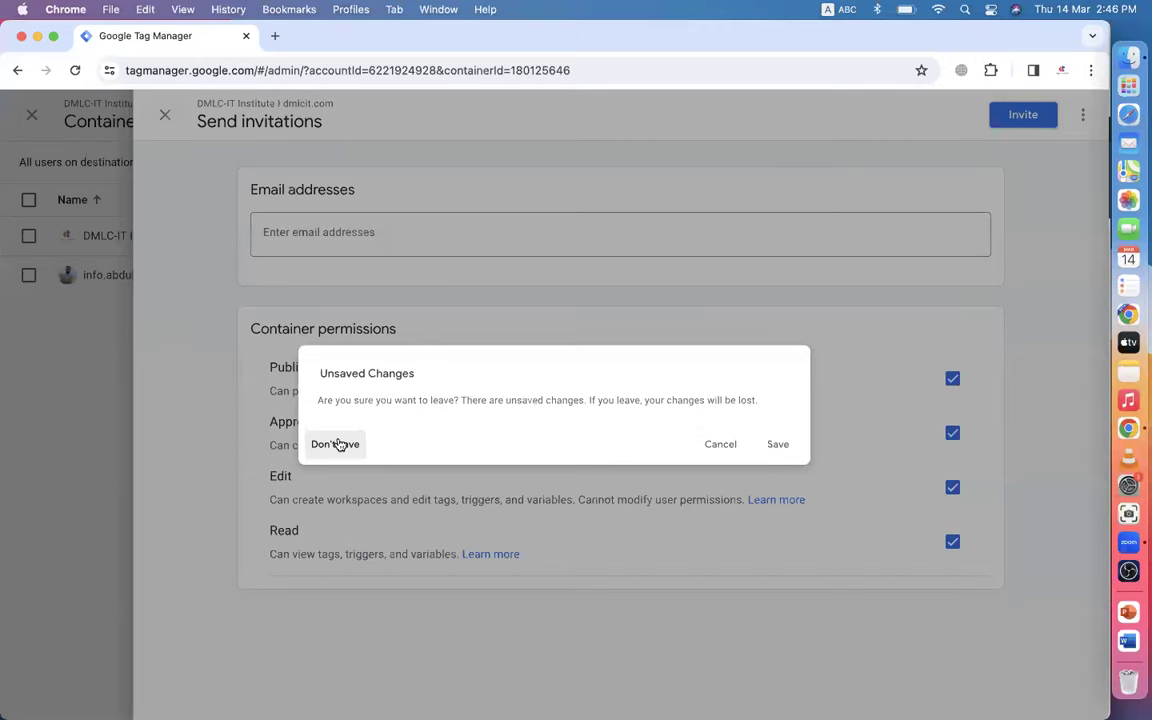
pyautogui.click(334, 444)
pyautogui.click(168, 117)
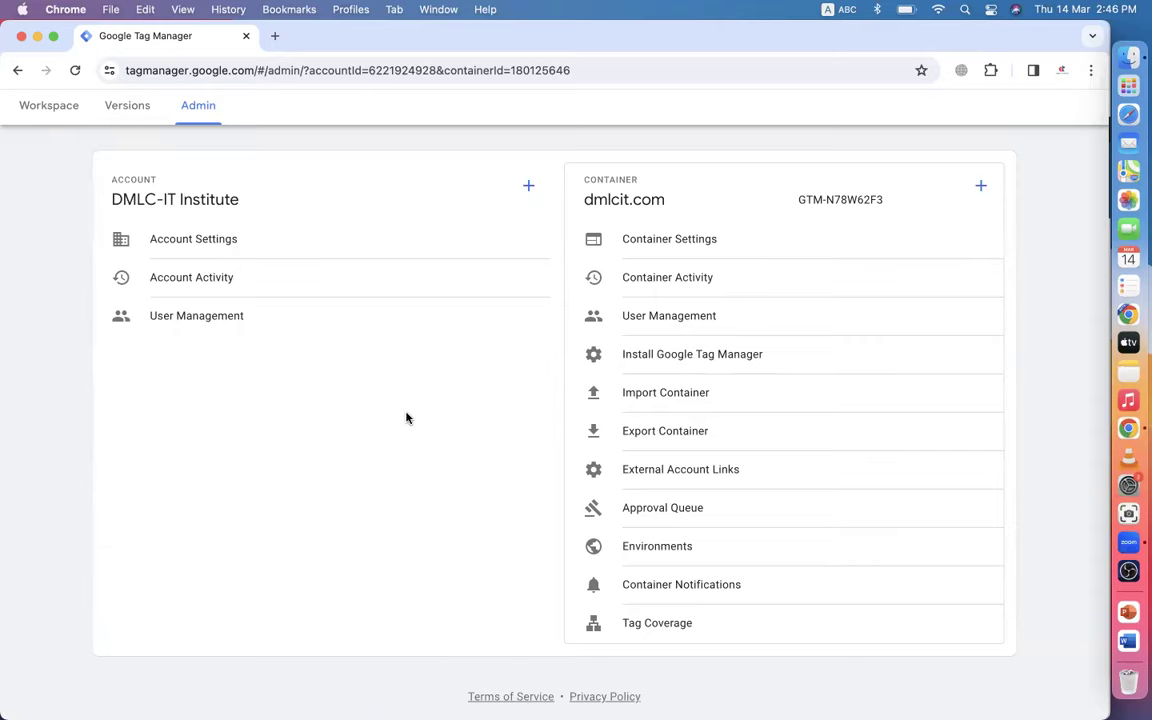
pyautogui.scroll(1, 406, 418)
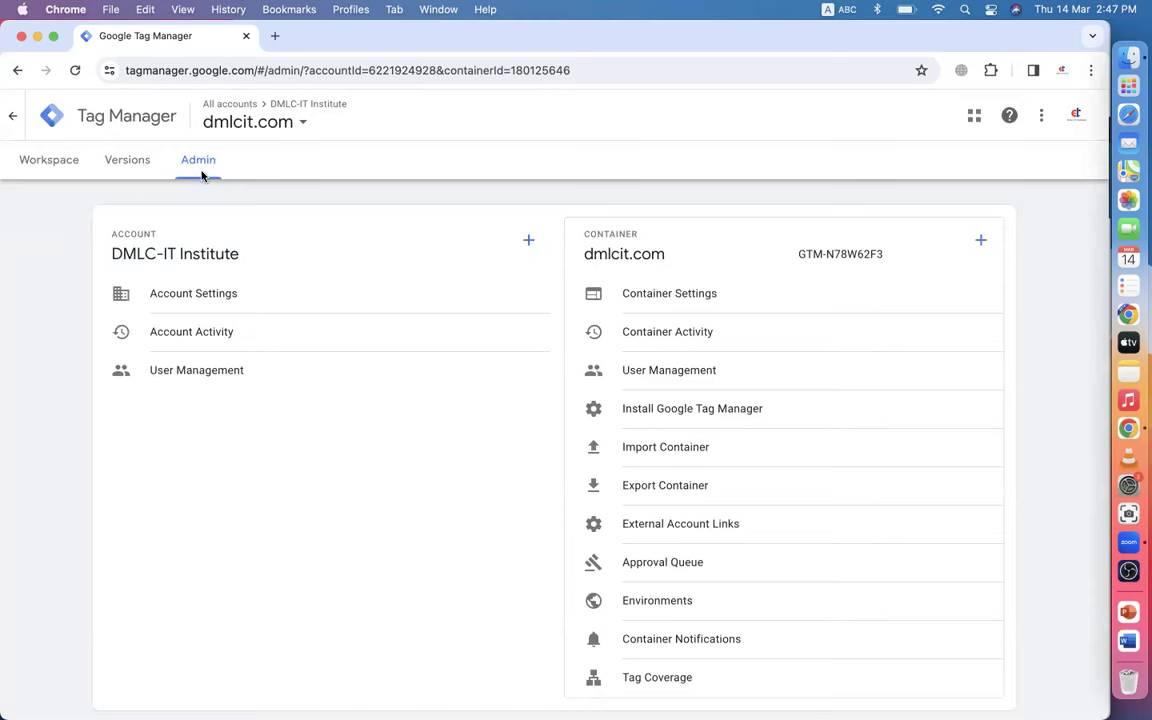
pyautogui.click(13, 116)
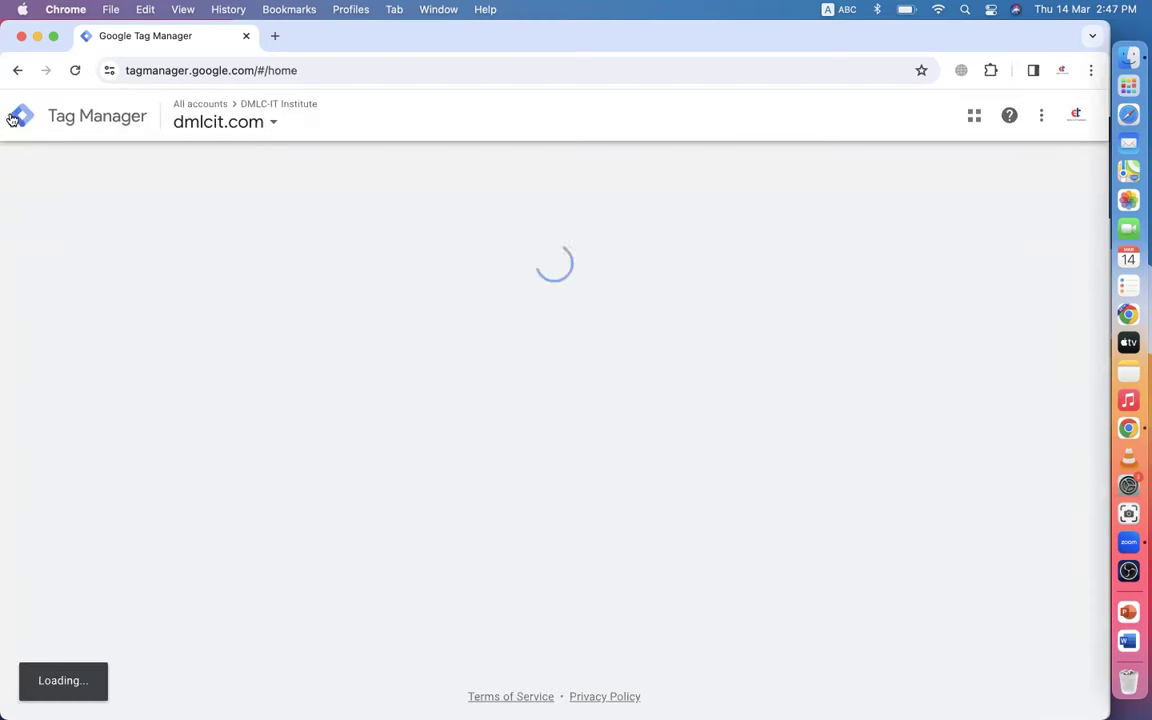
pyautogui.click(21, 36)
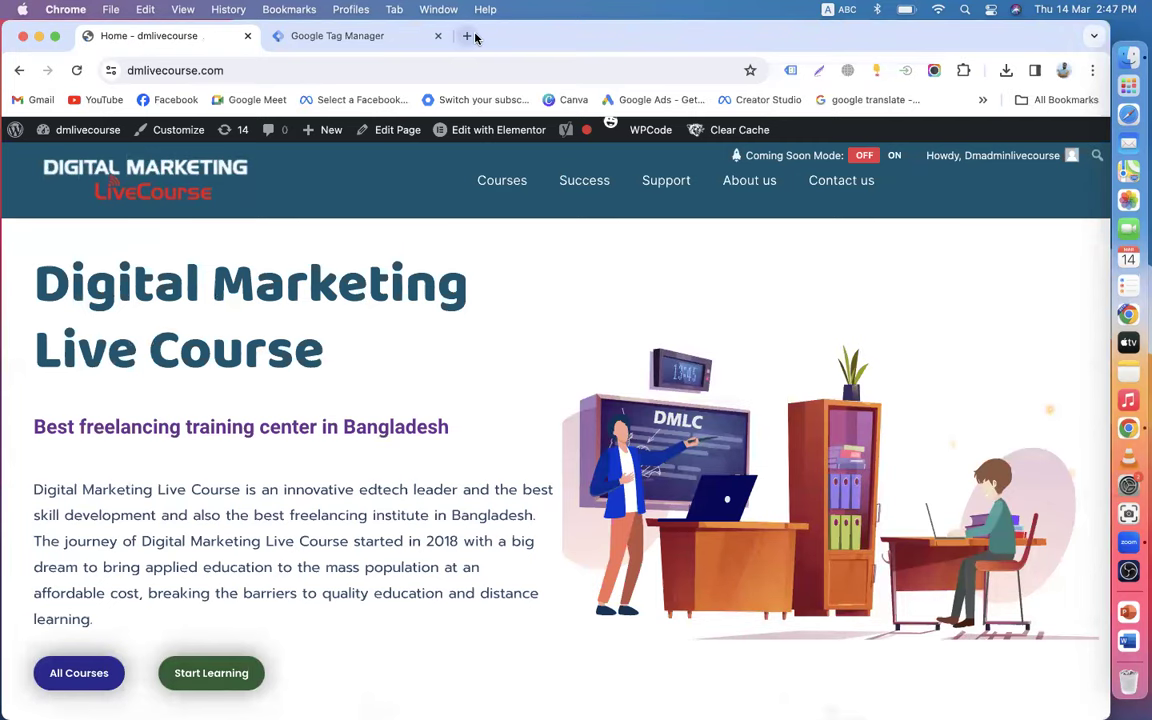
# - Open Gmail in a new tab, switch between Social and Primary inboxes, and reload it
pyautogui.click(468, 36)
pyautogui.click(21, 99)
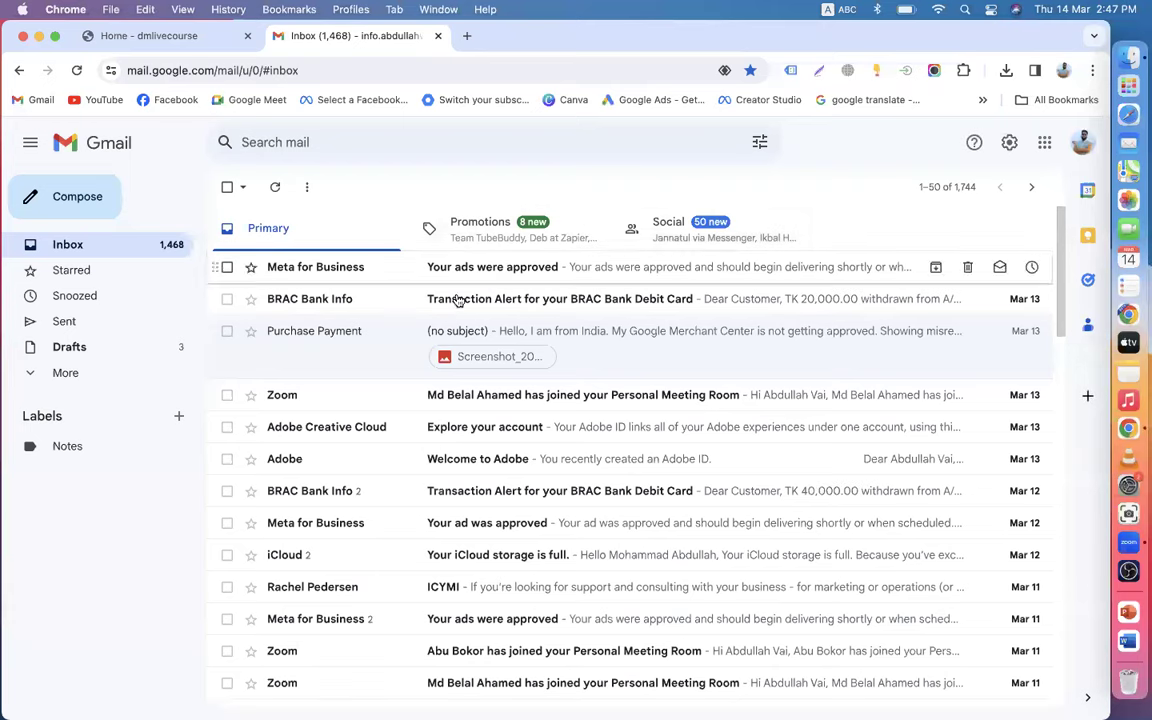
pyautogui.click(76, 70)
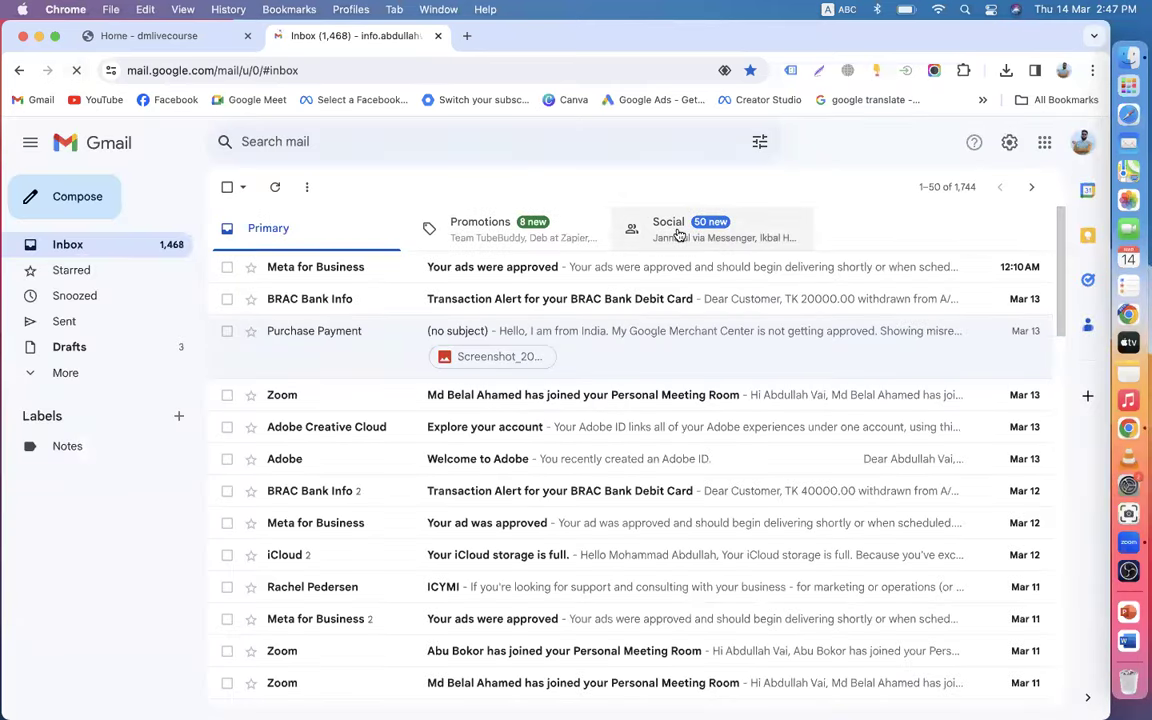
pyautogui.click(677, 233)
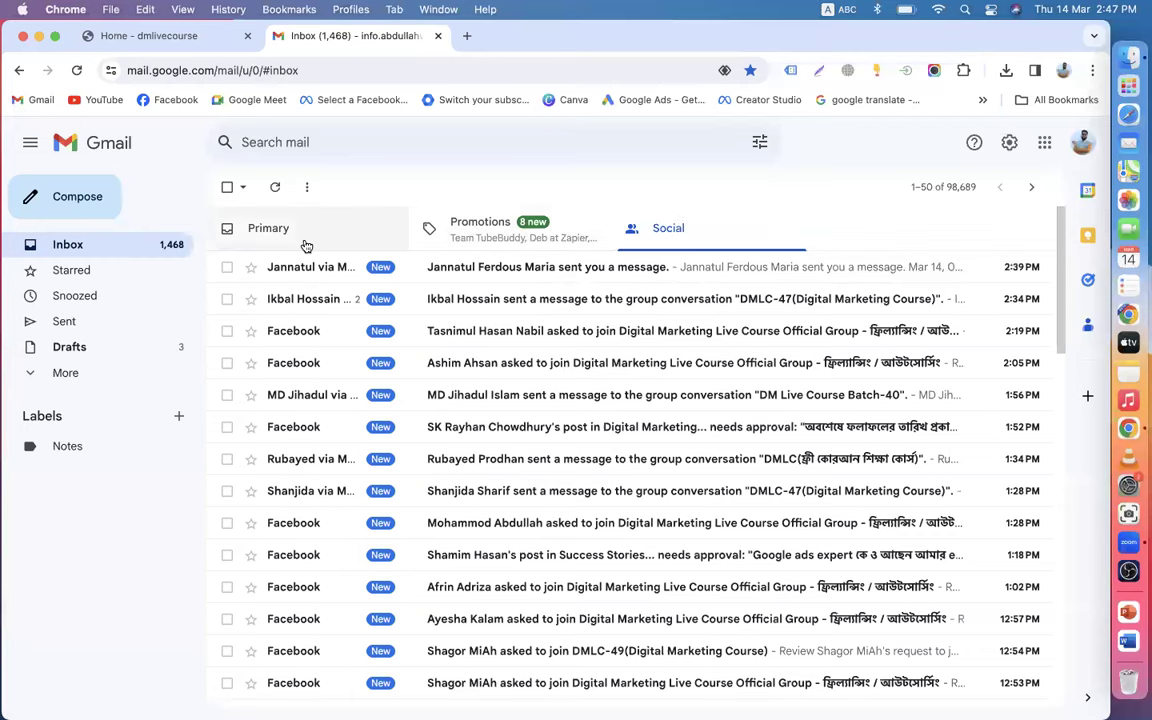
pyautogui.click(305, 240)
pyautogui.click(690, 240)
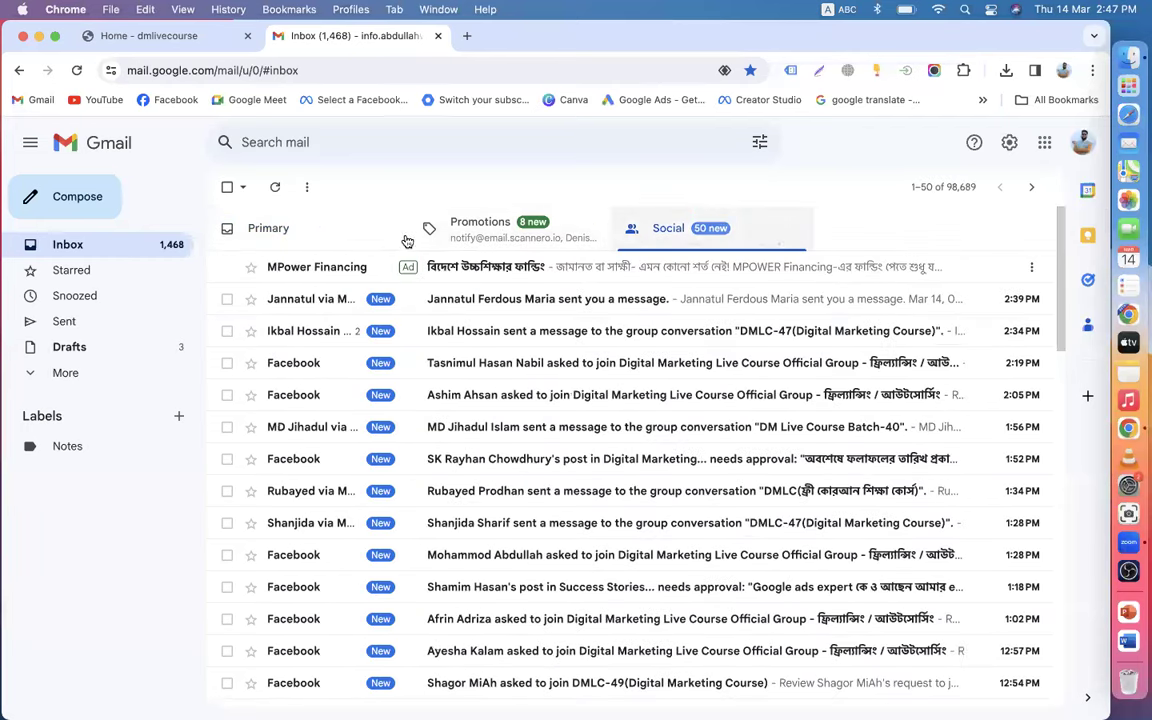
pyautogui.click(339, 233)
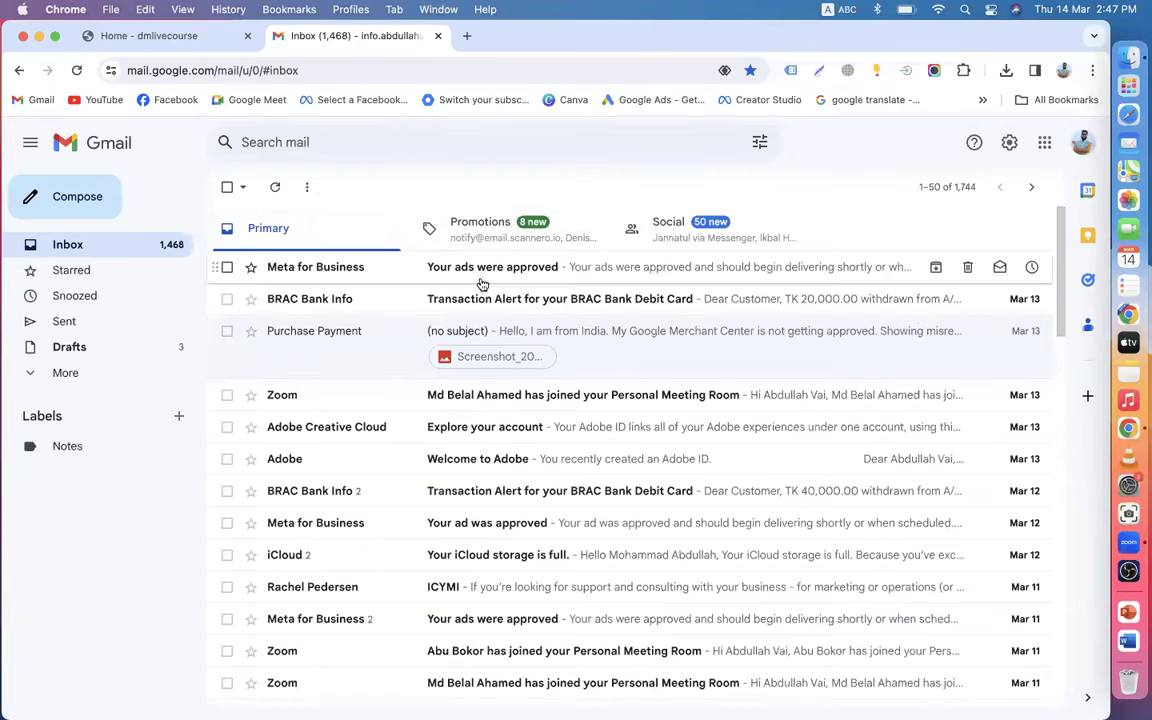
pyautogui.click(152, 38)
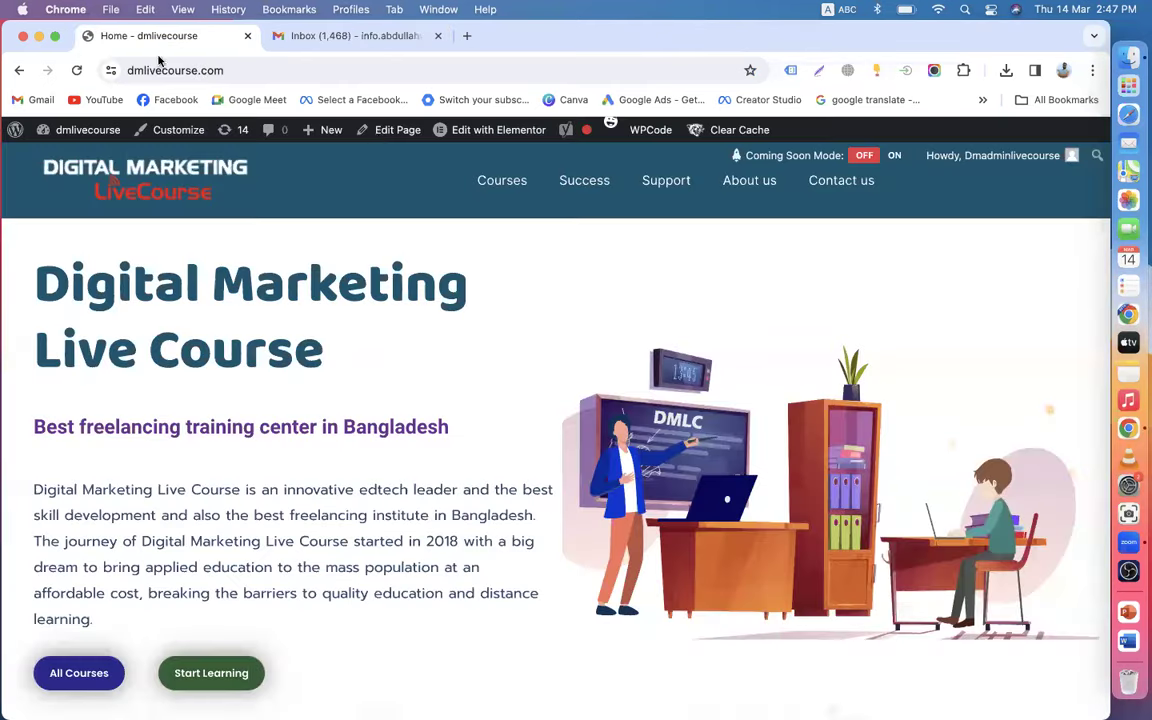
pyautogui.click(313, 40)
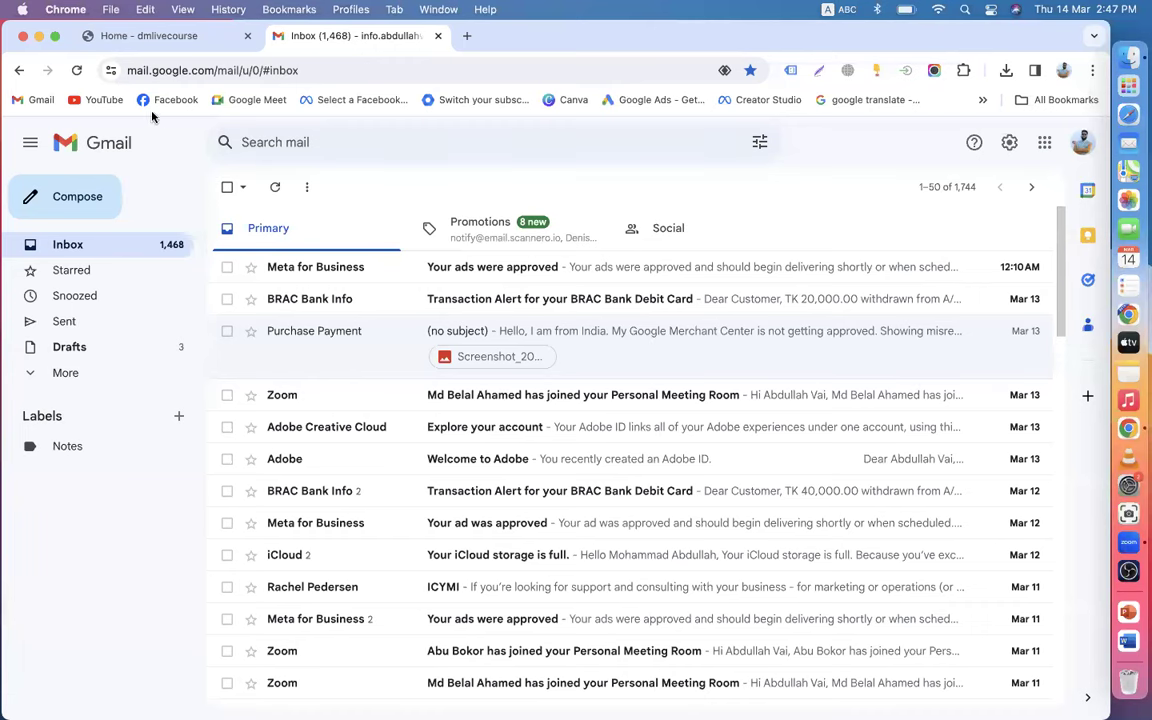
pyautogui.click(77, 71)
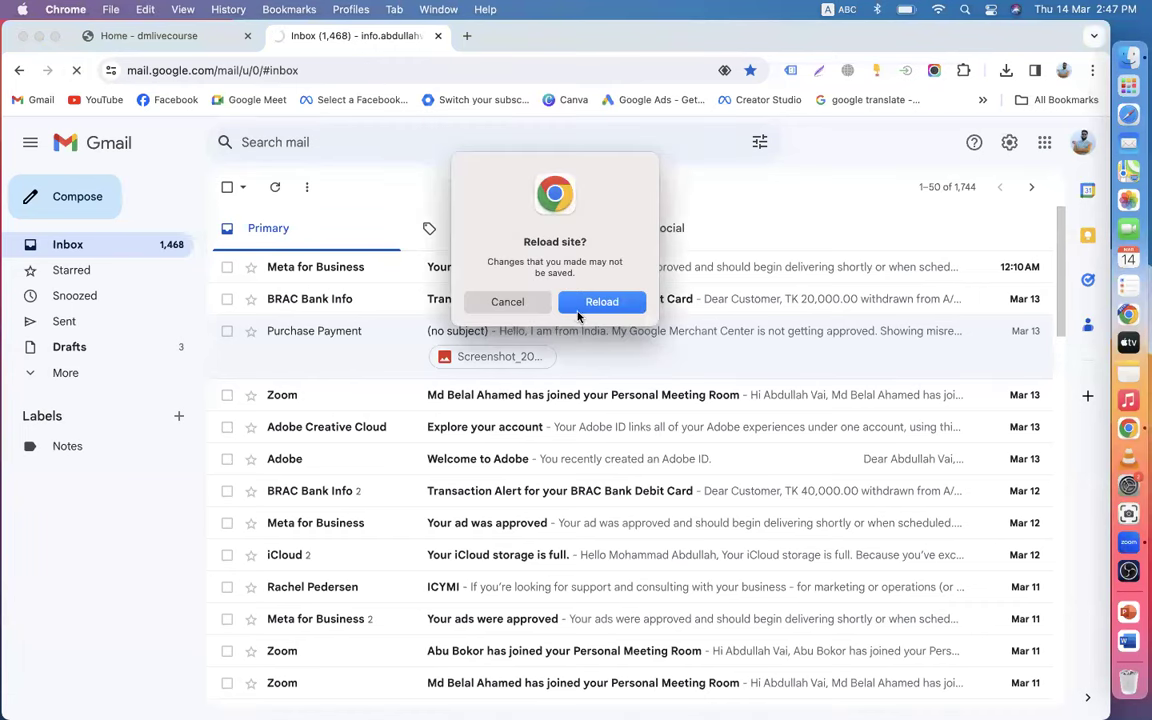
pyautogui.click(600, 302)
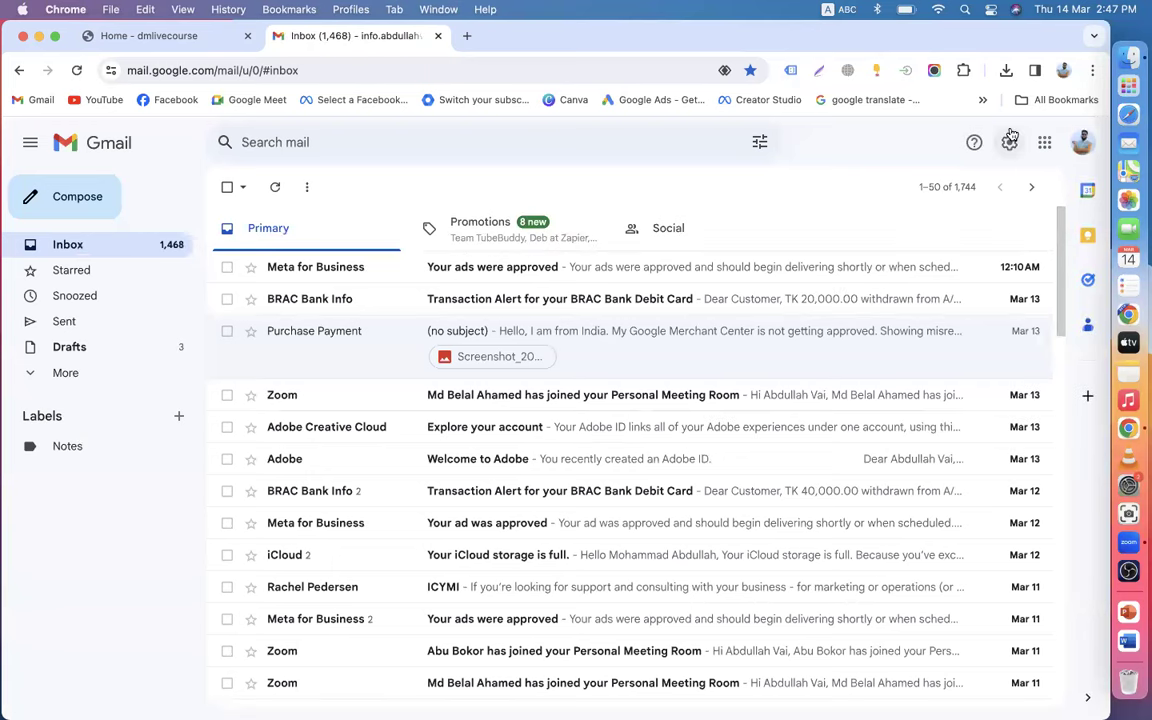
# - Copy the signed-in account's e-mail address and open a DMLC-IT Institute profile window
pyautogui.click(1081, 142)
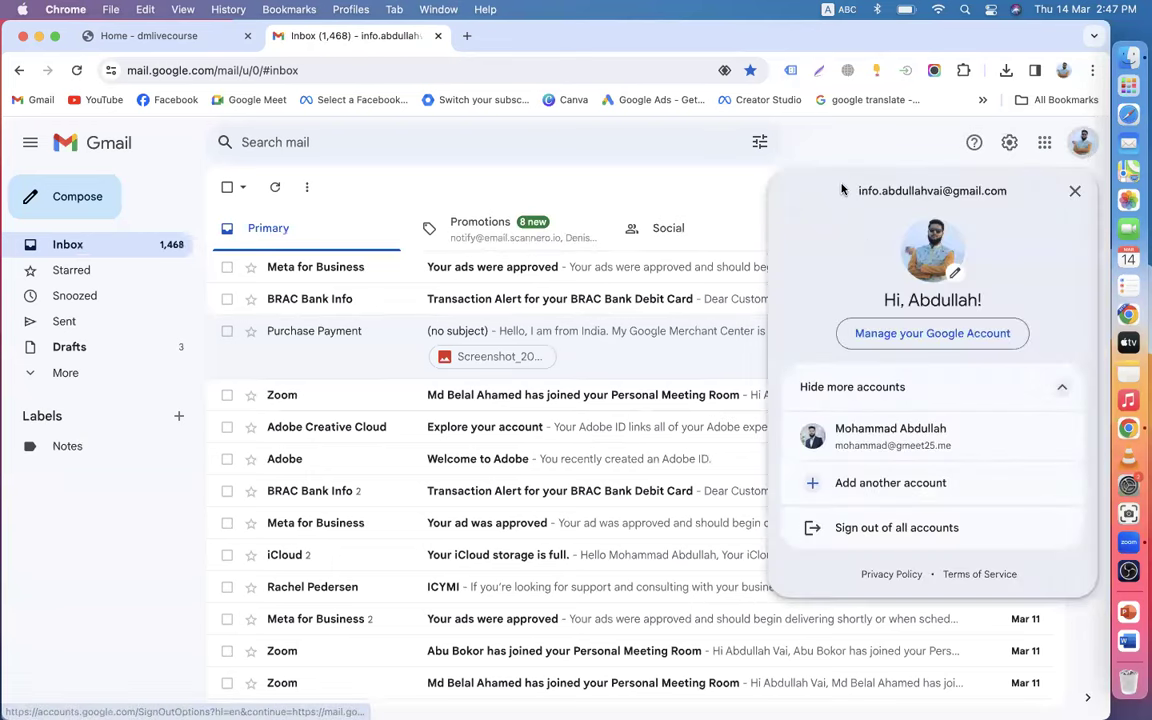
pyautogui.moveTo(857, 190); pyautogui.dragTo(1014, 200)
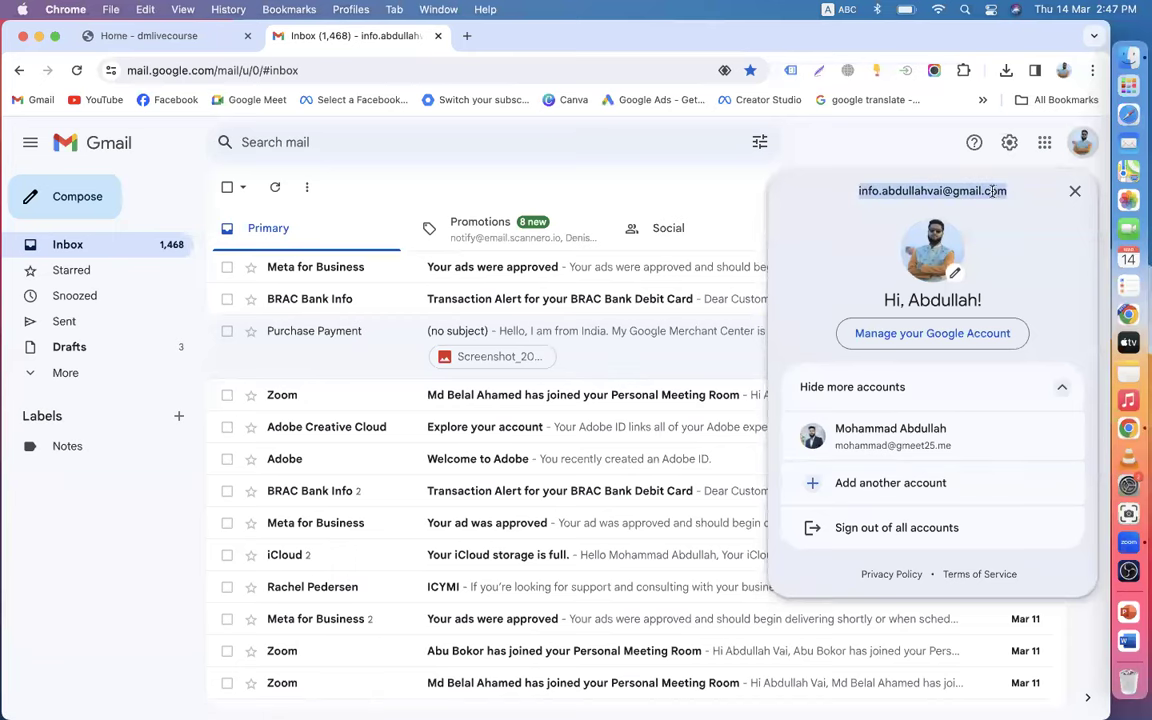
pyautogui.rightClick(992, 190)
pyautogui.click(755, 225)
pyautogui.click(1062, 70)
pyautogui.click(944, 528)
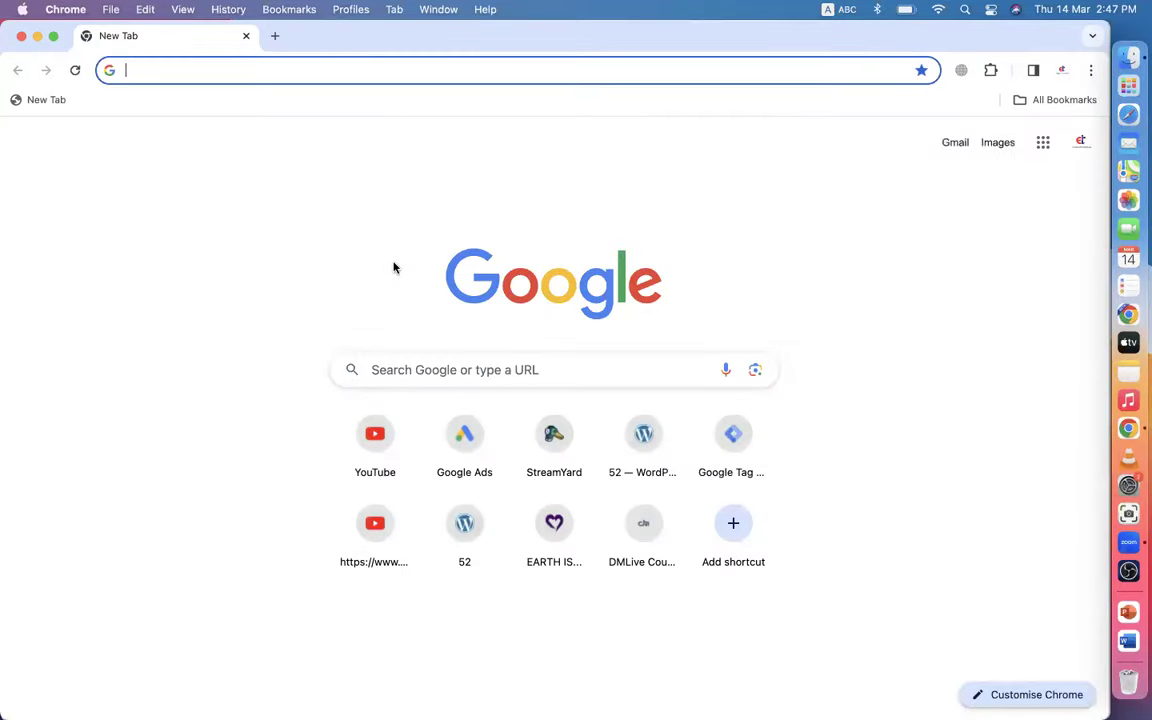
# - Go to Tag Manager's Admin page and review account and dmlcit.com user permissions
pyautogui.write('t')
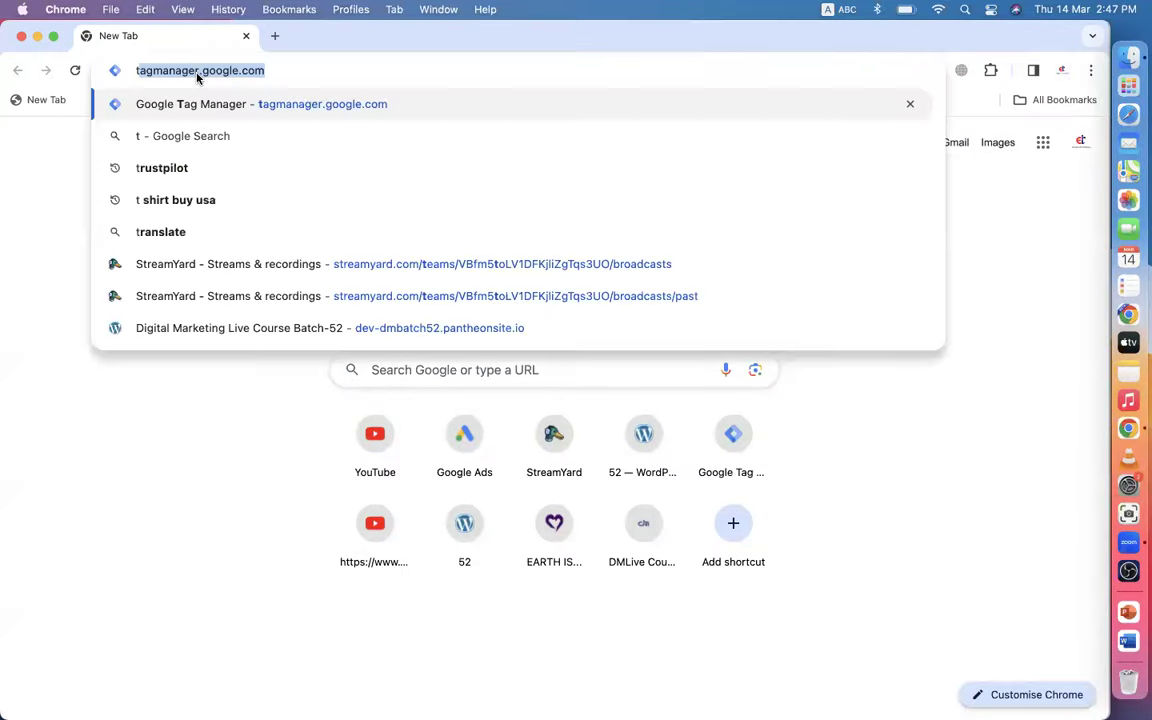
pyautogui.press('Return')
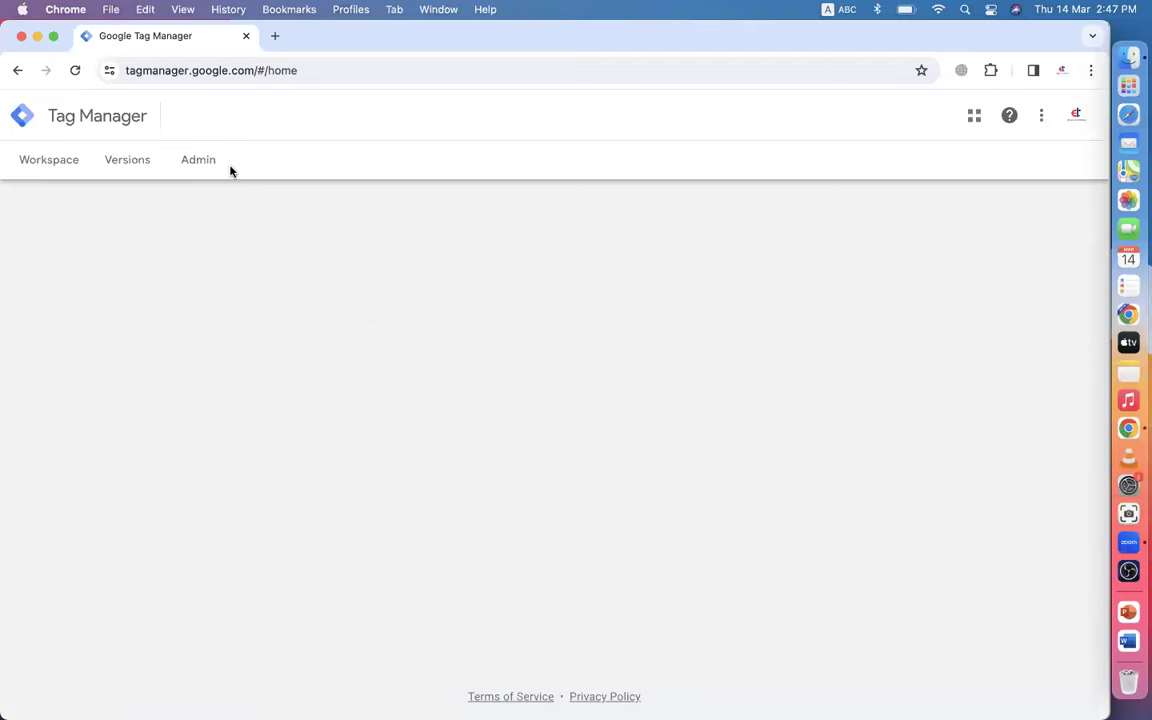
pyautogui.click(208, 161)
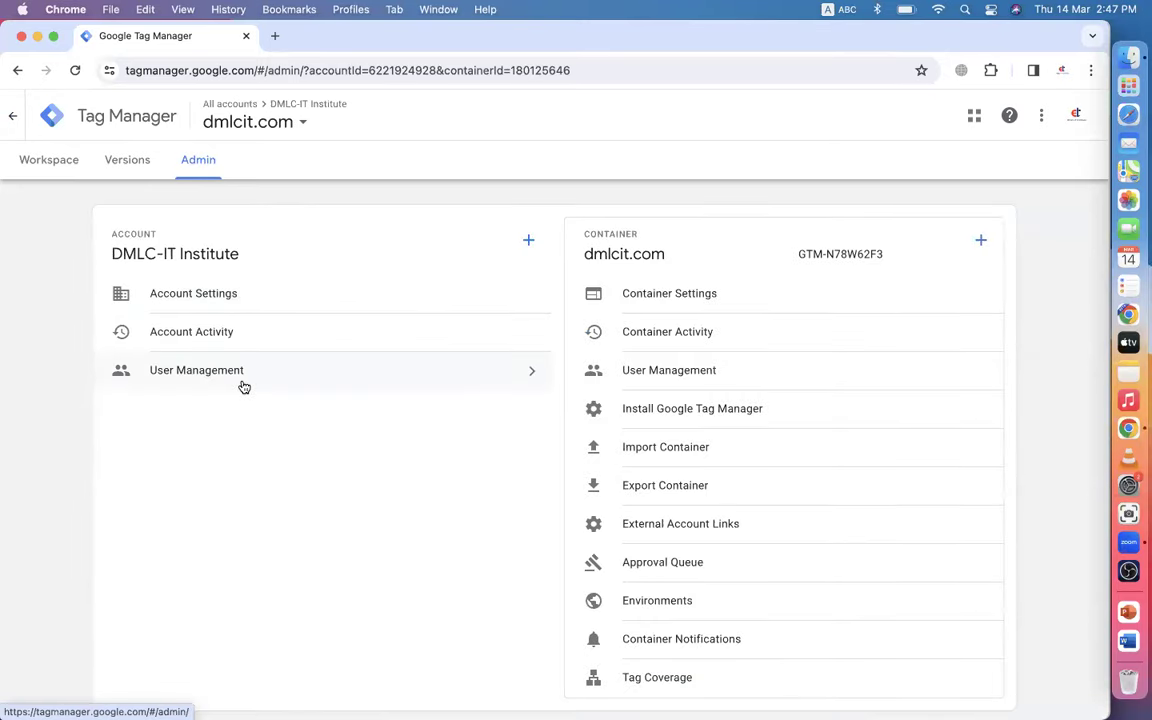
pyautogui.click(499, 381)
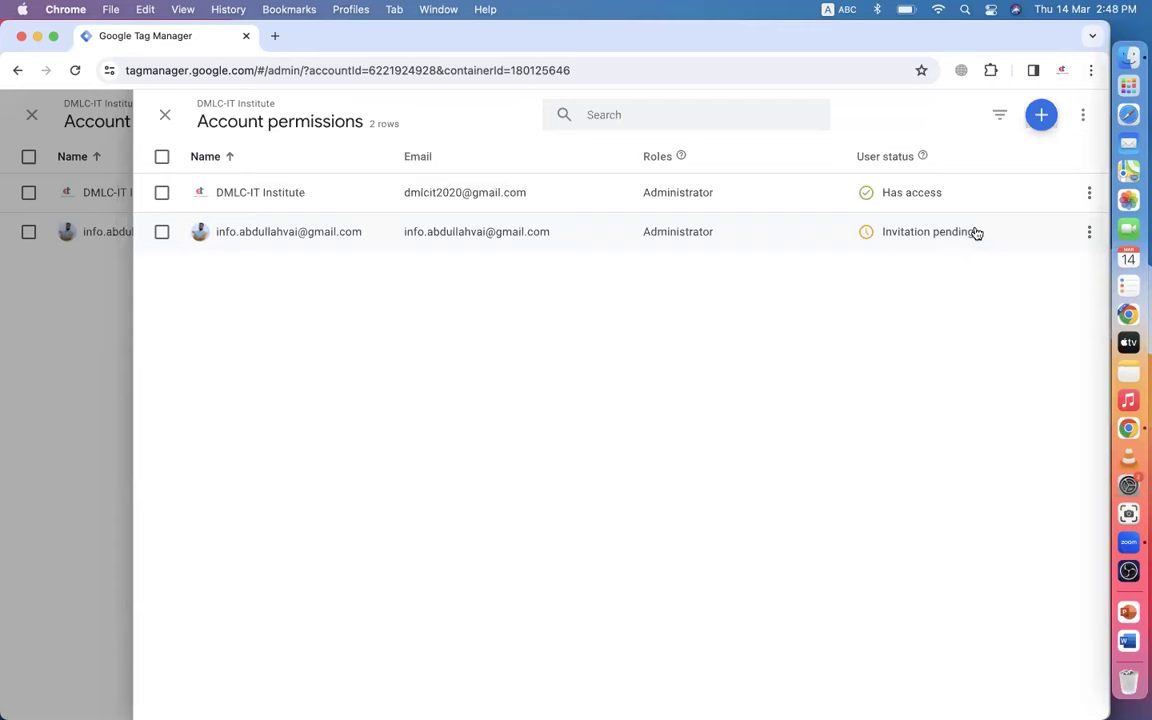
pyautogui.click(162, 112)
pyautogui.click(168, 116)
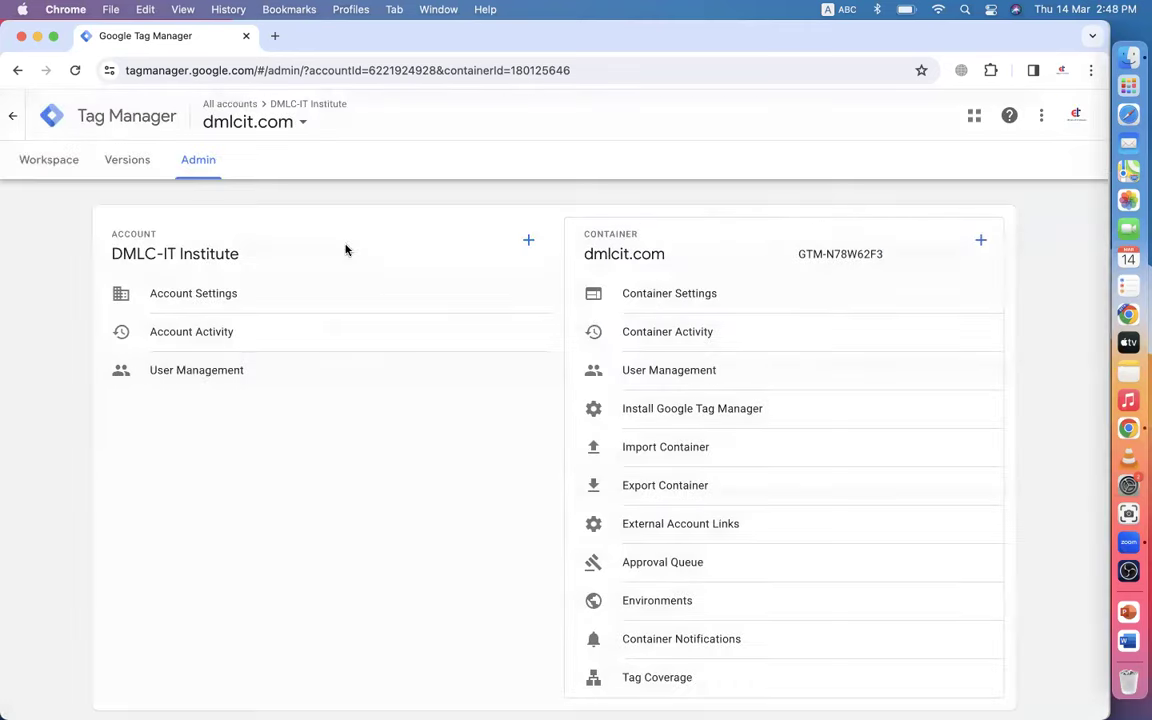
pyautogui.click(697, 376)
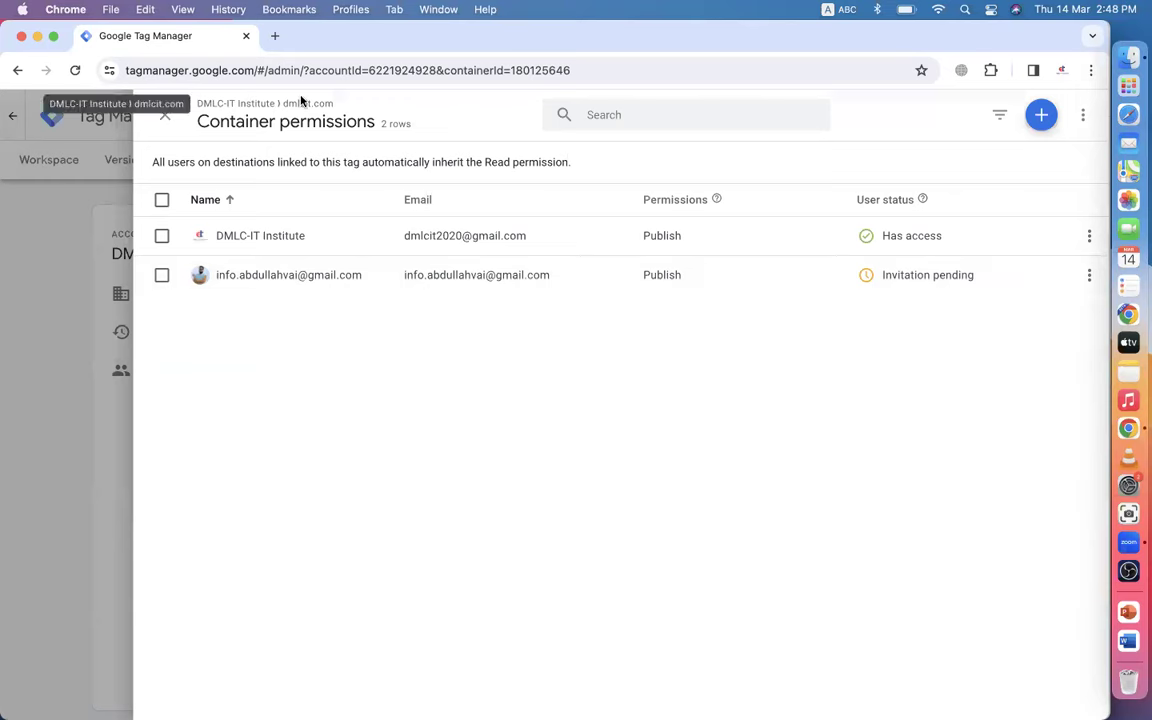
# - Reload Gmail, return to the institute profile's window and close the container permissions panel
pyautogui.click(38, 37)
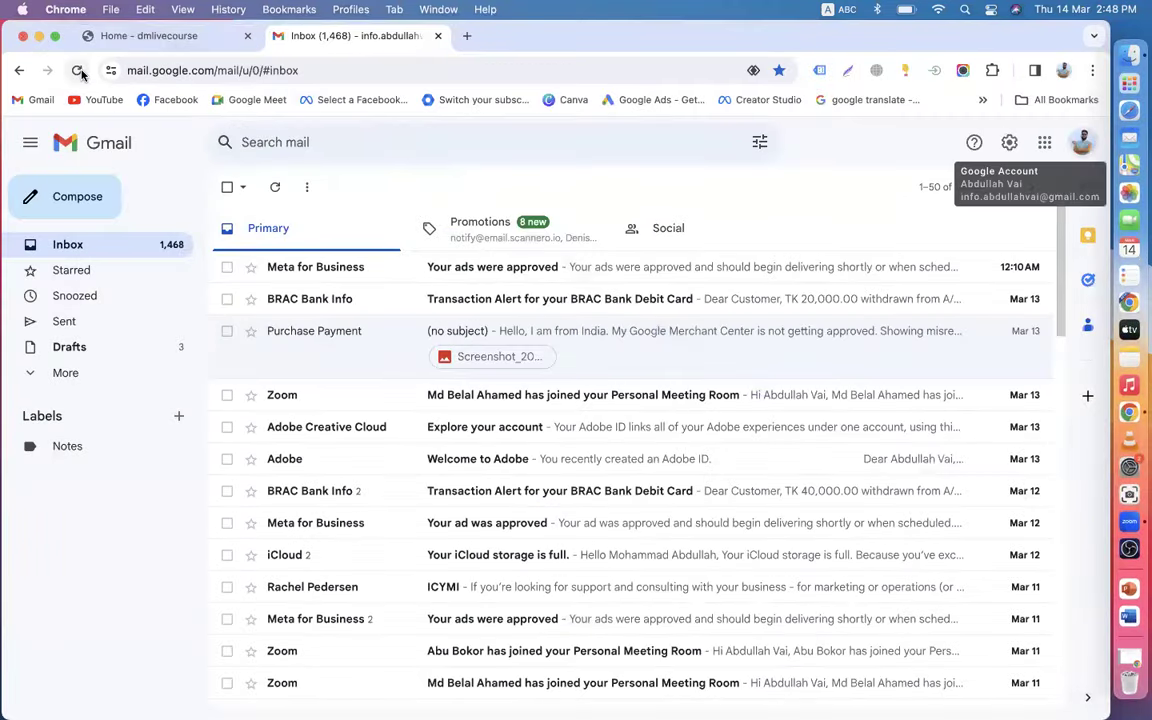
pyautogui.click(78, 70)
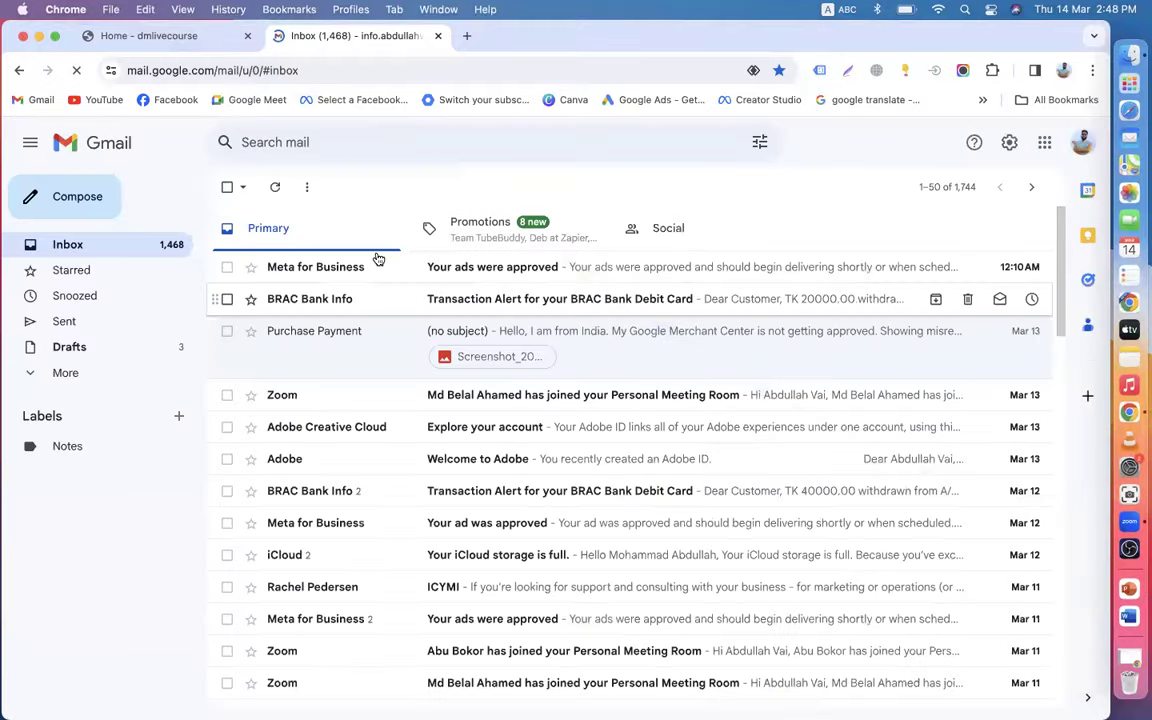
pyautogui.click(162, 36)
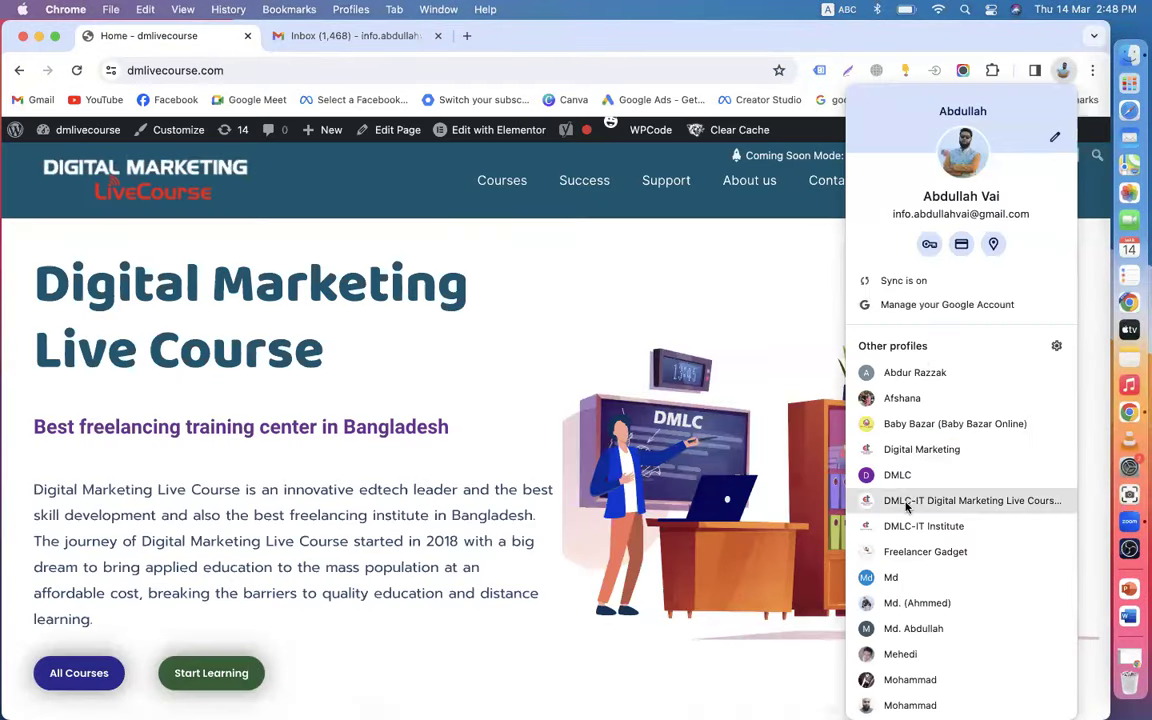
pyautogui.click(905, 526)
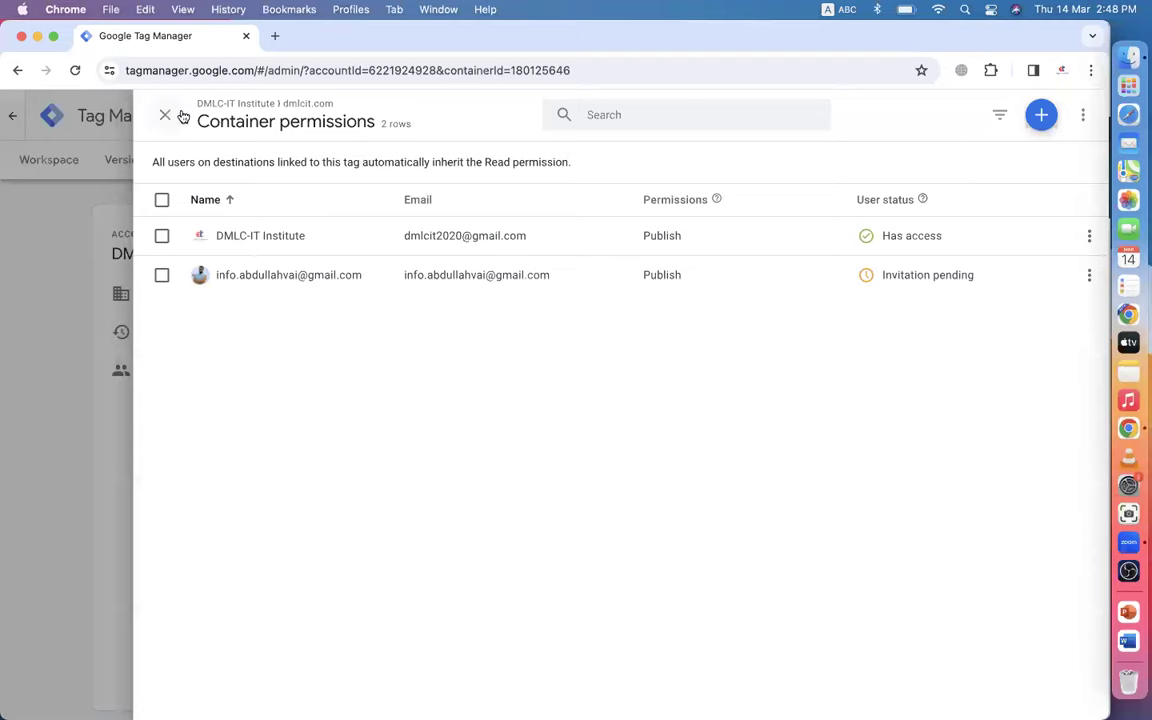
pyautogui.click(164, 115)
# - From the dmlcit.com workspace overview, show the install code and copy the head and body snippets
pyautogui.click(60, 167)
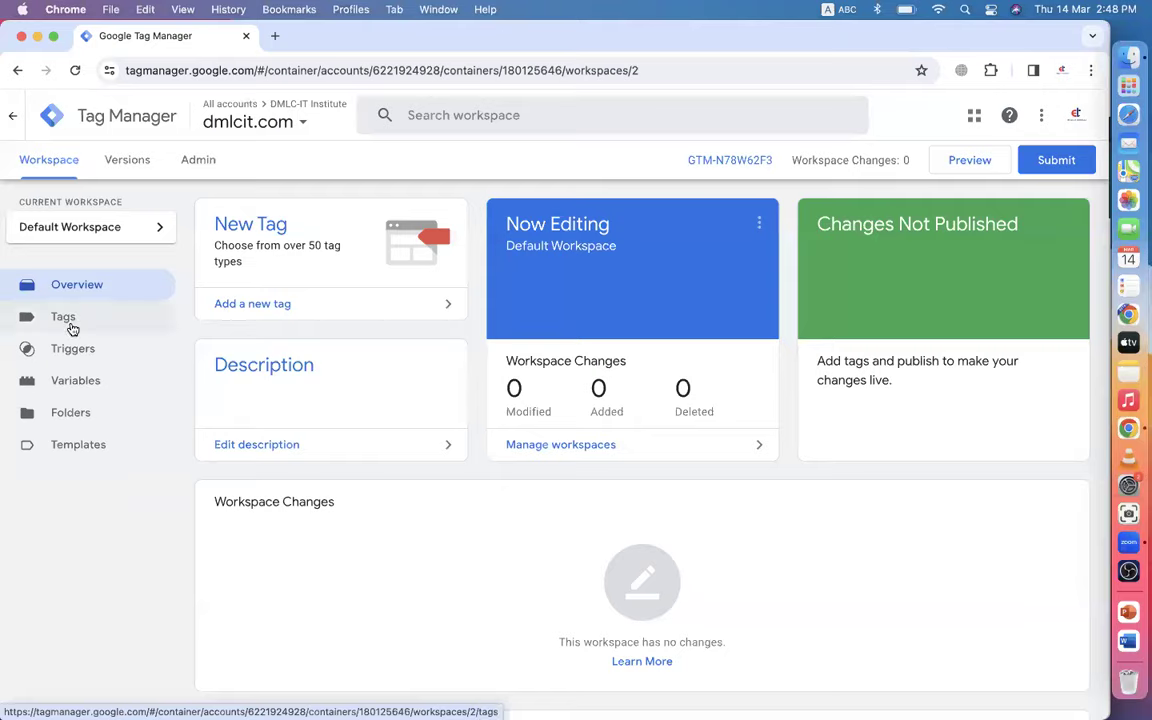
pyautogui.click(66, 320)
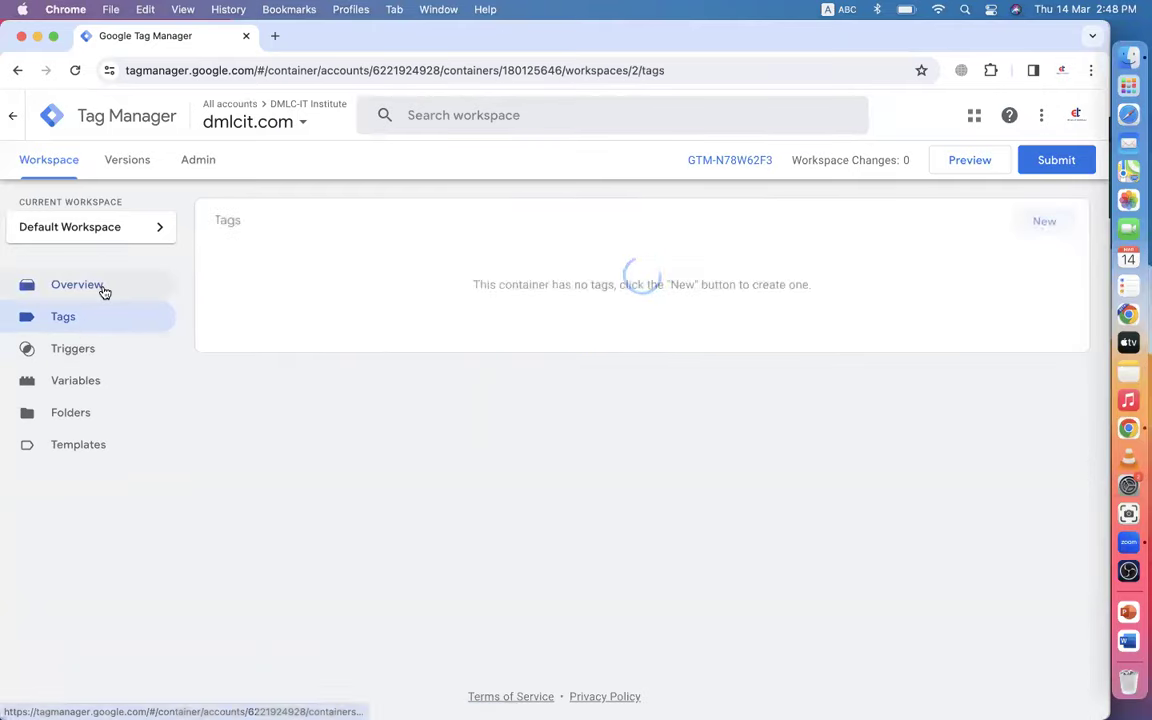
pyautogui.click(95, 286)
pyautogui.click(716, 162)
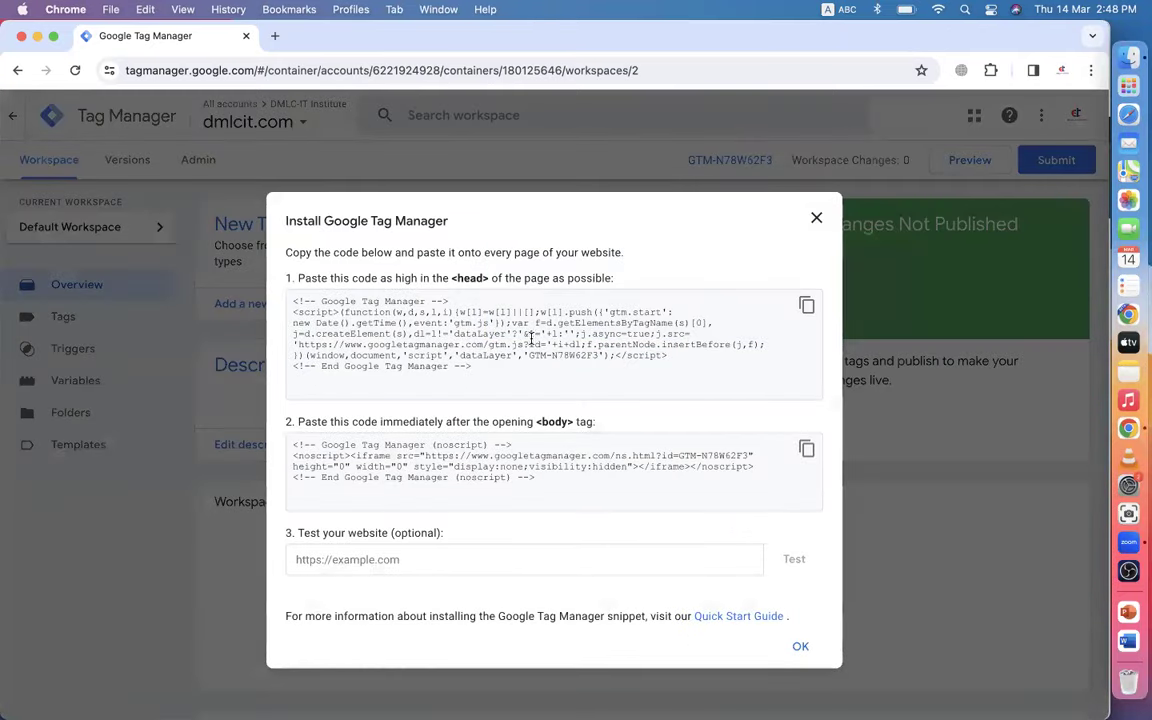
pyautogui.click(806, 308)
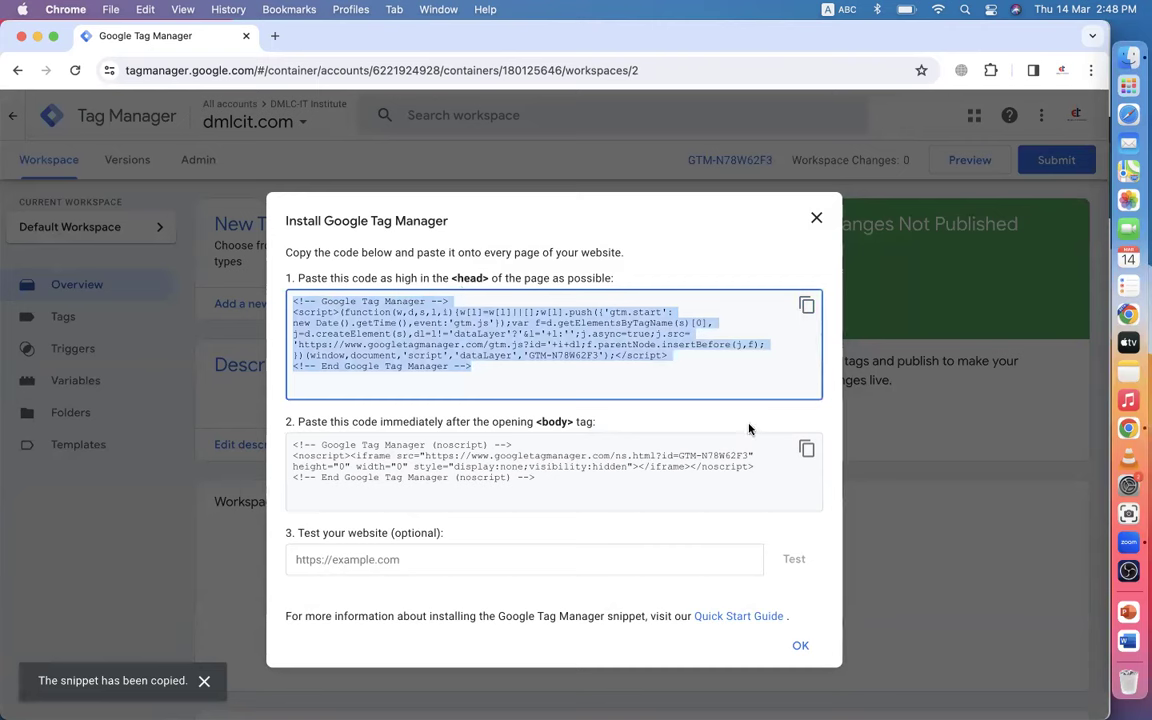
pyautogui.click(806, 449)
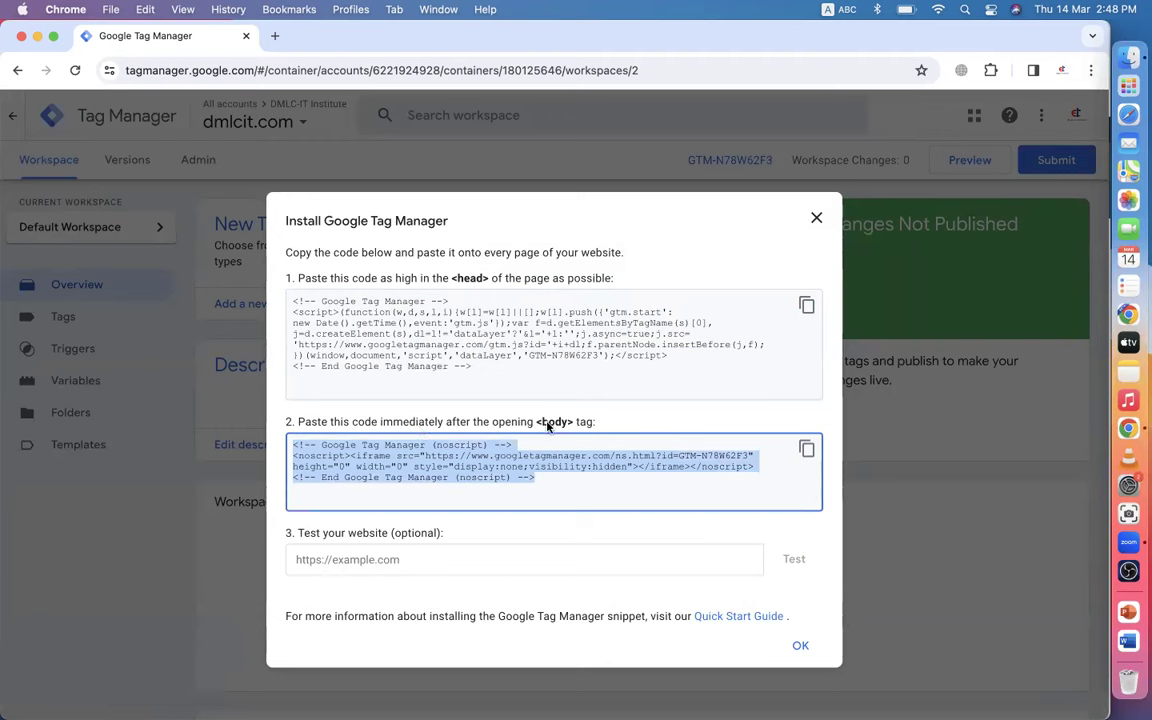
pyautogui.click(361, 346)
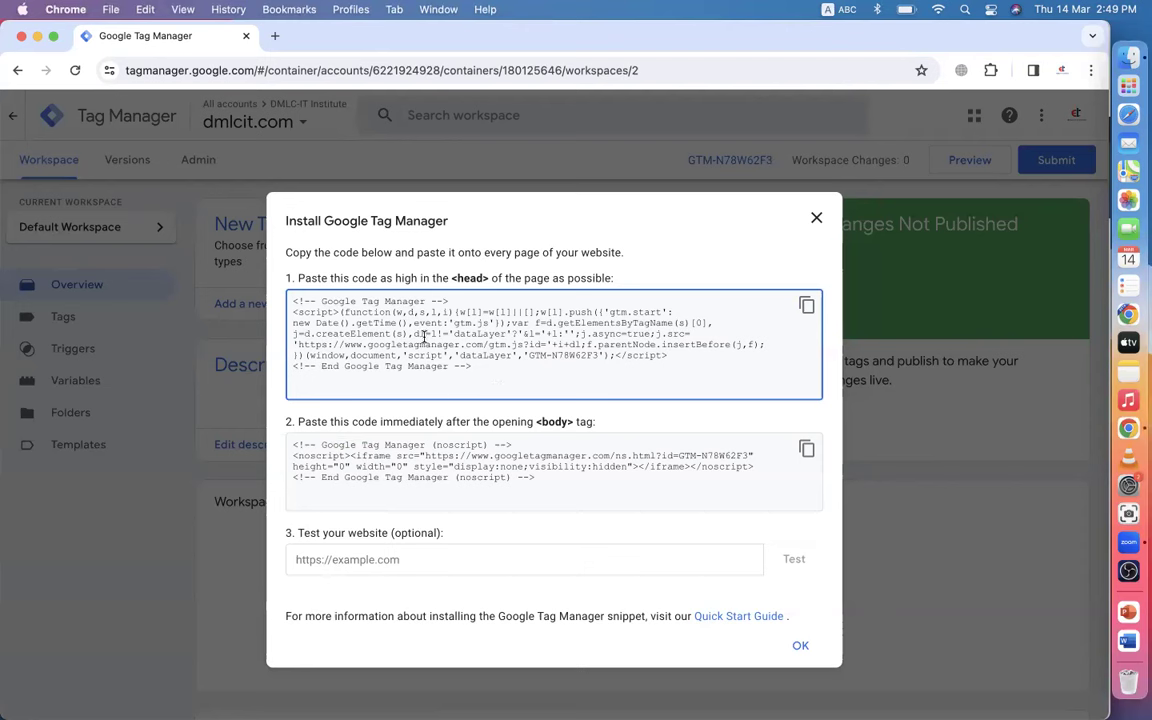
pyautogui.moveTo(283, 218); pyautogui.dragTo(560, 380)
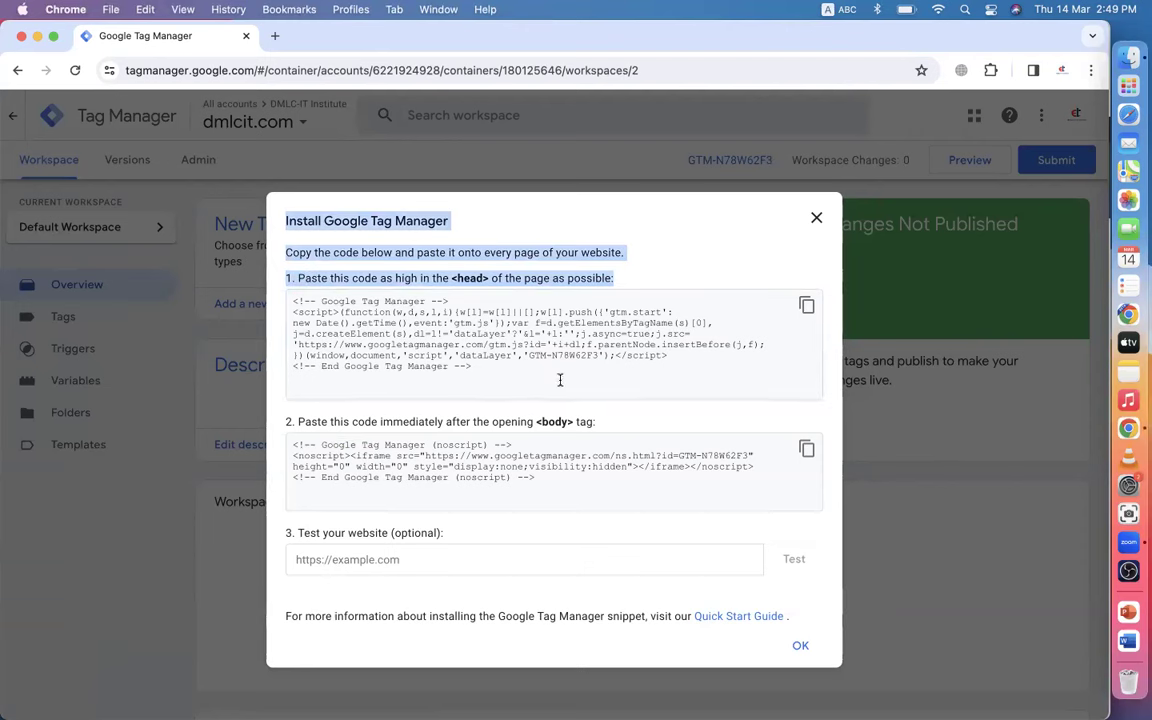
pyautogui.click(492, 356)
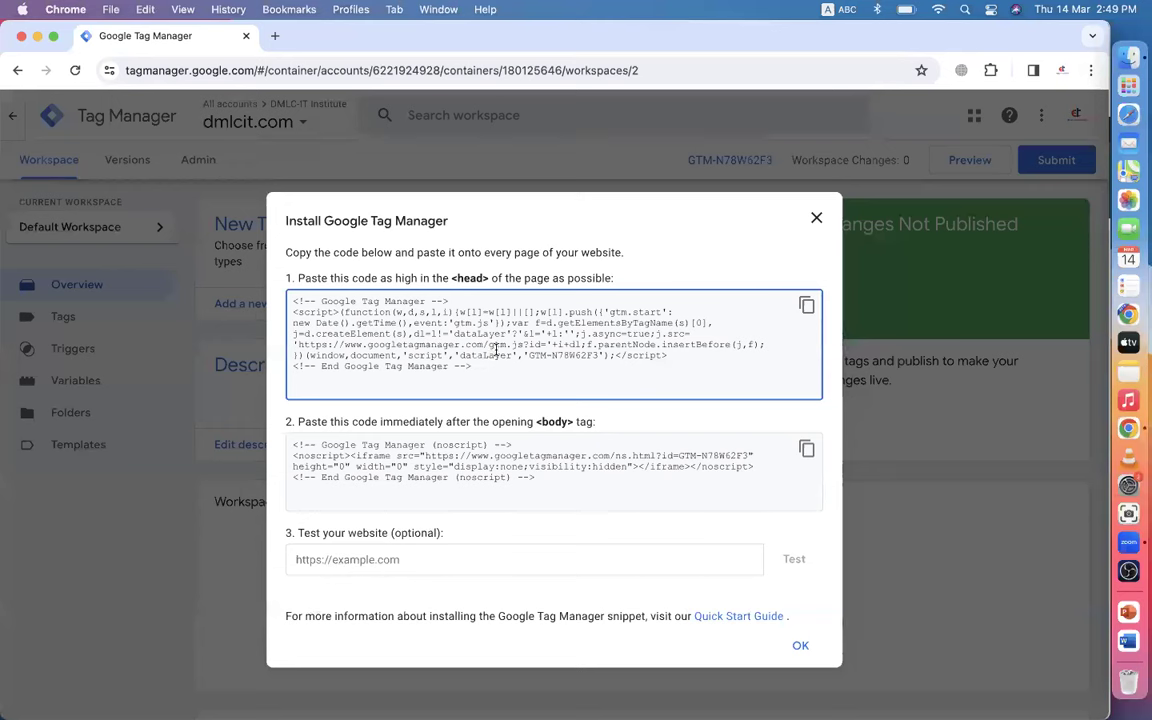
pyautogui.click(806, 305)
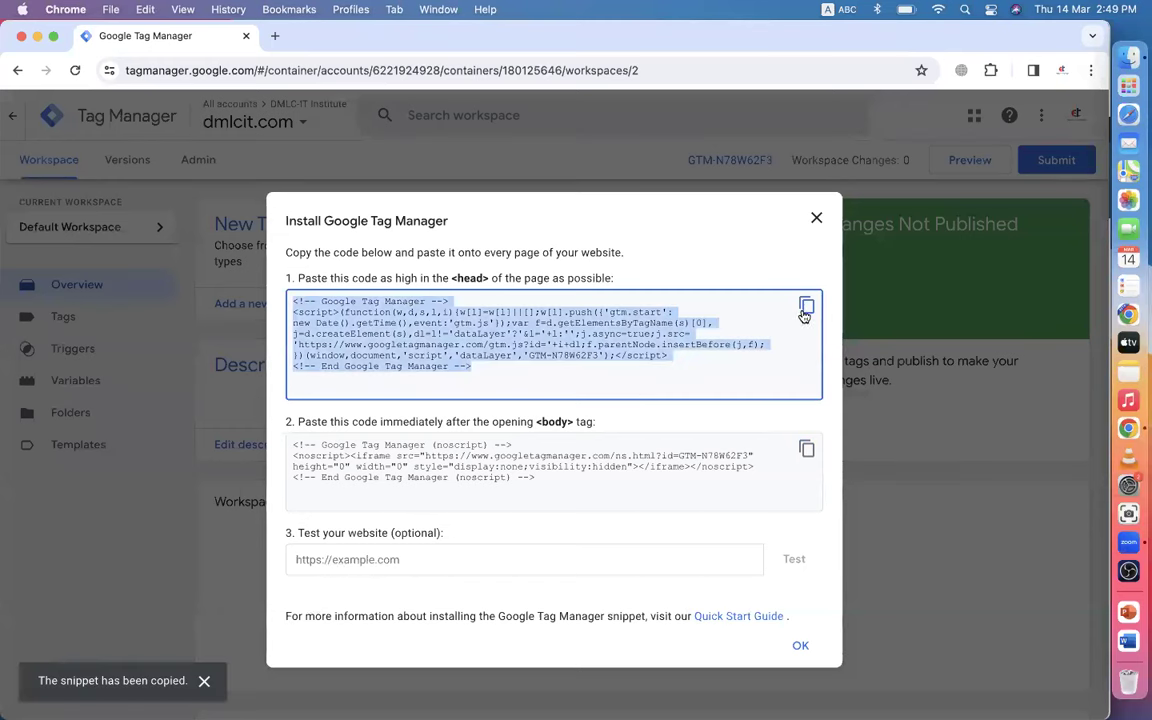
pyautogui.click(806, 450)
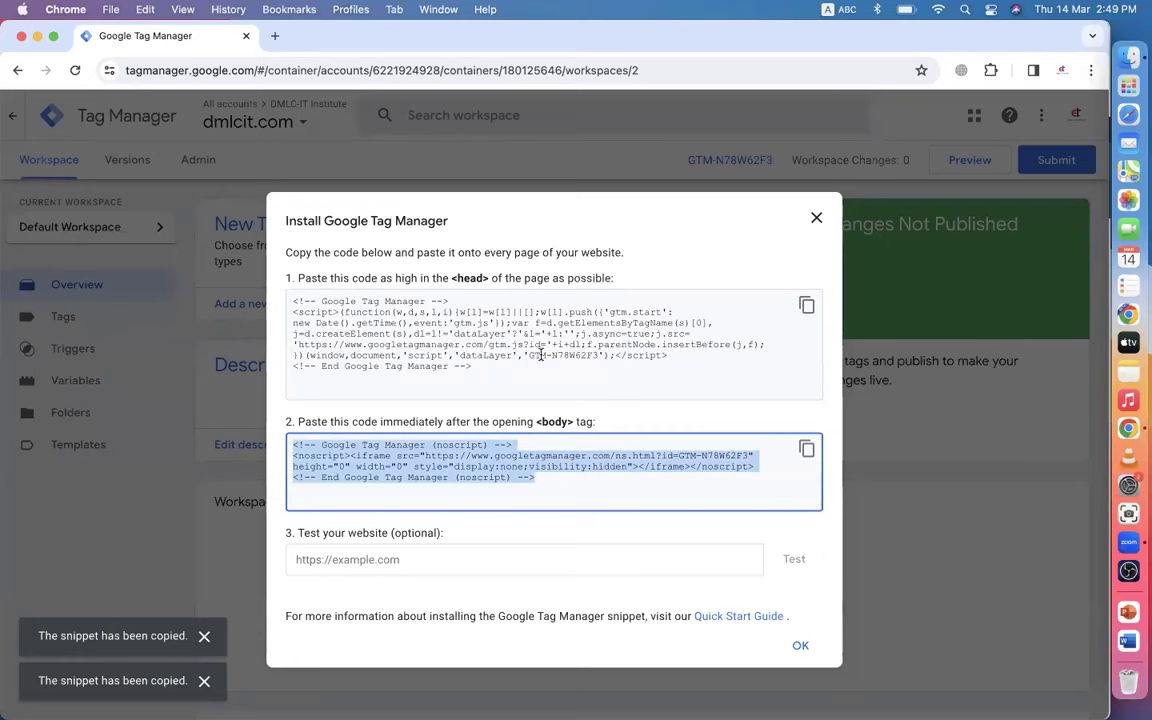
pyautogui.click(816, 218)
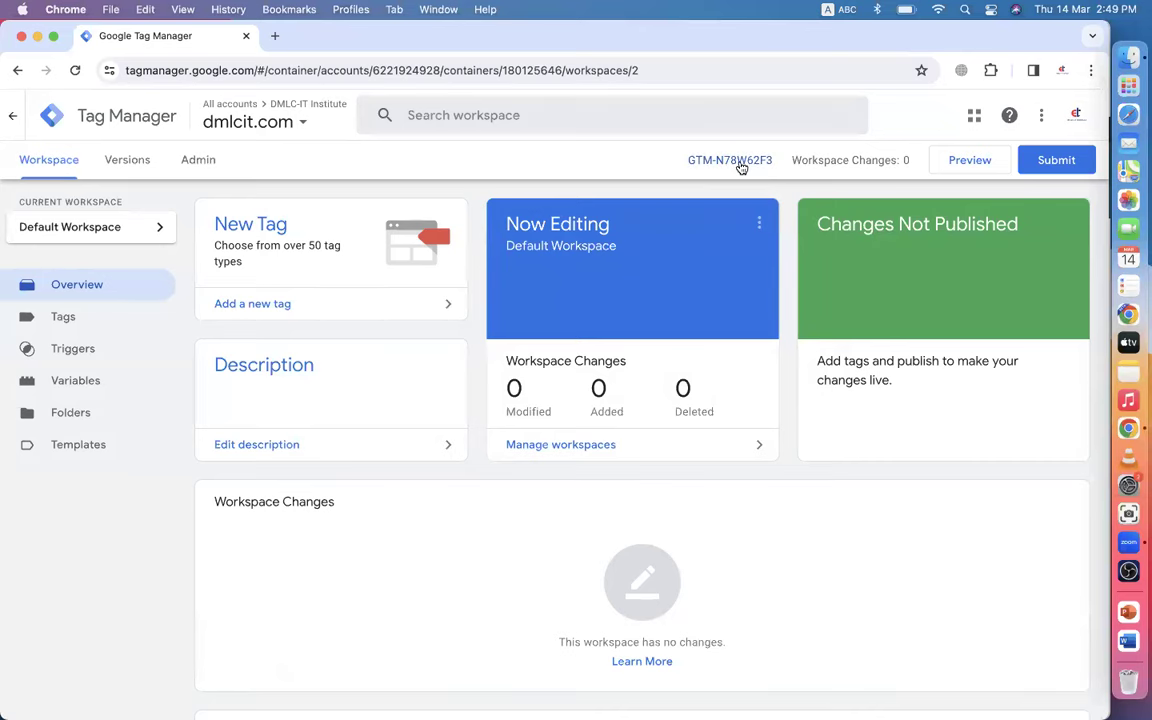
# - Copy the container ID GTM-N78W62F3 from the head snippet and close the install code
pyautogui.click(740, 163)
pyautogui.moveTo(528, 355); pyautogui.dragTo(590, 357)
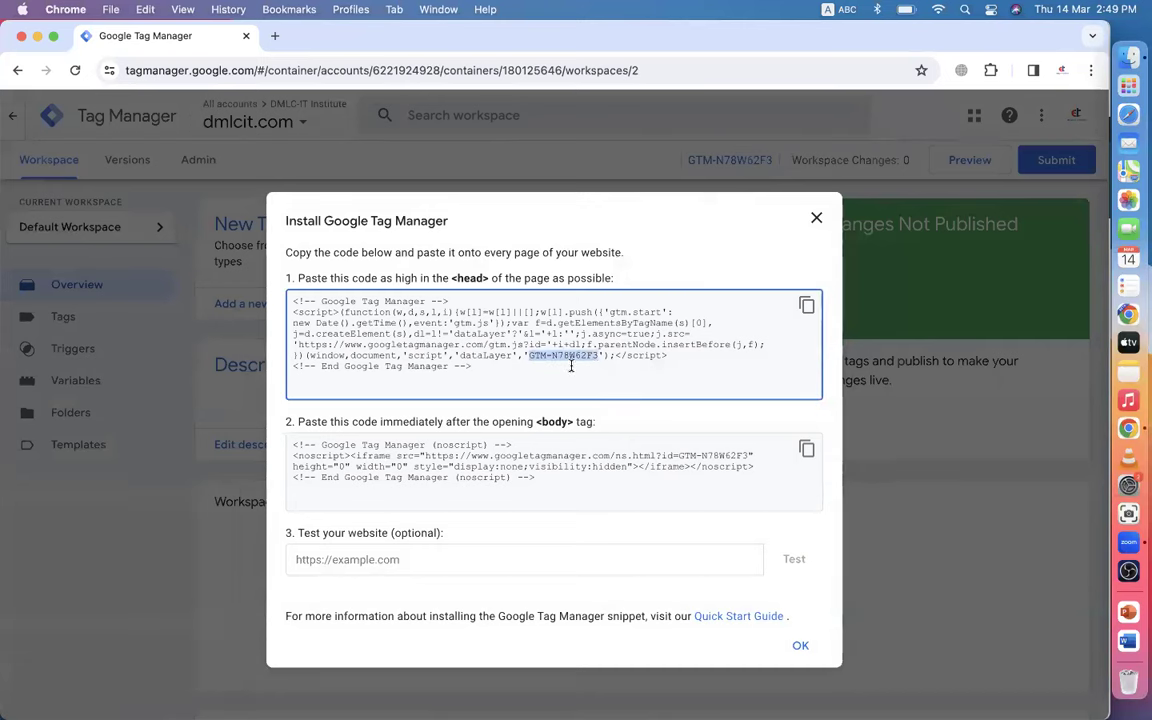
pyautogui.rightClick(580, 360)
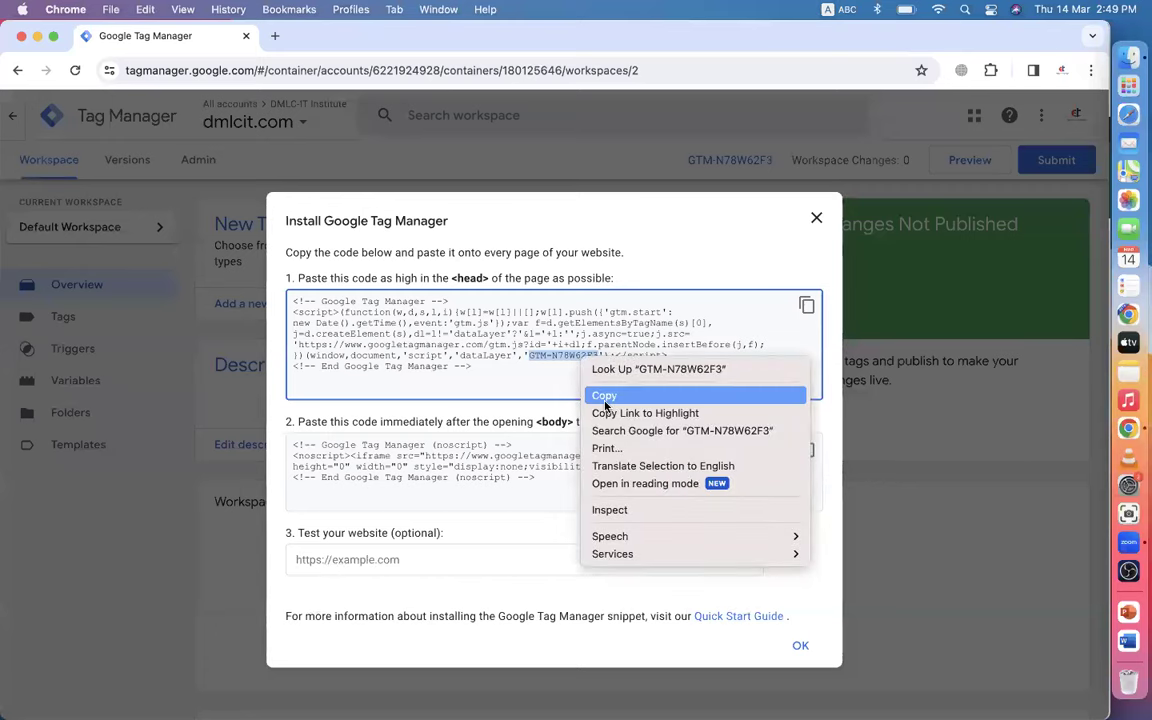
pyautogui.click(605, 396)
pyautogui.click(816, 218)
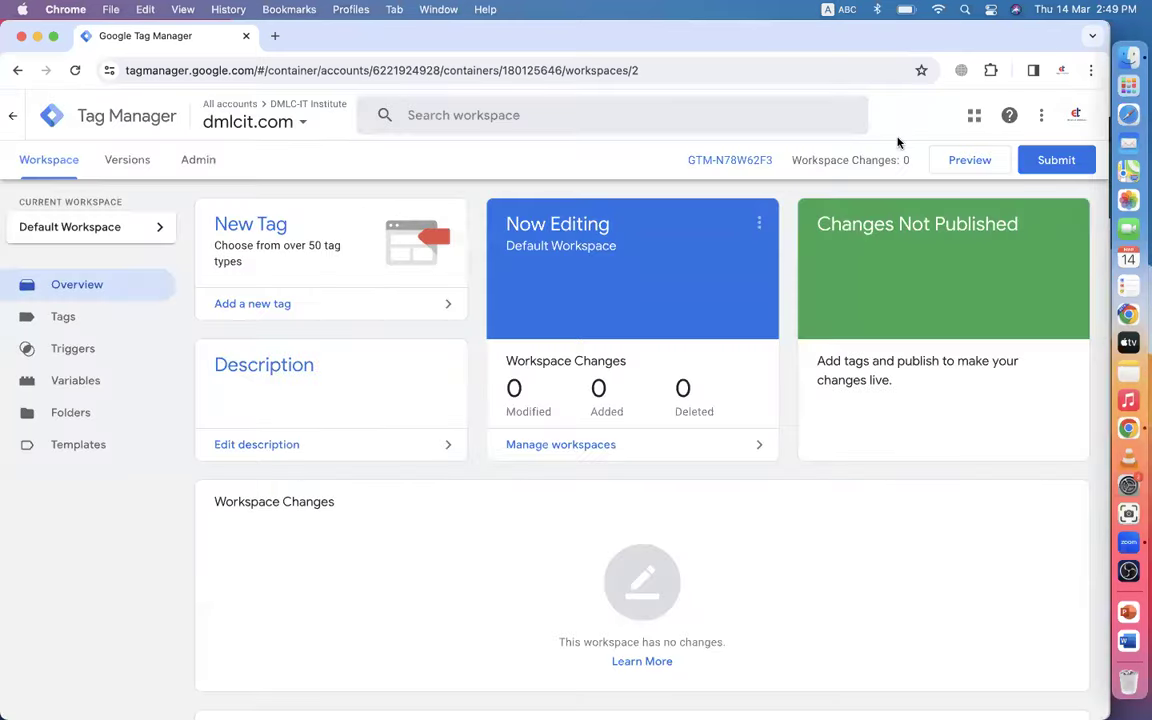
# - Switch to the website's Chrome profile and open the dmlivecourse.com WordPress admin dashboard
pyautogui.click(1062, 70)
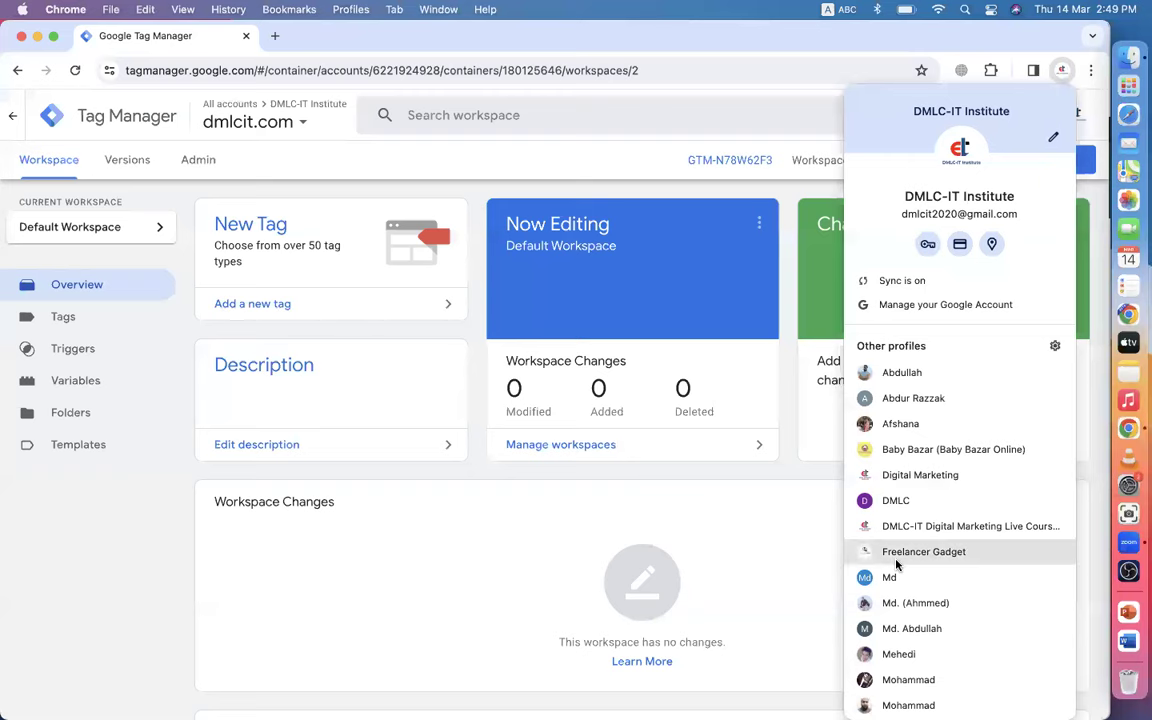
pyautogui.click(898, 374)
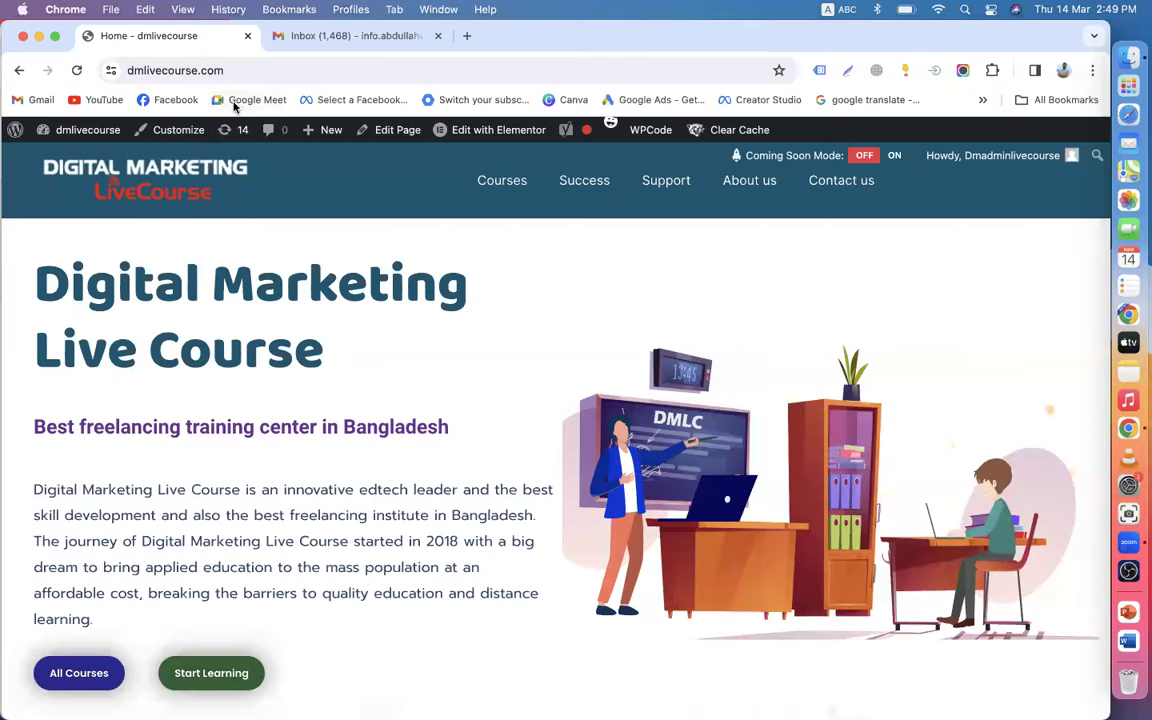
pyautogui.click(56, 152)
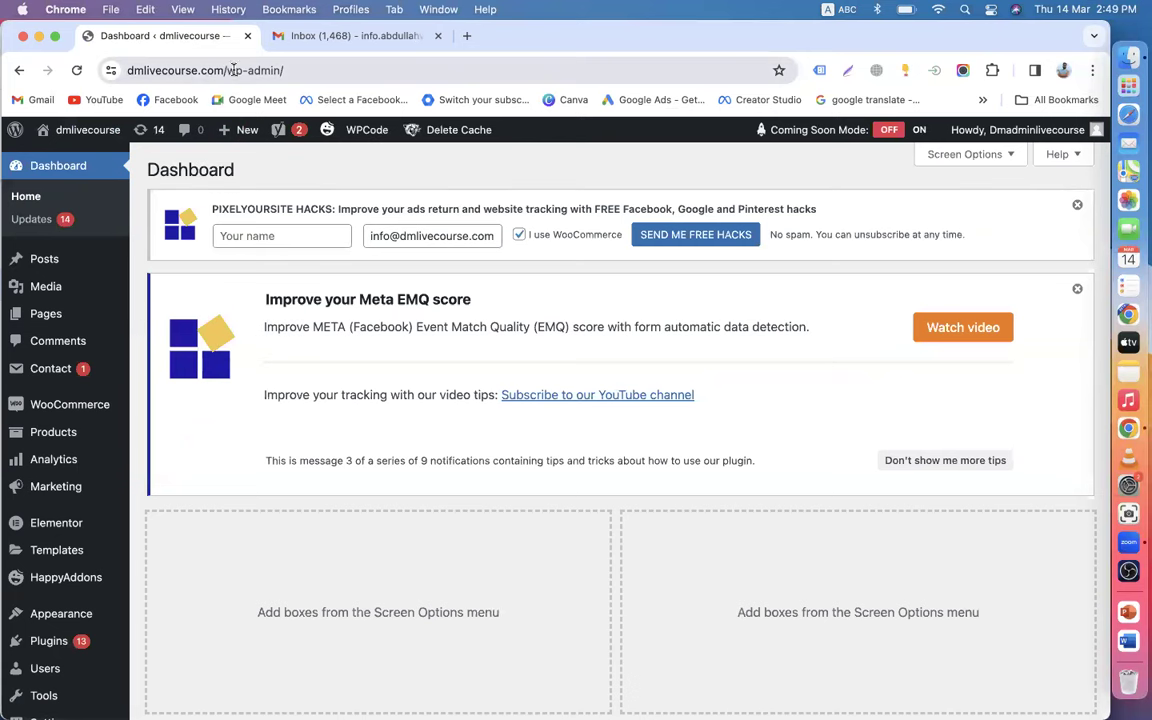
pyautogui.click(288, 69)
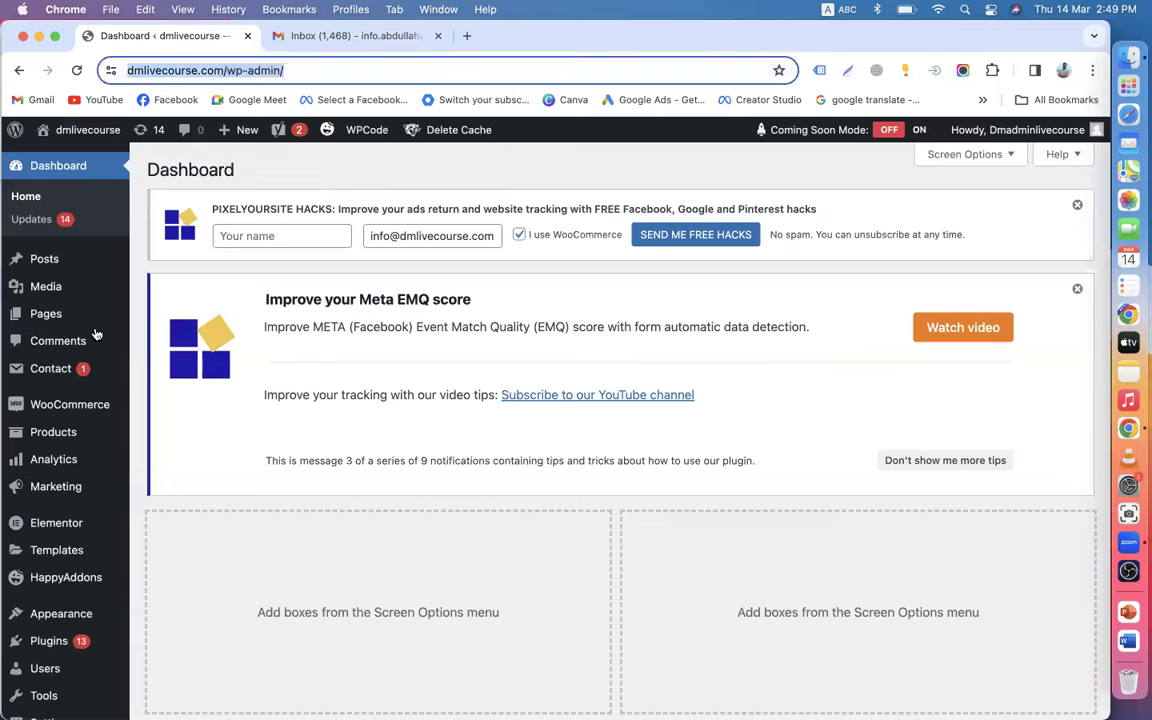
pyautogui.scroll(-5, 31, 488)
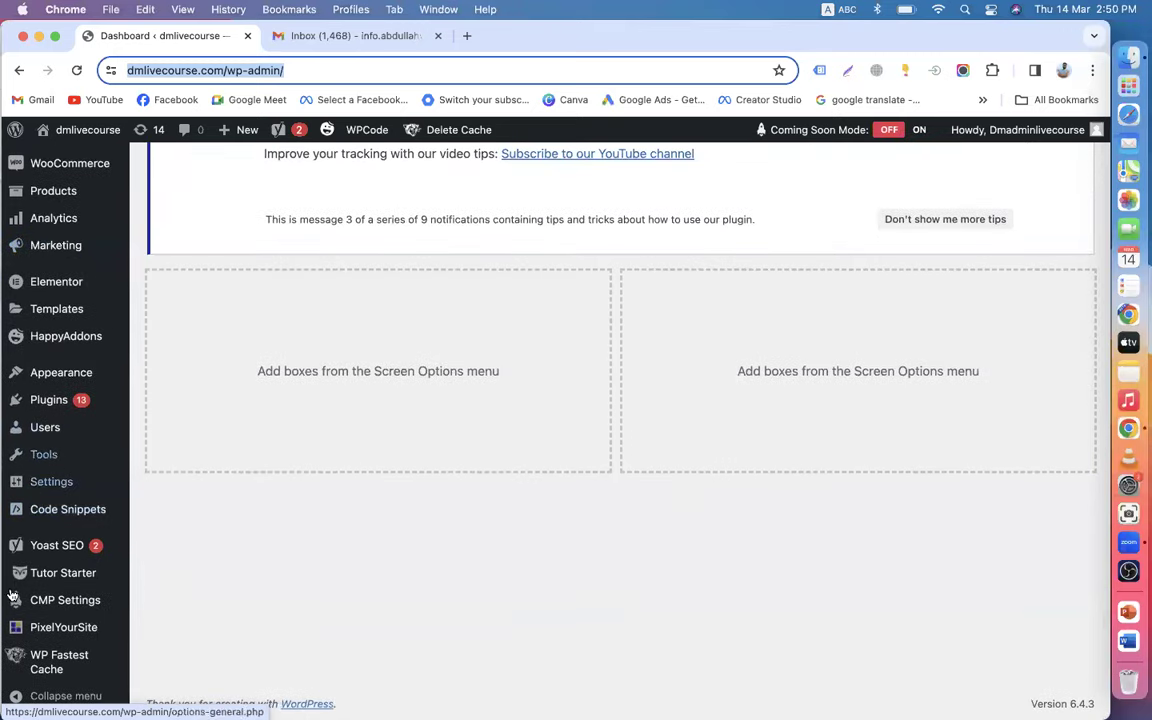
# - Search the plugin directory for 'google tag manager', then install and activate GTM4WP
pyautogui.moveTo(62, 392)
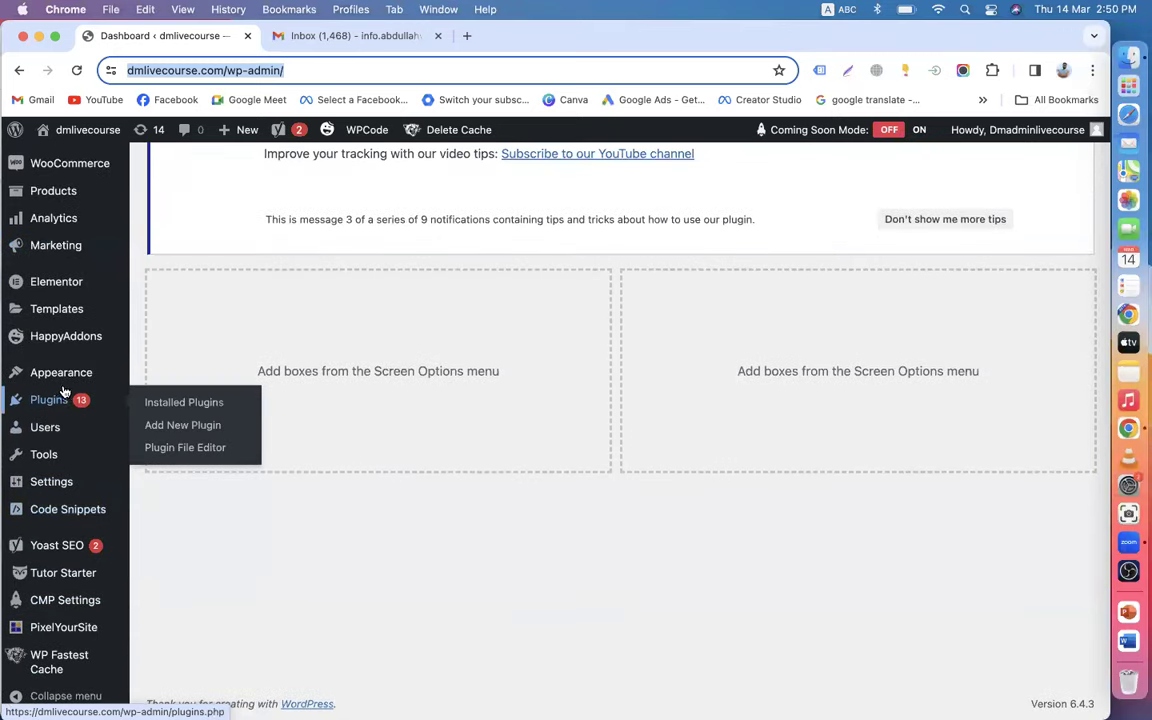
pyautogui.click(176, 424)
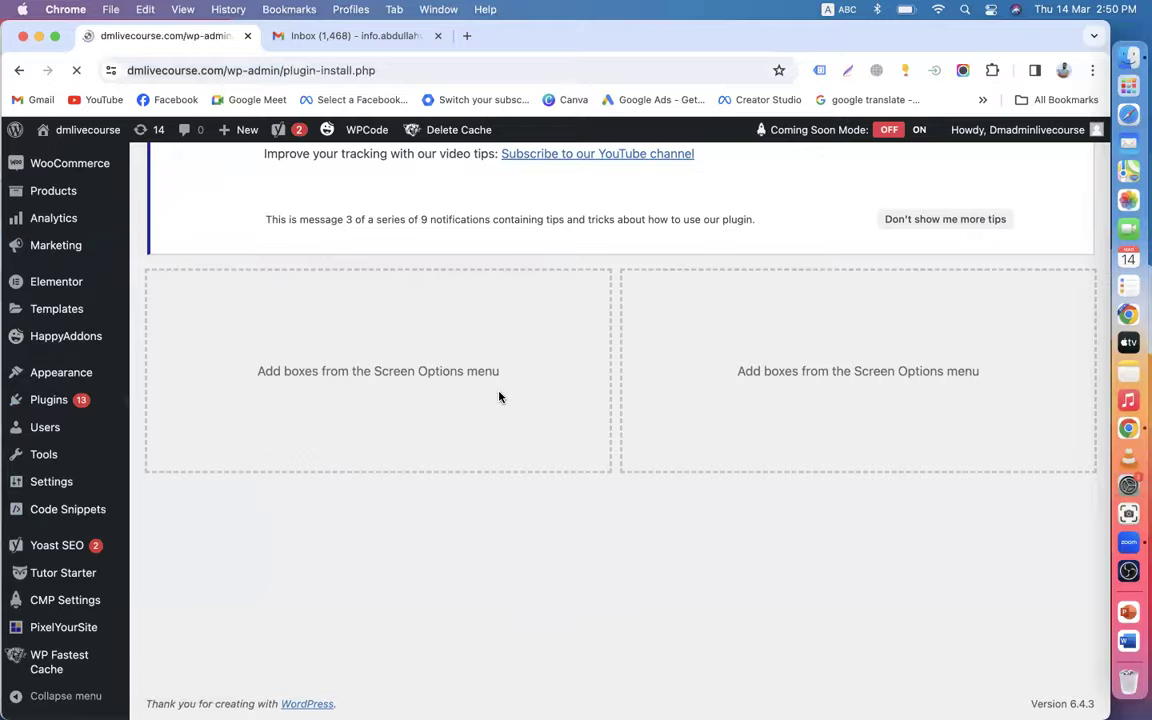
pyautogui.scroll(-3, 904, 487)
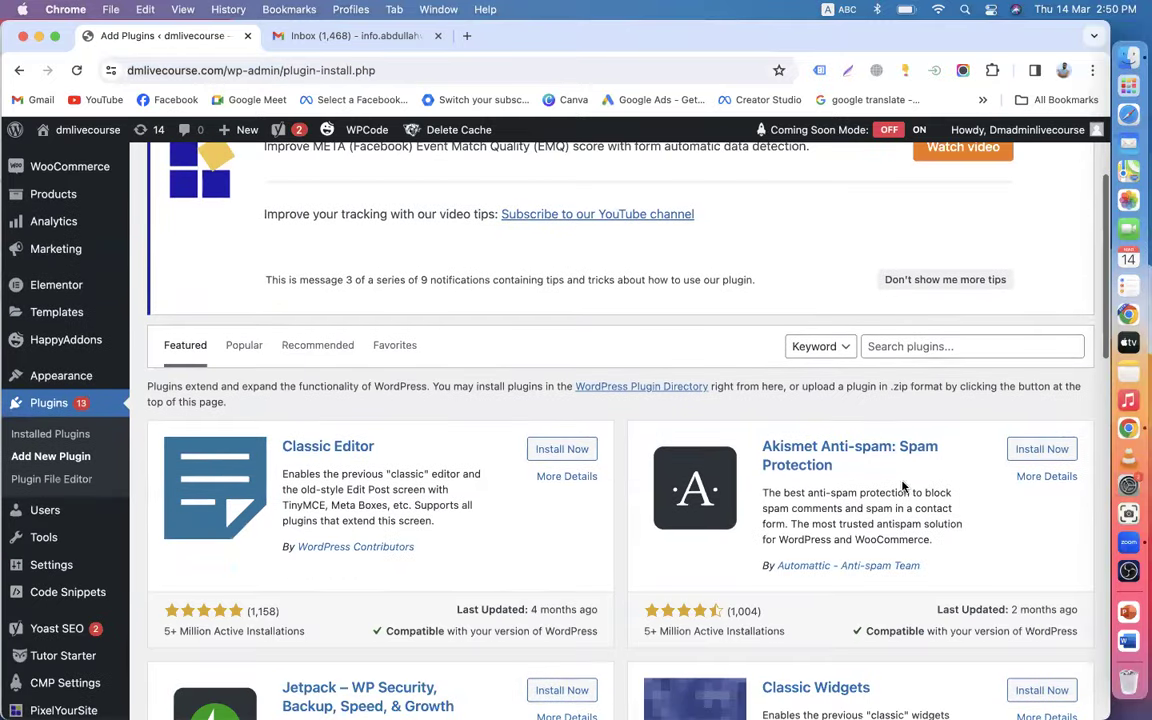
pyautogui.click(908, 345)
pyautogui.write('google tag manager')
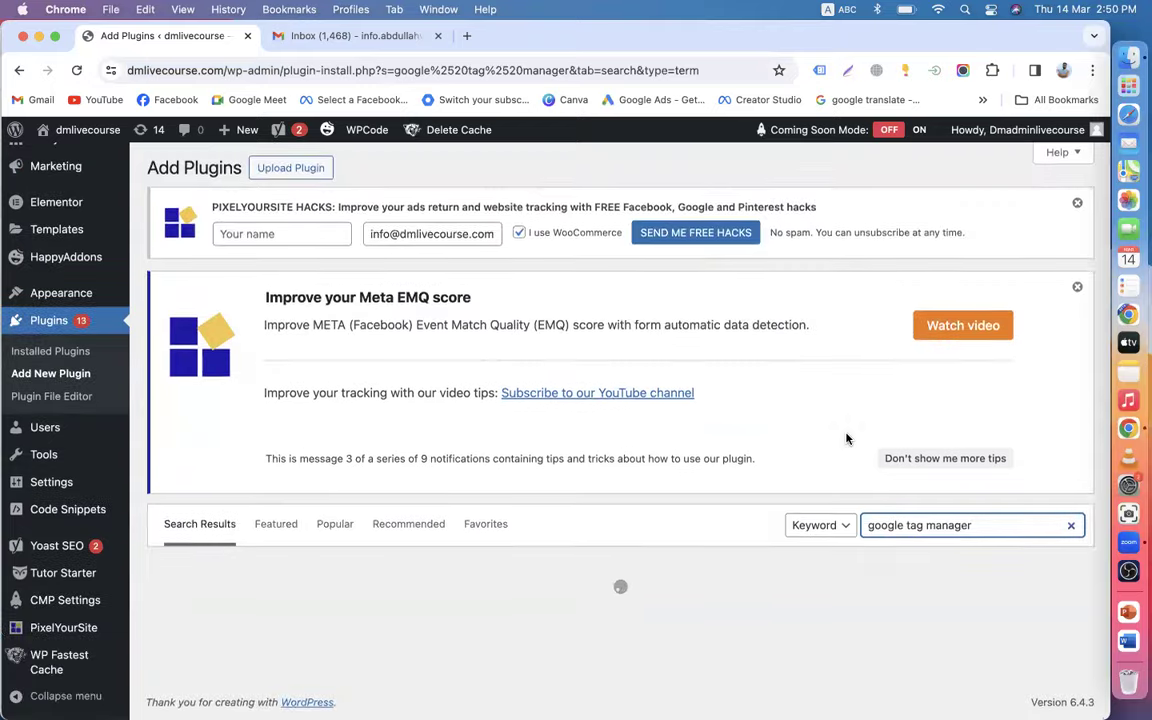
pyautogui.scroll(-3, 561, 537)
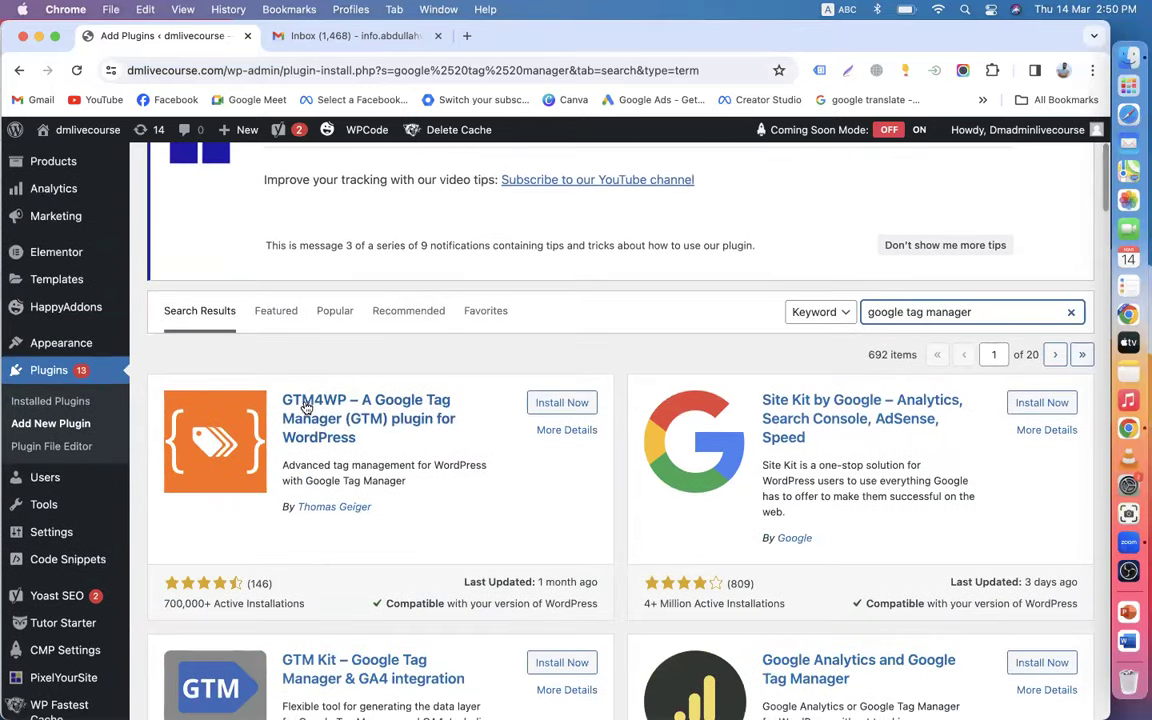
pyautogui.click(549, 410)
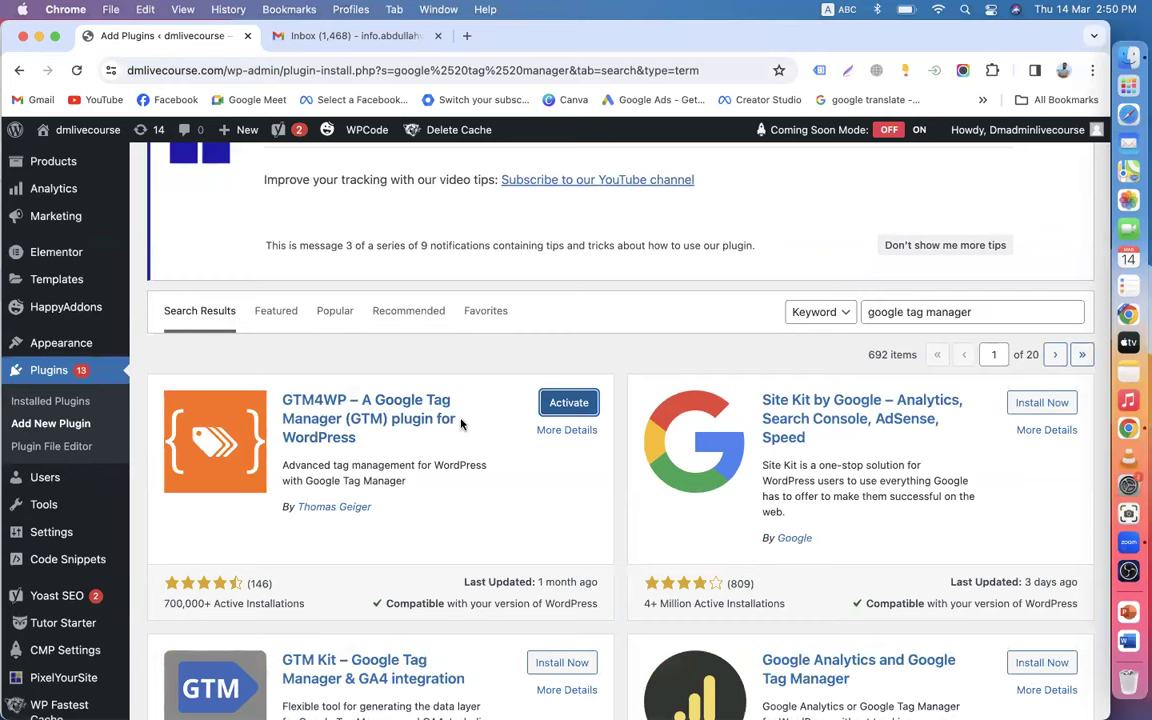
pyautogui.click(567, 405)
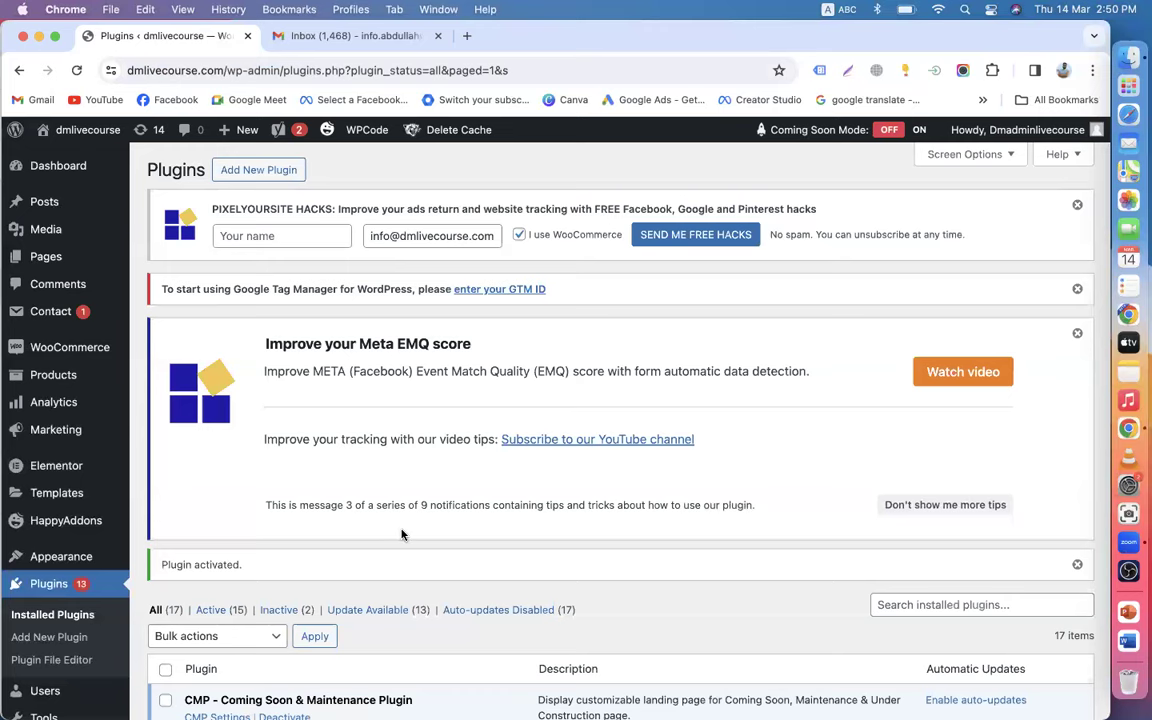
# - Open the GTM4WP settings and paste GTM-N78W62F3 into the Google Tag Manager ID field
pyautogui.scroll(-3, 150, 480)
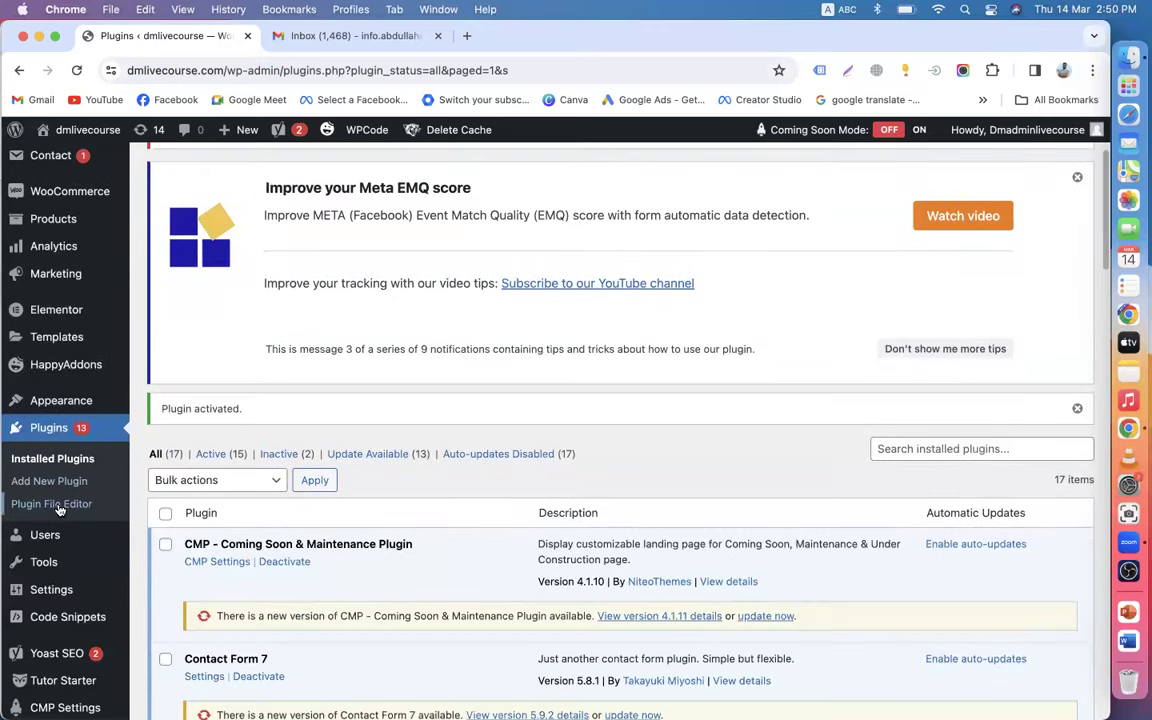
pyautogui.scroll(-5, 58, 510)
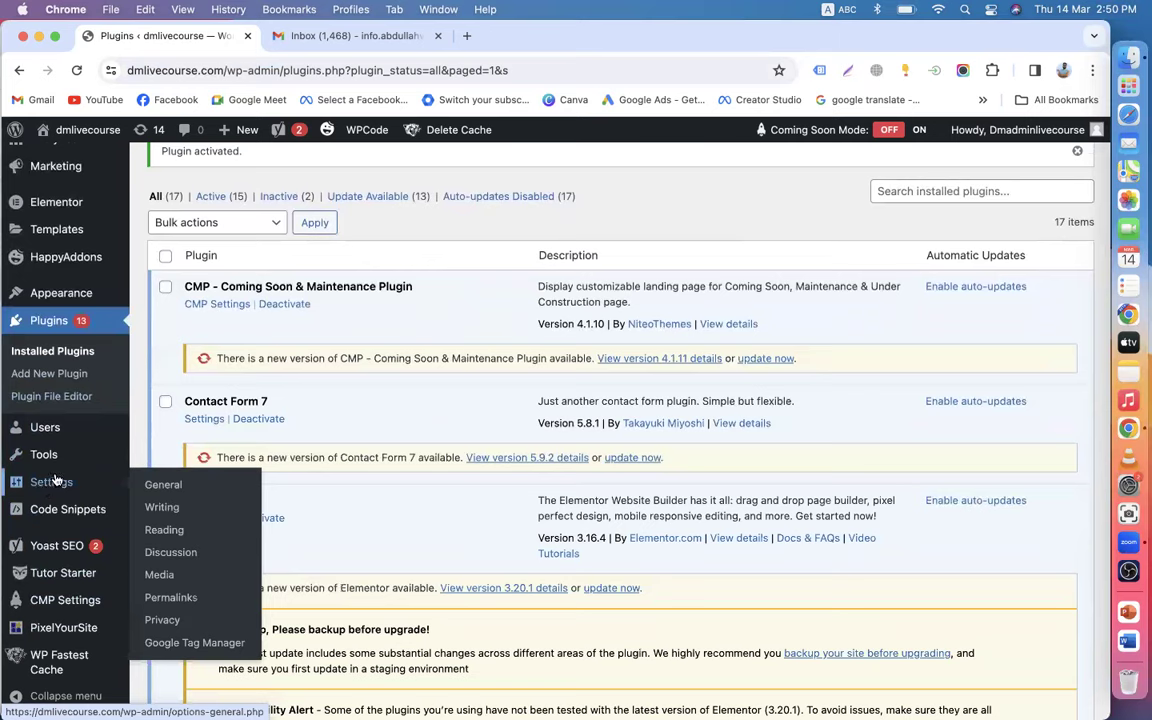
pyautogui.click(184, 647)
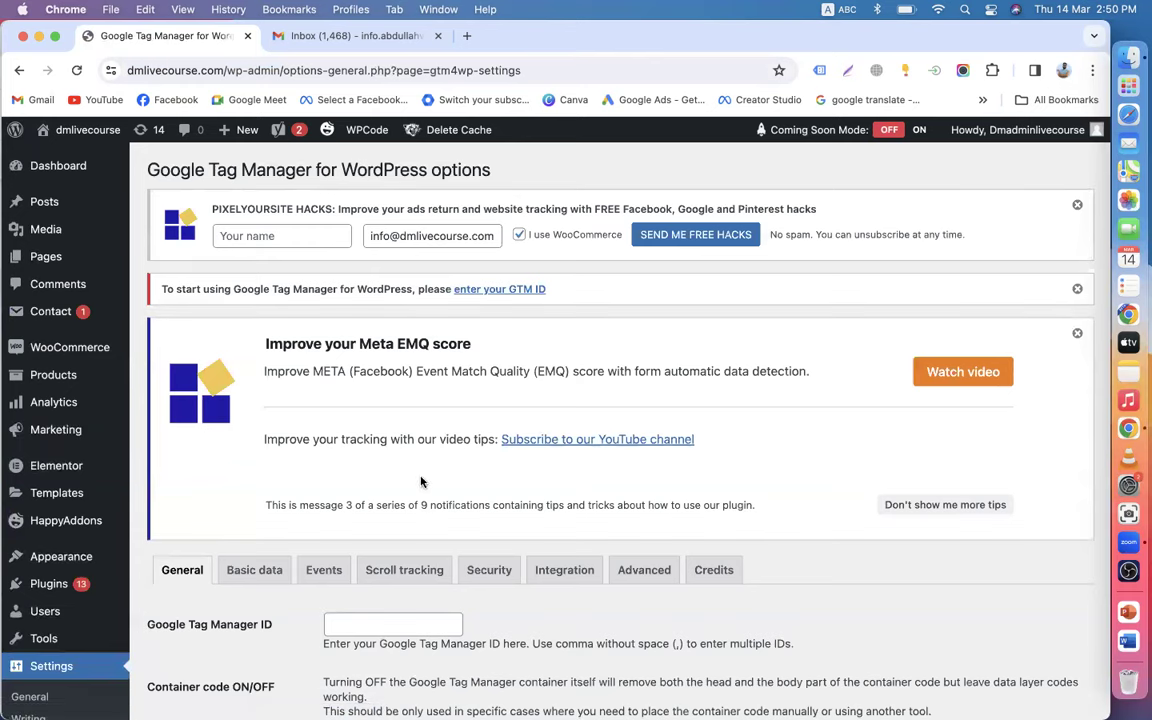
pyautogui.scroll(-4, 350, 450)
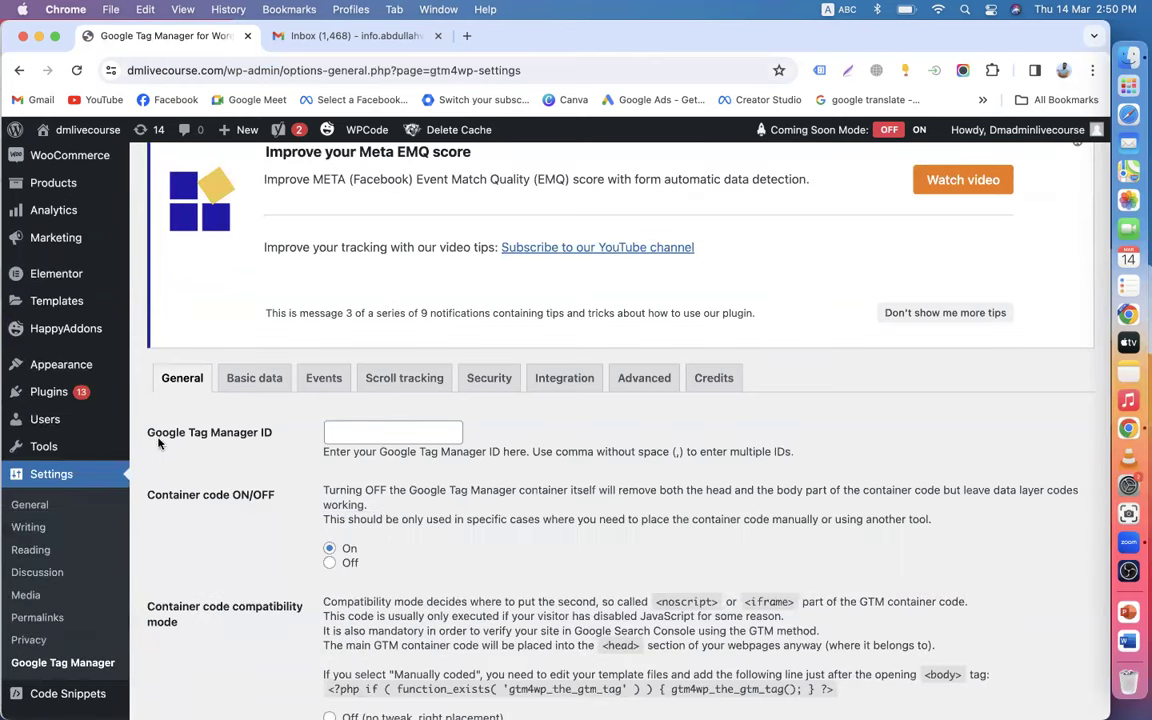
pyautogui.click(360, 431)
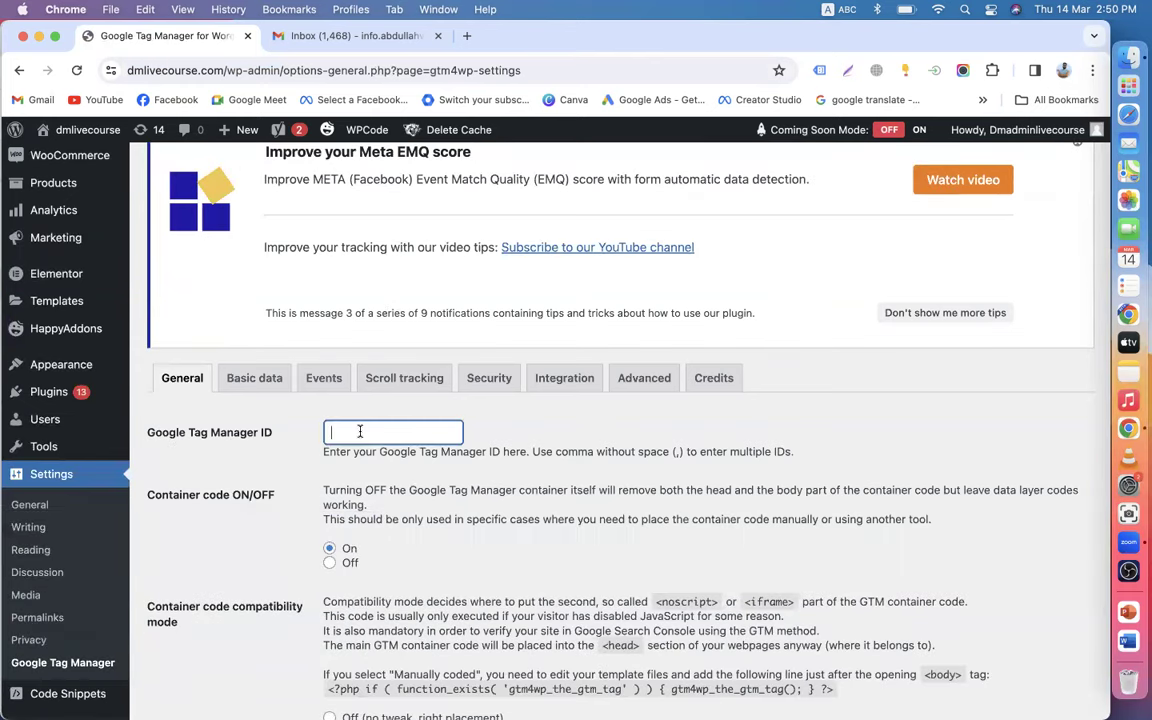
pyautogui.rightClick(360, 432)
pyautogui.click(385, 545)
# - Save the plugin settings and show its Integration options
pyautogui.scroll(-3, 386, 446)
pyautogui.scroll(3, 395, 447)
pyautogui.scroll(-4, 405, 448)
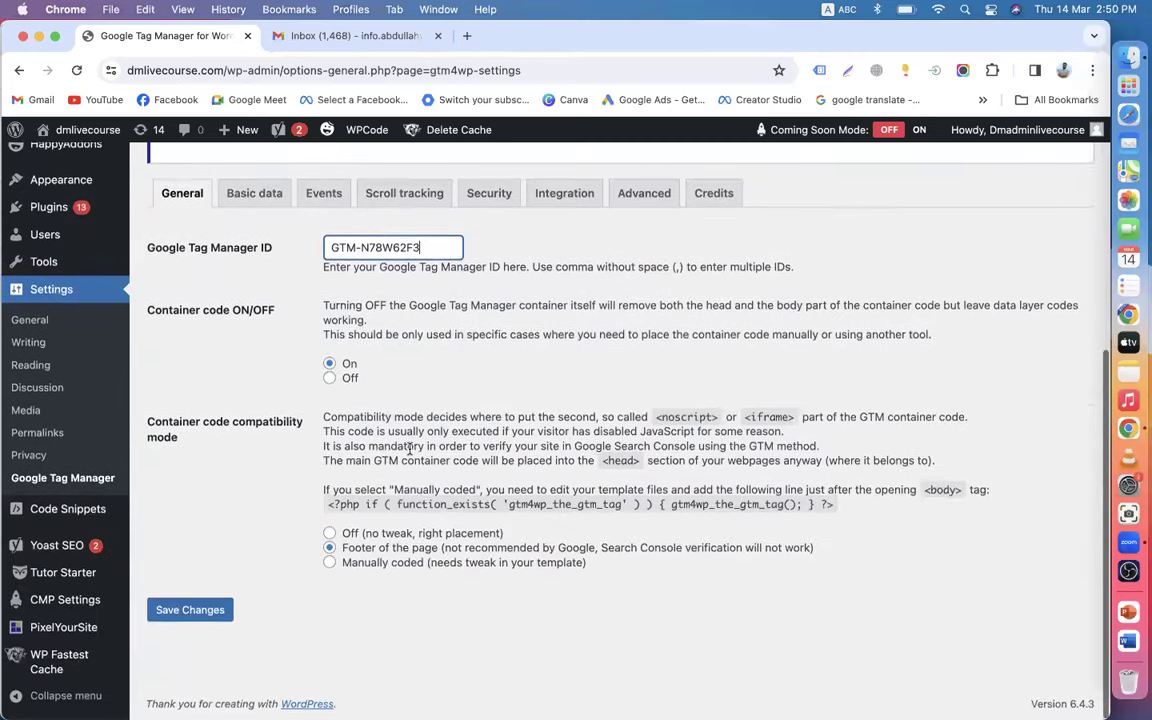
pyautogui.click(220, 609)
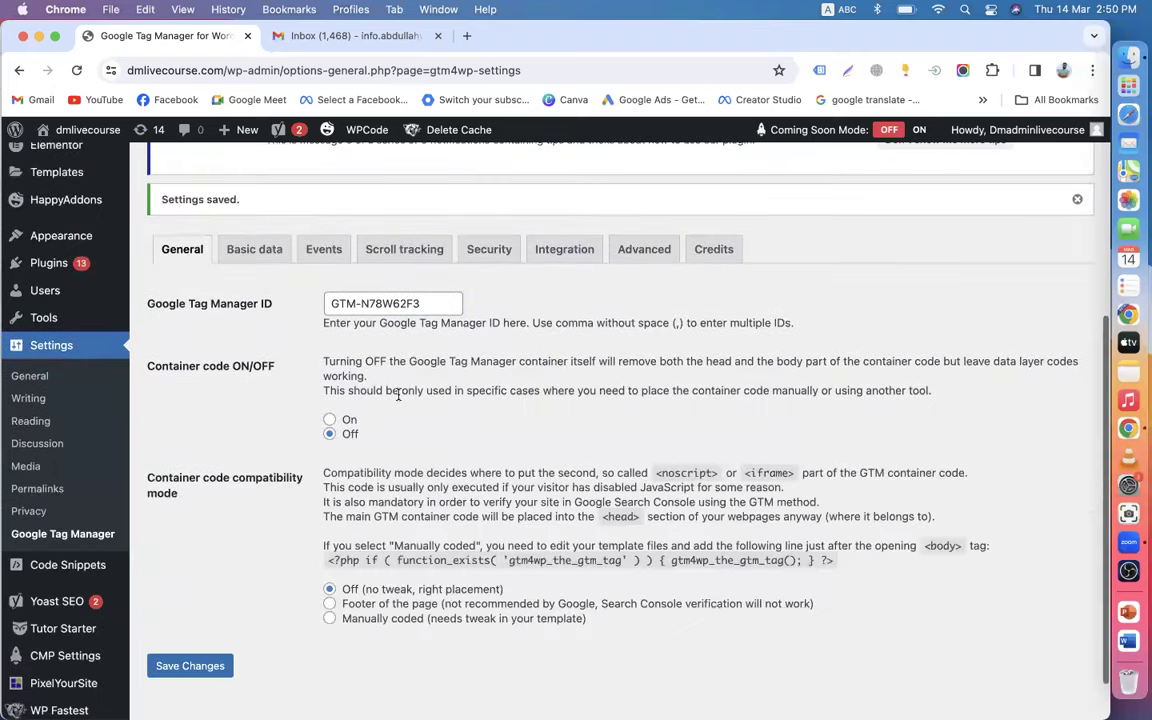
pyautogui.scroll(2, 397, 395)
pyautogui.click(565, 350)
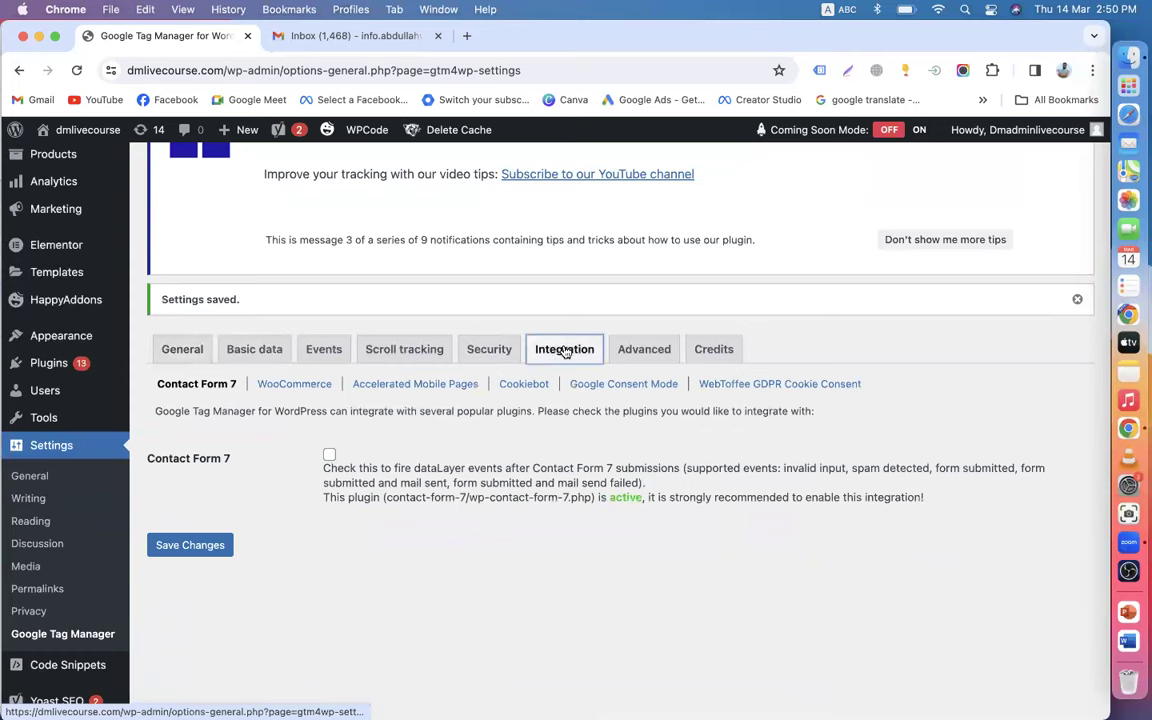
# - Review and save GTM4WP's WooCommerce integration options, leaving Track e-commerce unchecked
pyautogui.click(290, 386)
pyautogui.scroll(-4, 400, 458)
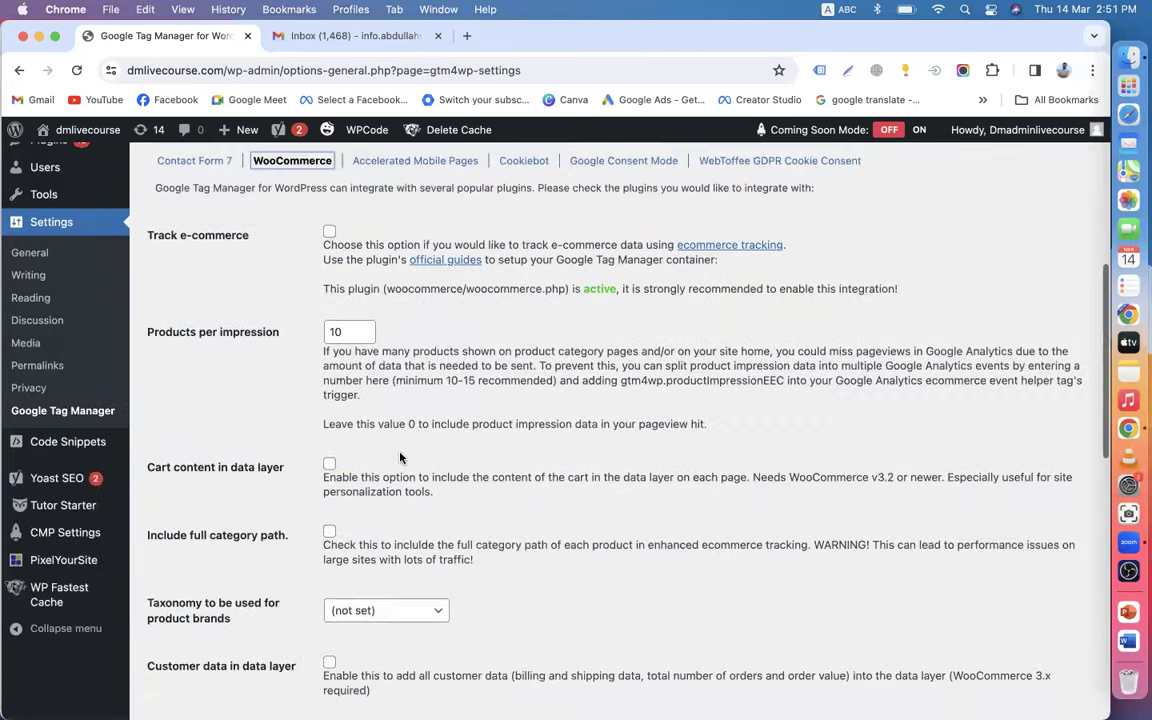
pyautogui.scroll(-1, 400, 458)
pyautogui.scroll(2, 237, 356)
pyautogui.scroll(-2, 274, 411)
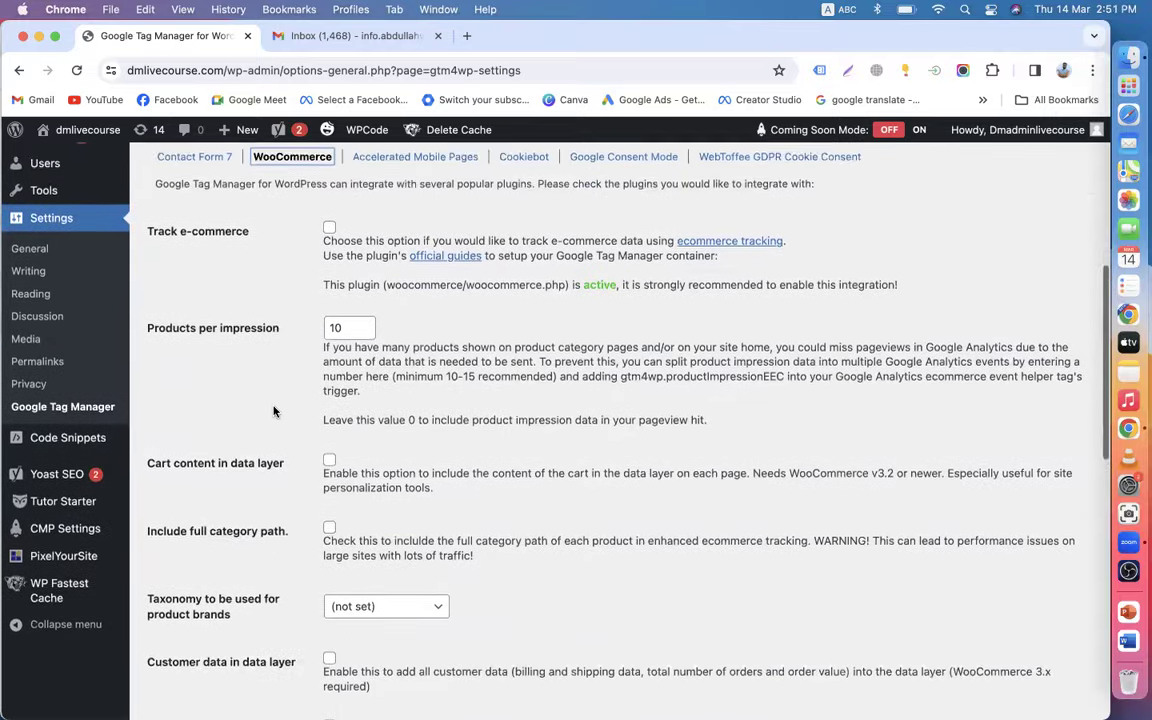
pyautogui.scroll(-5, 274, 411)
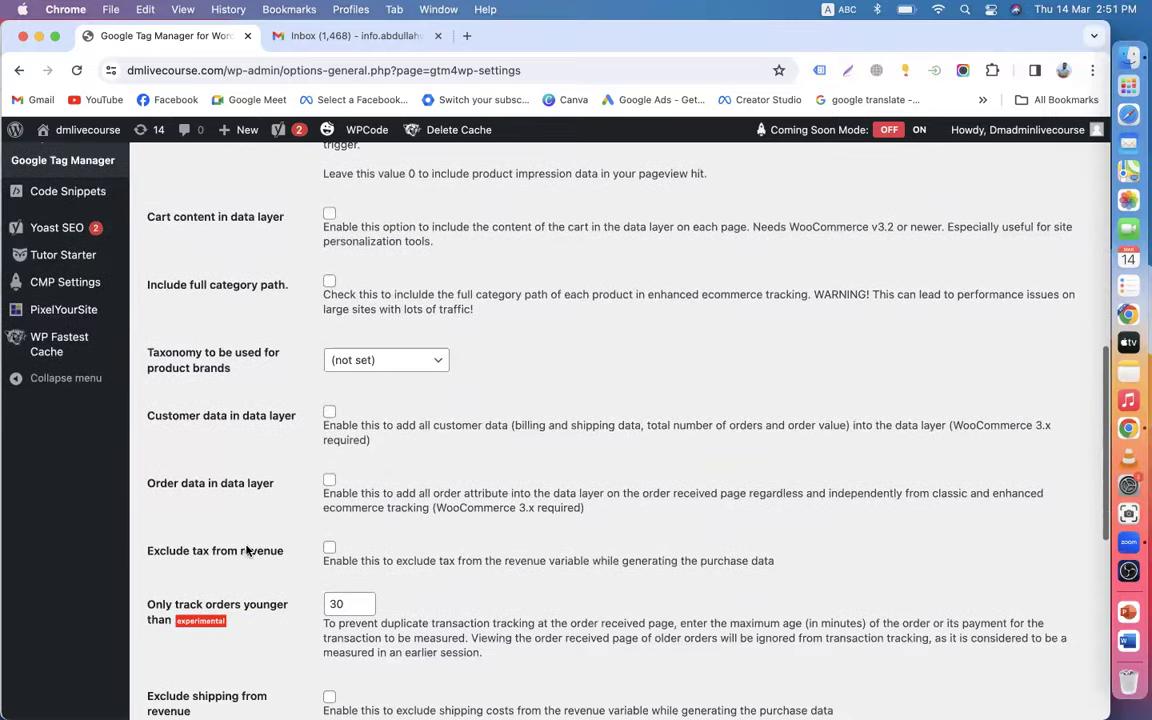
pyautogui.scroll(-5, 250, 549)
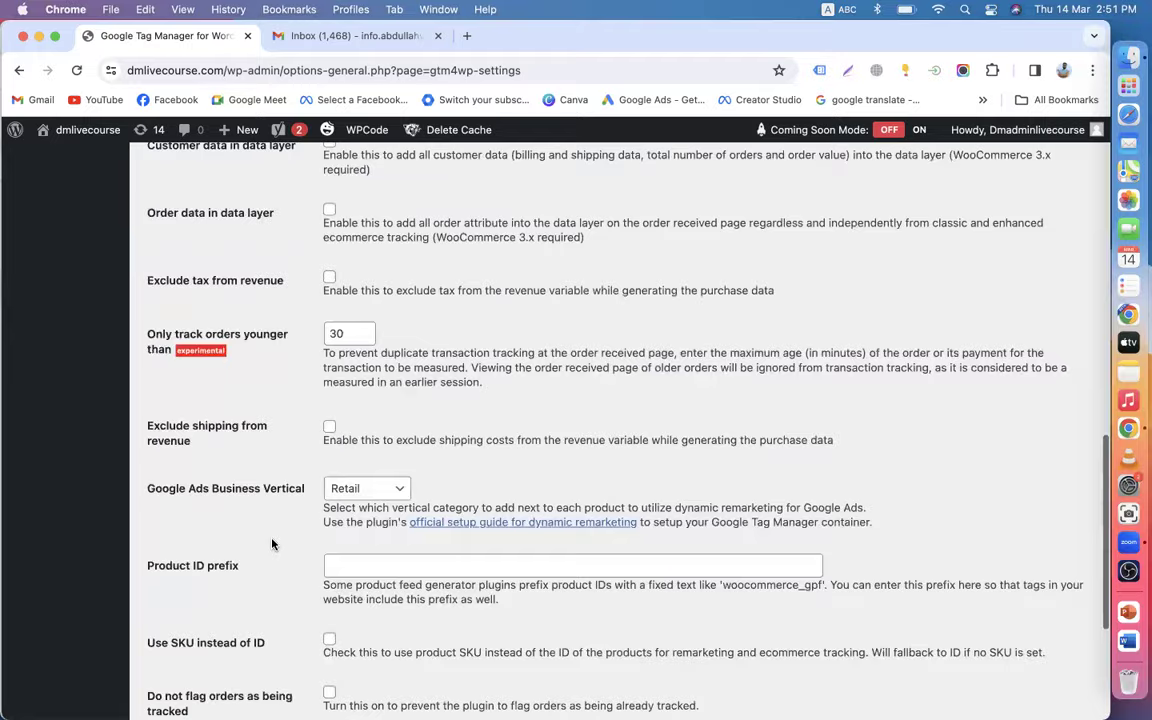
pyautogui.scroll(-5, 273, 544)
pyautogui.press('Return')
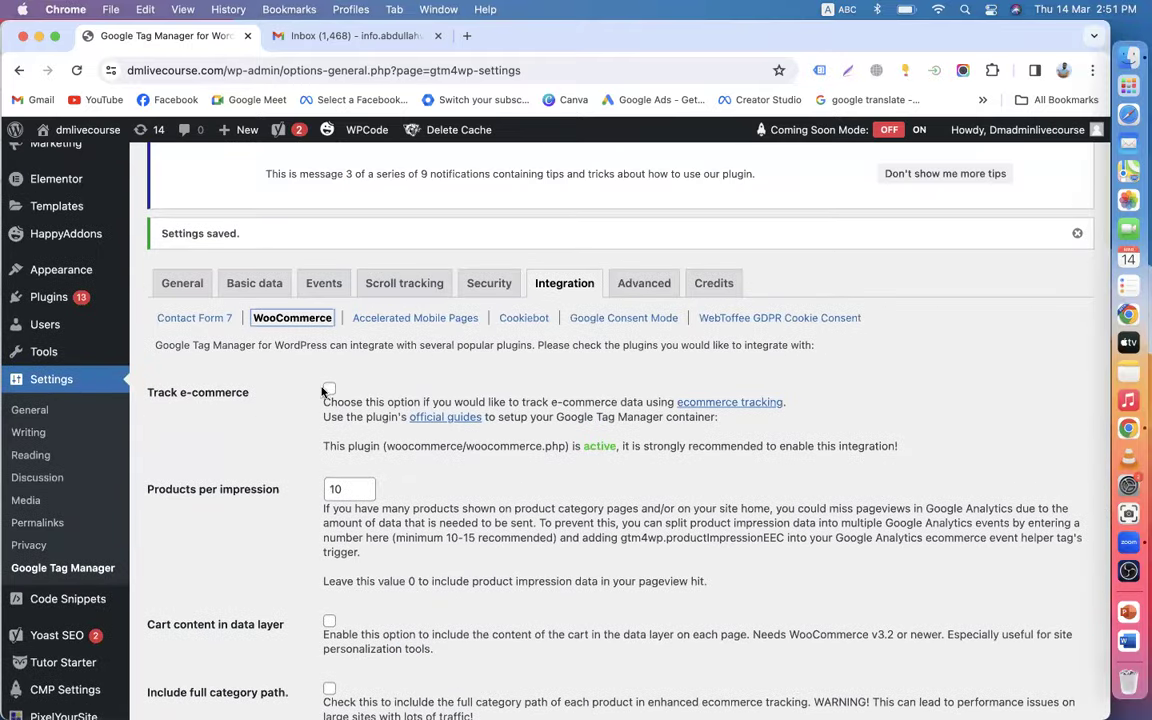
pyautogui.scroll(-2, 283, 479)
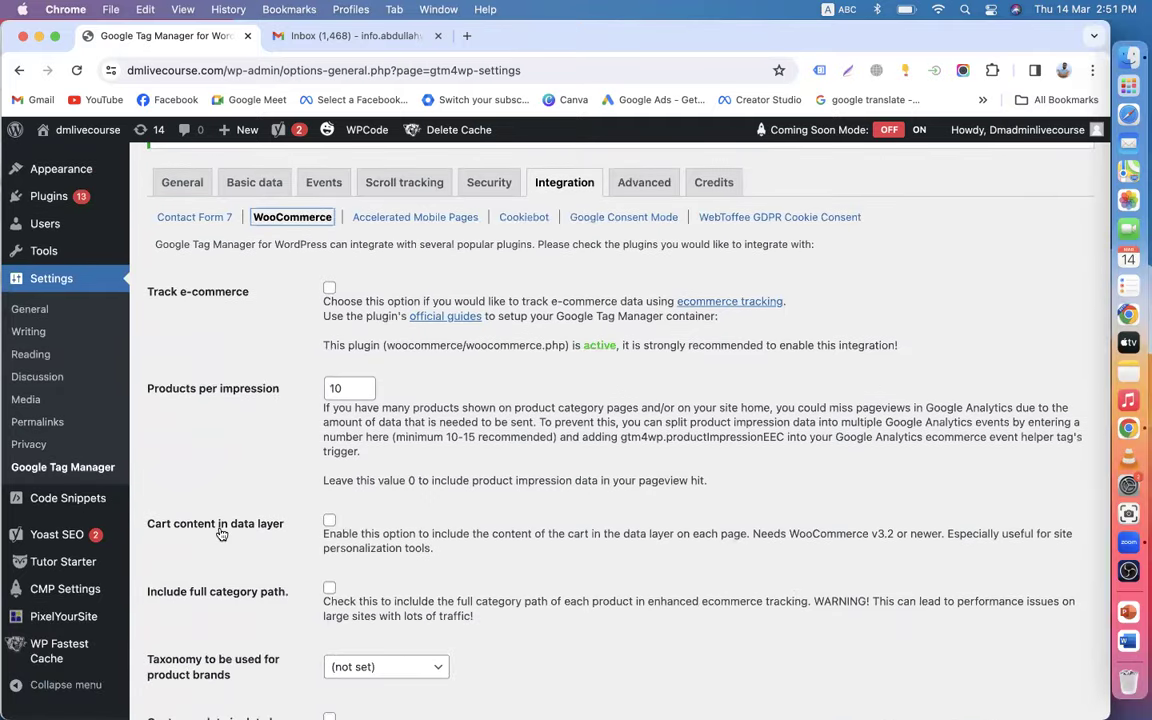
pyautogui.scroll(-2, 243, 540)
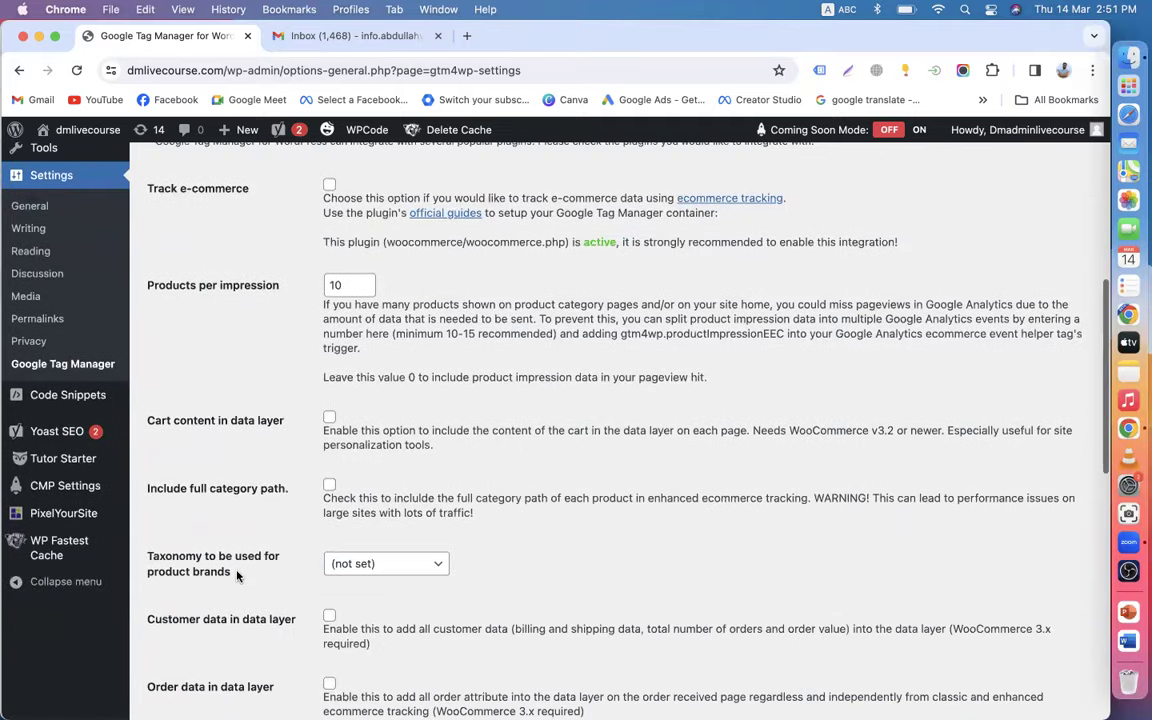
pyautogui.scroll(-2, 250, 571)
pyautogui.scroll(-3, 262, 556)
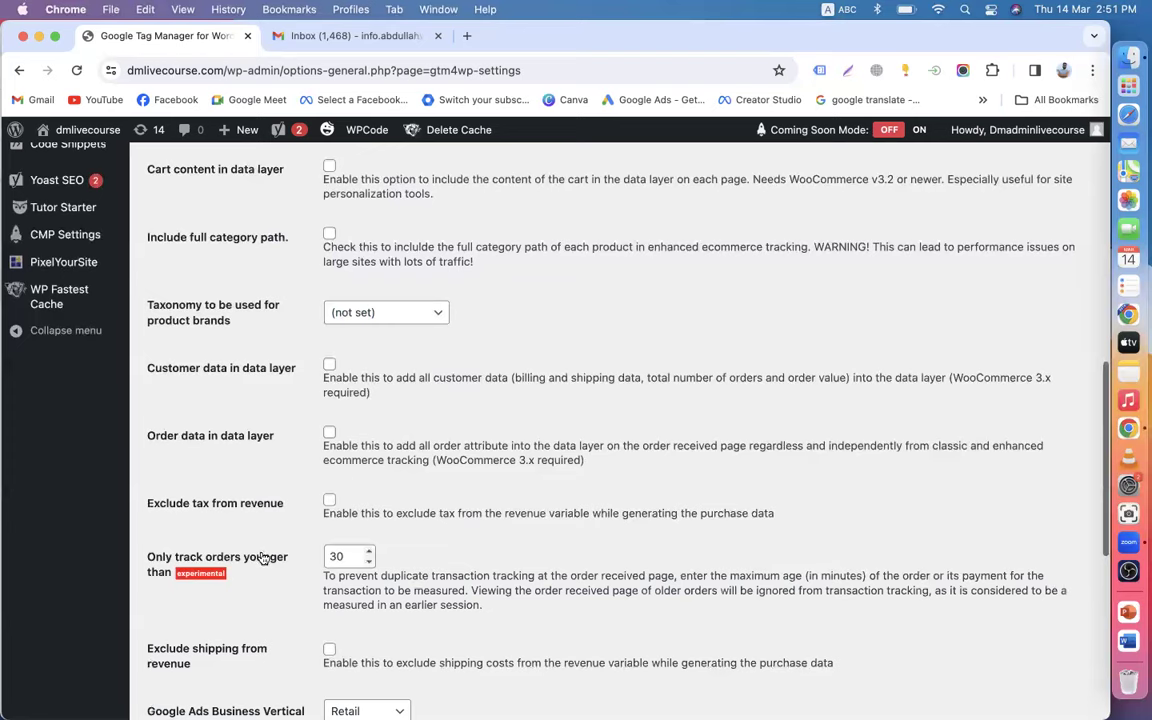
pyautogui.scroll(-5, 264, 540)
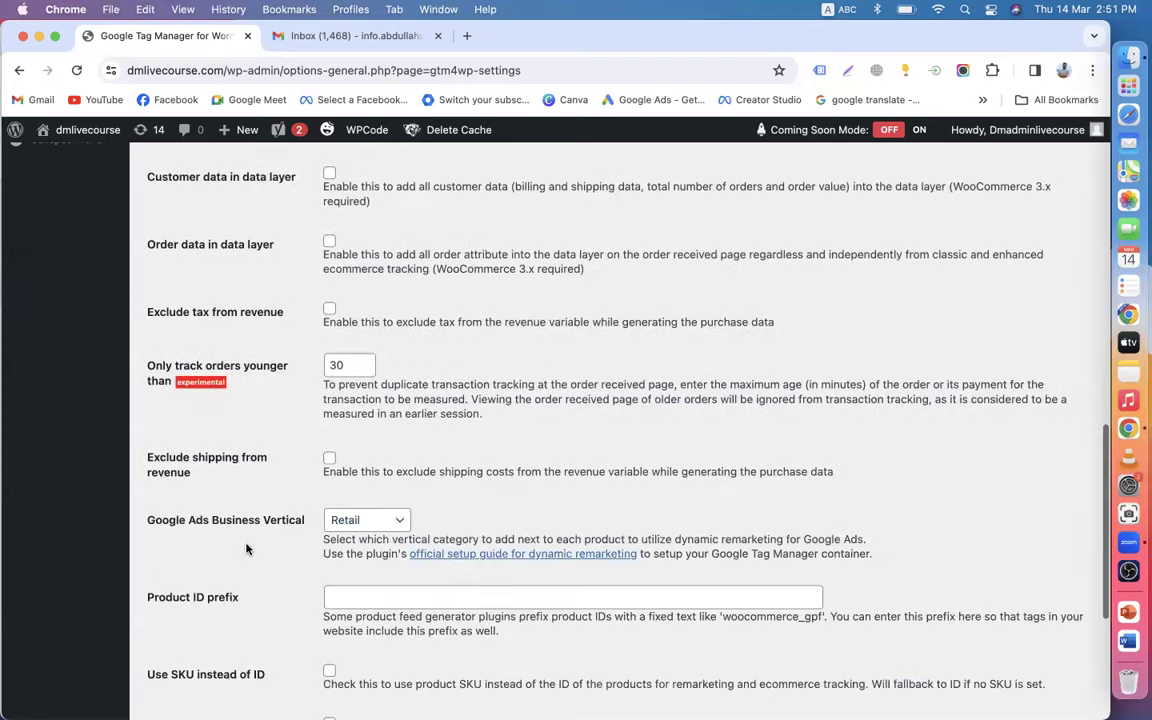
pyautogui.scroll(-5, 264, 540)
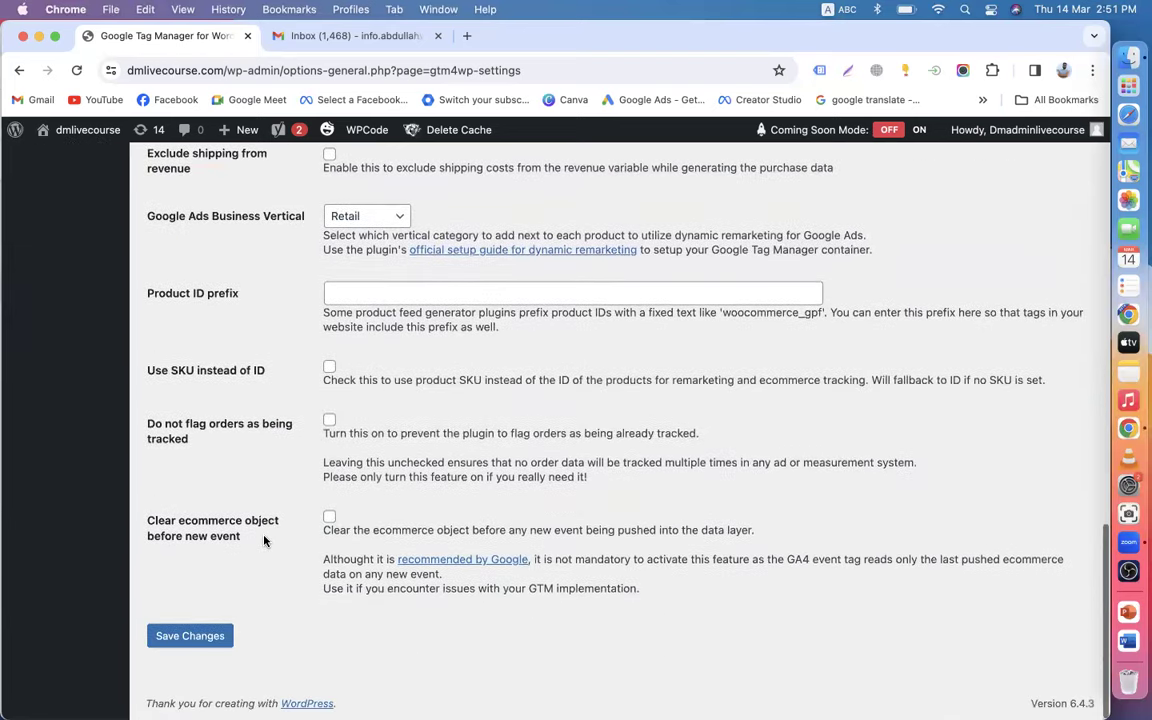
pyautogui.scroll(15, 284, 541)
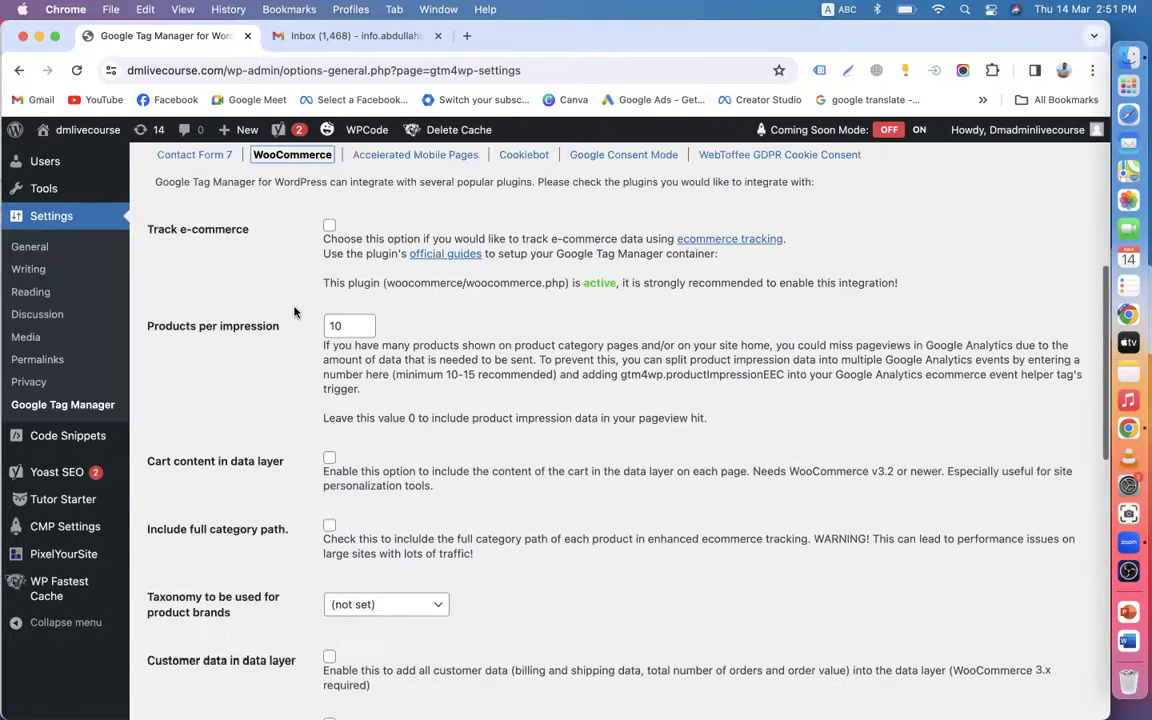
# - Turn on GTM4WP's Track e-commerce option and review the rest of the settings page
pyautogui.click(329, 317)
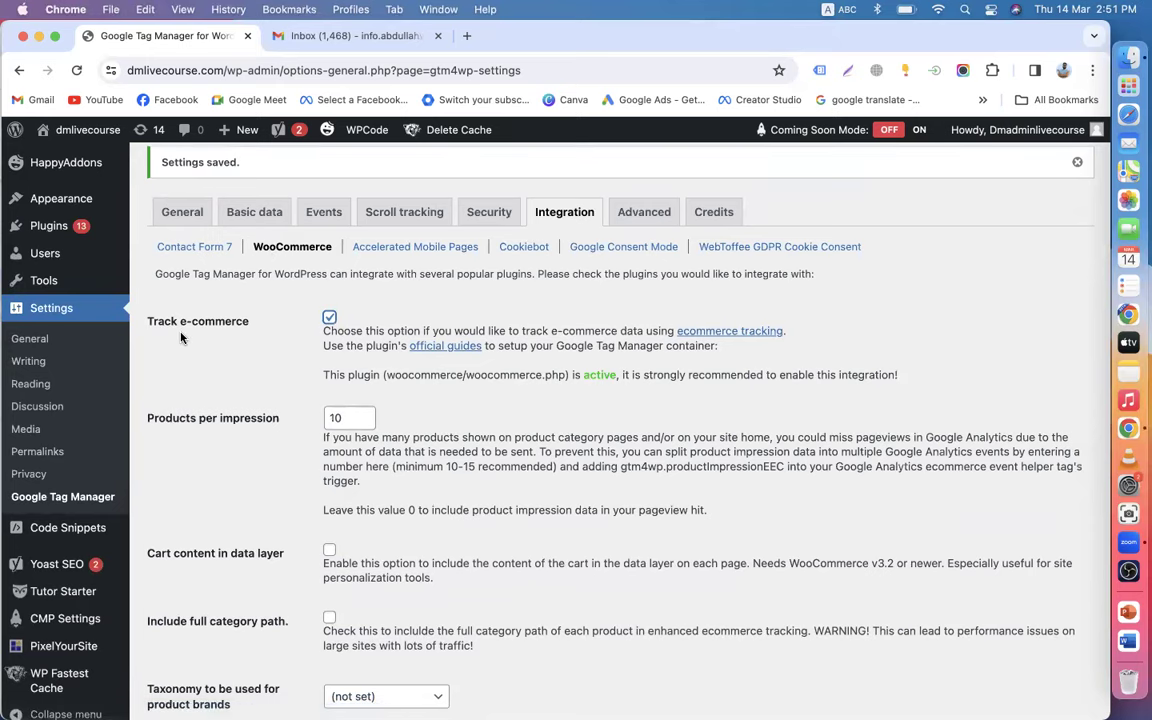
pyautogui.scroll(-5, 316, 355)
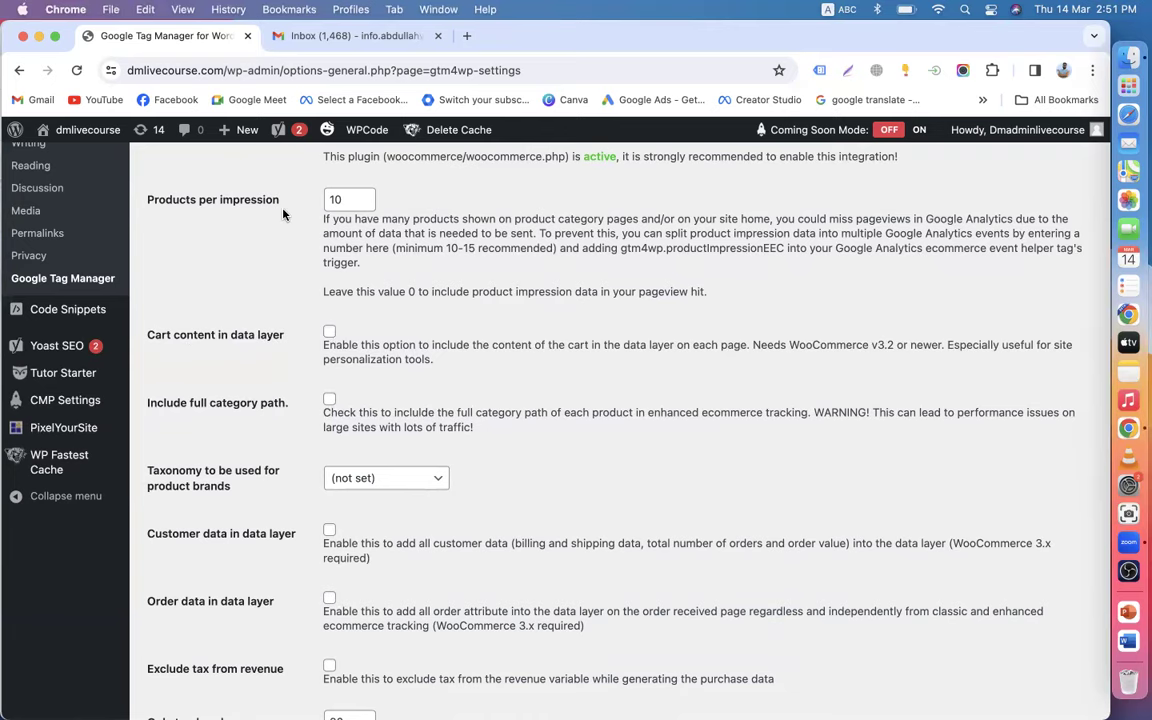
pyautogui.scroll(3, 283, 214)
pyautogui.scroll(-4, 280, 389)
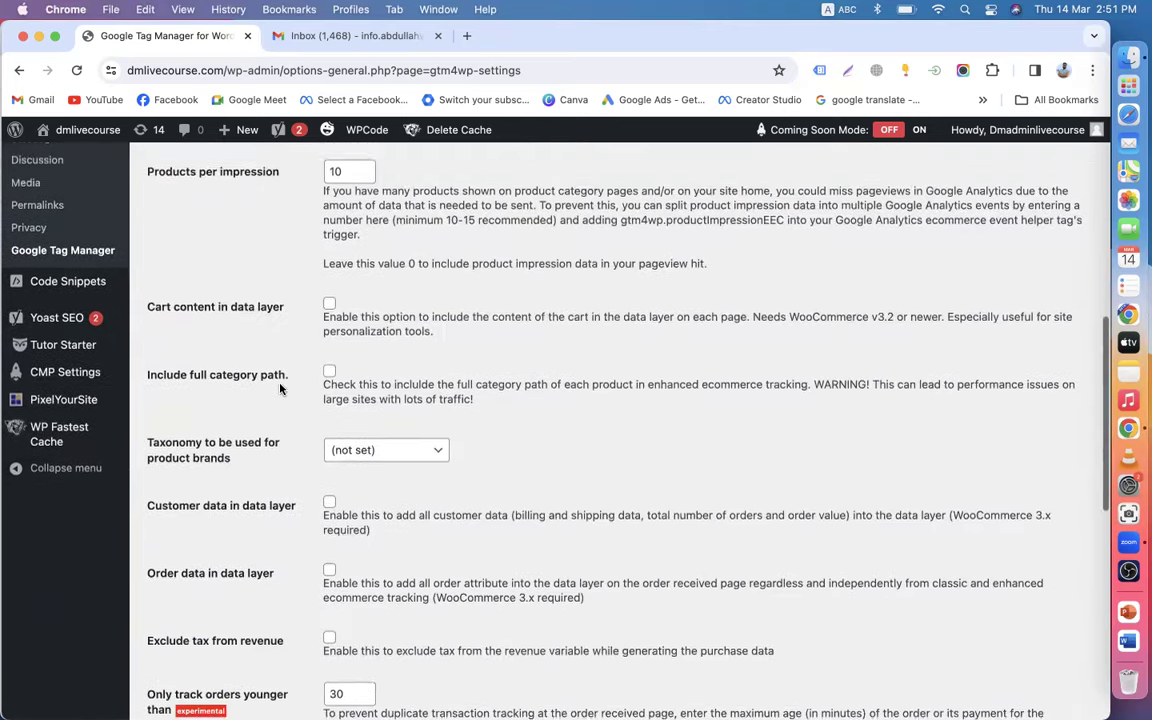
pyautogui.scroll(-4, 280, 389)
pyautogui.scroll(-3, 256, 465)
pyautogui.scroll(-5, 251, 532)
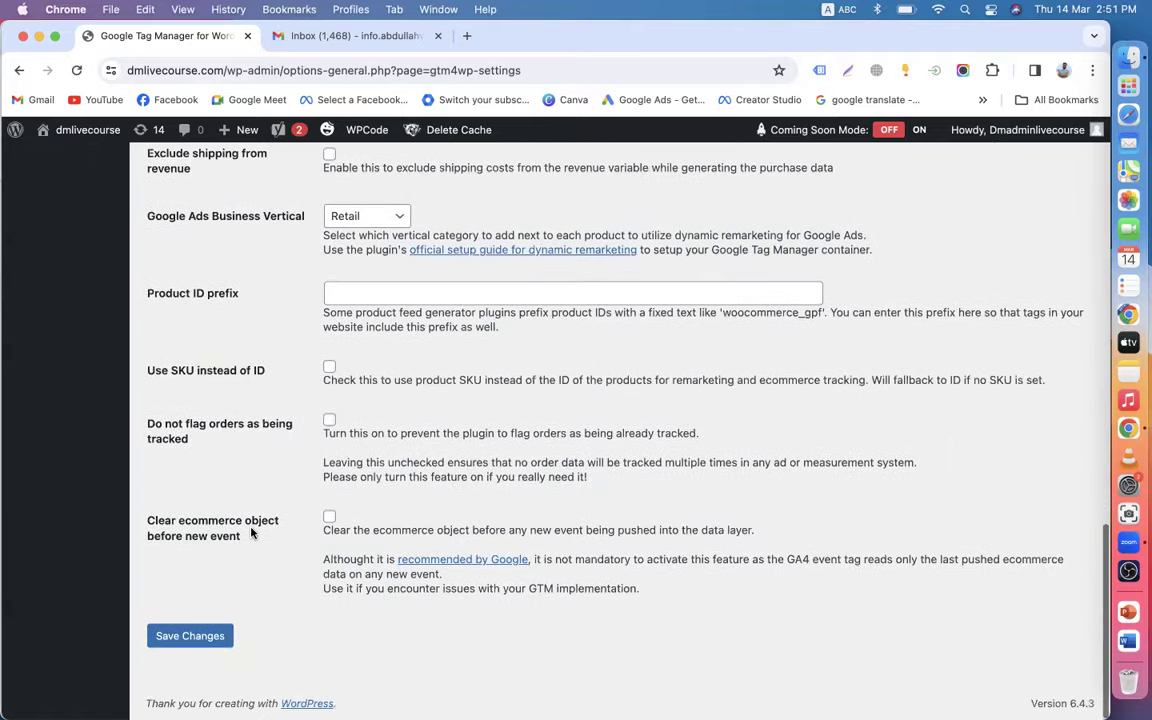
pyautogui.scroll(10, 275, 530)
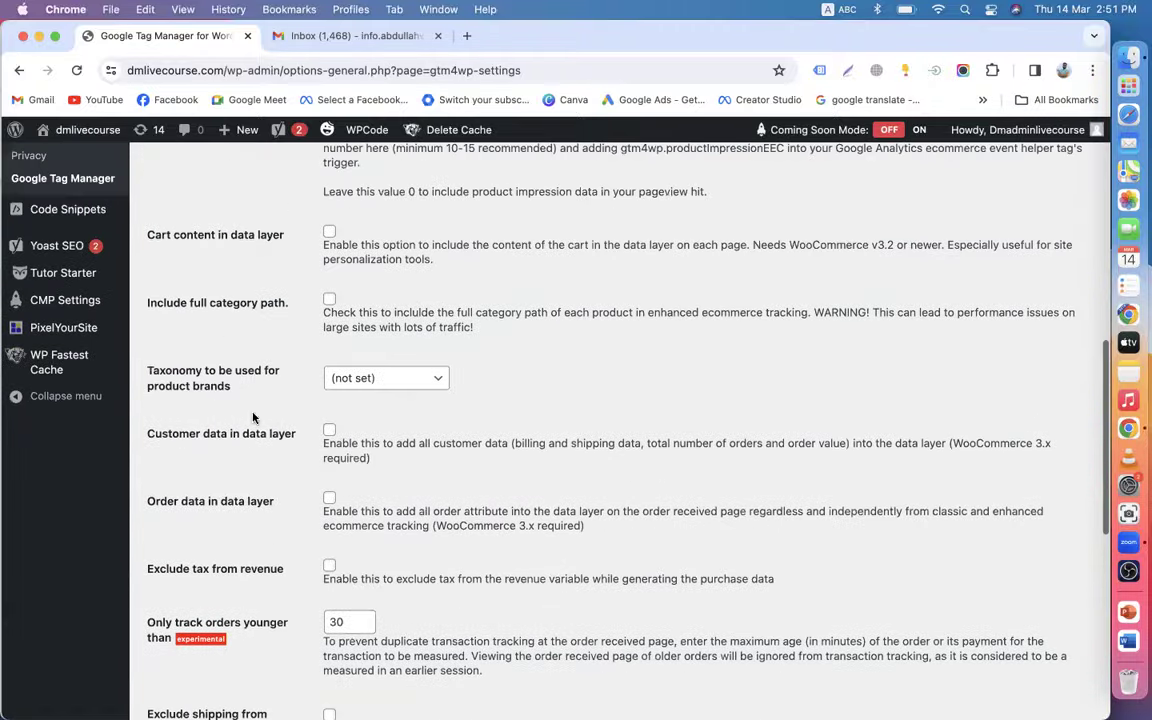
pyautogui.scroll(4, 252, 416)
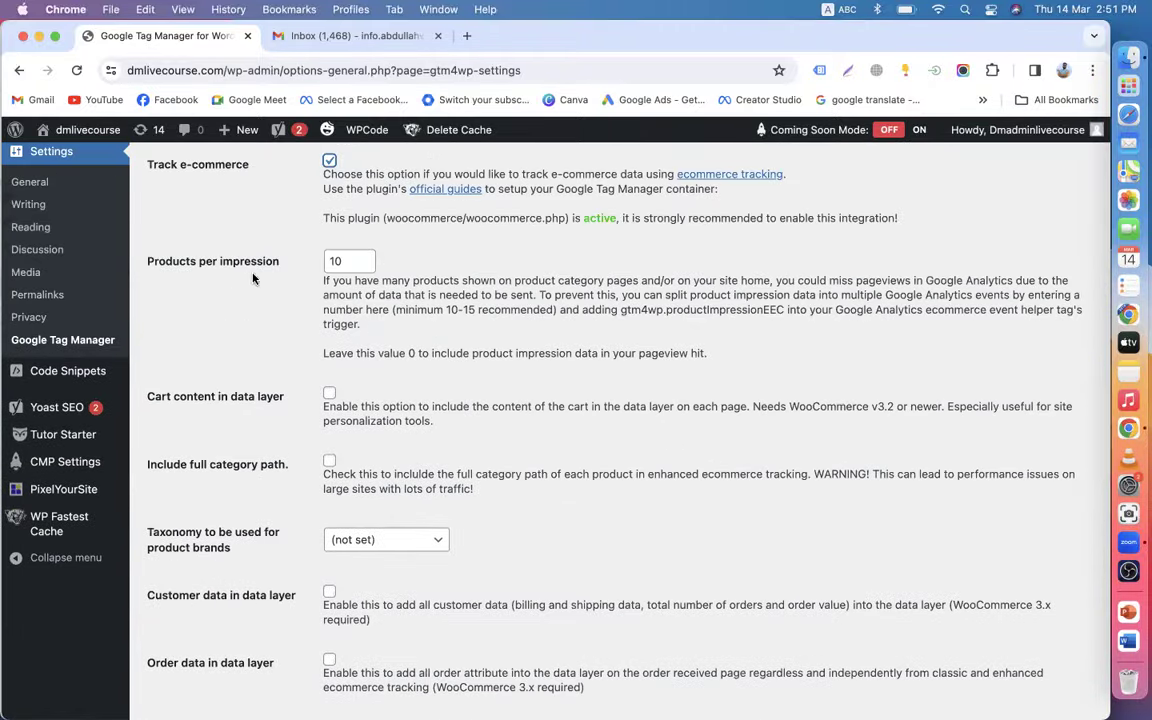
pyautogui.scroll(3, 290, 300)
pyautogui.scroll(-15, 296, 337)
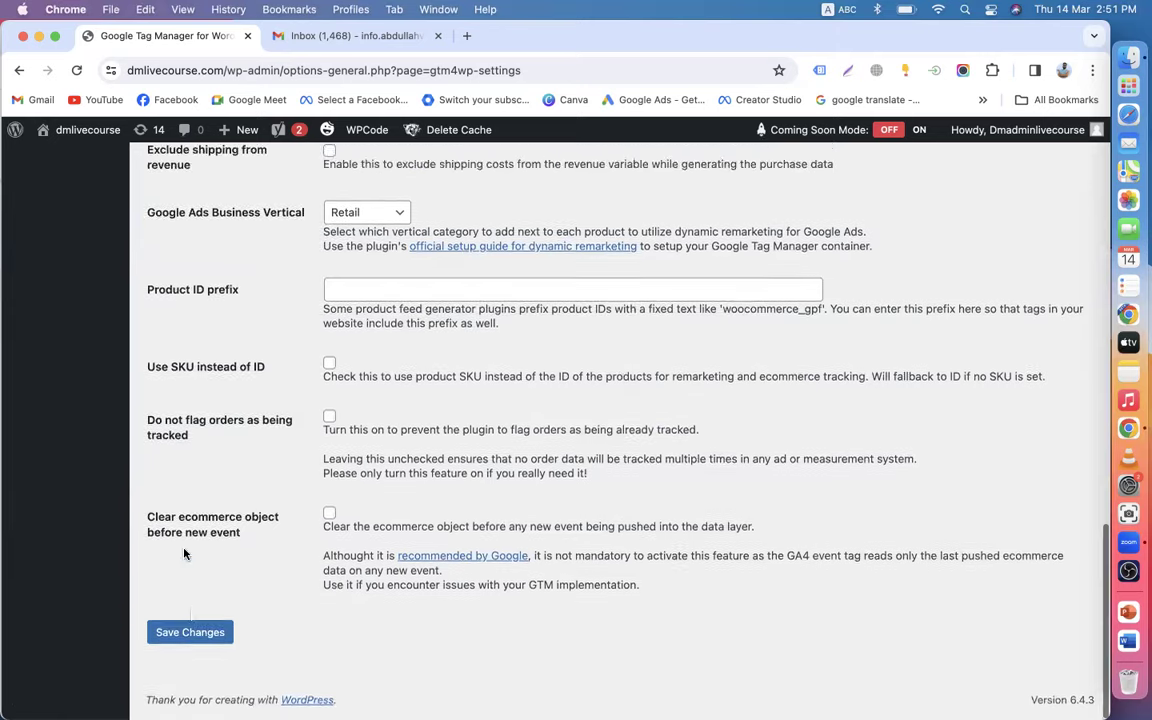
# - Save the GTM4WP settings and check for the Settings saved notice
pyautogui.click(190, 635)
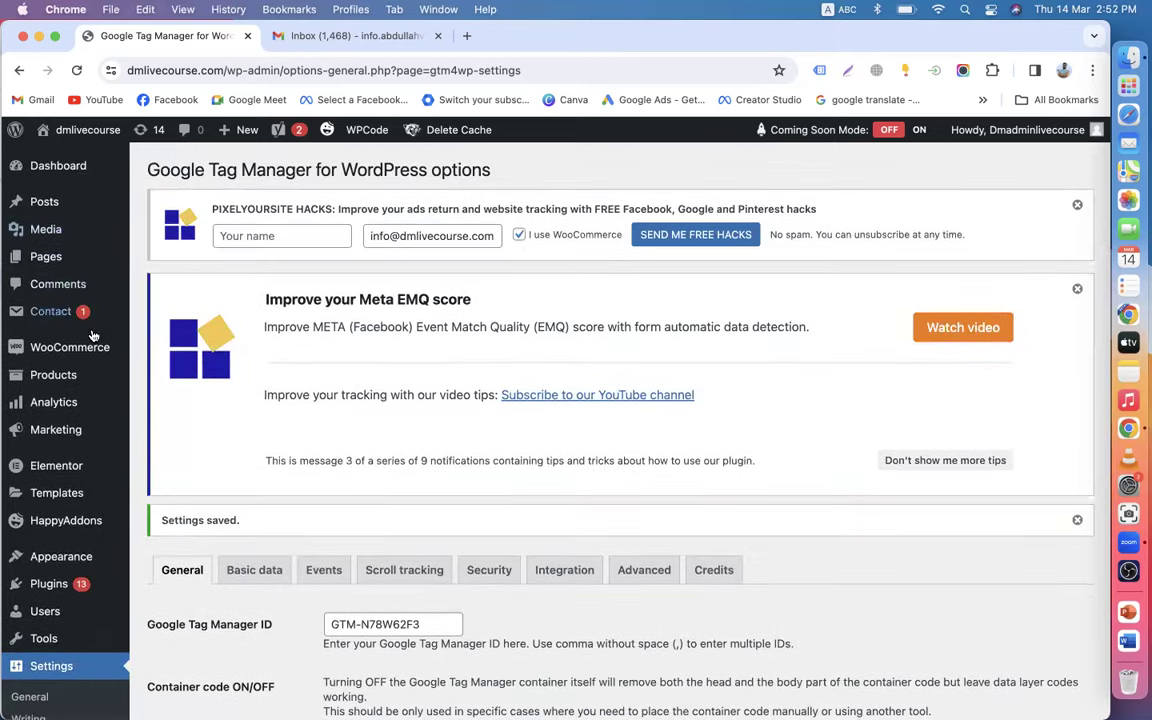
pyautogui.scroll(-15, 93, 335)
pyautogui.scroll(15, 60, 380)
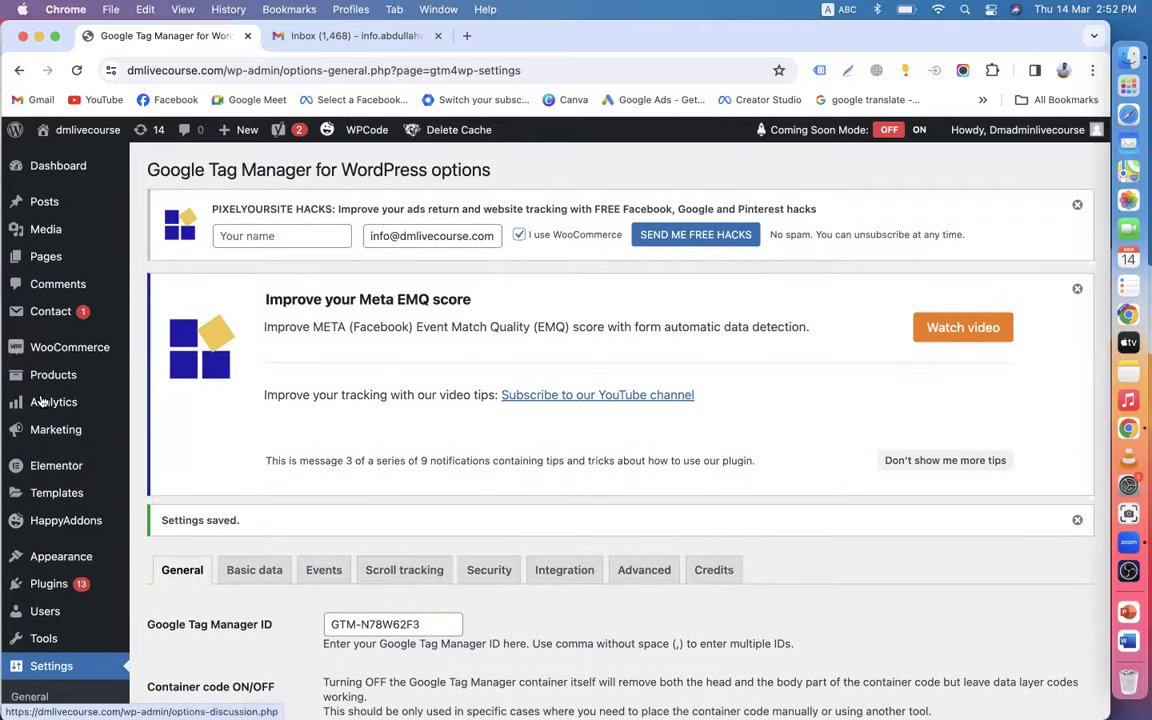
pyautogui.moveTo(42, 401)
pyautogui.scroll(-3, 60, 390)
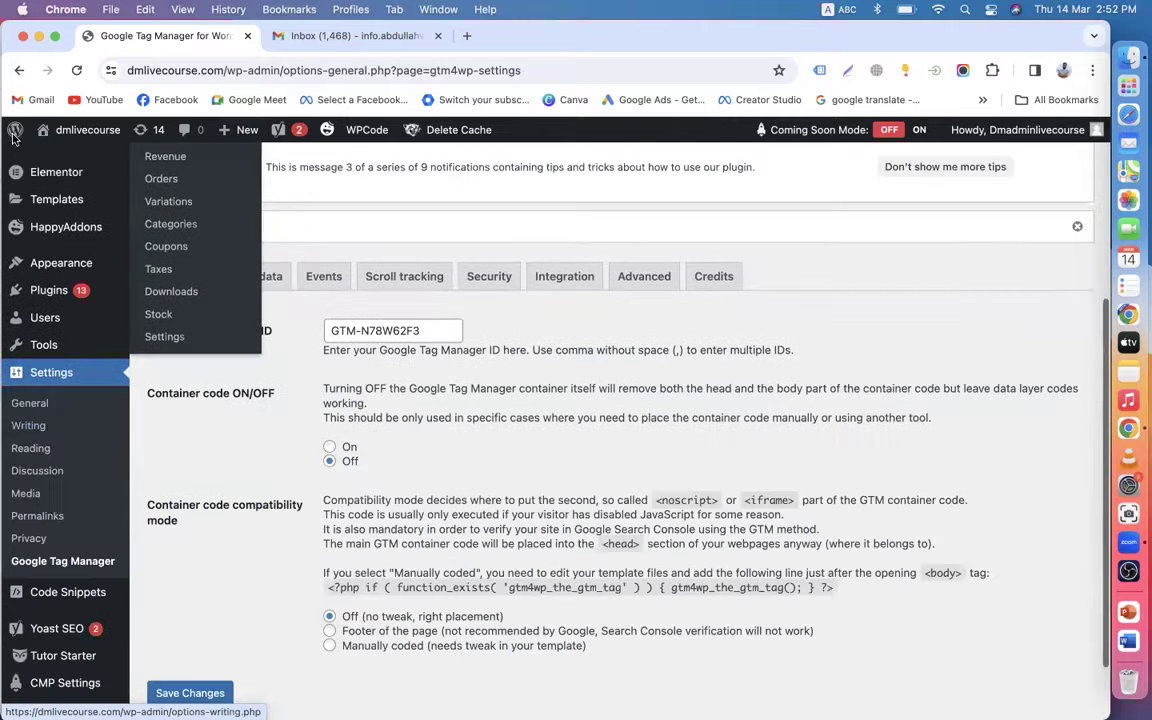
# - Check Gmail's Social and Promotions categories, reload the inbox, and return to Primary
pyautogui.click(379, 36)
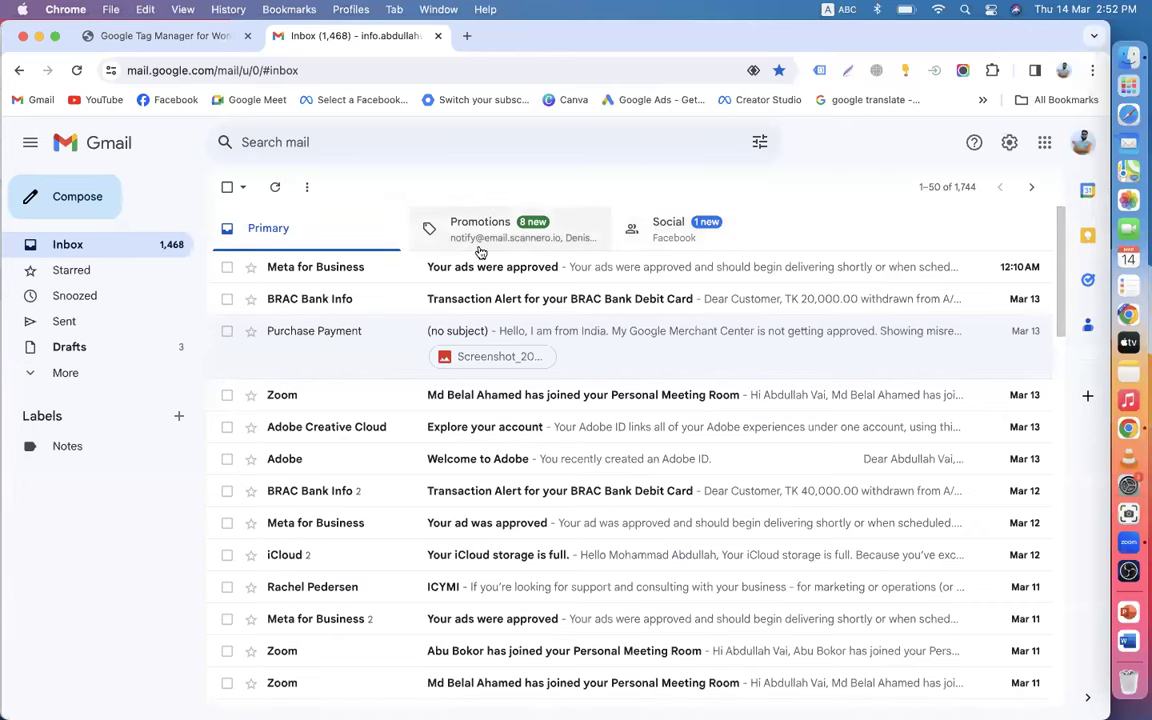
pyautogui.click(676, 238)
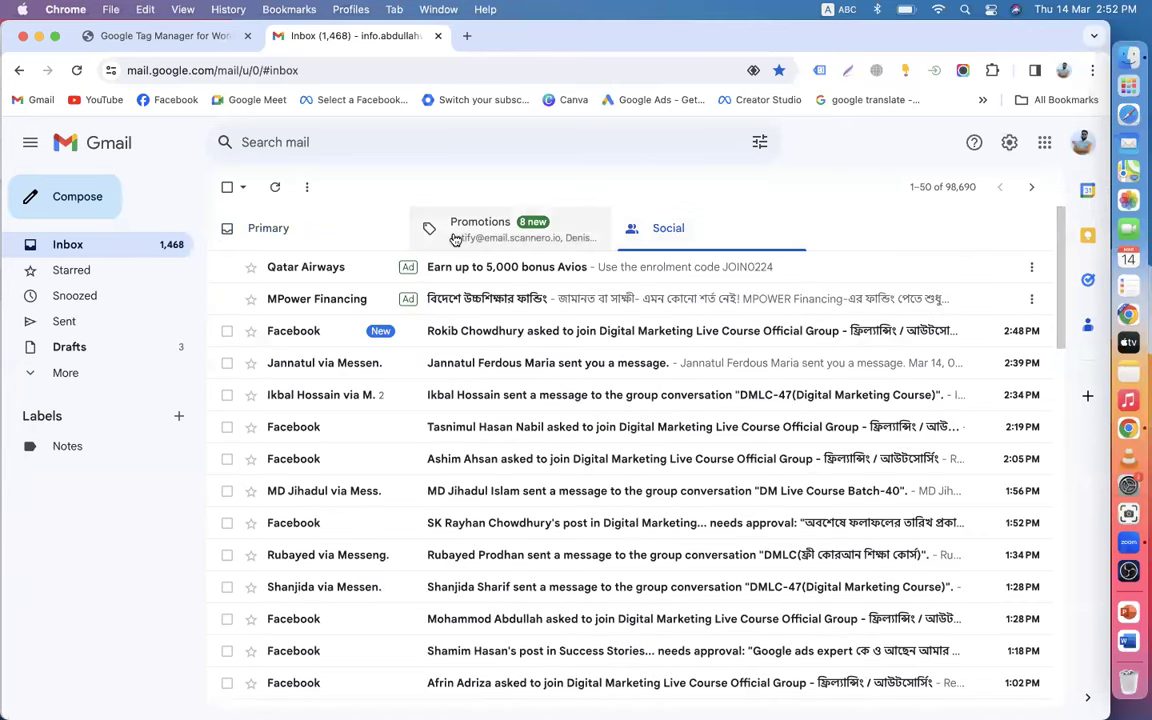
pyautogui.click(452, 236)
pyautogui.click(288, 226)
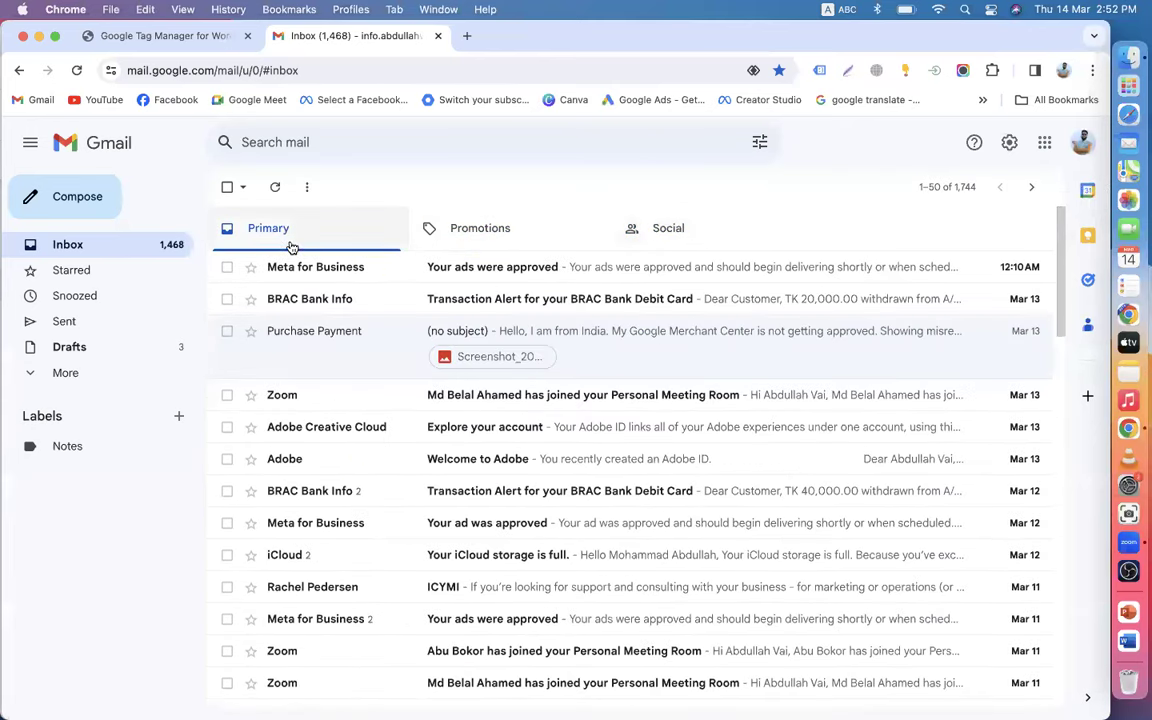
pyautogui.click(474, 246)
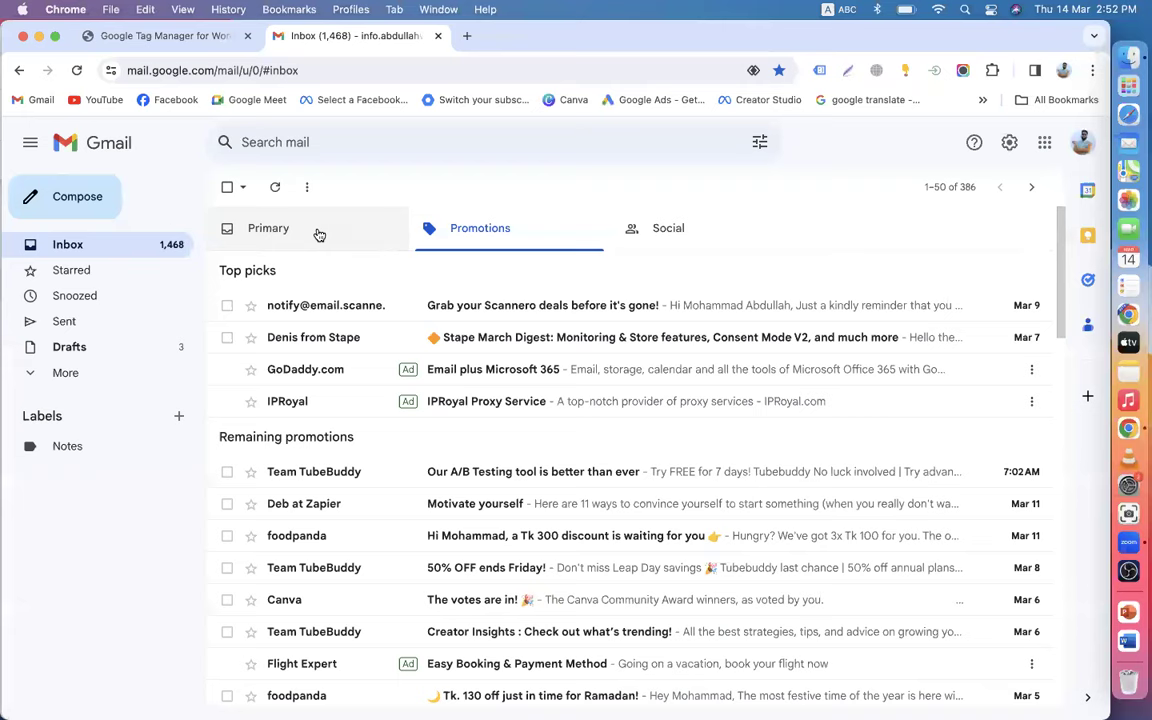
pyautogui.click(319, 235)
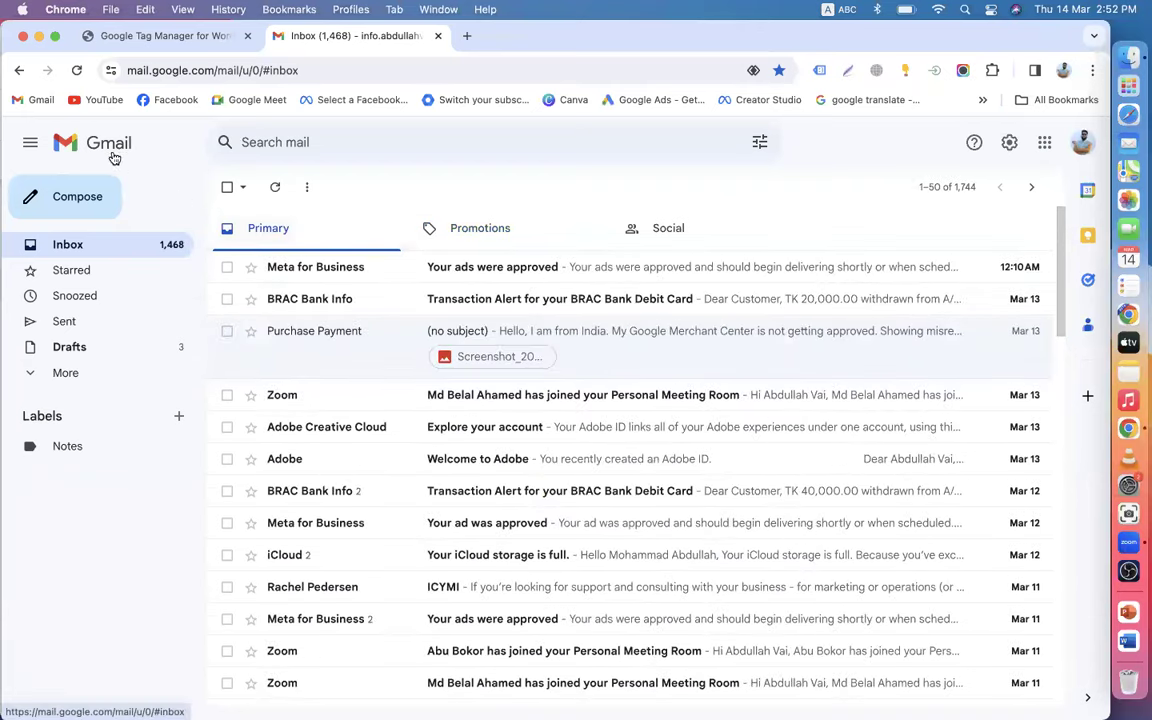
pyautogui.click(80, 70)
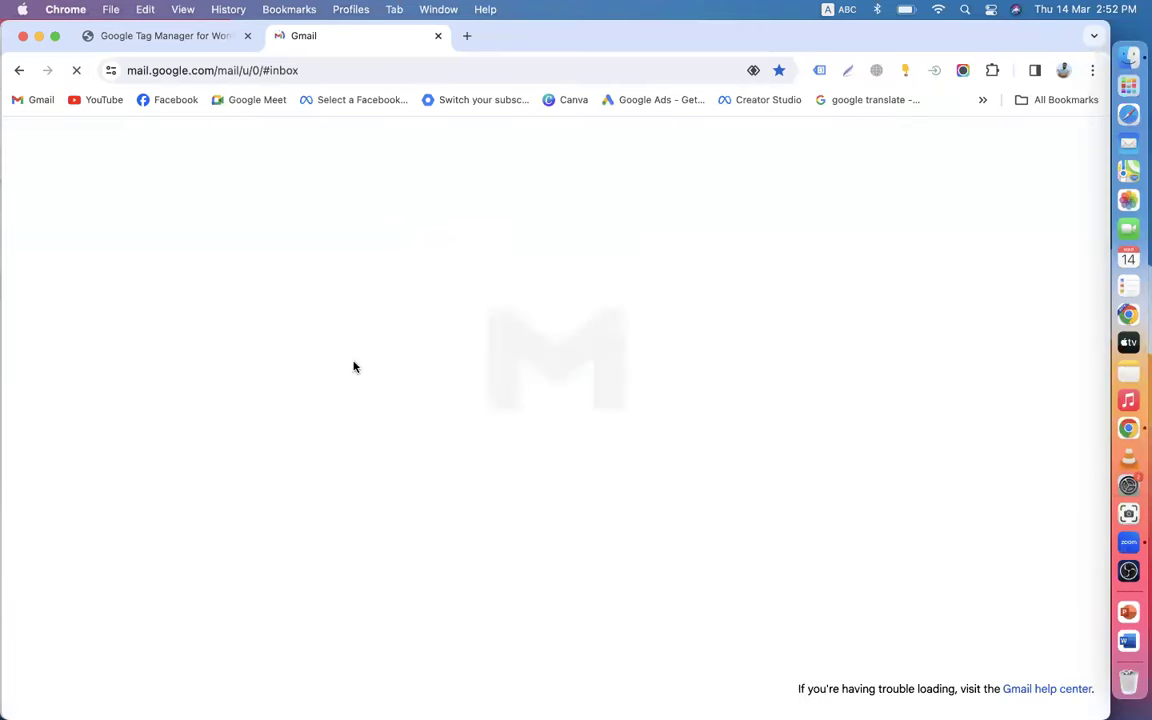
pyautogui.click(671, 249)
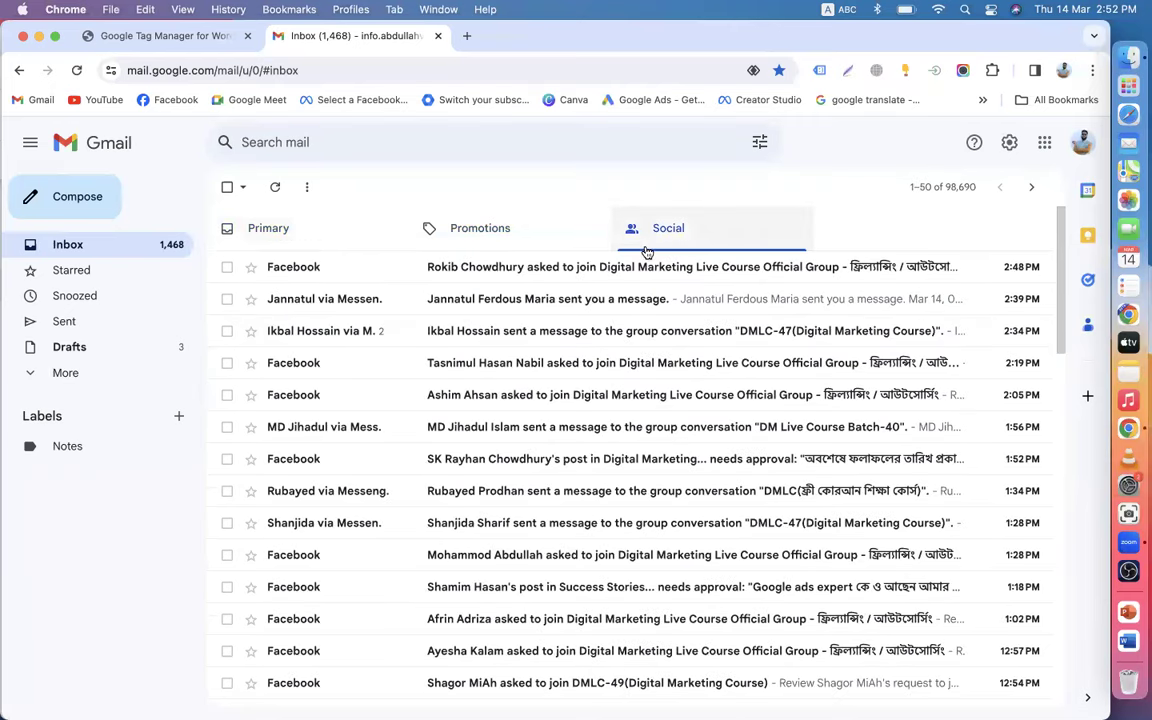
pyautogui.click(360, 236)
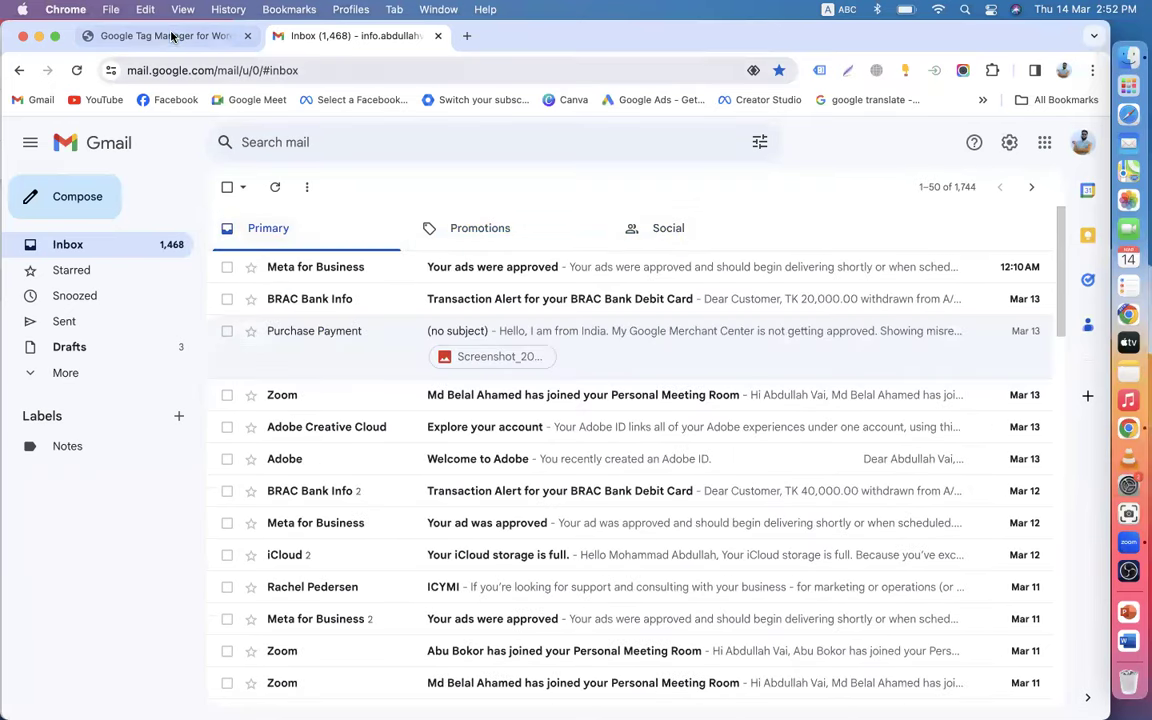
pyautogui.click(168, 36)
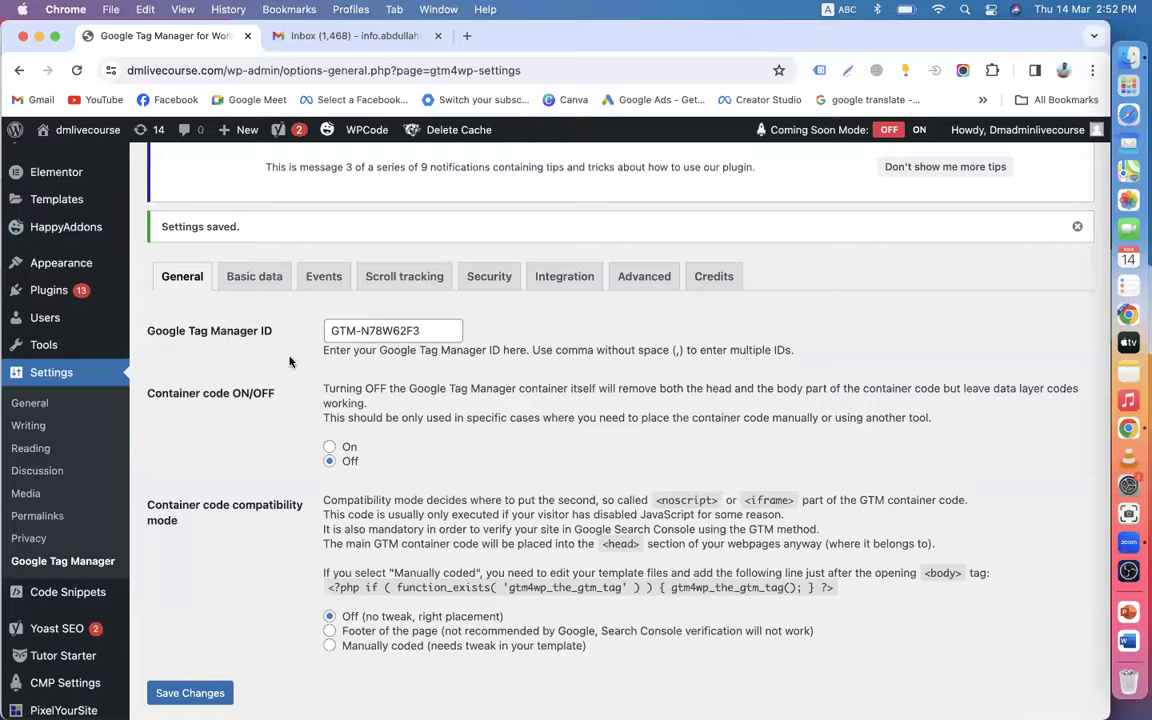
# - Review the saved GTM4WP settings with GTM-N78W62F3 and bring up Chrome's other profiles
pyautogui.scroll(-3, 290, 362)
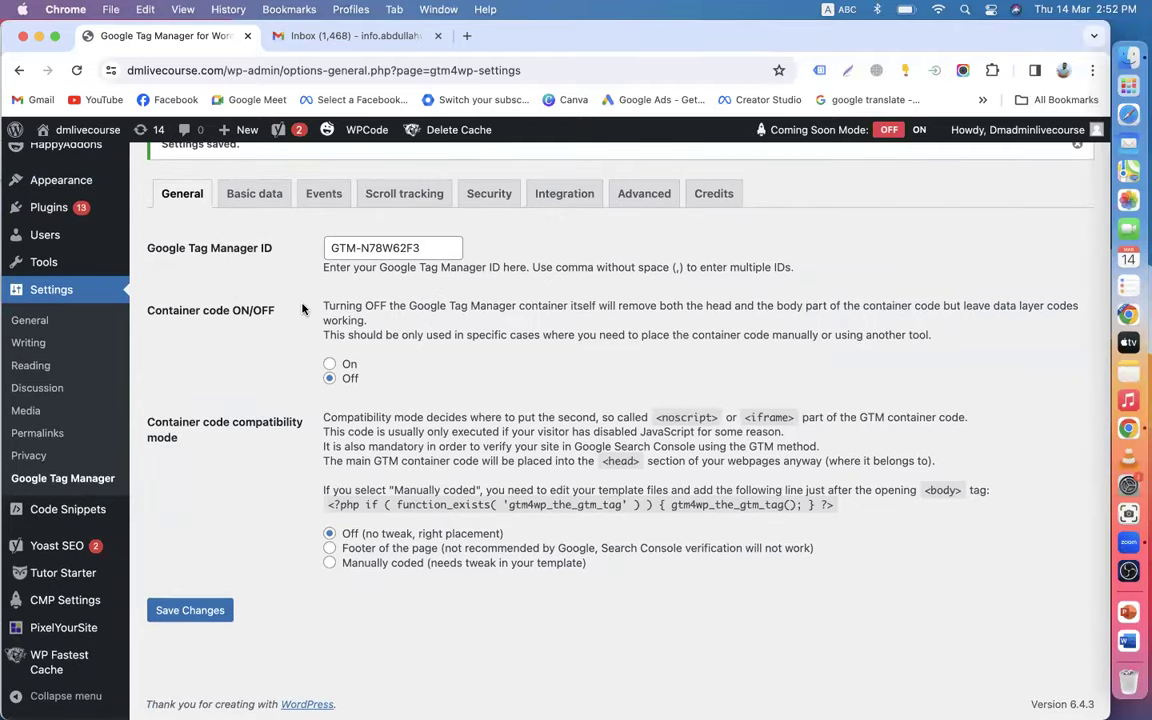
pyautogui.scroll(5, 304, 333)
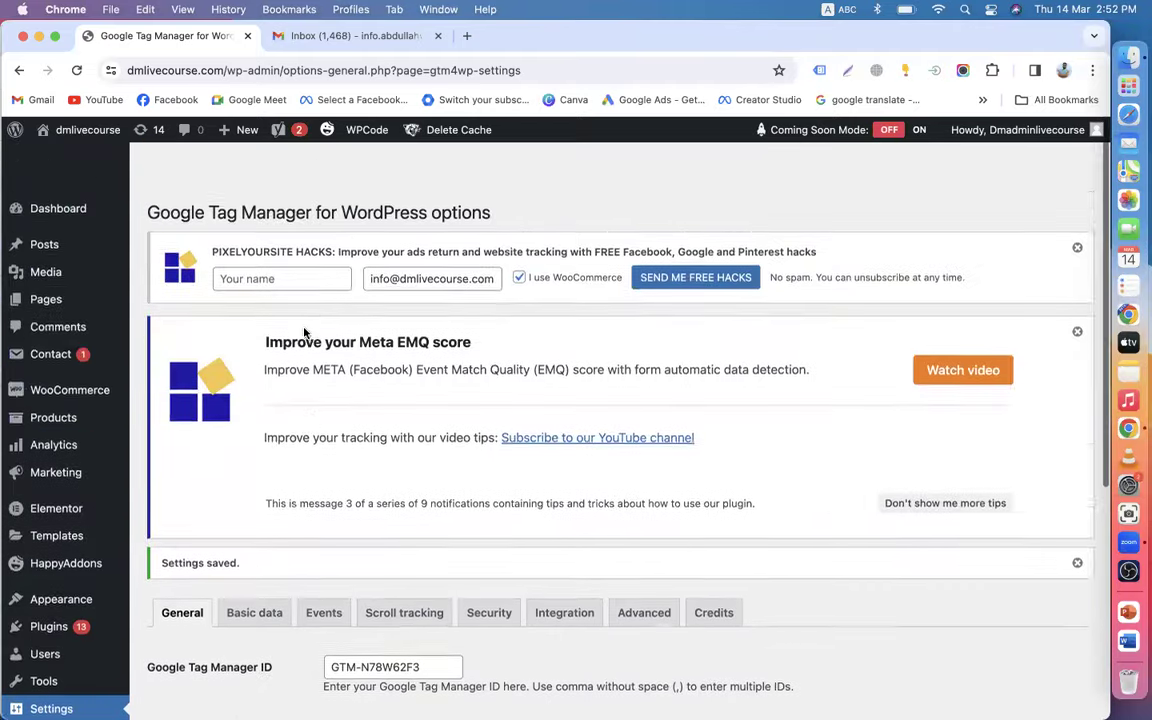
pyautogui.click(1059, 74)
pyautogui.scroll(-5, 965, 440)
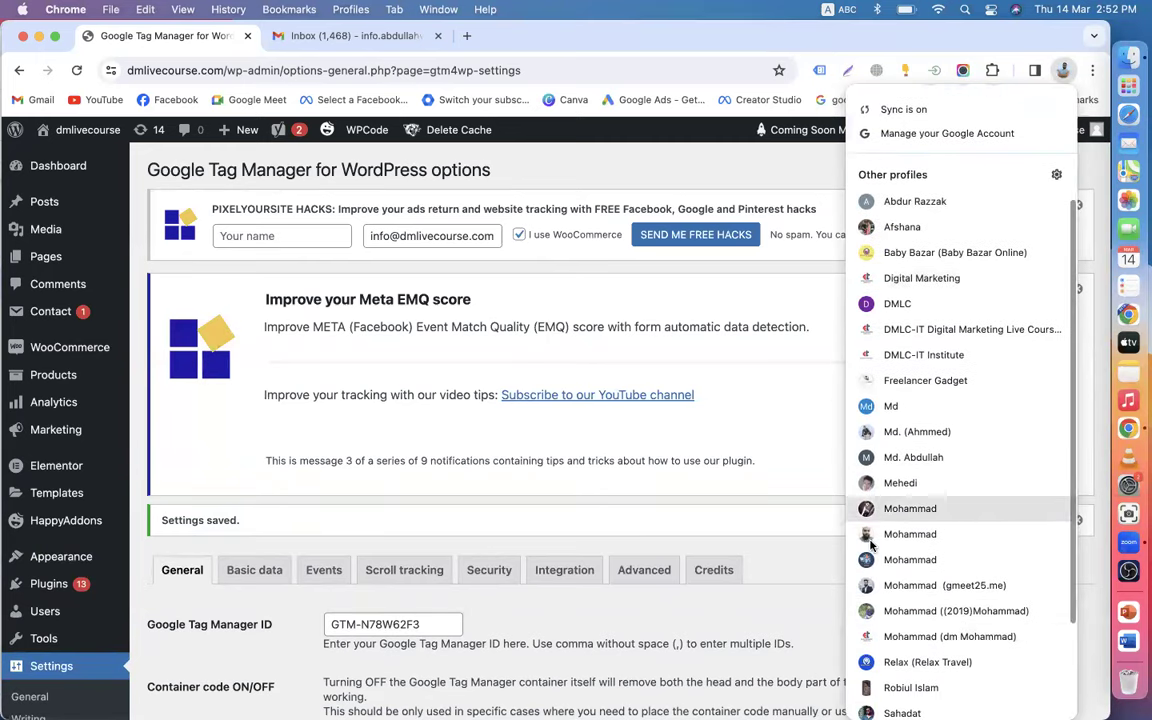
# - In the DMLC-IT Institute profile, view and then dismiss the GTM-N78W62F3 install snippets
pyautogui.click(920, 354)
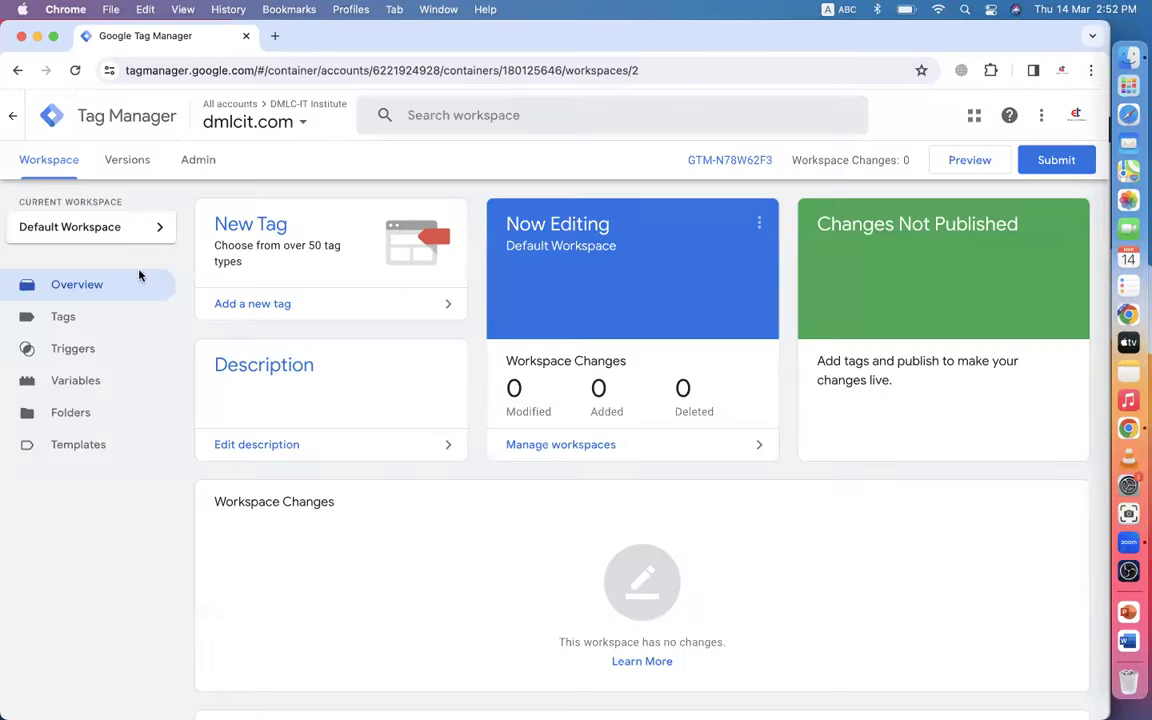
pyautogui.click(90, 287)
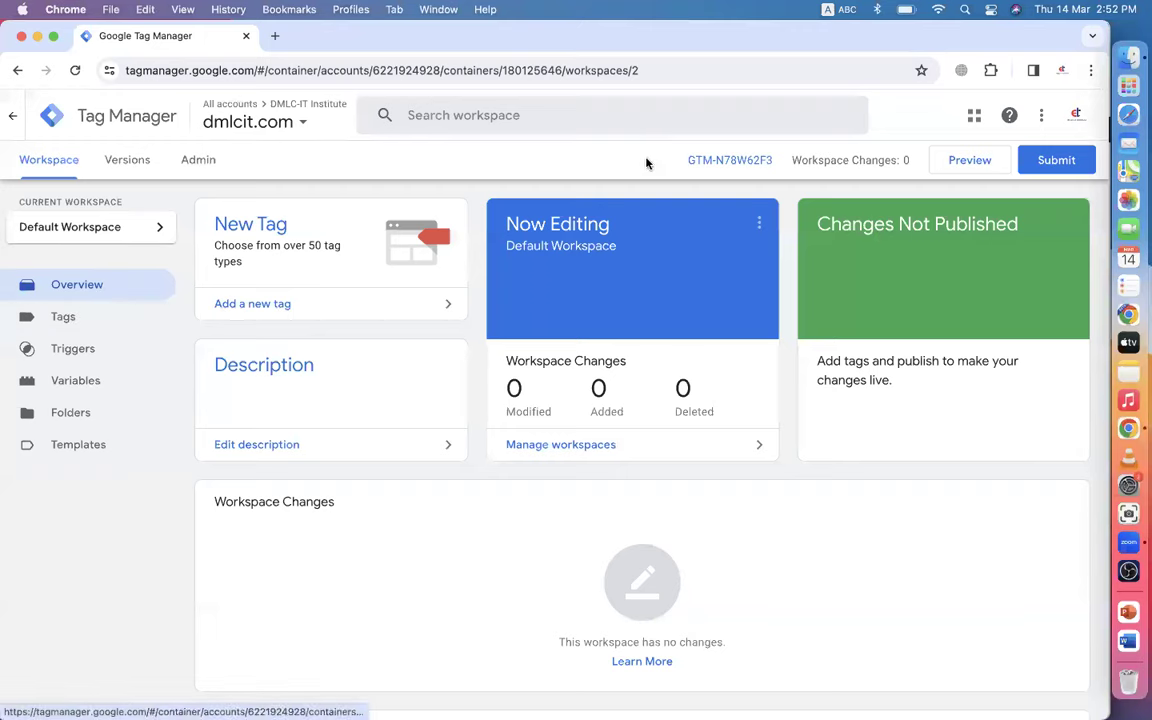
pyautogui.click(727, 160)
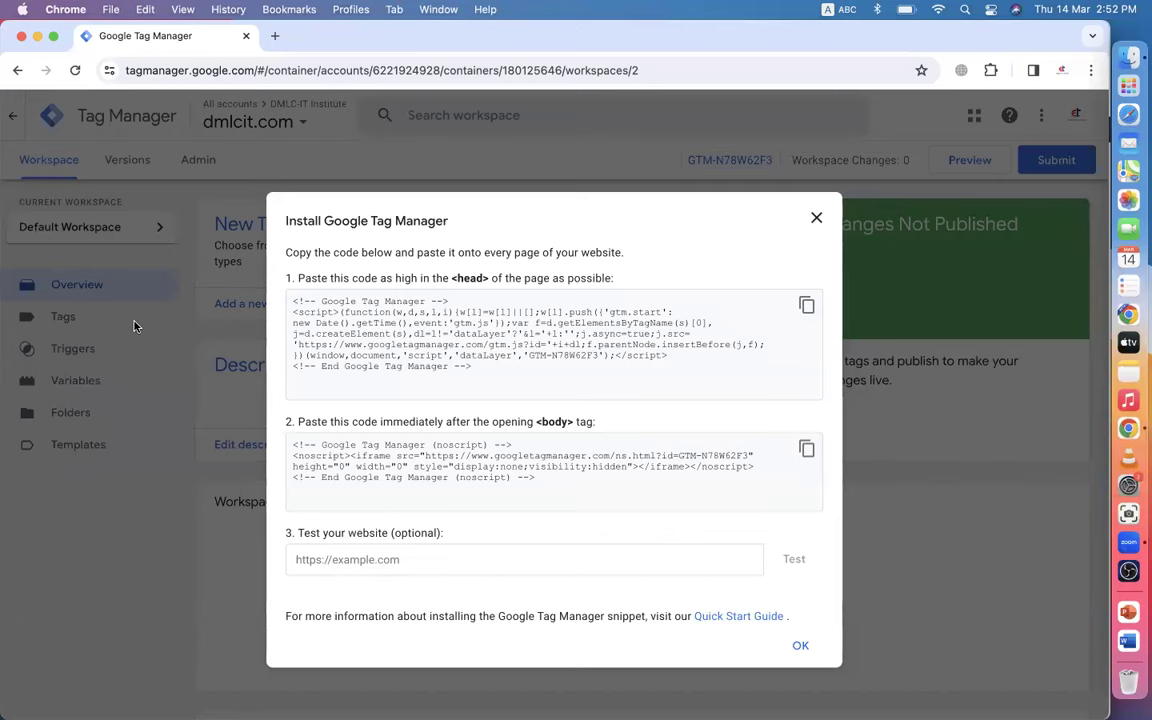
pyautogui.click(814, 219)
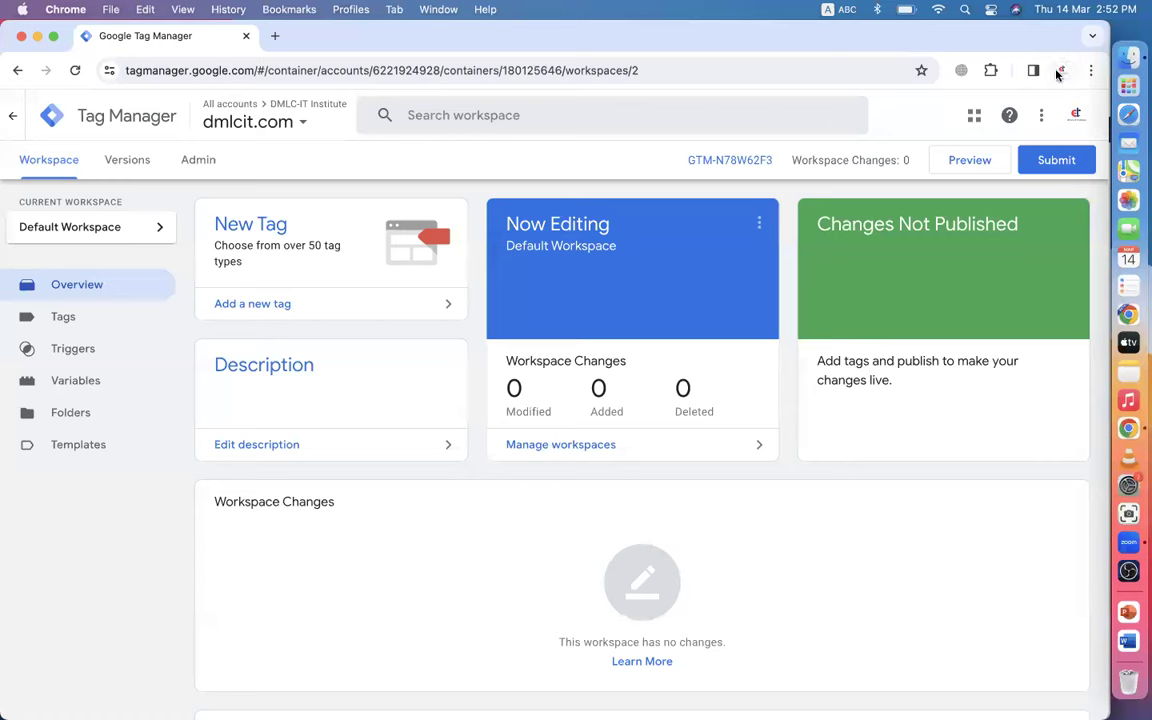
# - Switch to the Shopify Chrome profile and sign in to the DigitalMarketingBatch19 store admin
pyautogui.click(1062, 70)
pyautogui.scroll(-3, 962, 400)
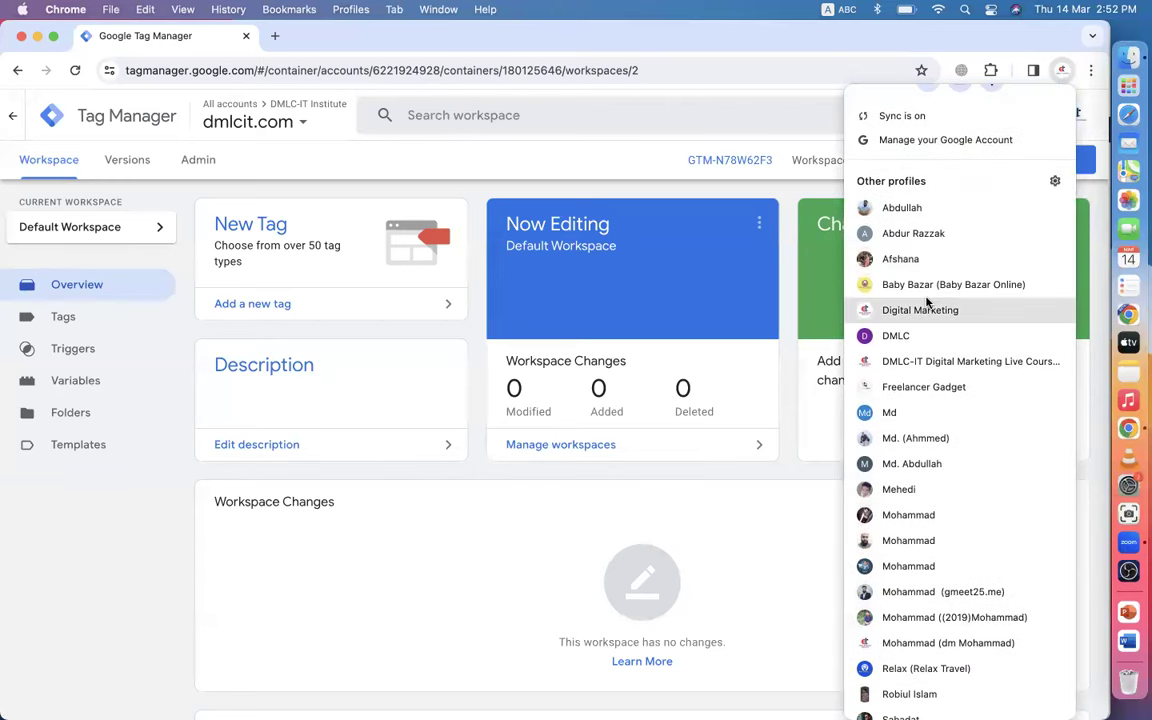
pyautogui.click(930, 412)
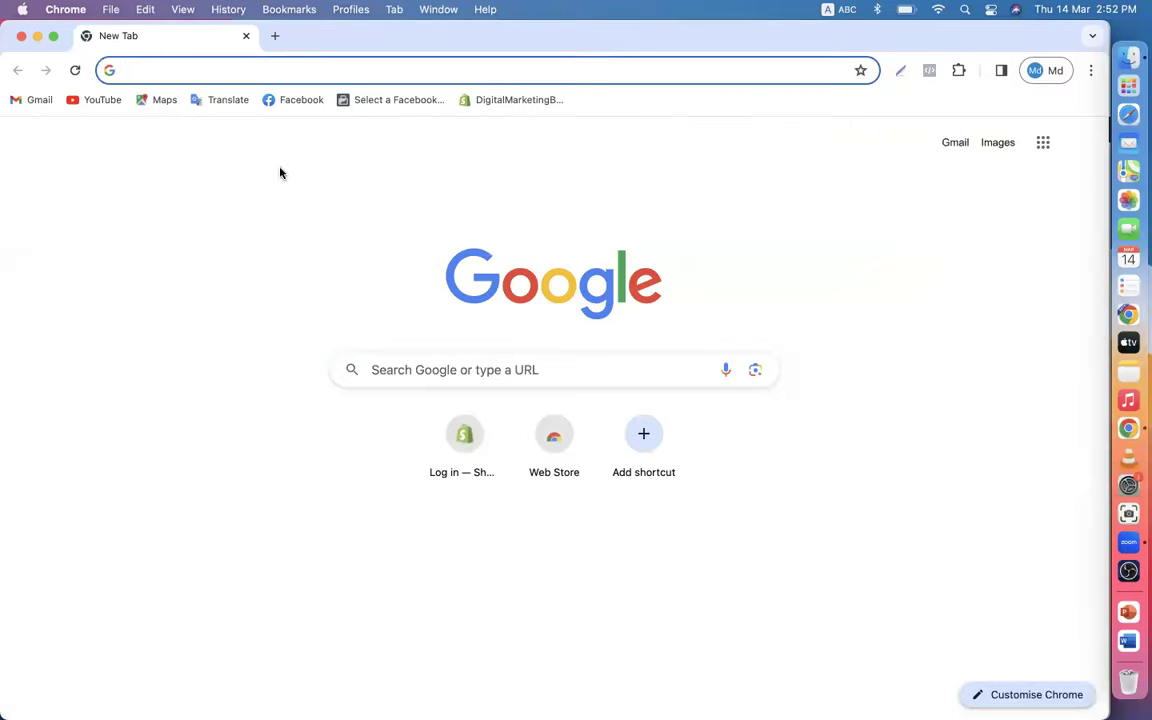
pyautogui.click(490, 104)
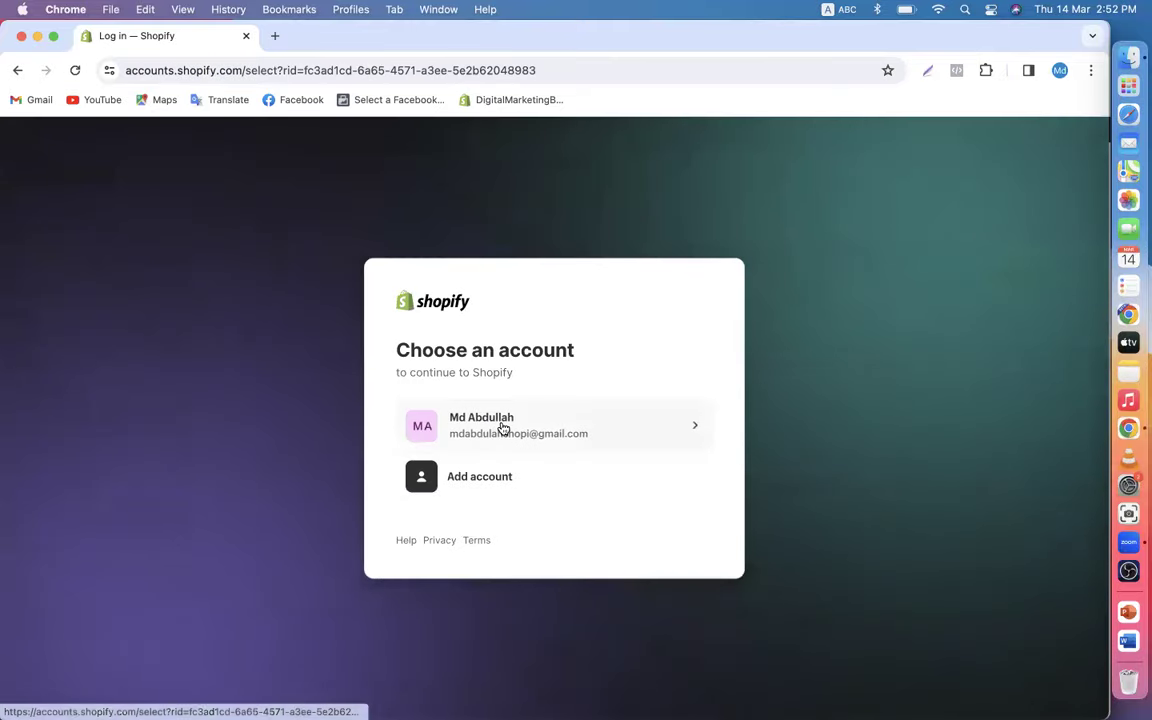
pyautogui.click(503, 428)
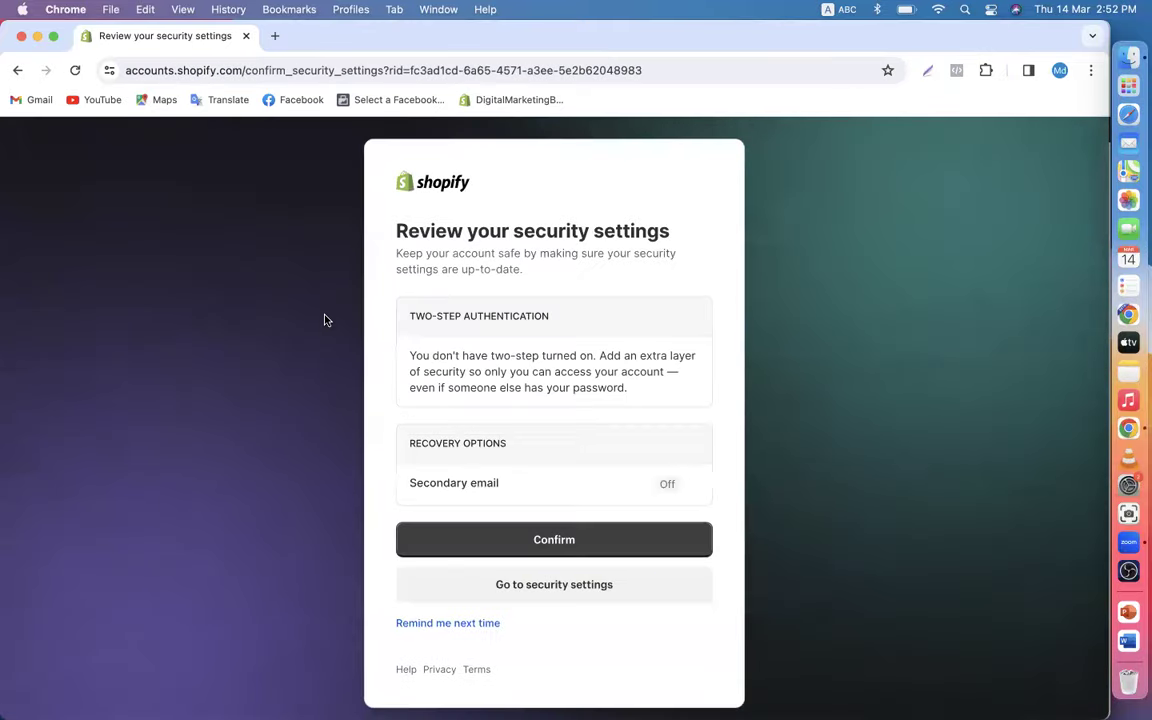
pyautogui.click(545, 541)
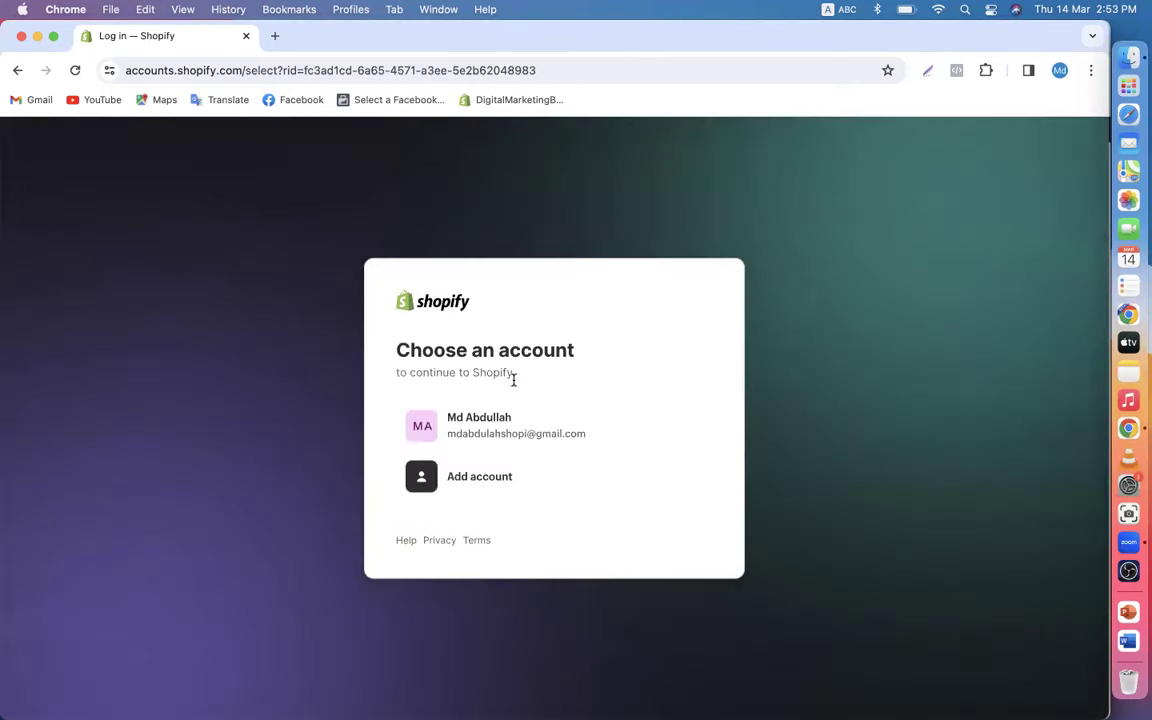
pyautogui.click(501, 440)
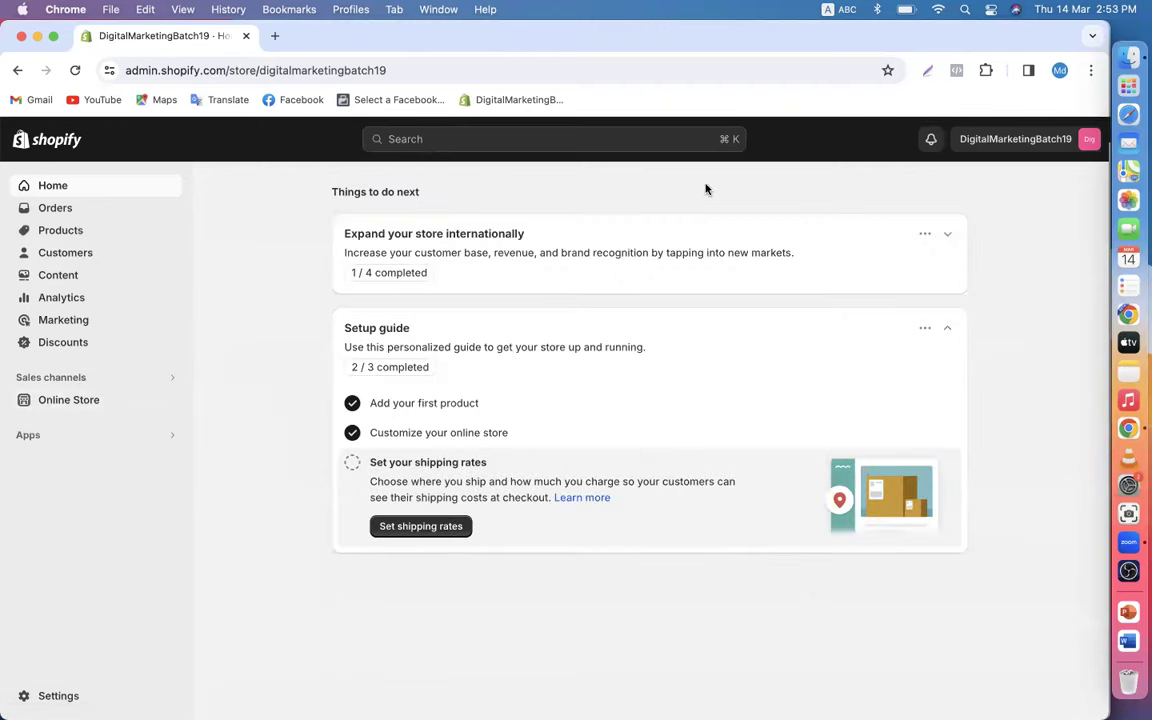
# - Return to the DMLC-IT Institute profile and copy the GTM-N78W62F3 head install snippet
pyautogui.click(1059, 70)
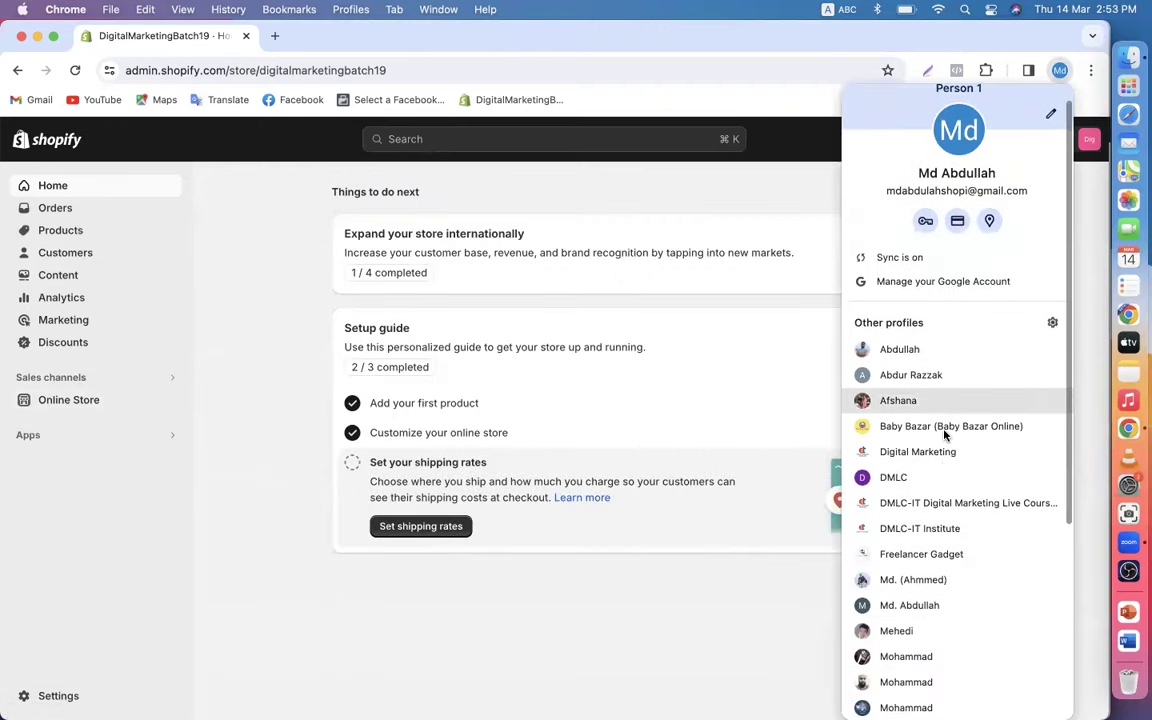
pyautogui.click(883, 374)
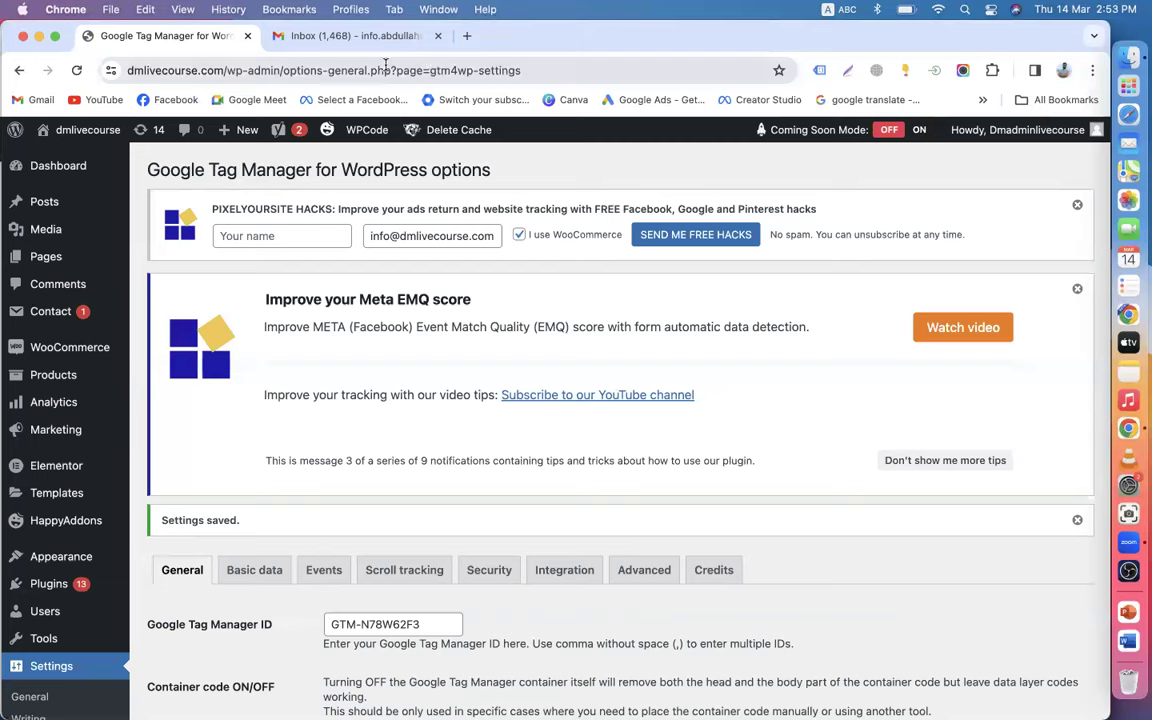
pyautogui.click(1062, 72)
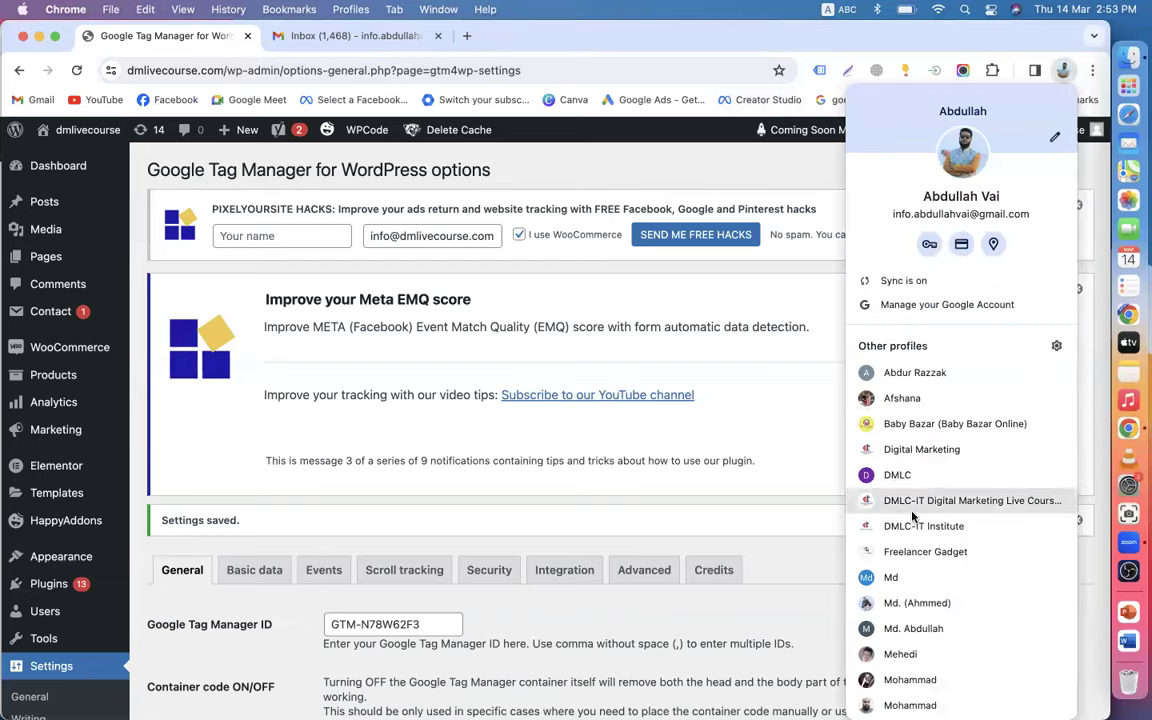
pyautogui.click(855, 524)
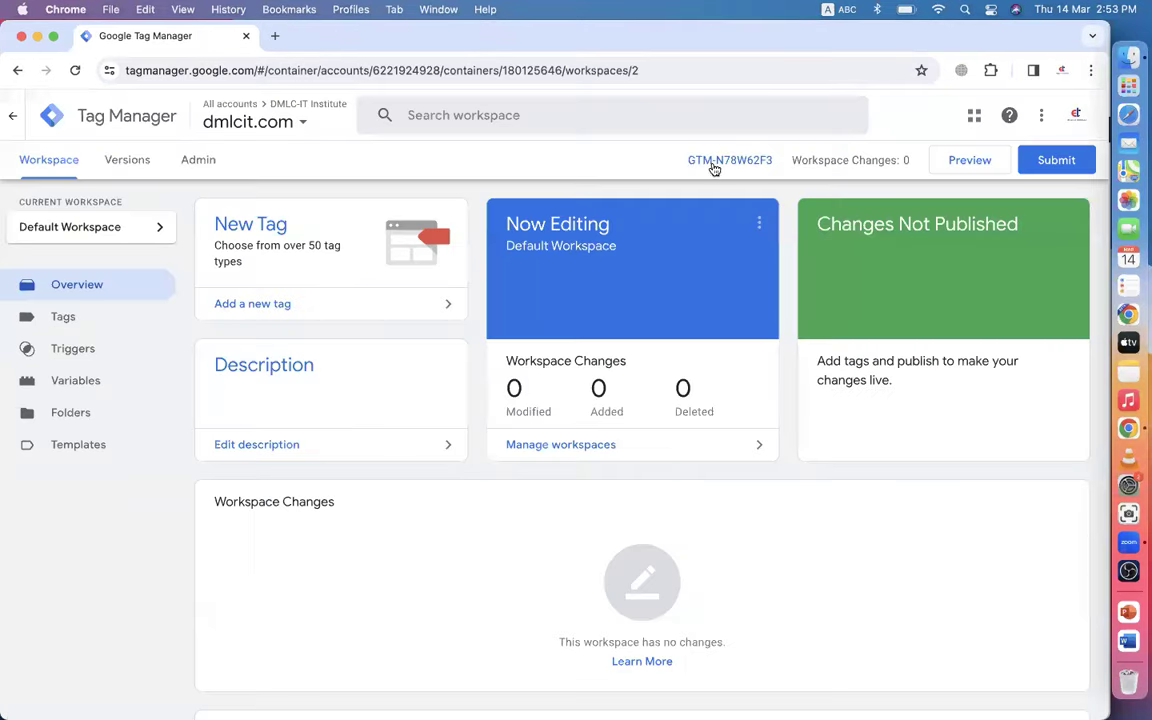
pyautogui.click(713, 162)
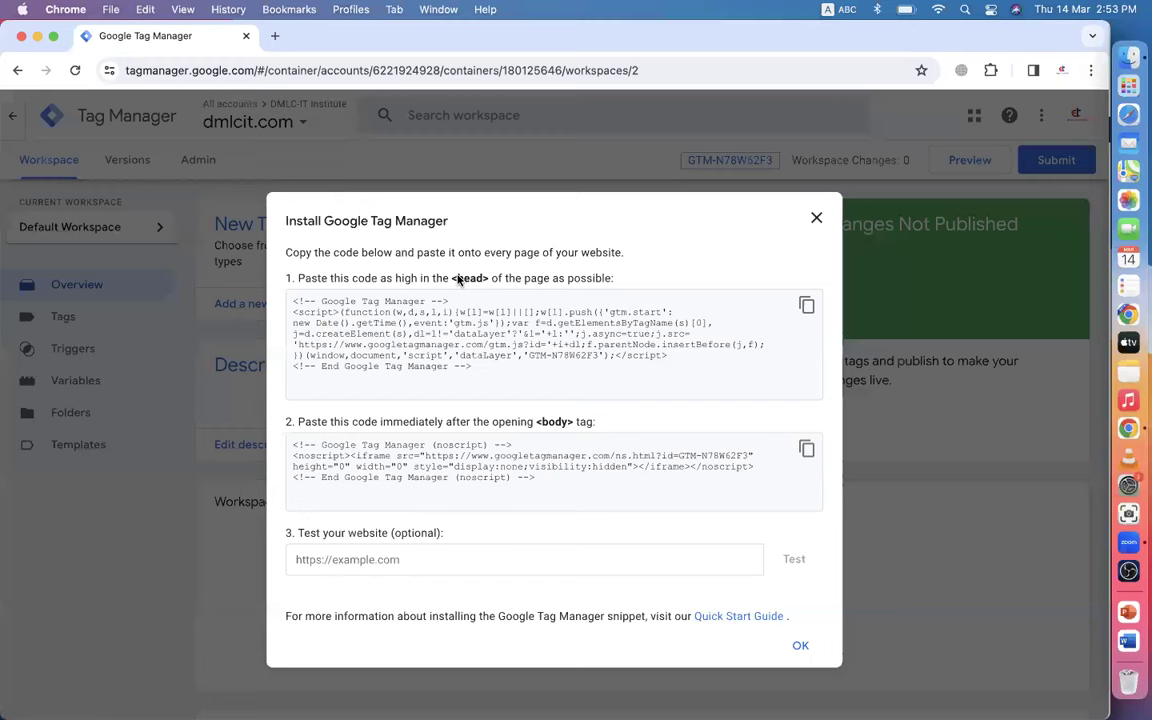
pyautogui.click(808, 308)
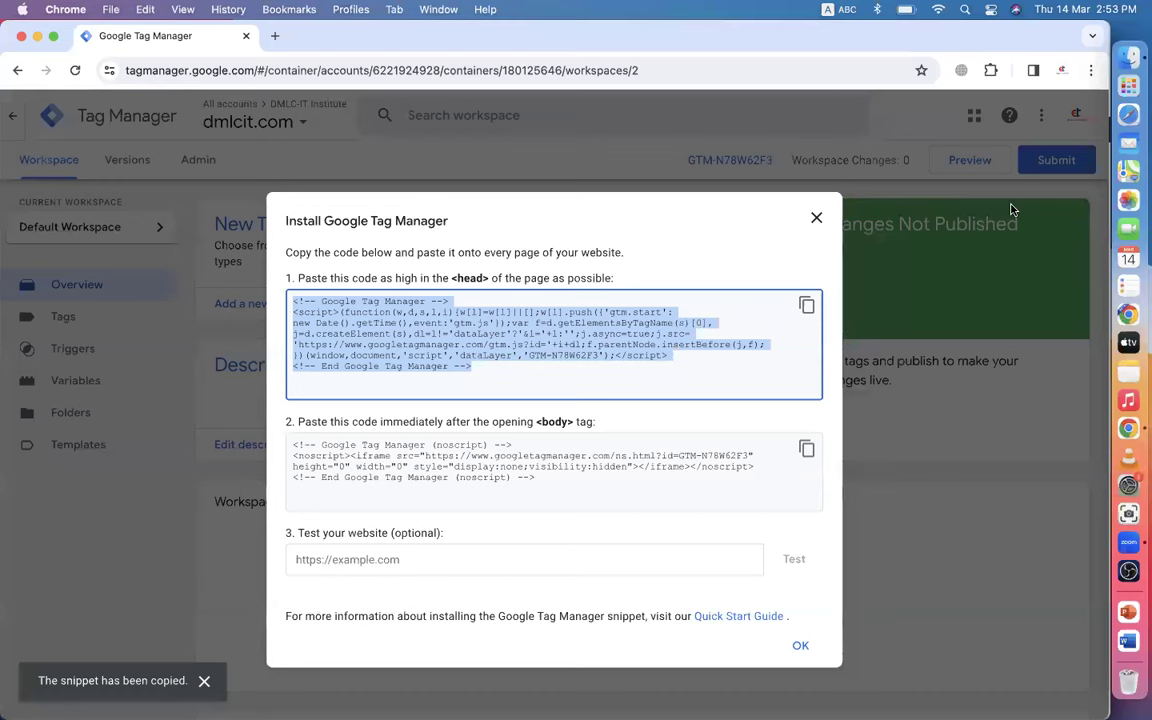
pyautogui.click(1062, 71)
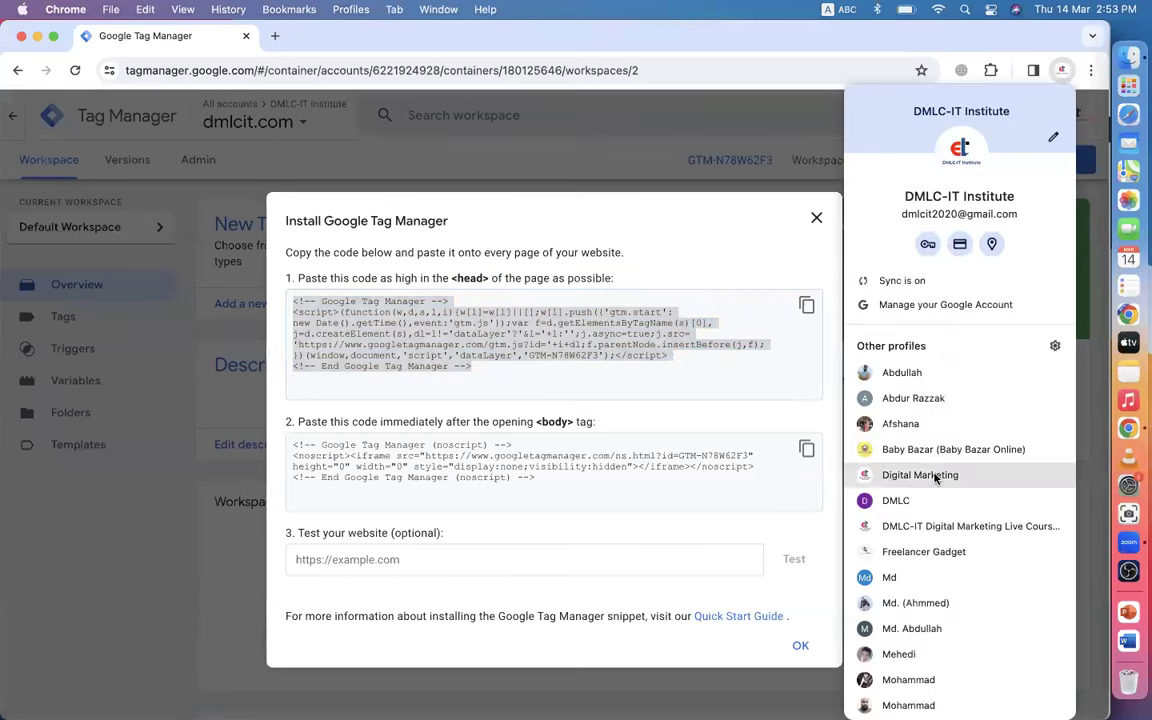
pyautogui.scroll(-2, 935, 478)
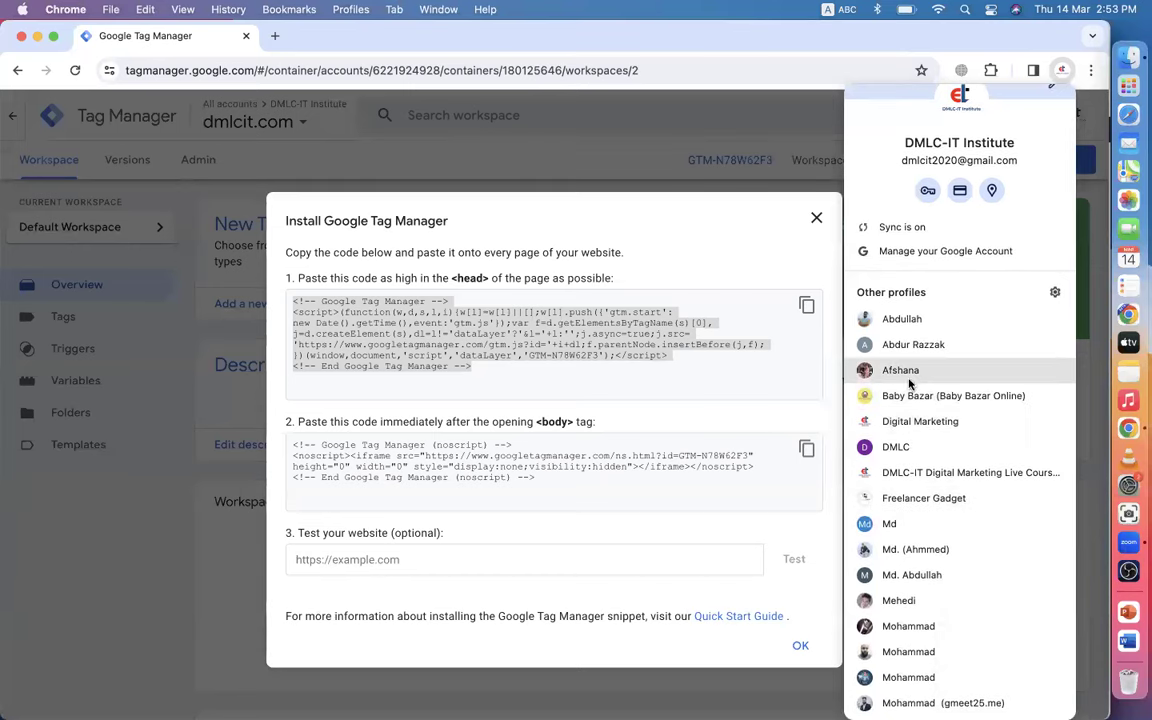
# - Open the Supply theme's code editor from the Shopify store's Online Store themes
pyautogui.click(899, 523)
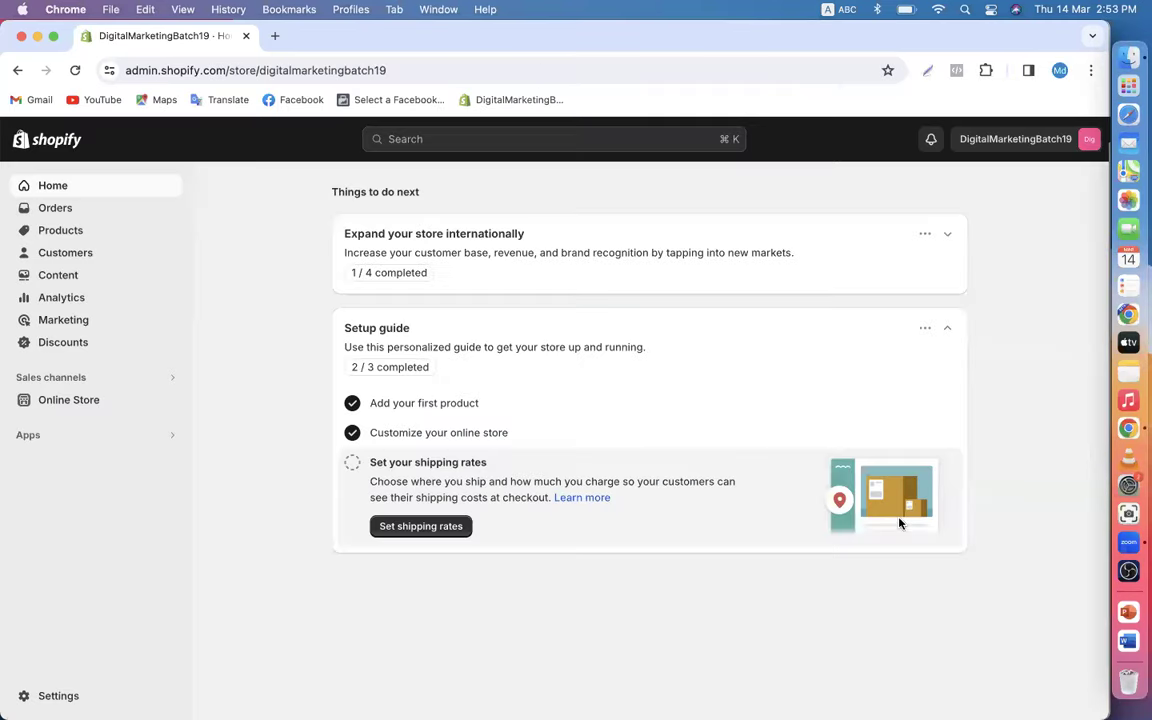
pyautogui.click(29, 402)
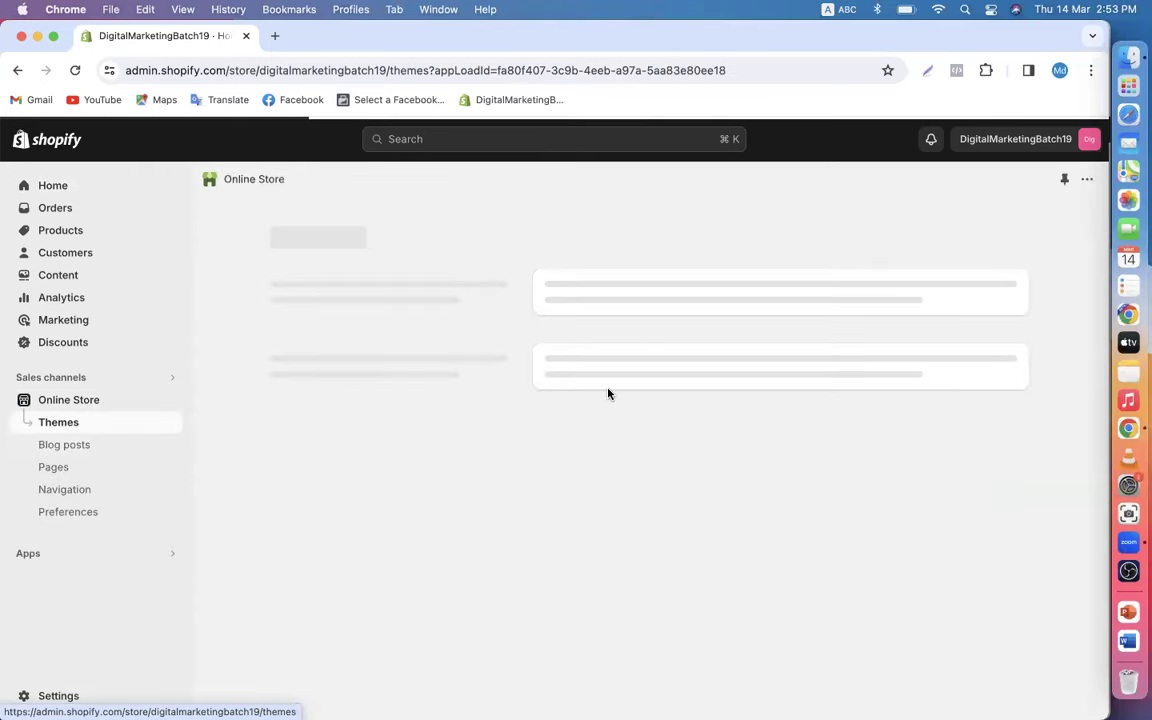
pyautogui.scroll(-4, 774, 458)
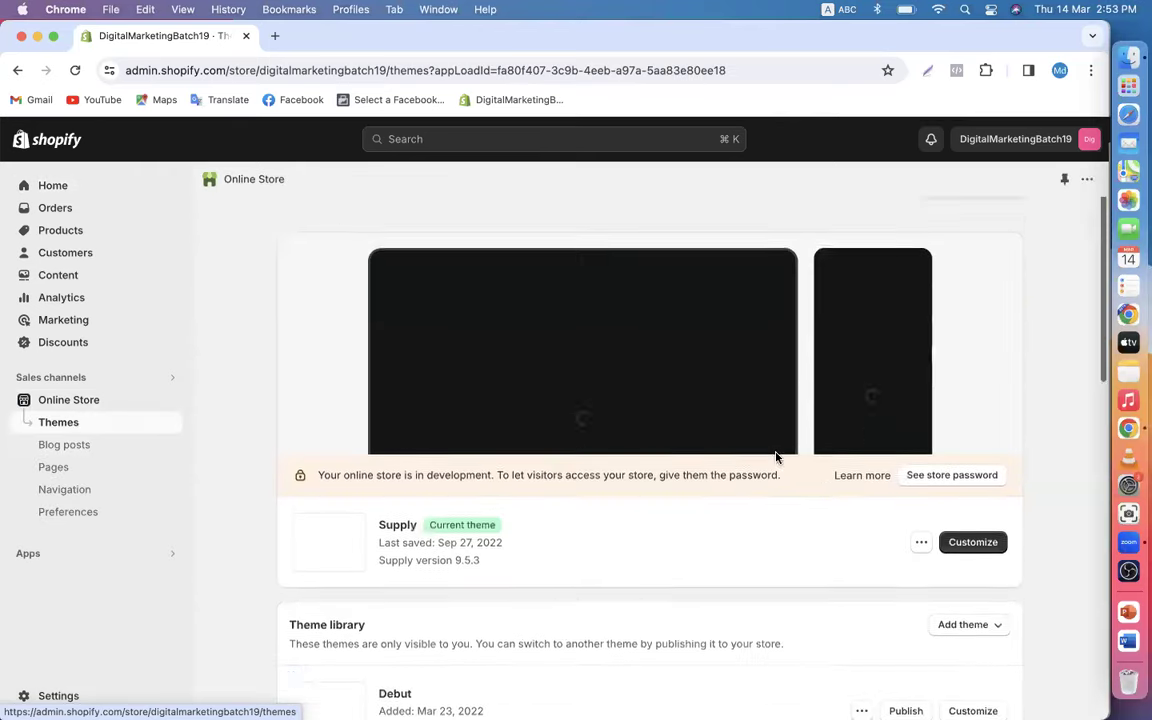
pyautogui.click(921, 387)
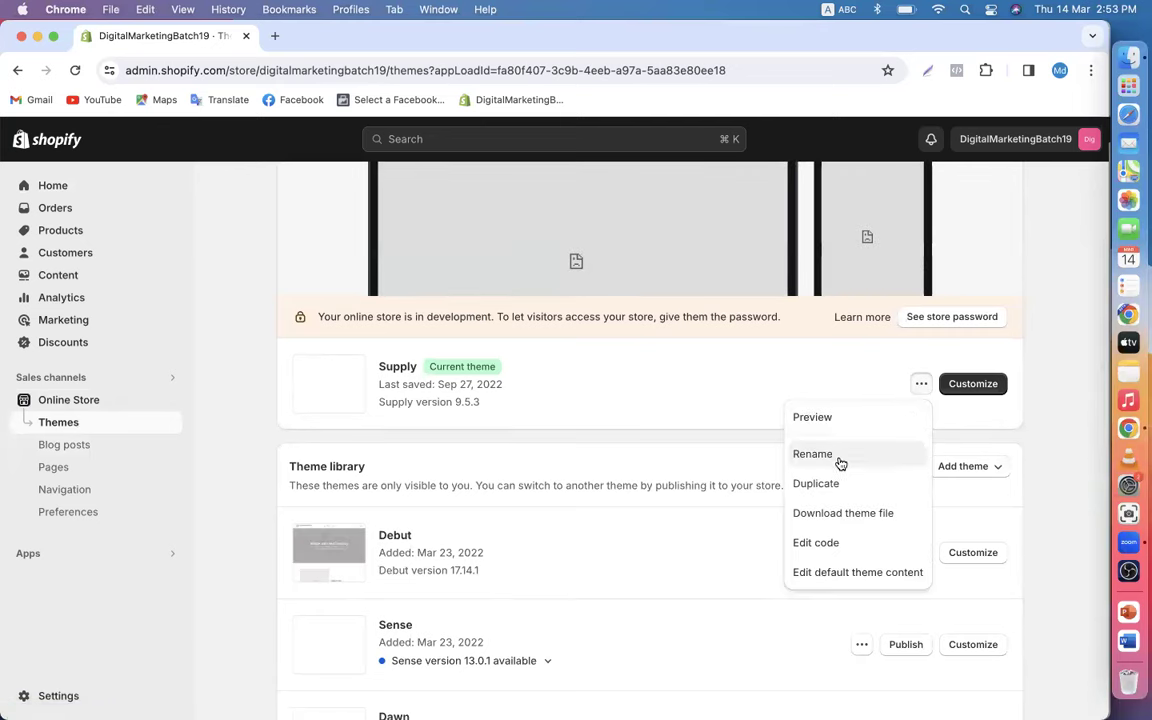
pyautogui.click(826, 543)
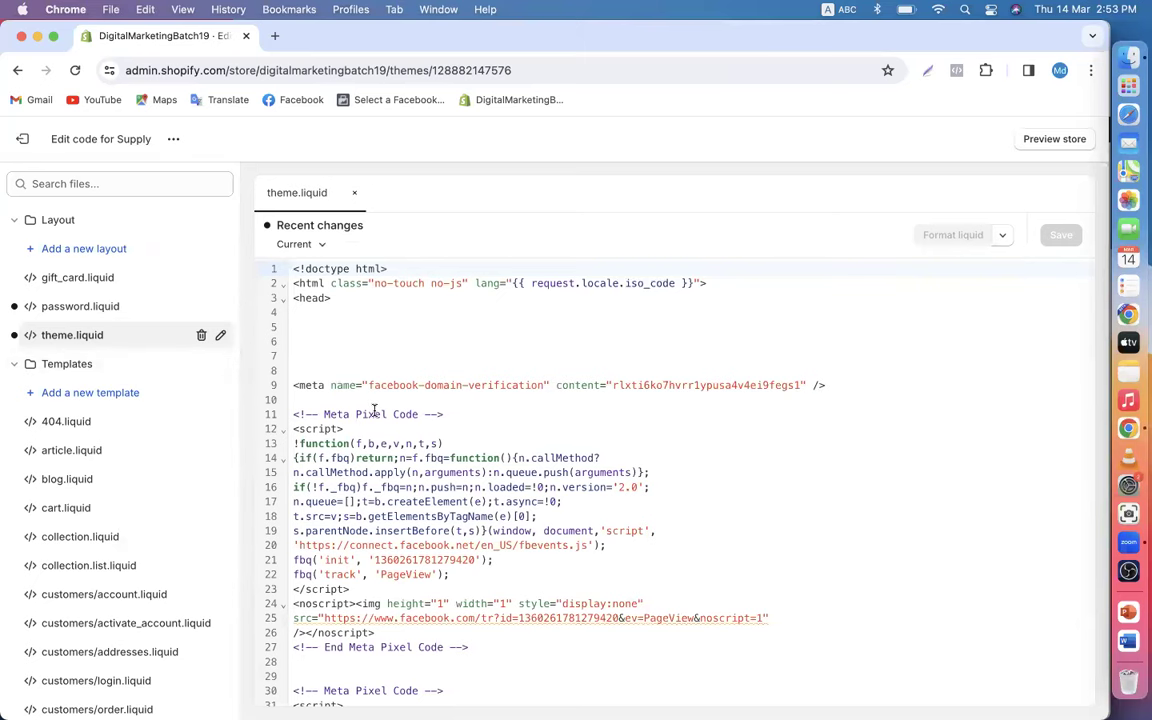
pyautogui.scroll(-2, 375, 410)
pyautogui.scroll(2, 375, 410)
# - Paste the GTM head snippet on a new line right after <head> in theme.liquid
pyautogui.click(339, 297)
pyautogui.click(68, 334)
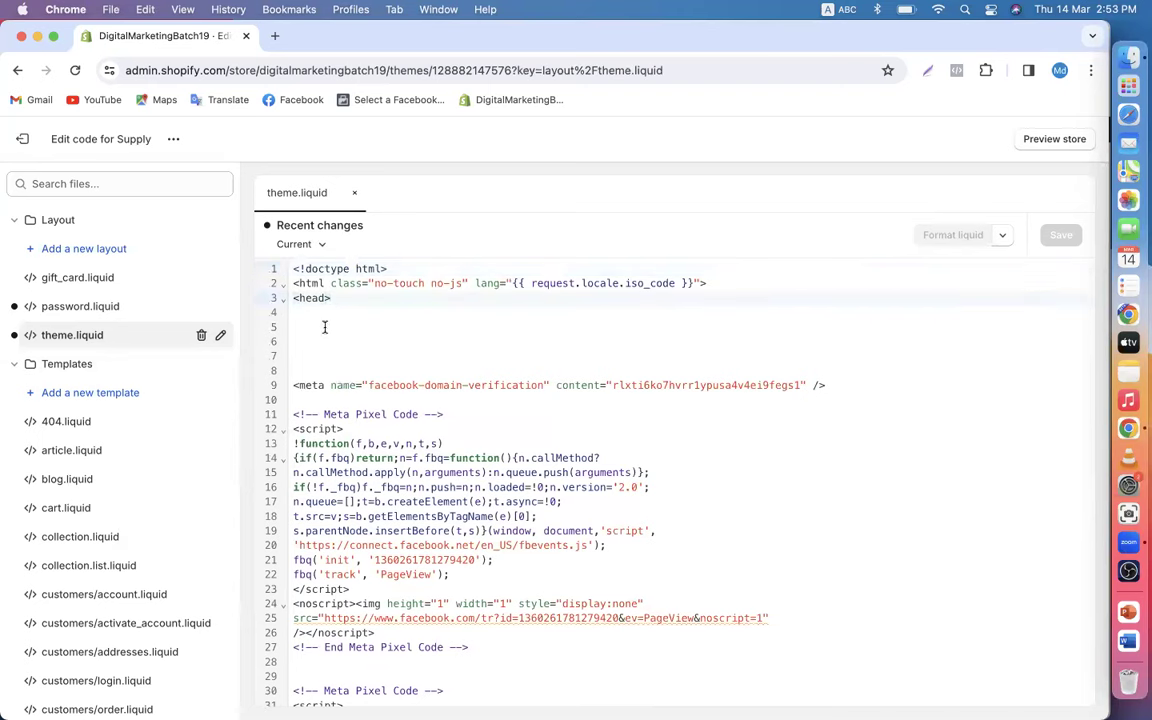
pyautogui.press('Return')
pyautogui.press('Return')
pyautogui.press('Return')
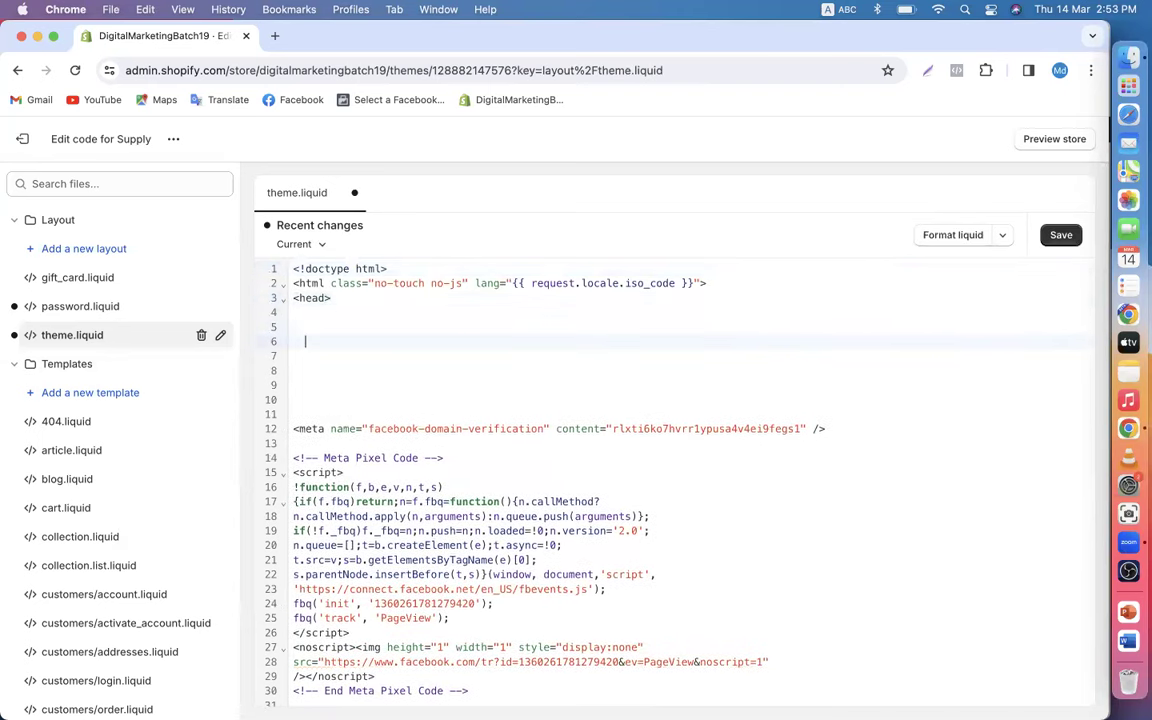
pyautogui.rightClick(348, 349)
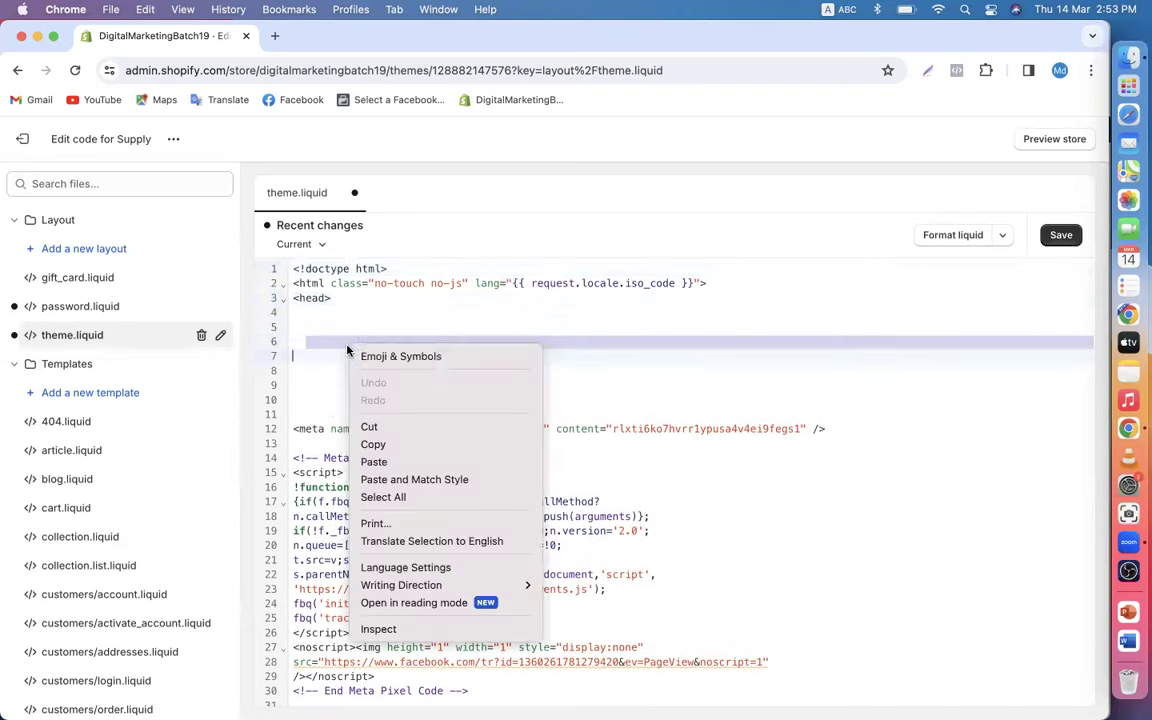
pyautogui.click(373, 462)
pyautogui.click(1060, 72)
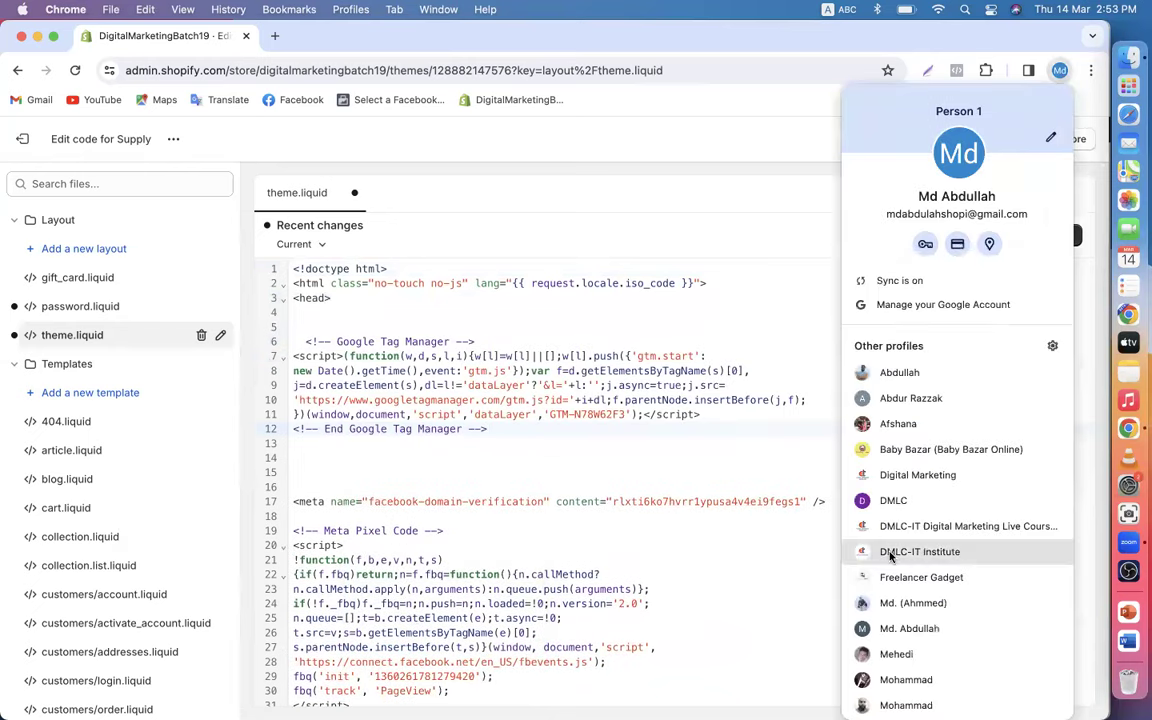
# - Copy the GTM-N78W62F3 body noscript snippet and return to Shopify's theme.liquid editor
pyautogui.click(884, 551)
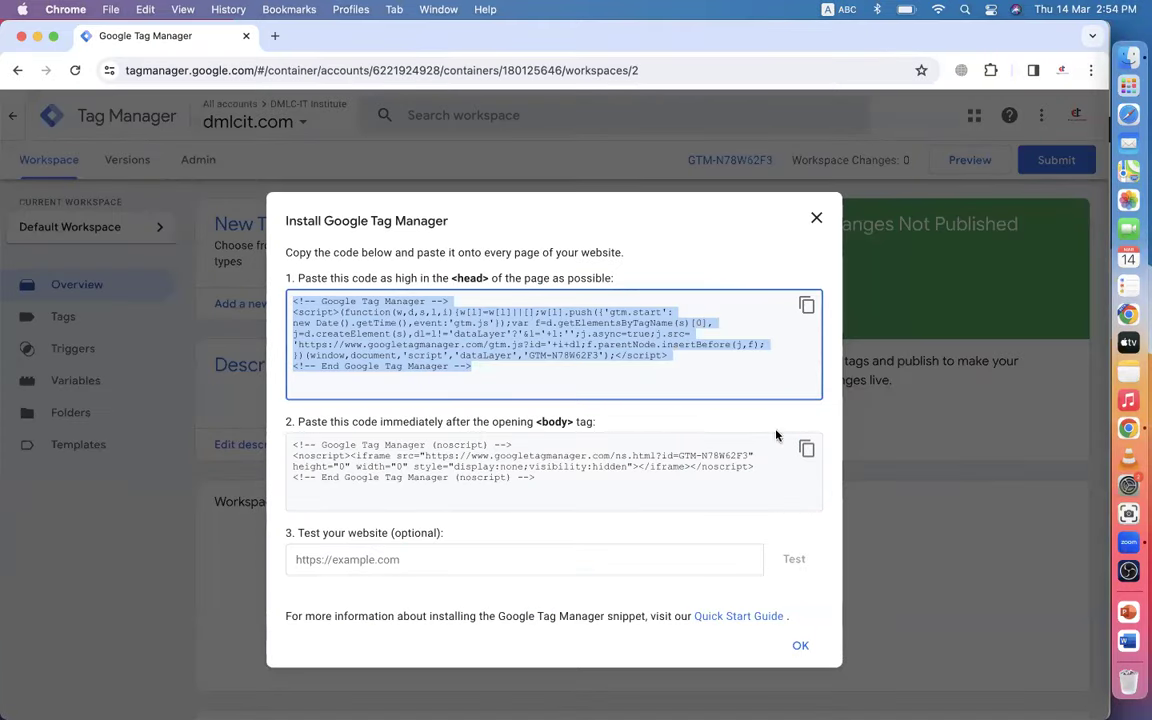
pyautogui.click(806, 449)
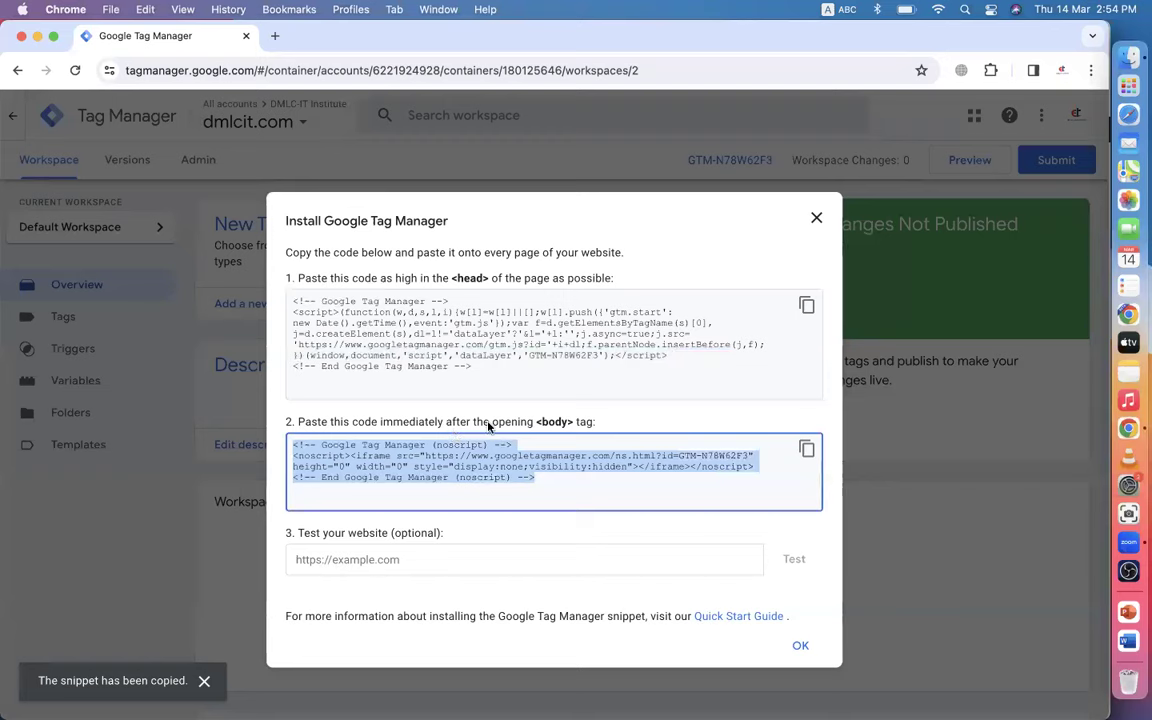
pyautogui.click(1061, 71)
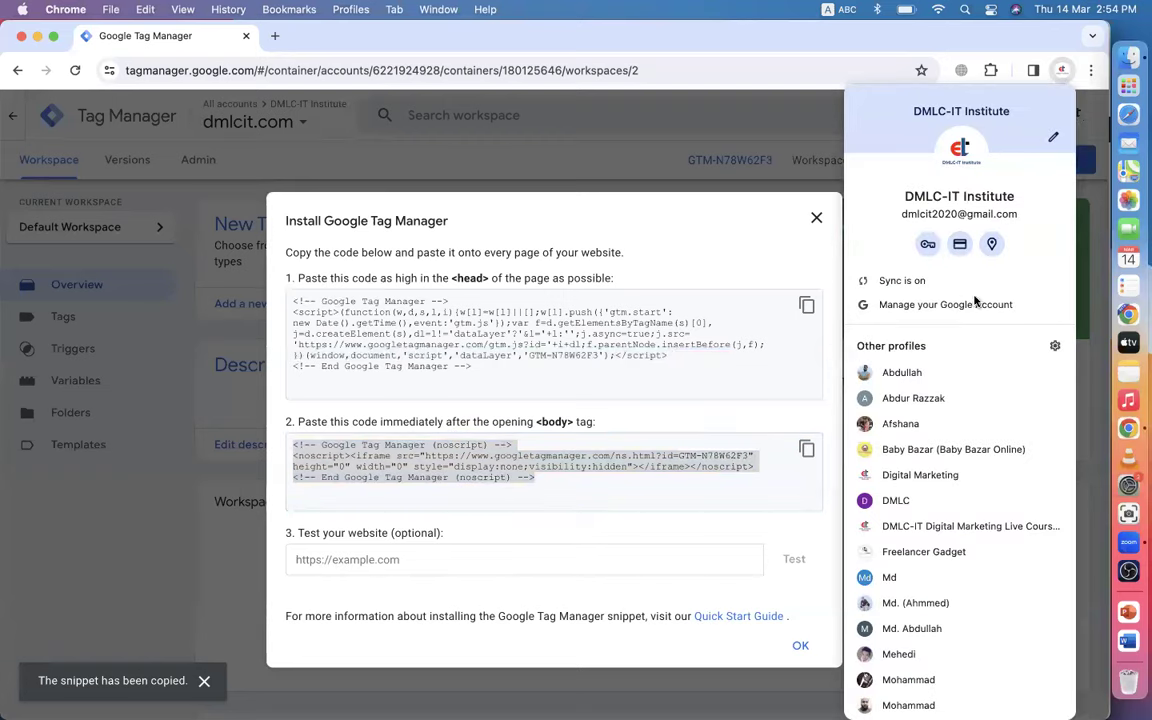
pyautogui.scroll(-2, 899, 497)
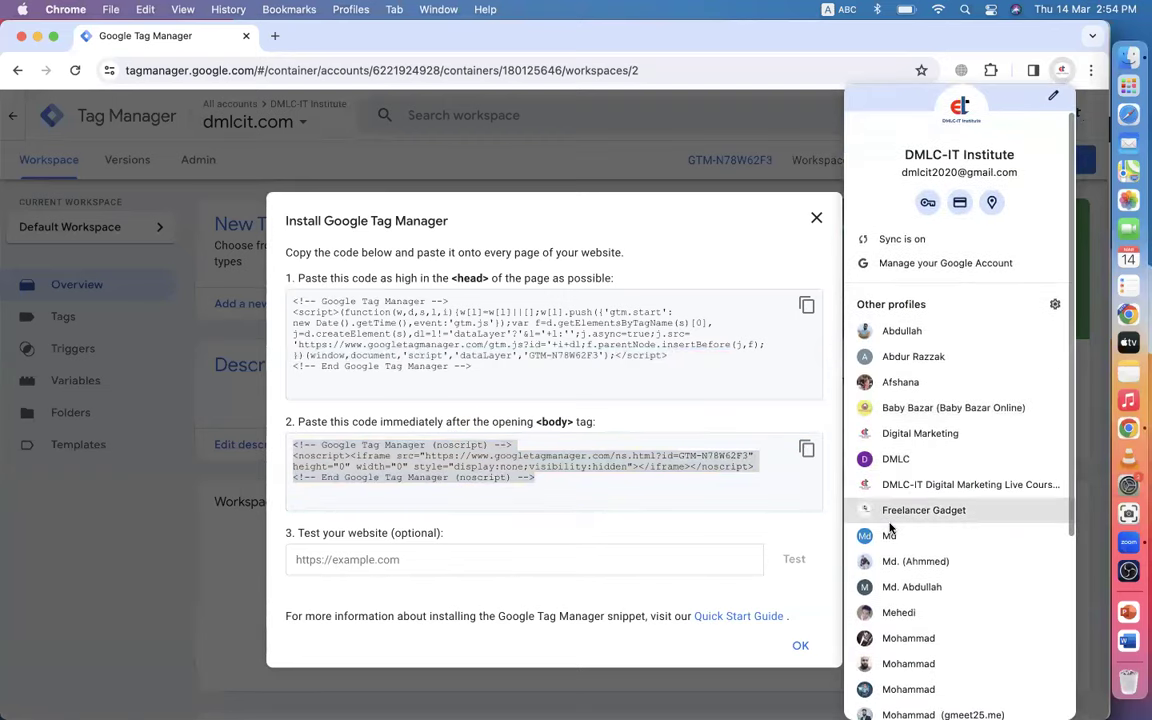
pyautogui.click(886, 536)
pyautogui.scroll(-10, 403, 489)
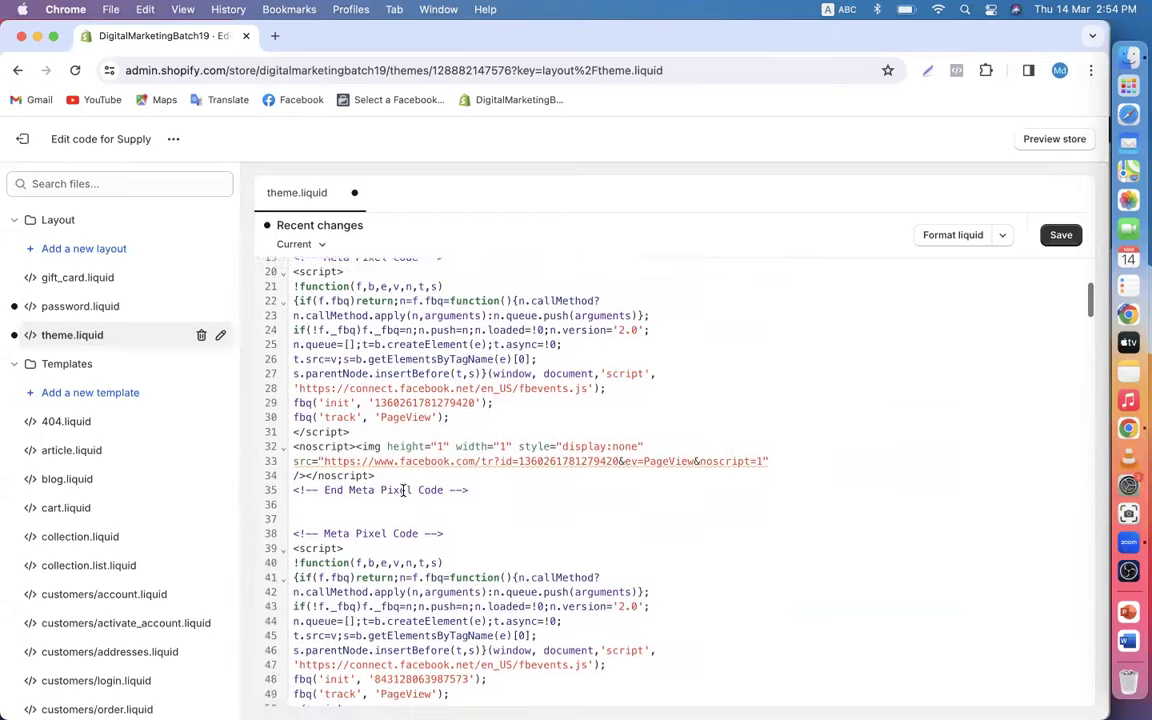
pyautogui.scroll(-10, 403, 489)
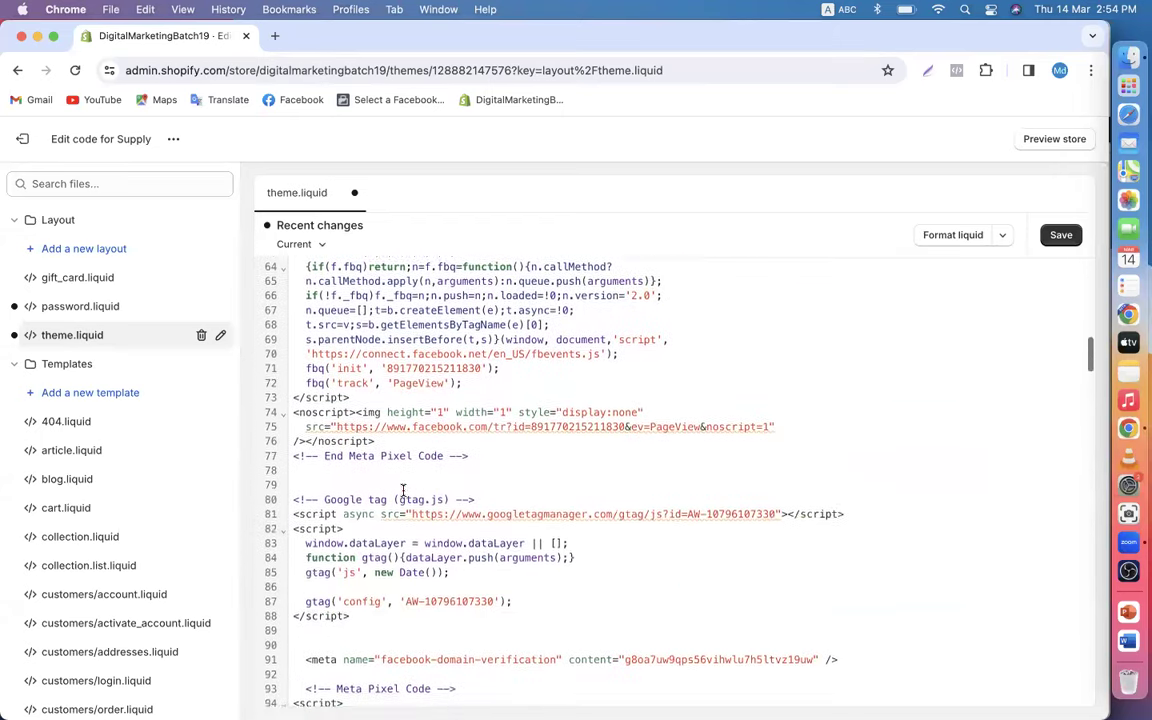
pyautogui.scroll(-10, 403, 489)
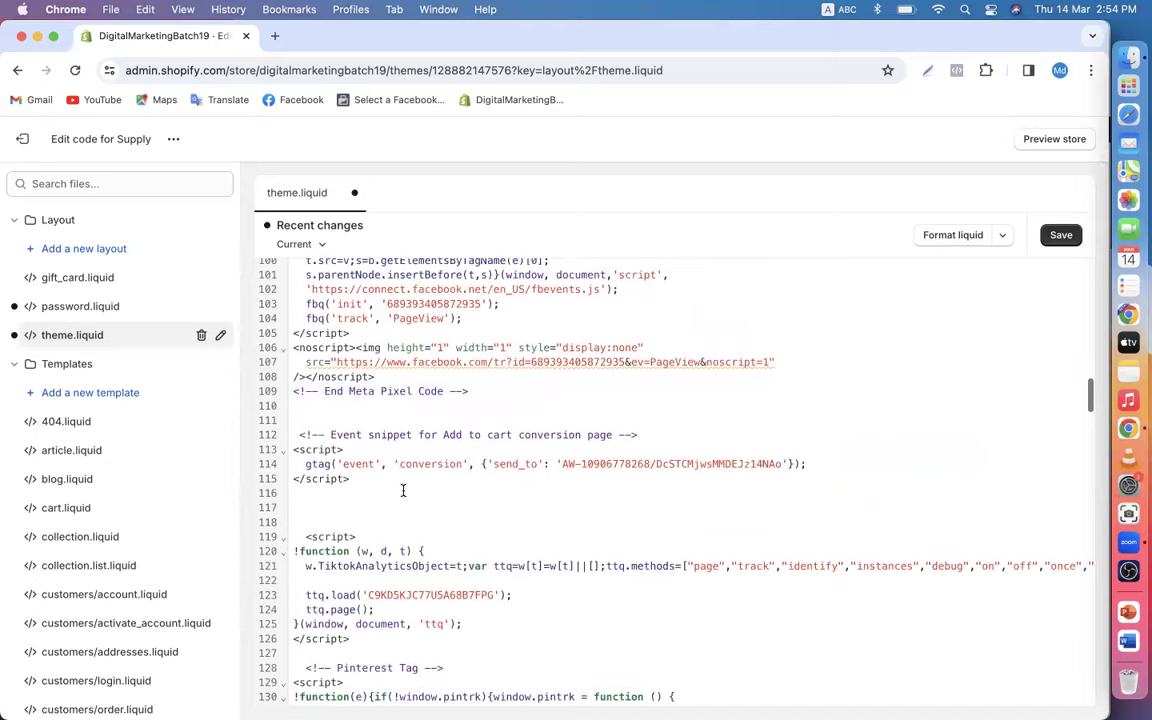
pyautogui.scroll(-8, 403, 489)
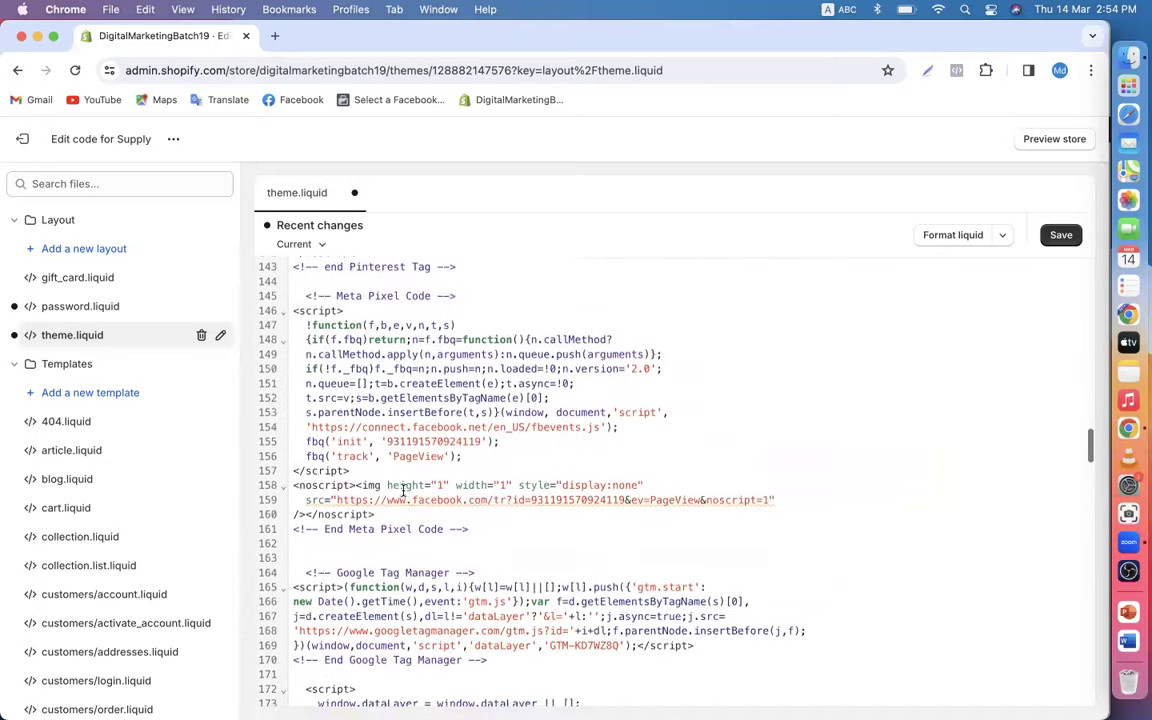
pyautogui.scroll(-8, 403, 489)
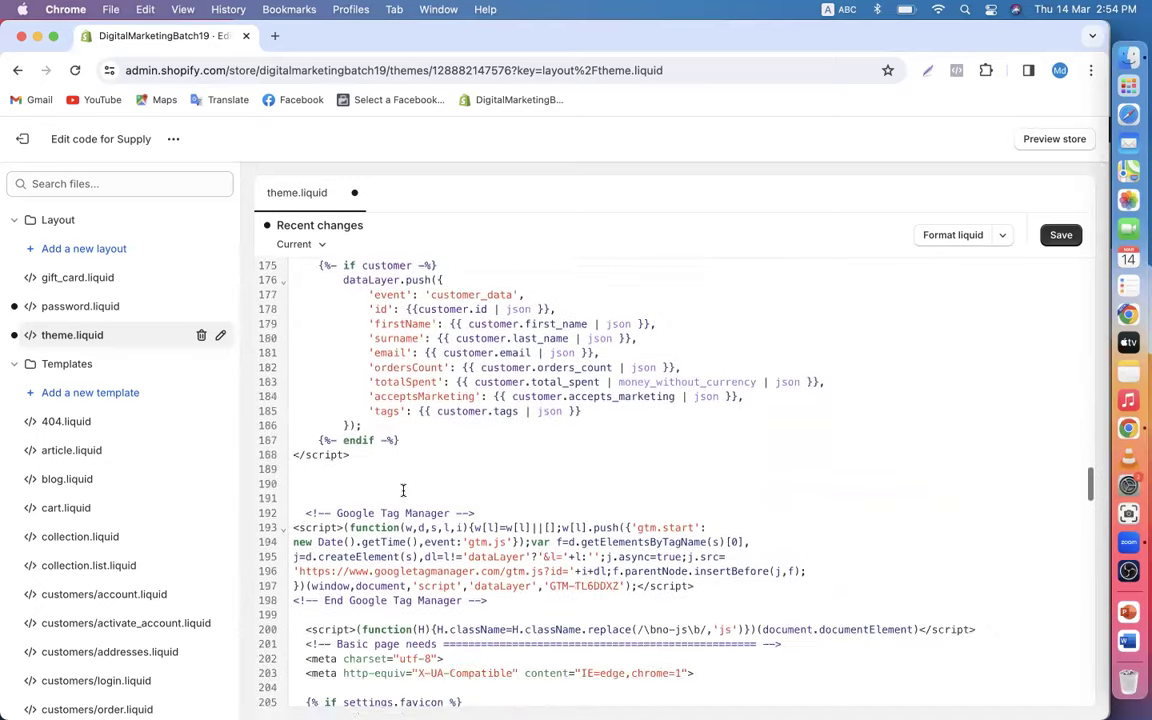
pyautogui.scroll(-3, 371, 511)
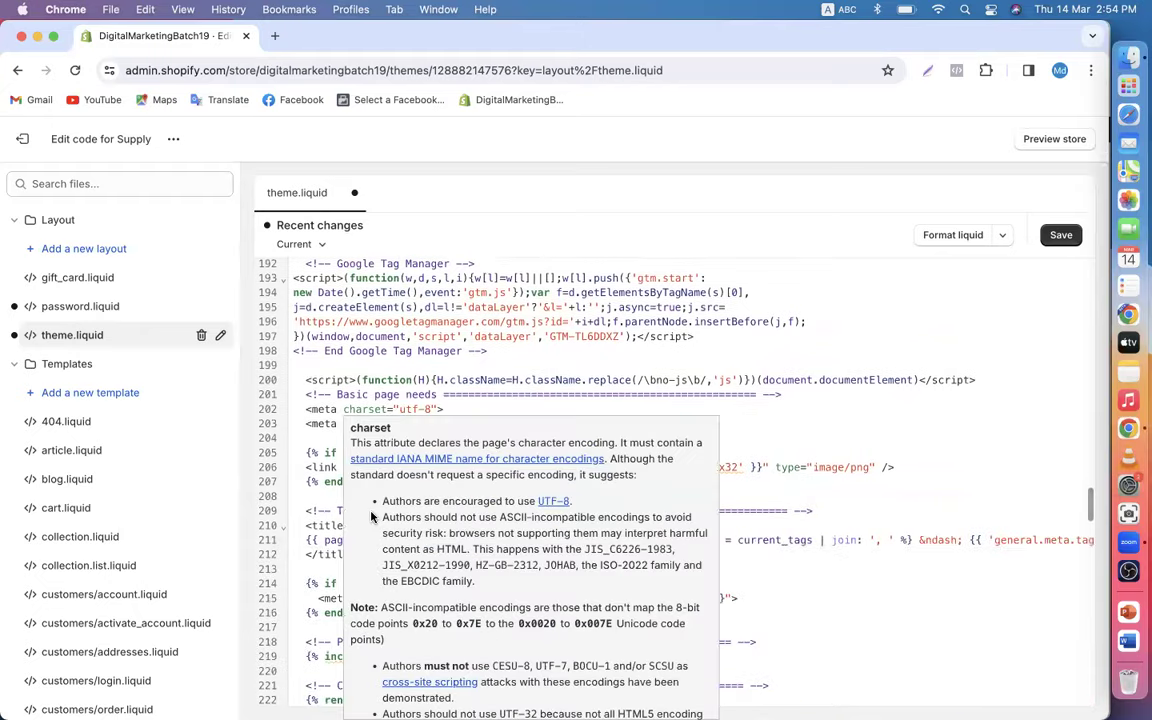
pyautogui.scroll(-15, 390, 533)
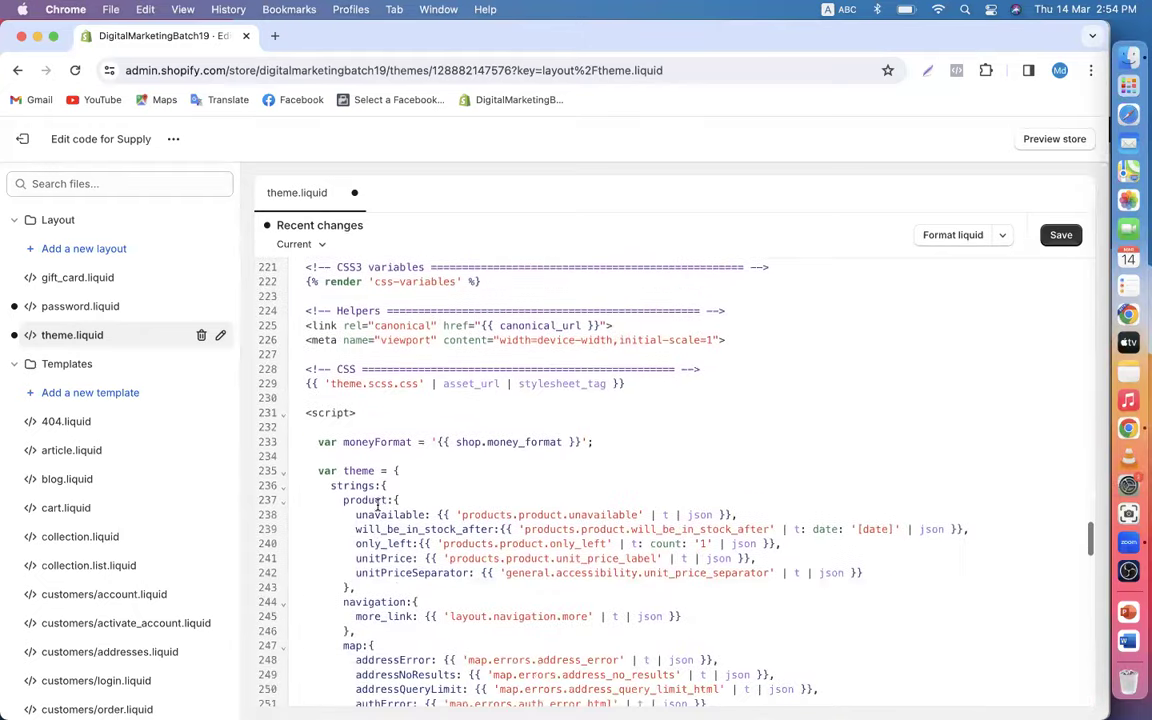
pyautogui.scroll(-15, 377, 506)
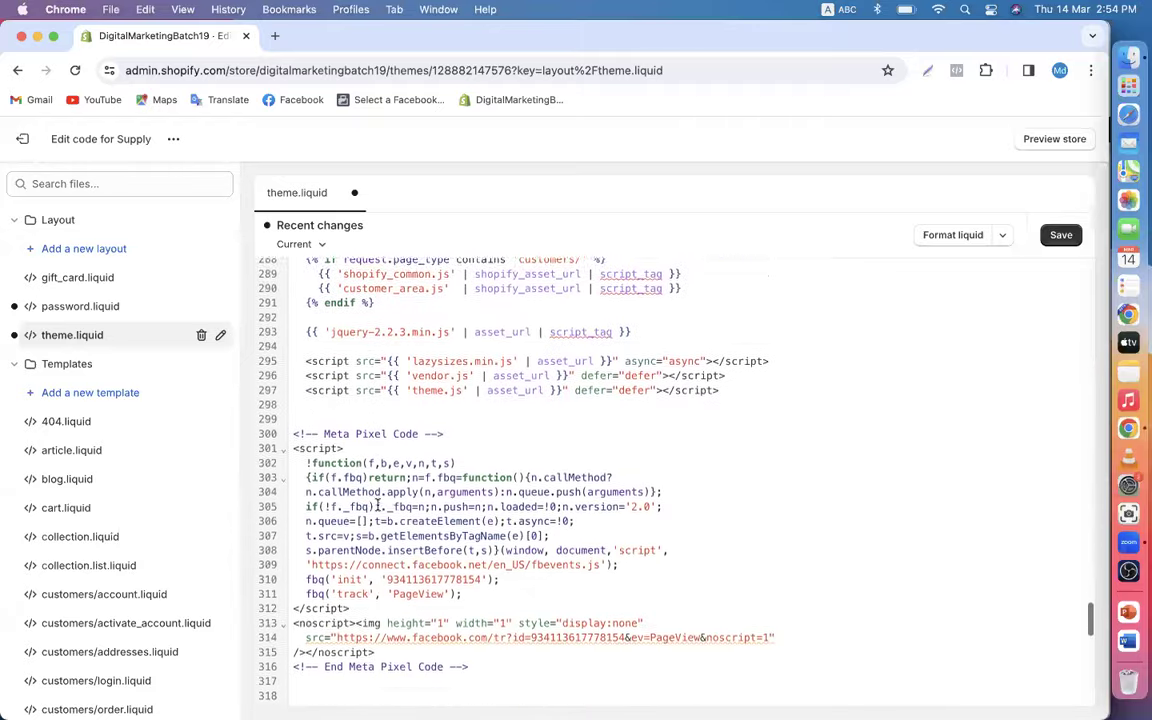
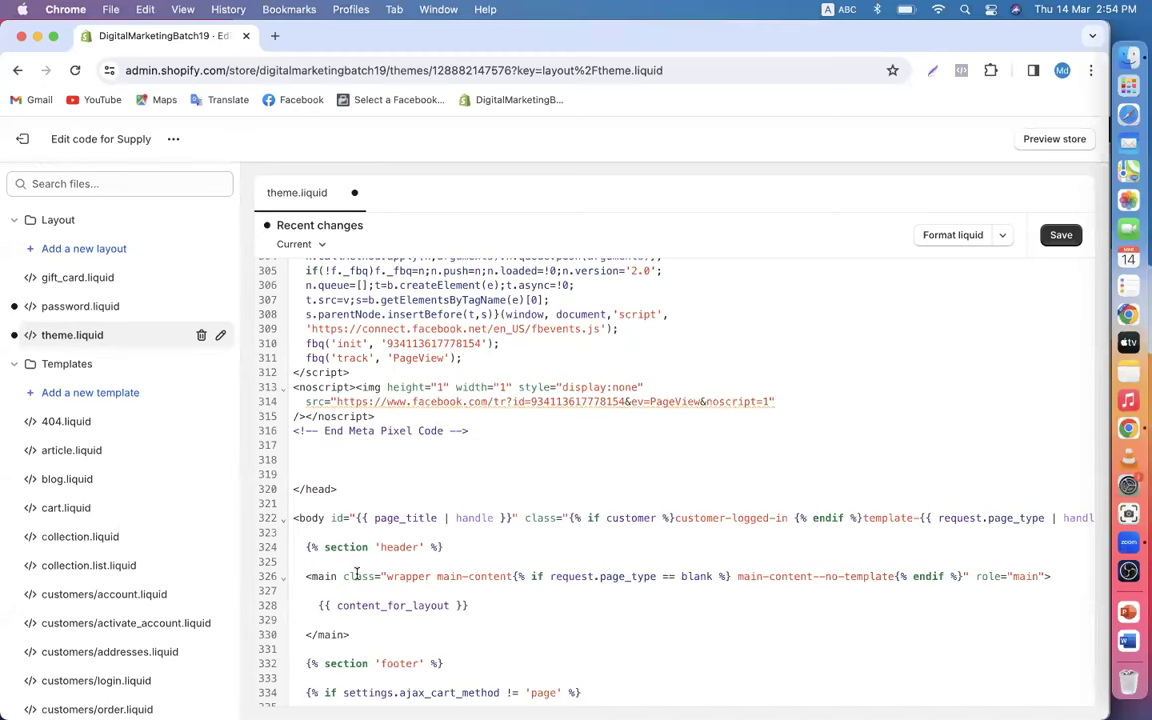
# - Paste the Google Tag Manager noscript snippet on new lines after the LinkedIn noscript block at line 360
pyautogui.scroll(-7, 356, 574)
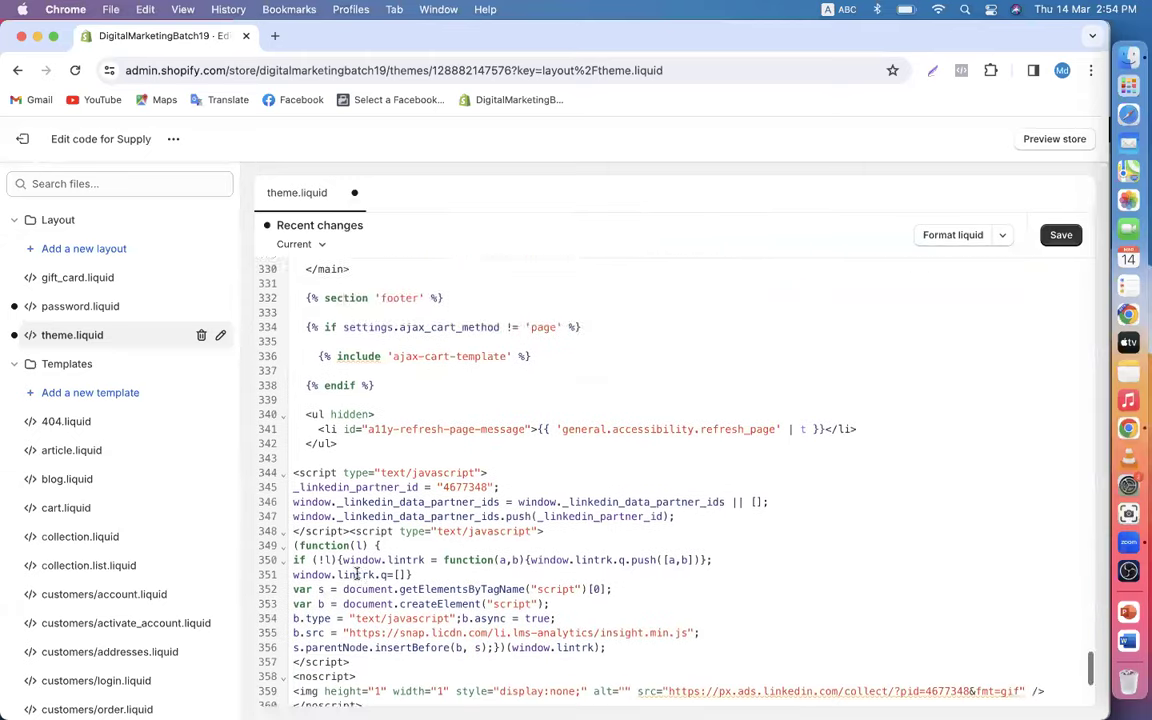
pyautogui.scroll(-3, 356, 574)
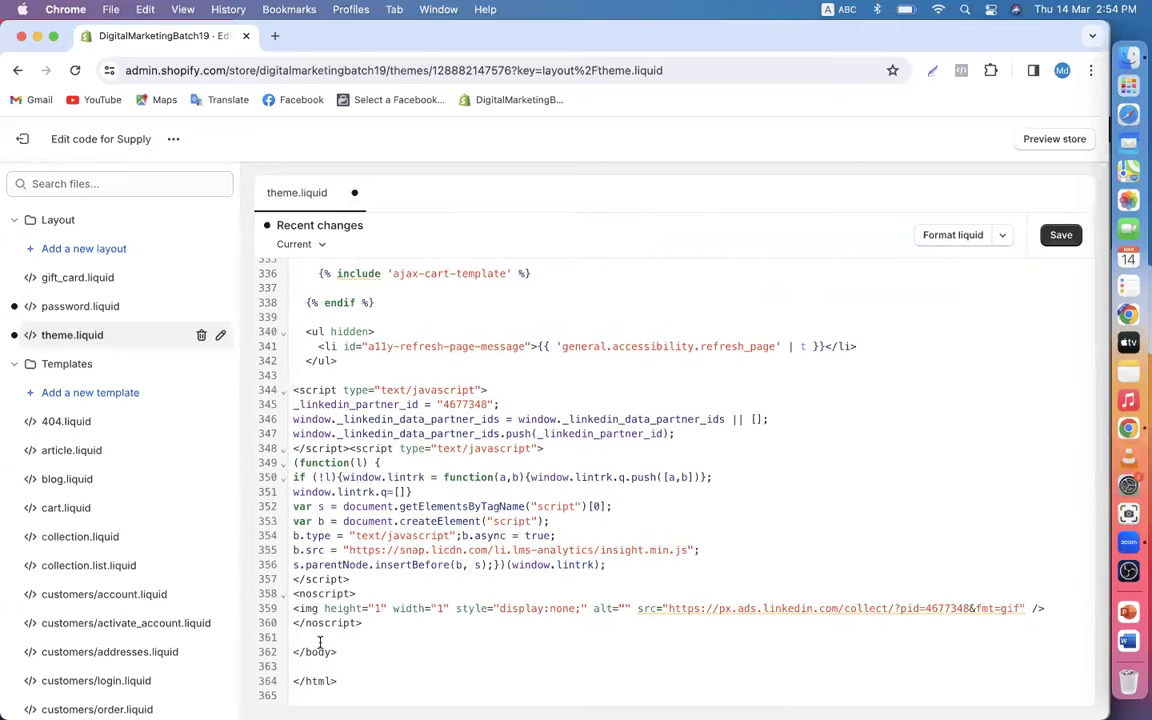
pyautogui.click(372, 625)
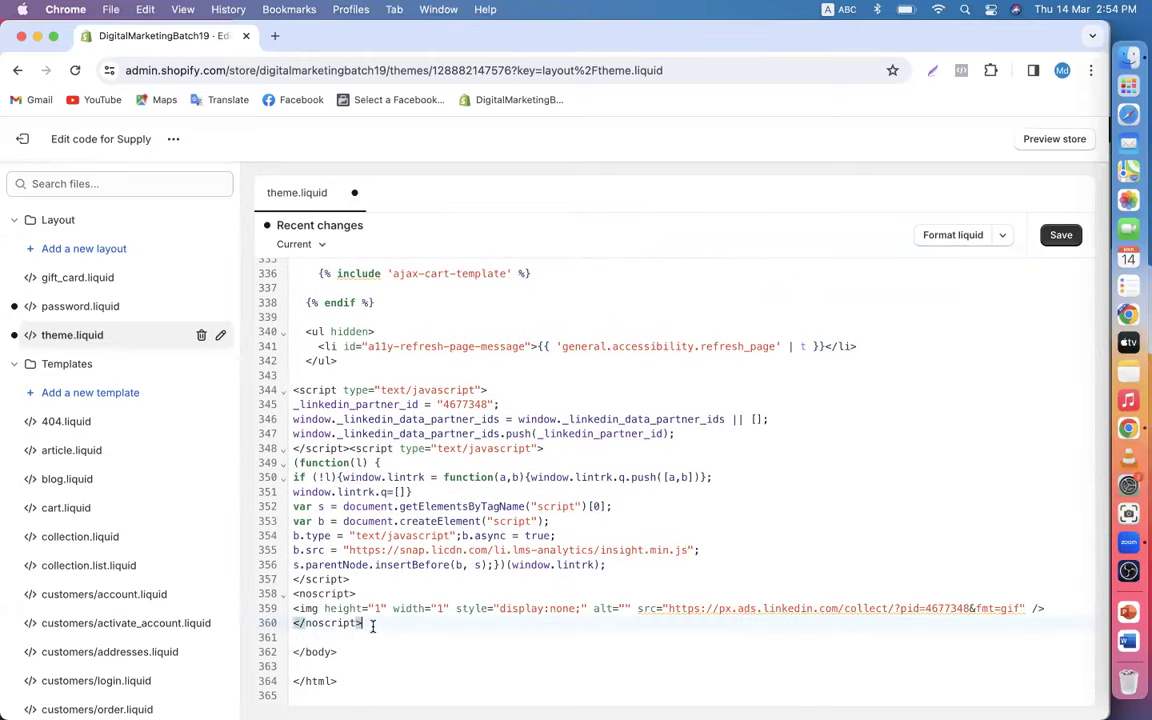
pyautogui.press('Return')
pyautogui.press('Return')
pyautogui.press('Return')
pyautogui.press('Return')
pyautogui.press('Return')
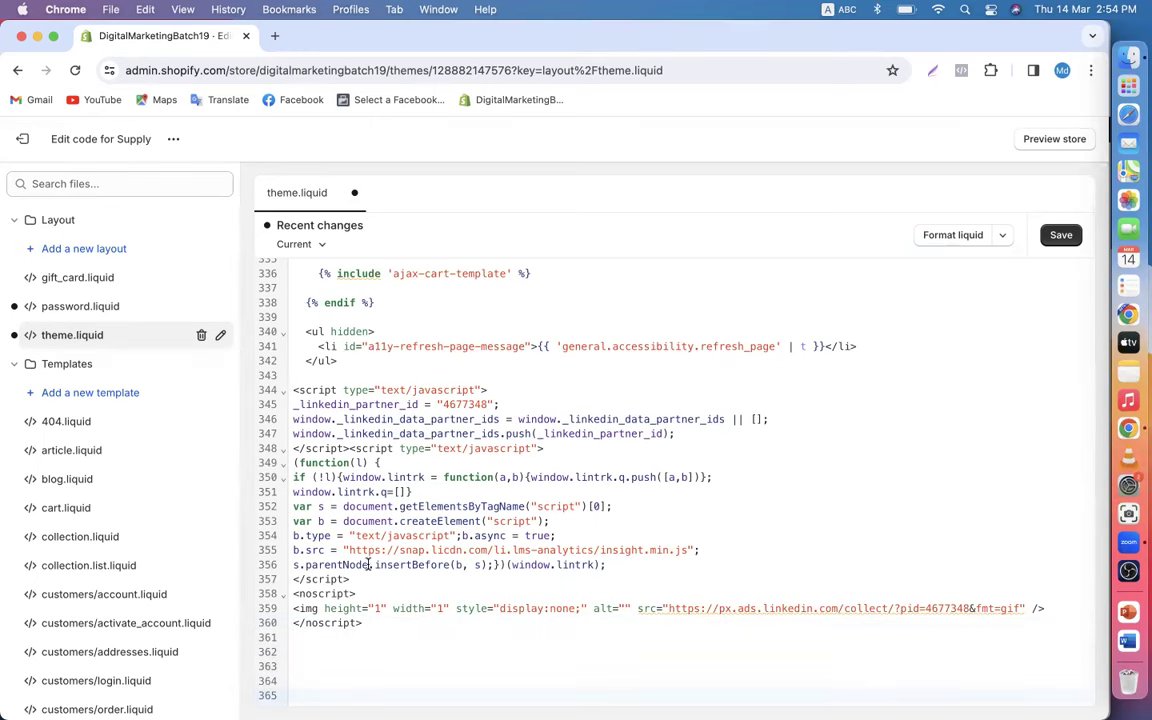
pyautogui.scroll(-2, 350, 568)
pyautogui.click(313, 578)
pyautogui.rightClick(313, 578)
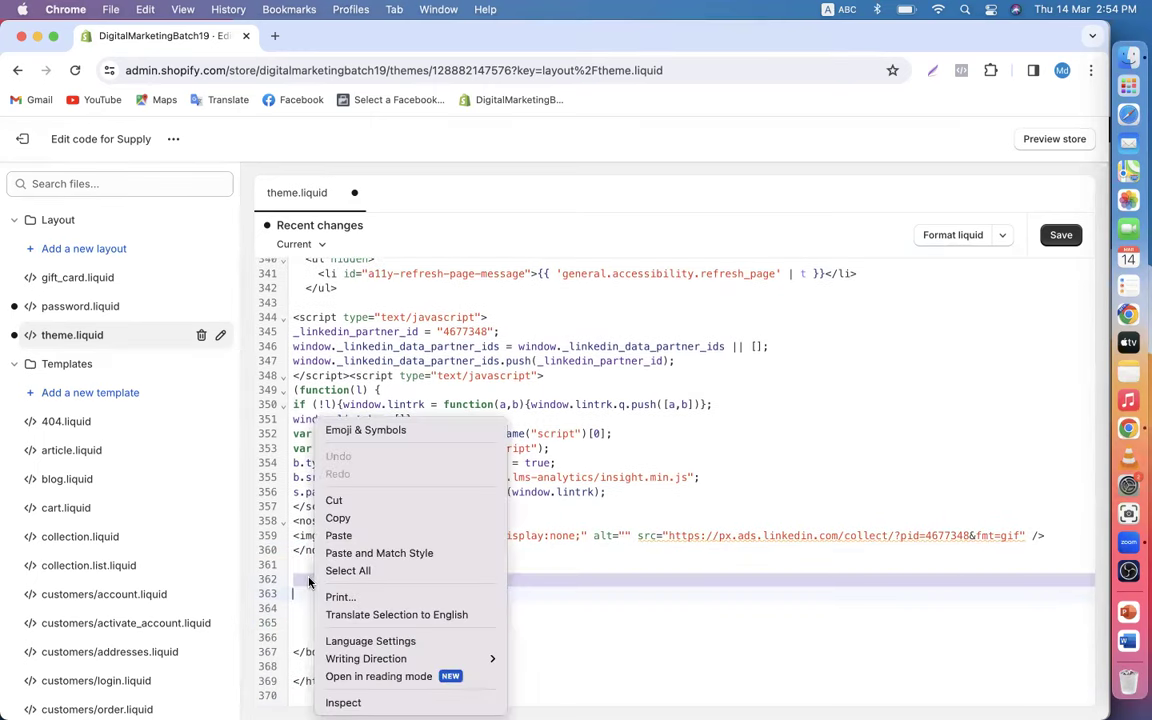
pyautogui.click(335, 534)
# - Review the pasted snippet before the closing body tag and save theme.liquid
pyautogui.scroll(-1, 330, 600)
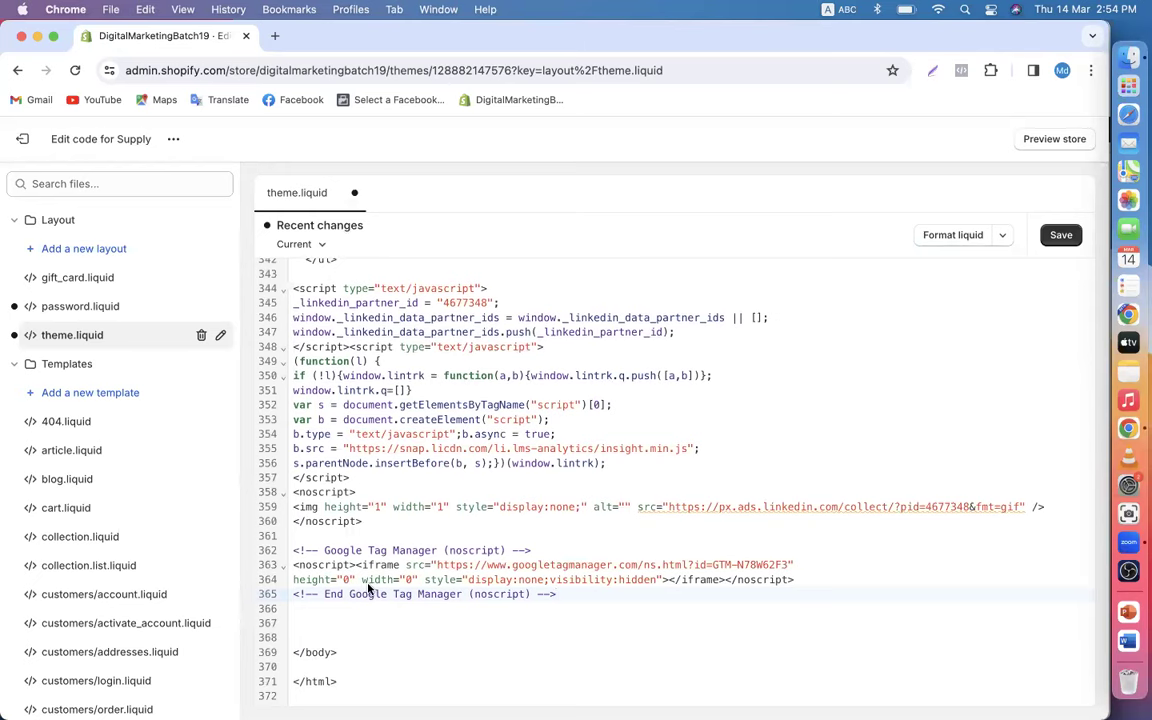
pyautogui.scroll(1, 368, 590)
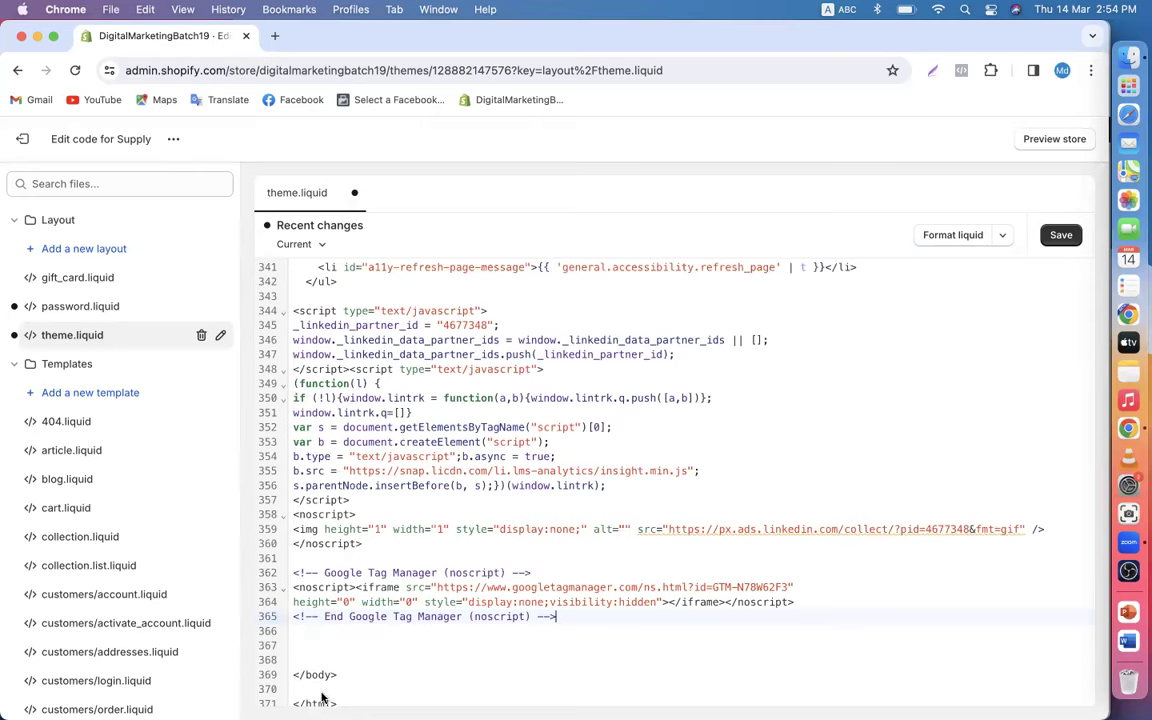
pyautogui.scroll(6, 360, 553)
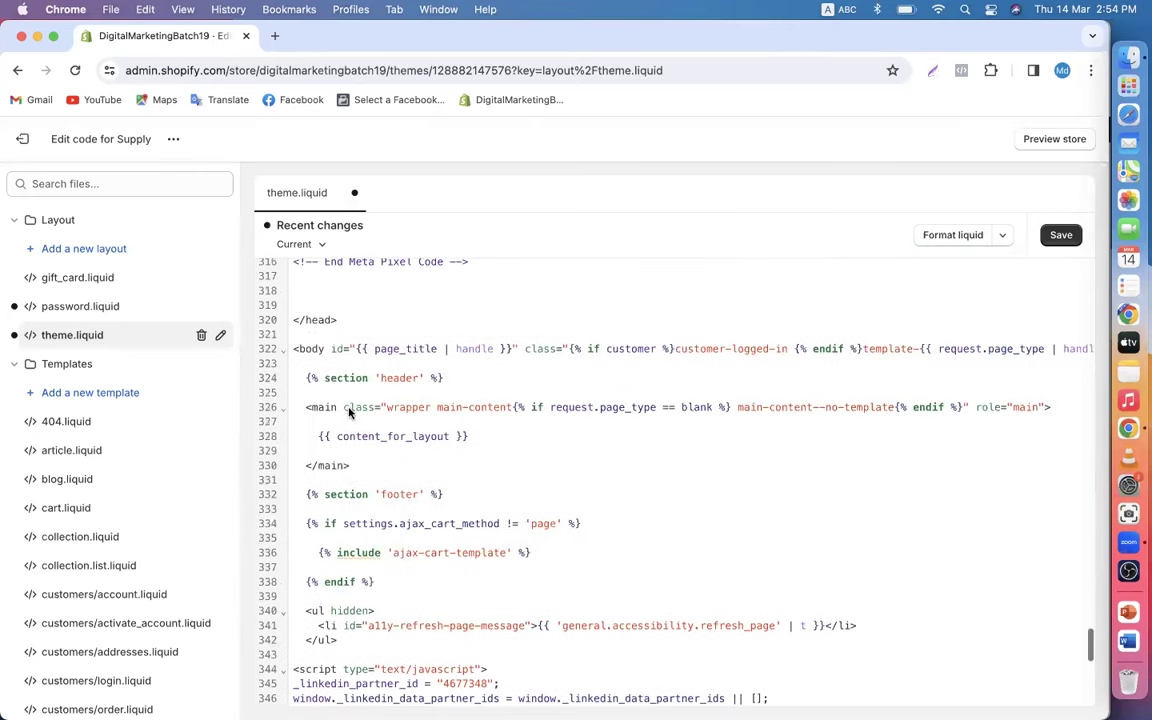
pyautogui.click(449, 377)
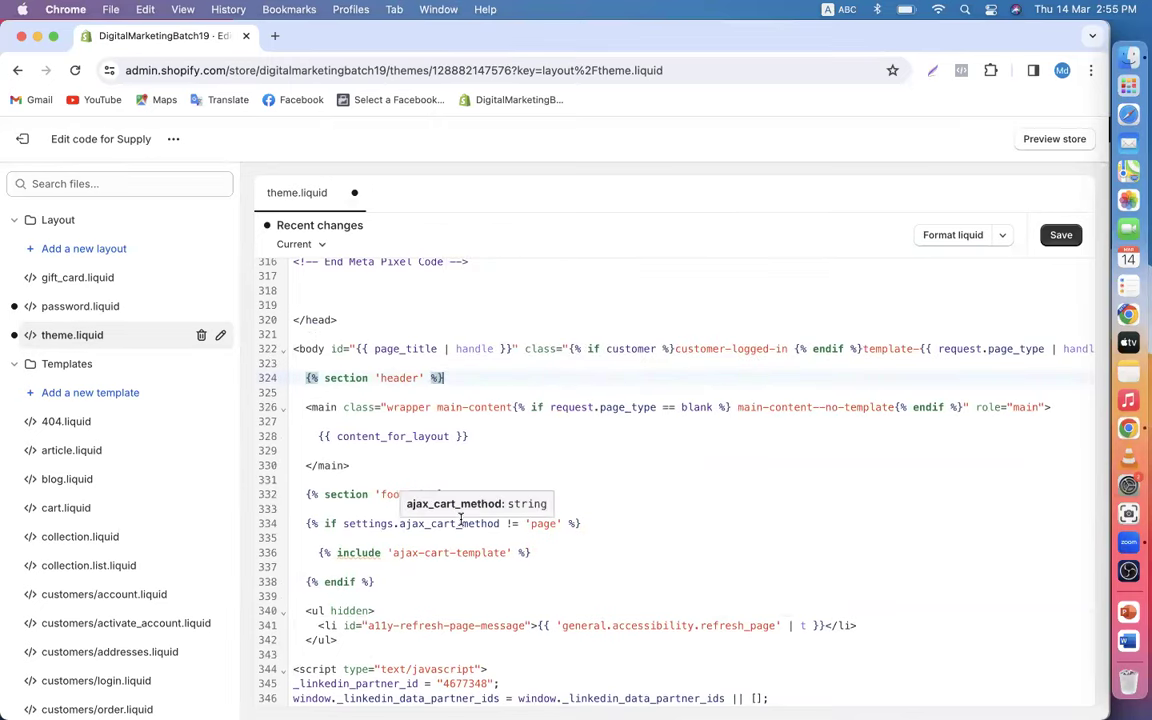
pyautogui.scroll(-10, 461, 519)
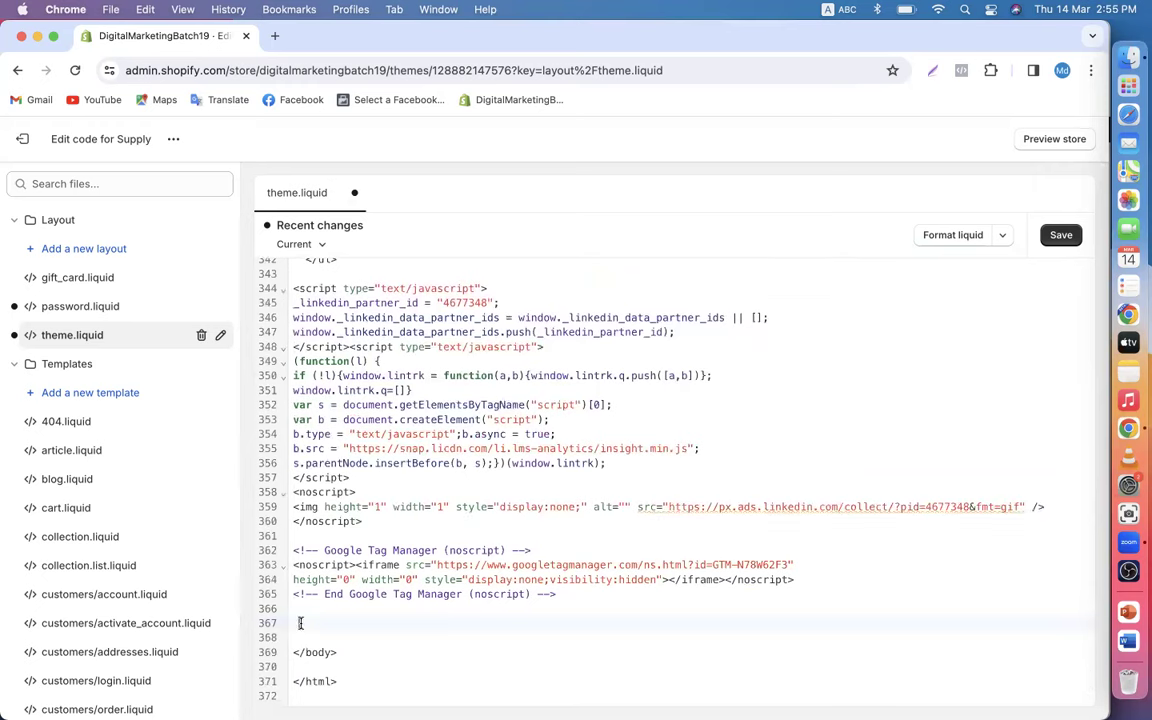
pyautogui.click(1068, 240)
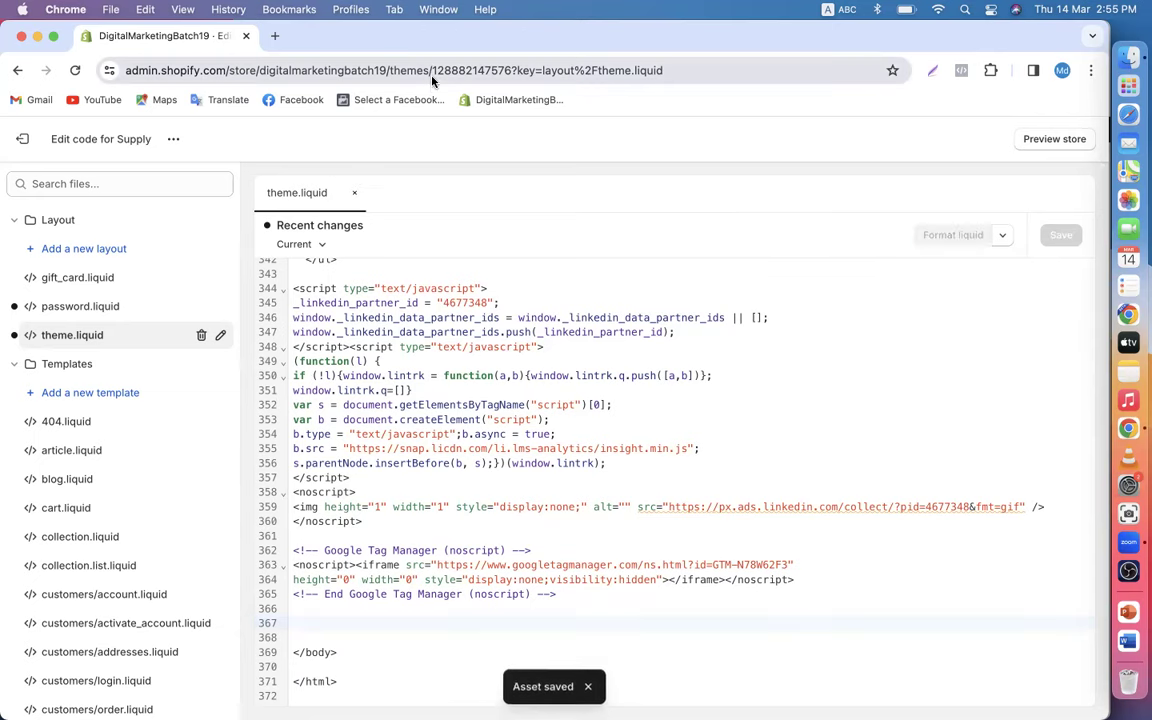
# - Exit the code editor and open the live online store in a new tab
pyautogui.scroll(15, 500, 380)
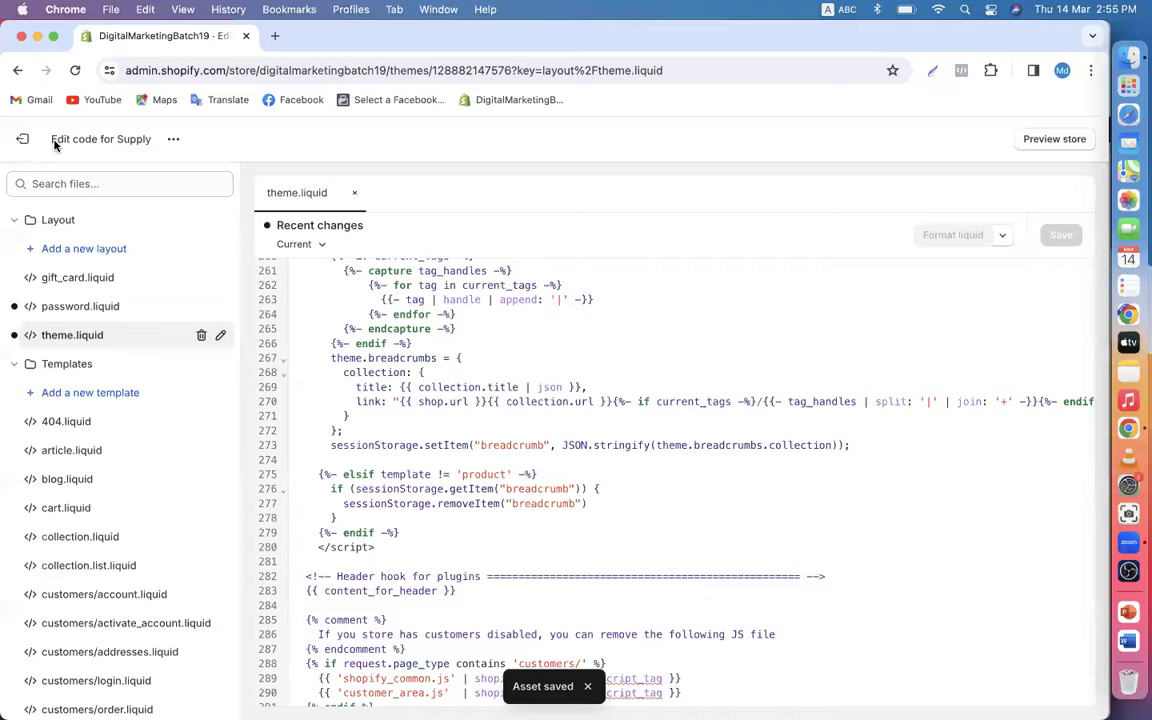
pyautogui.click(23, 140)
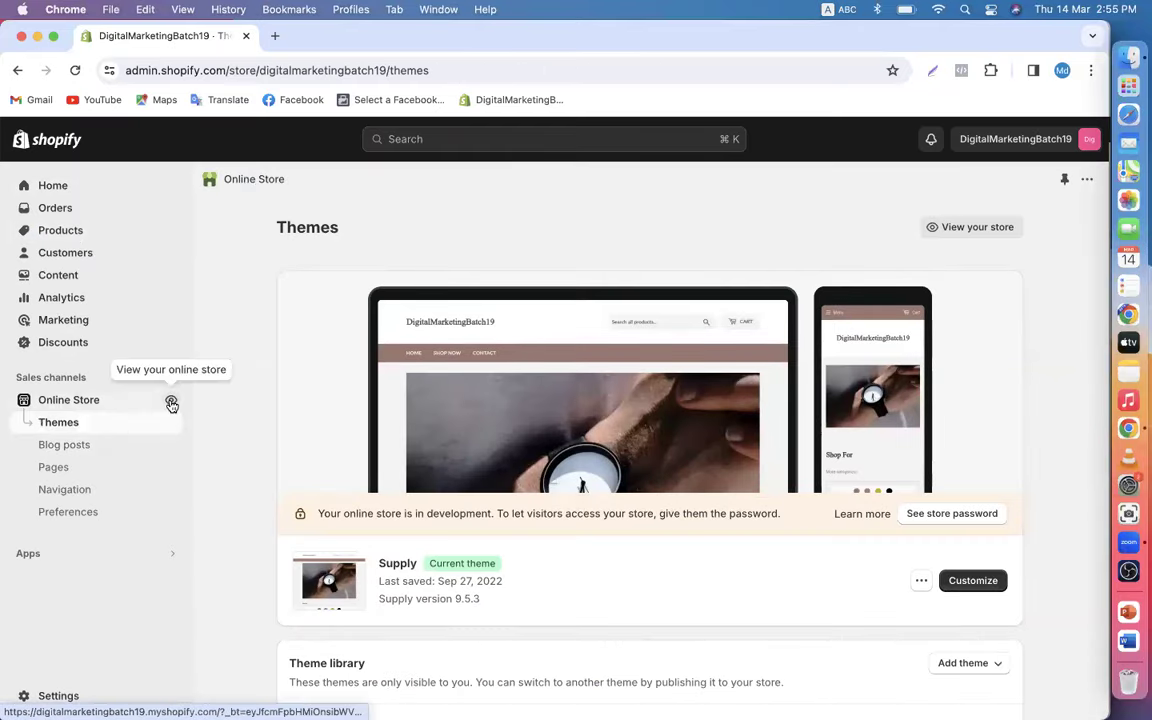
pyautogui.click(171, 403)
pyautogui.click(1062, 72)
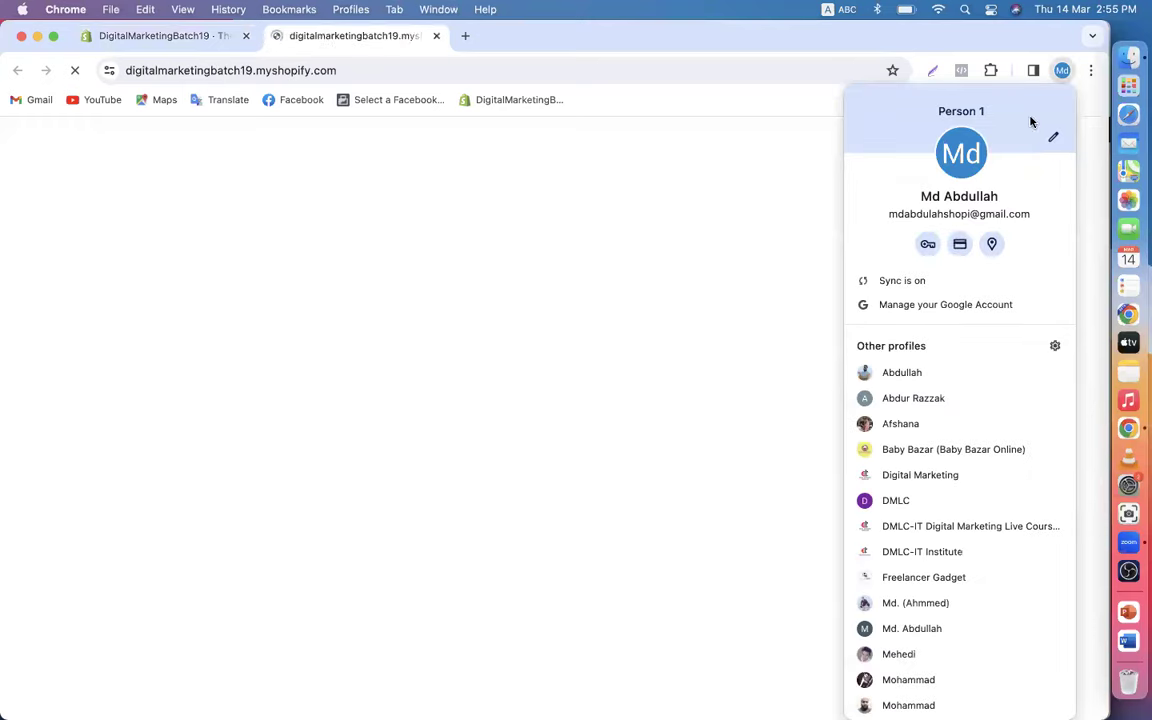
pyautogui.scroll(-5, 949, 411)
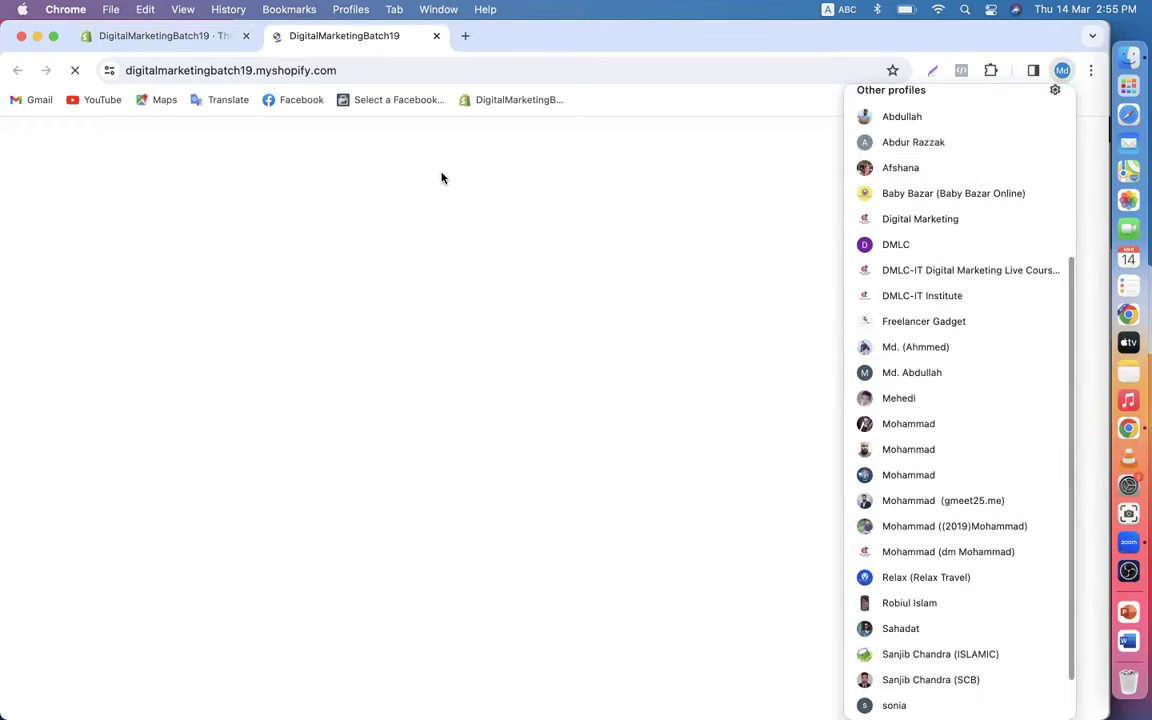
# - Copy the storefront's web address from the address bar
pyautogui.click(352, 70)
pyautogui.press('super+c')
pyautogui.rightClick(352, 68)
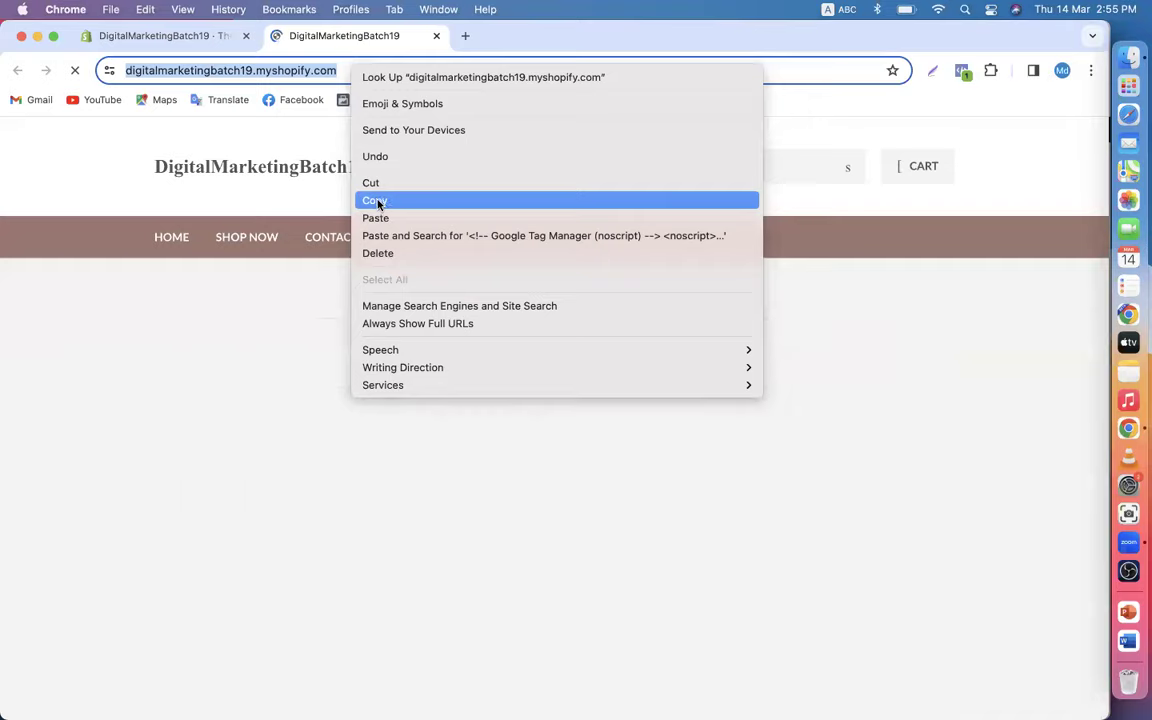
pyautogui.click(378, 200)
pyautogui.click(37, 35)
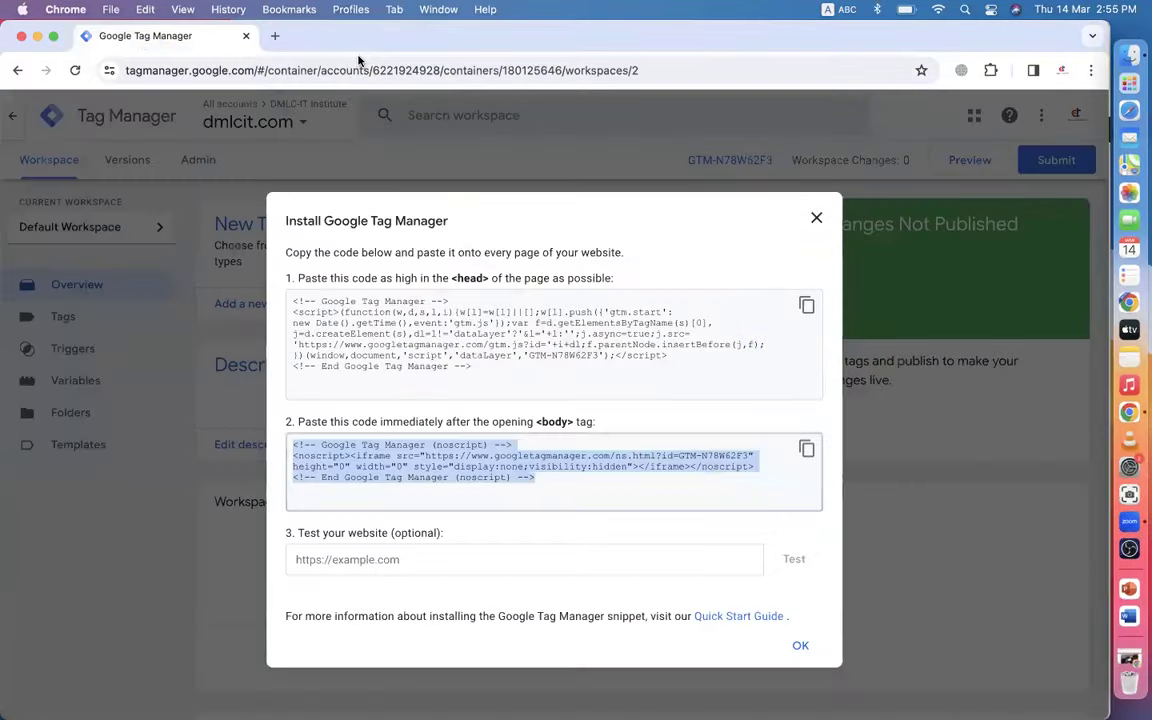
# - Load the copied store address in a new Chrome tab
pyautogui.click(264, 36)
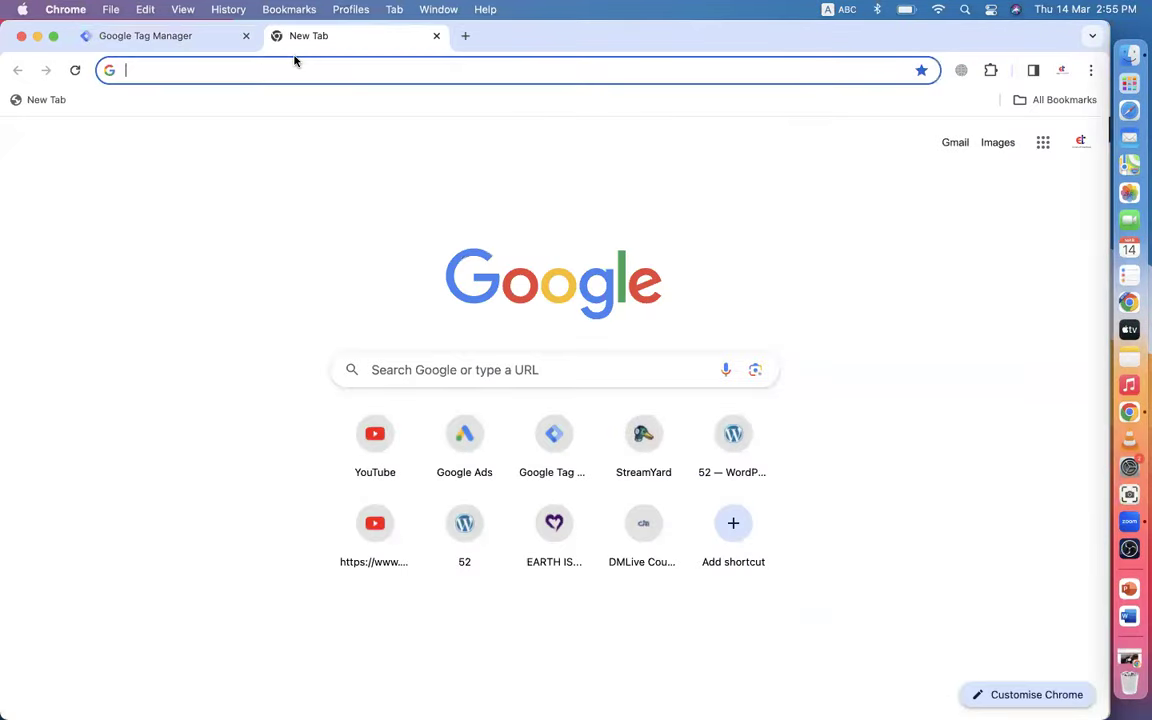
pyautogui.press('super+v')
pyautogui.press('Return')
# - Enter the store password to unlock the storefront and save the password in Chrome
pyautogui.click(1062, 72)
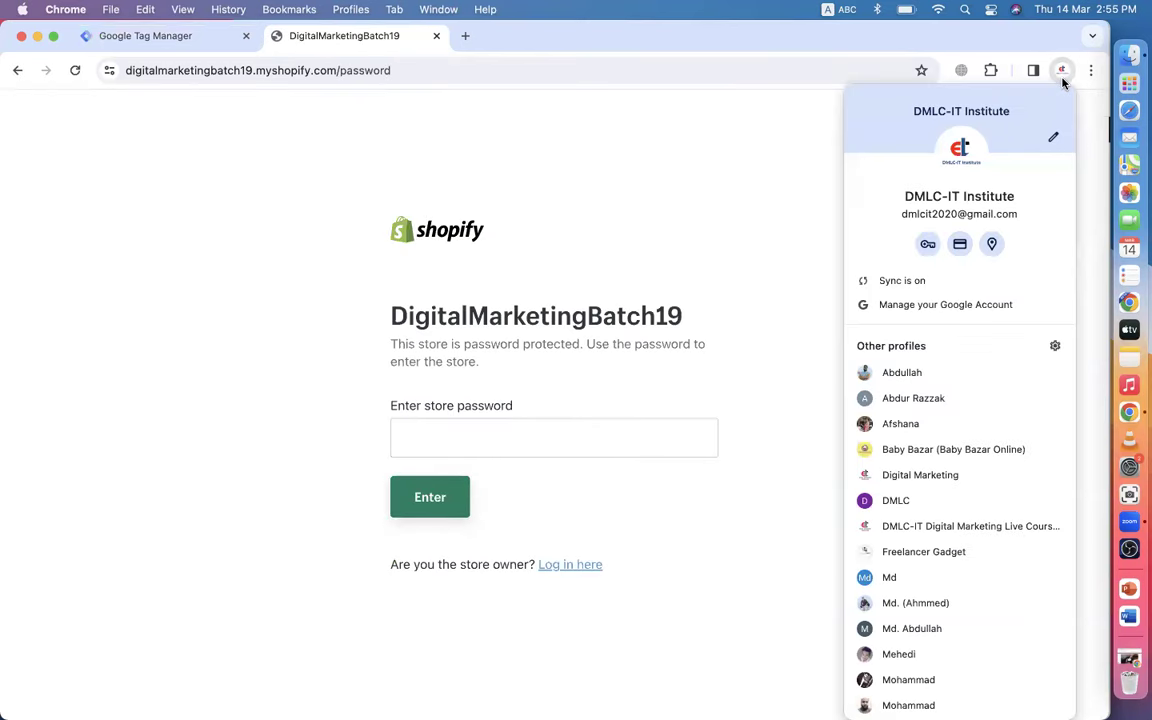
pyautogui.click(520, 440)
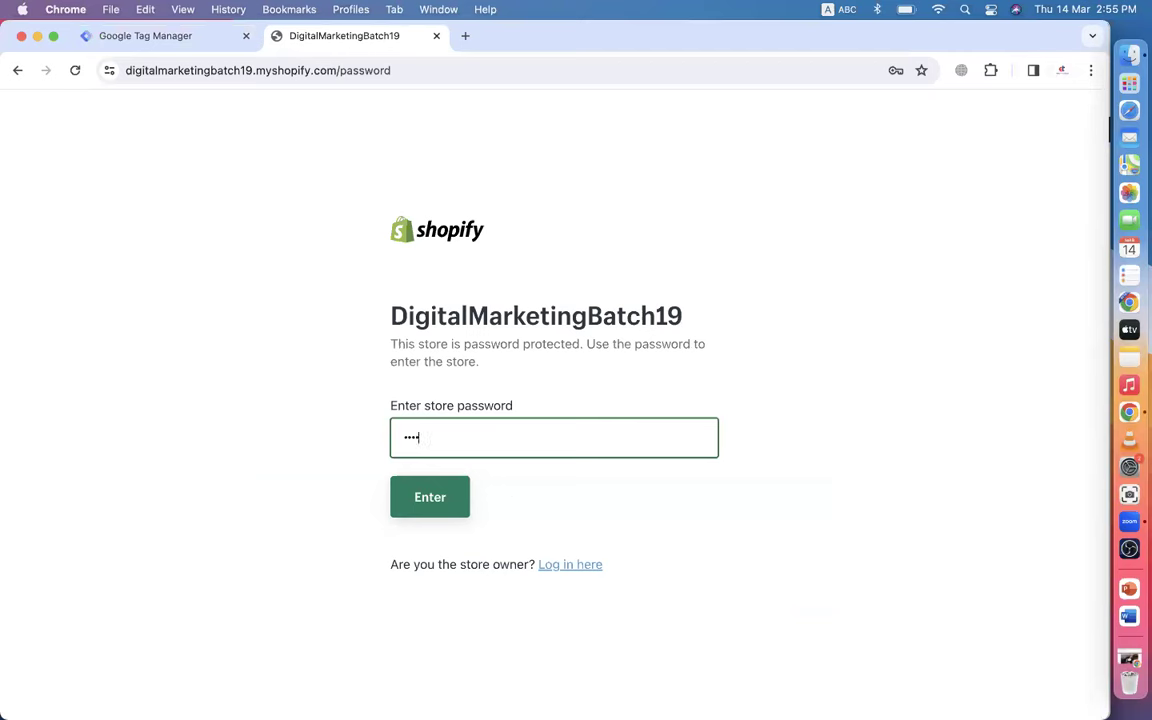
pyautogui.click(432, 511)
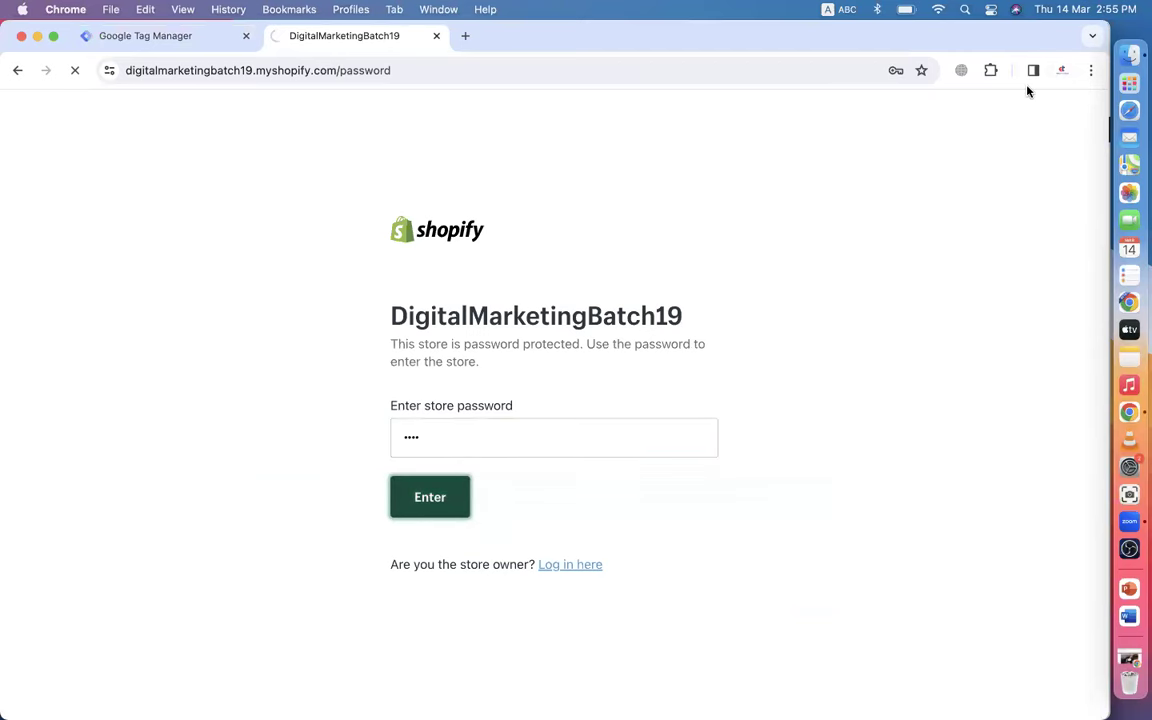
pyautogui.click(1062, 70)
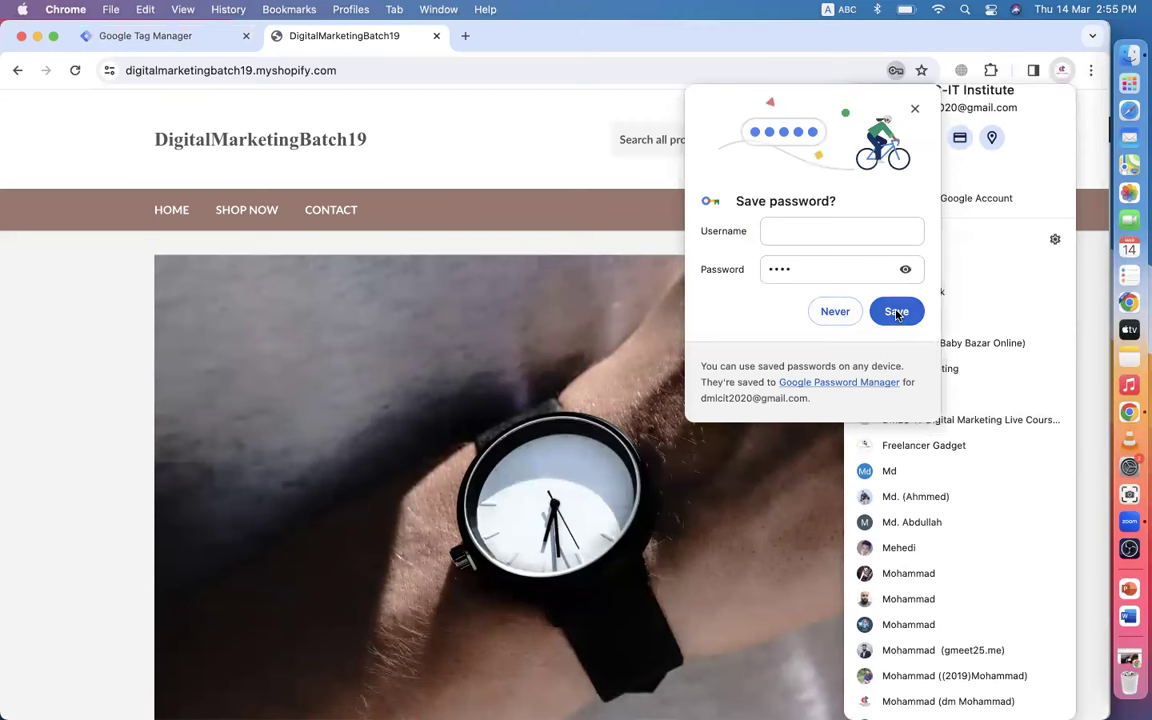
pyautogui.click(896, 312)
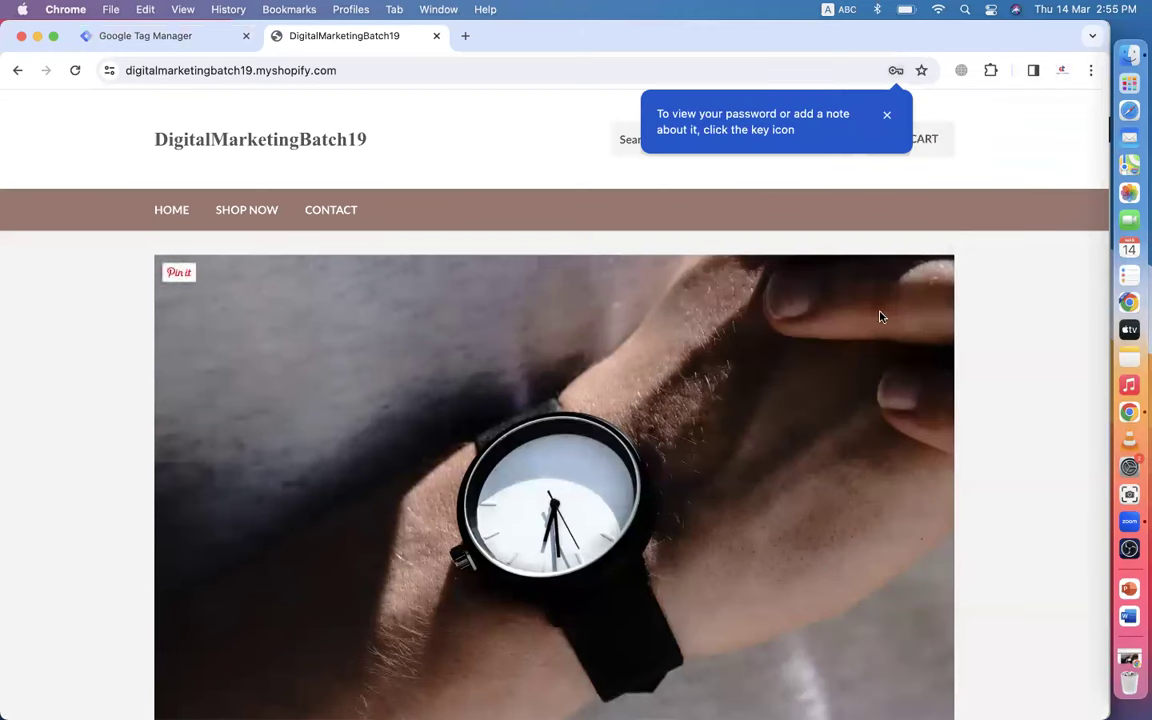
# - Switch to the DMLC-IT Institute Chrome profile window showing the Shopify store
pyautogui.click(1060, 70)
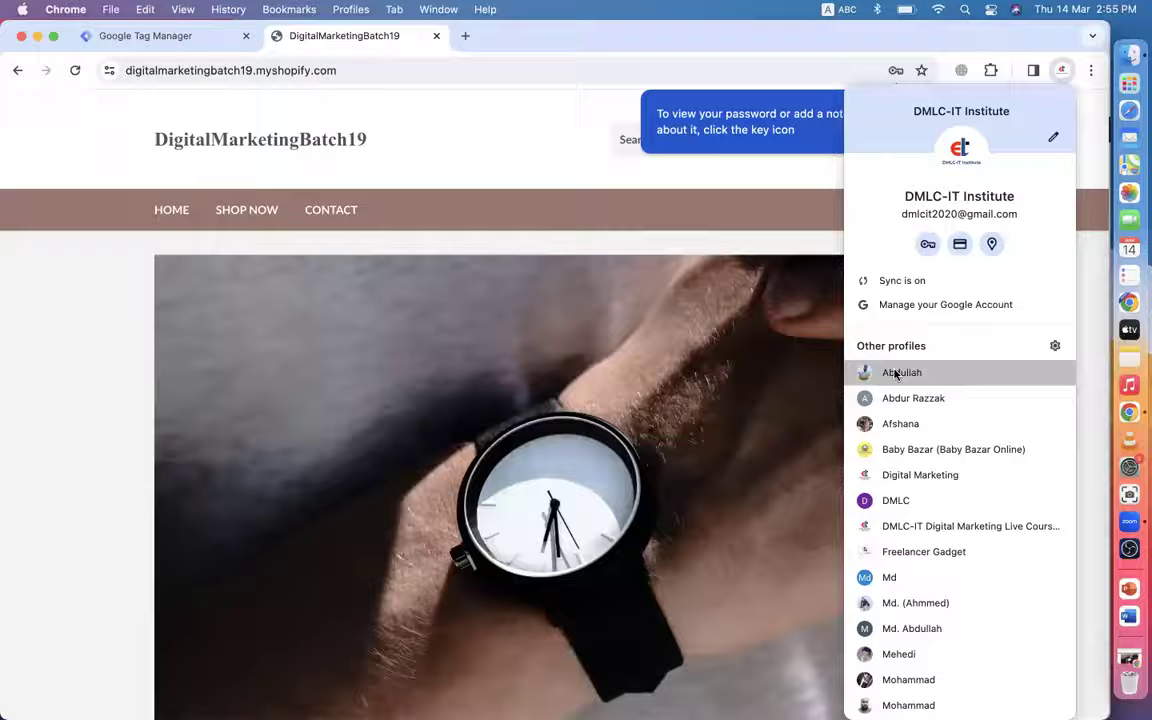
pyautogui.click(896, 373)
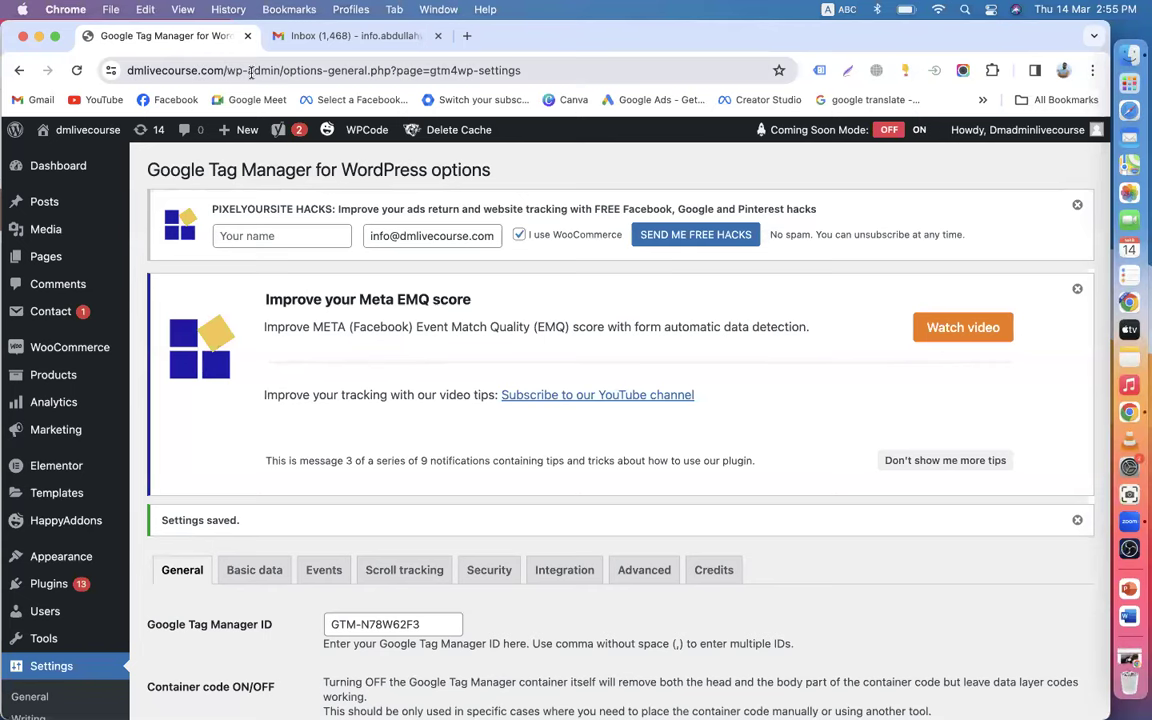
pyautogui.moveTo(222, 70); pyautogui.dragTo(37, 46)
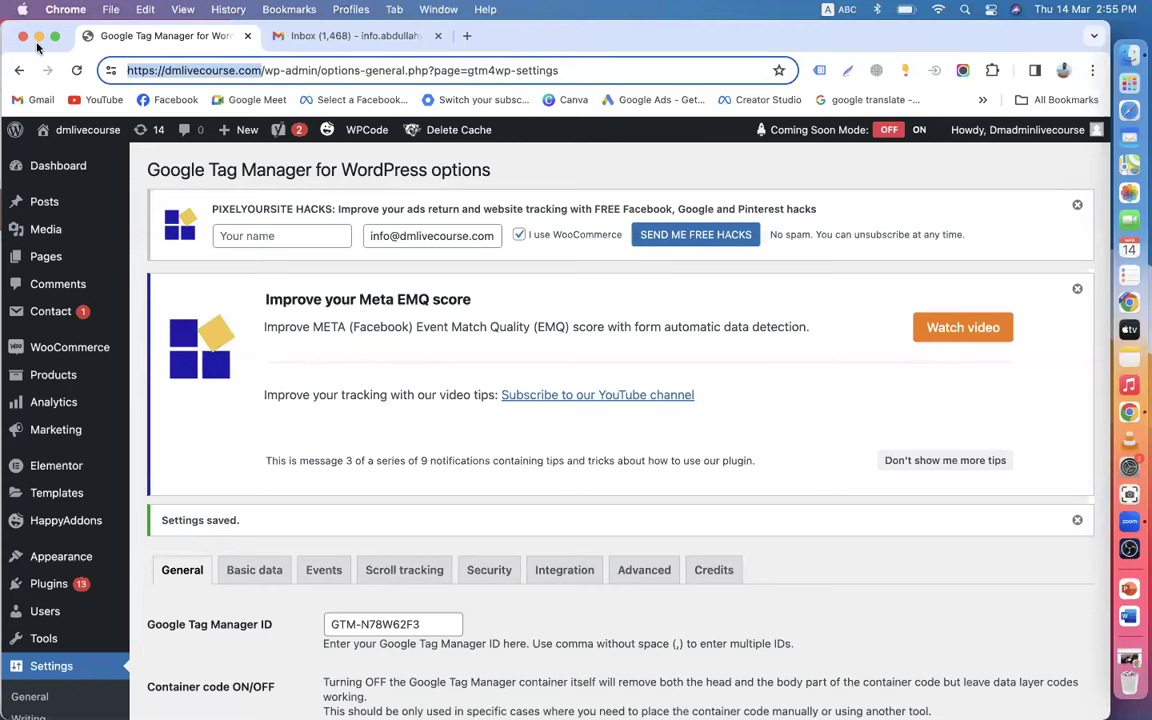
pyautogui.click(349, 40)
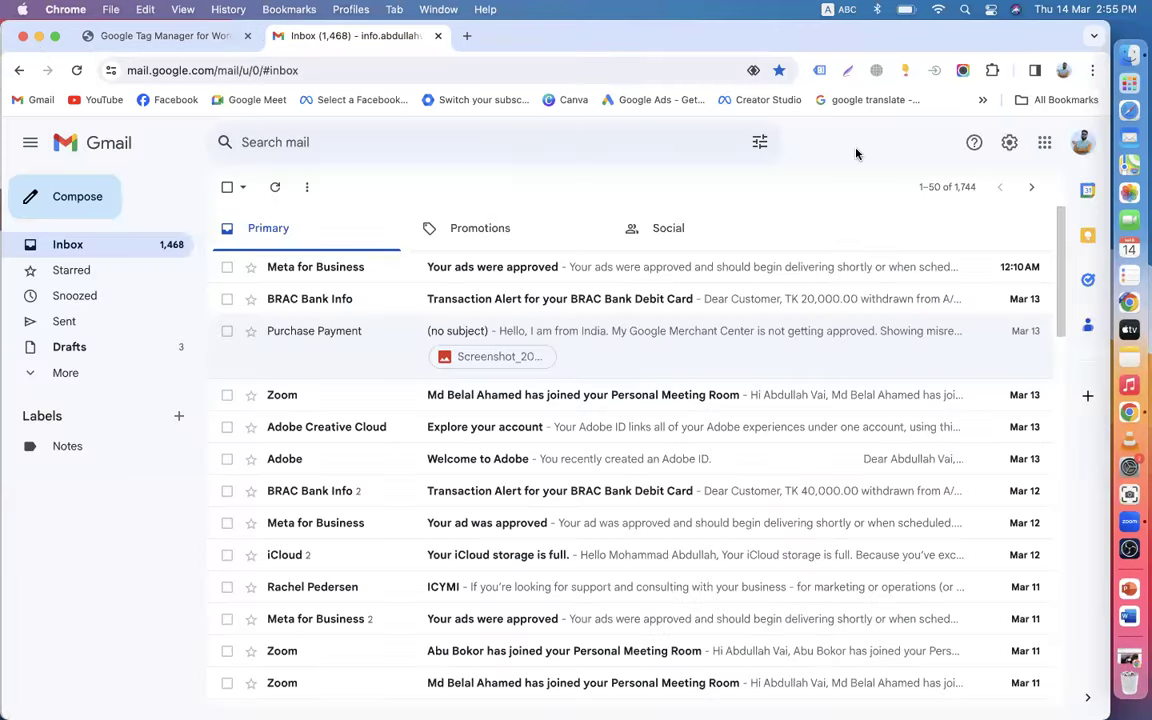
pyautogui.click(1062, 70)
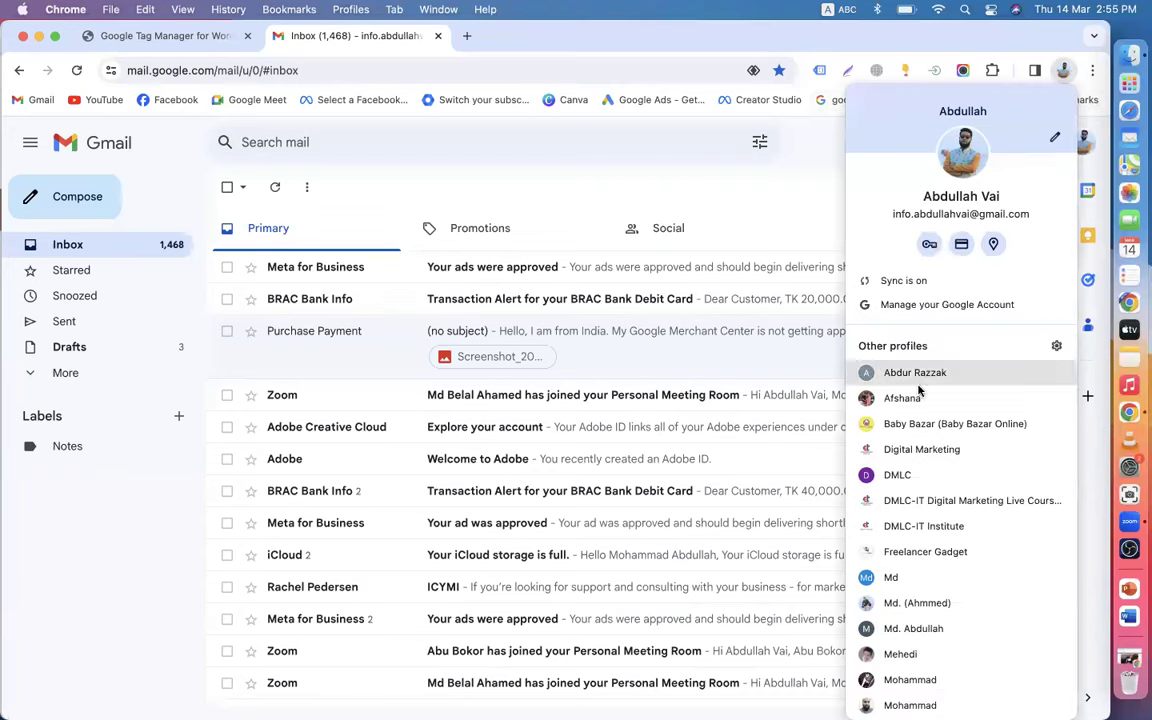
pyautogui.click(893, 530)
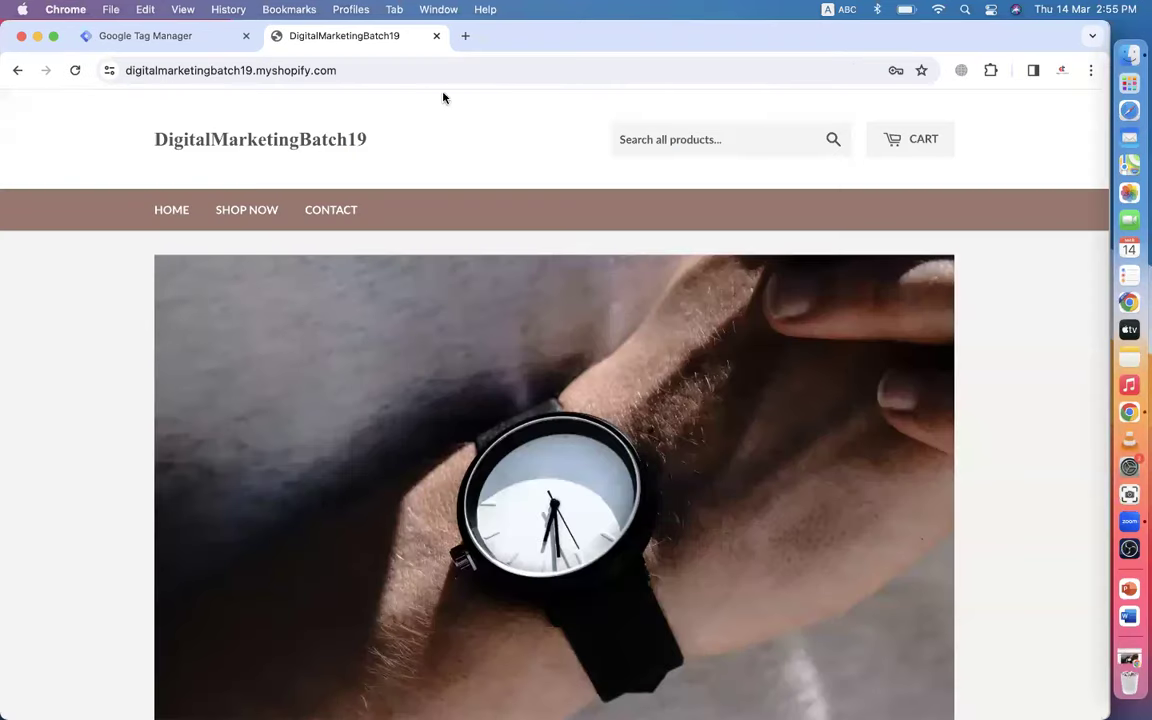
# - Load dmlivecourse.com in a new tab
pyautogui.click(466, 36)
pyautogui.write('dmlivecourse.com')
pyautogui.press('Return')
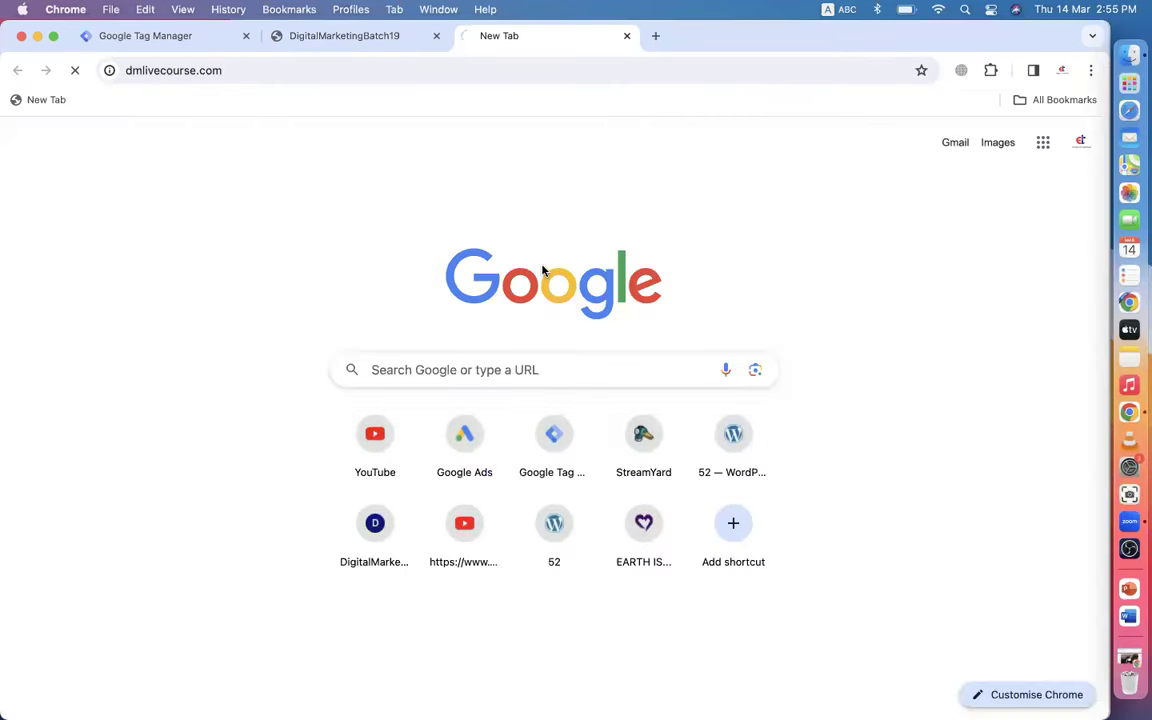
# - Close the install code dialog and check the workspace triggers and tags
pyautogui.click(131, 36)
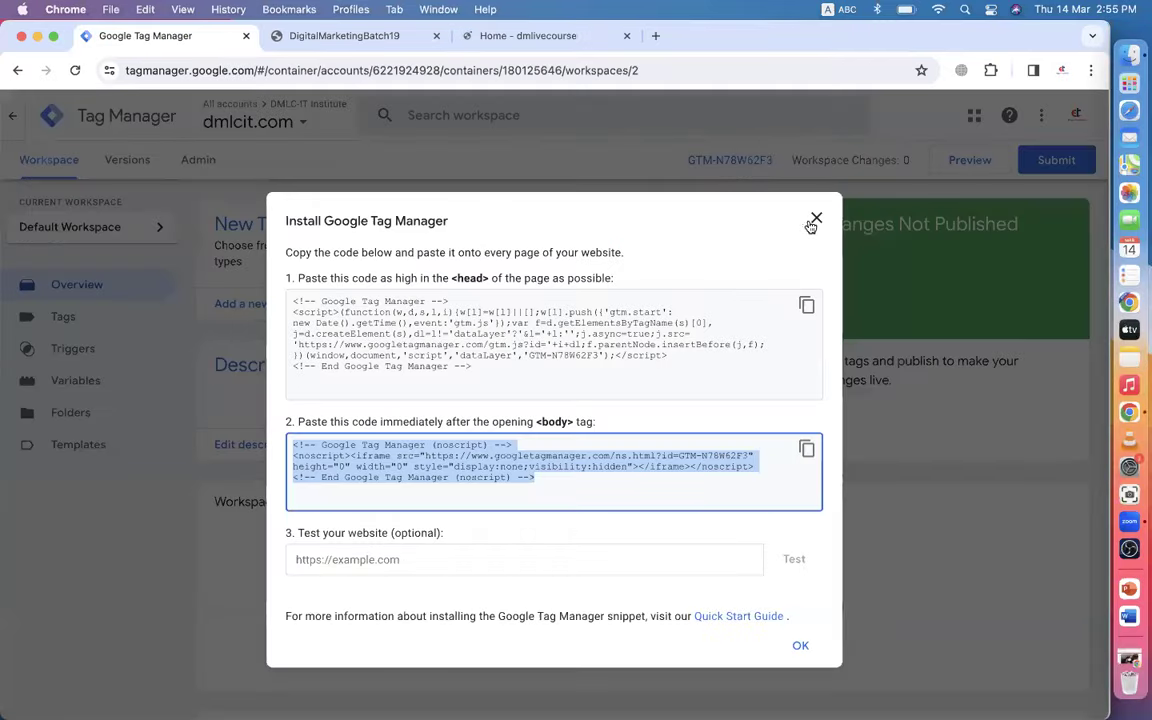
pyautogui.click(815, 219)
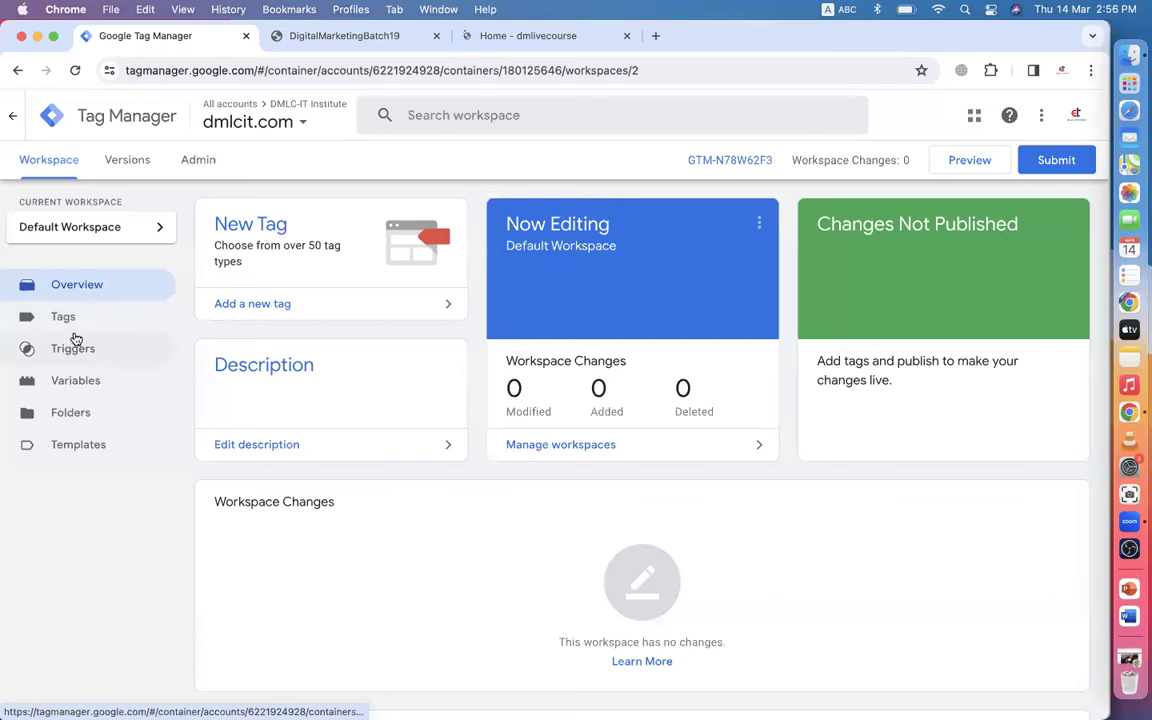
pyautogui.click(72, 343)
pyautogui.click(82, 316)
pyautogui.click(88, 286)
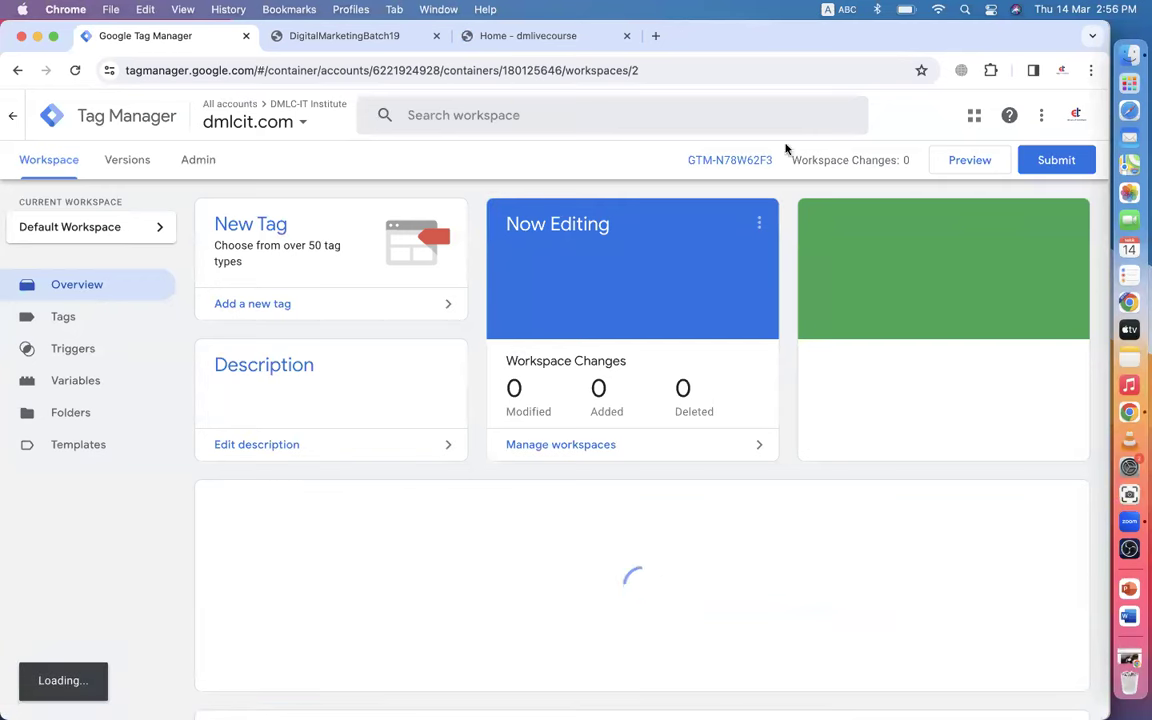
# - Submit the workspace changes and publish them as Version 2
pyautogui.click(1055, 160)
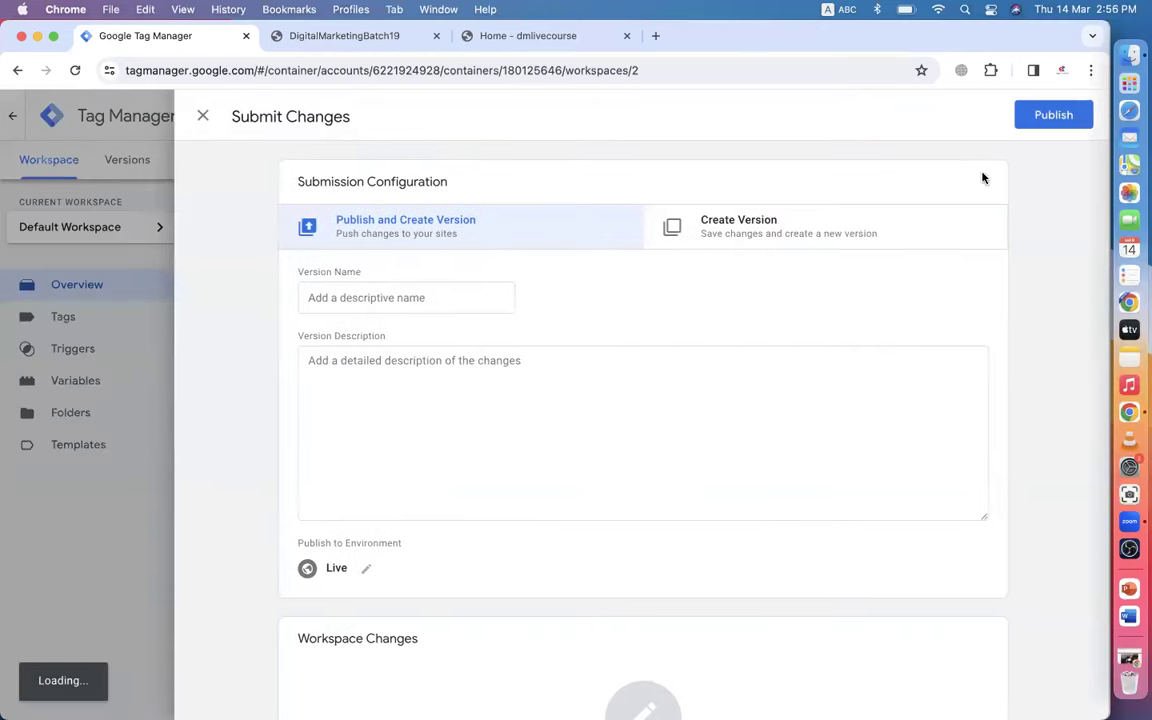
pyautogui.click(351, 298)
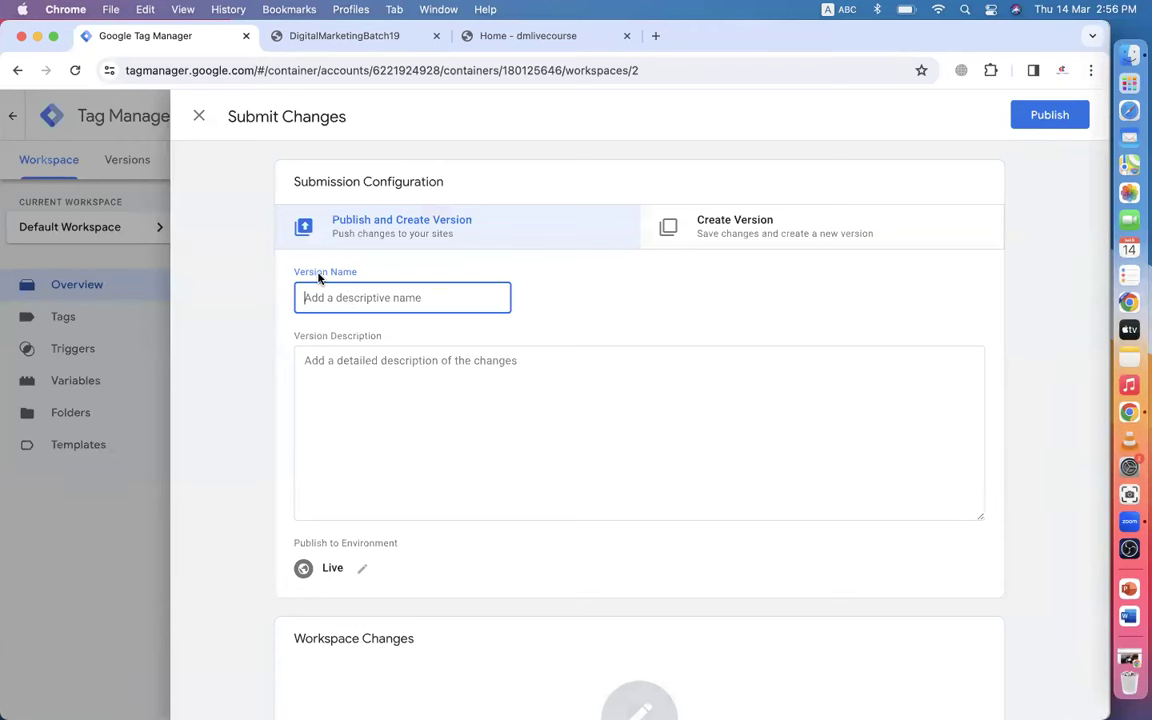
pyautogui.click(1037, 114)
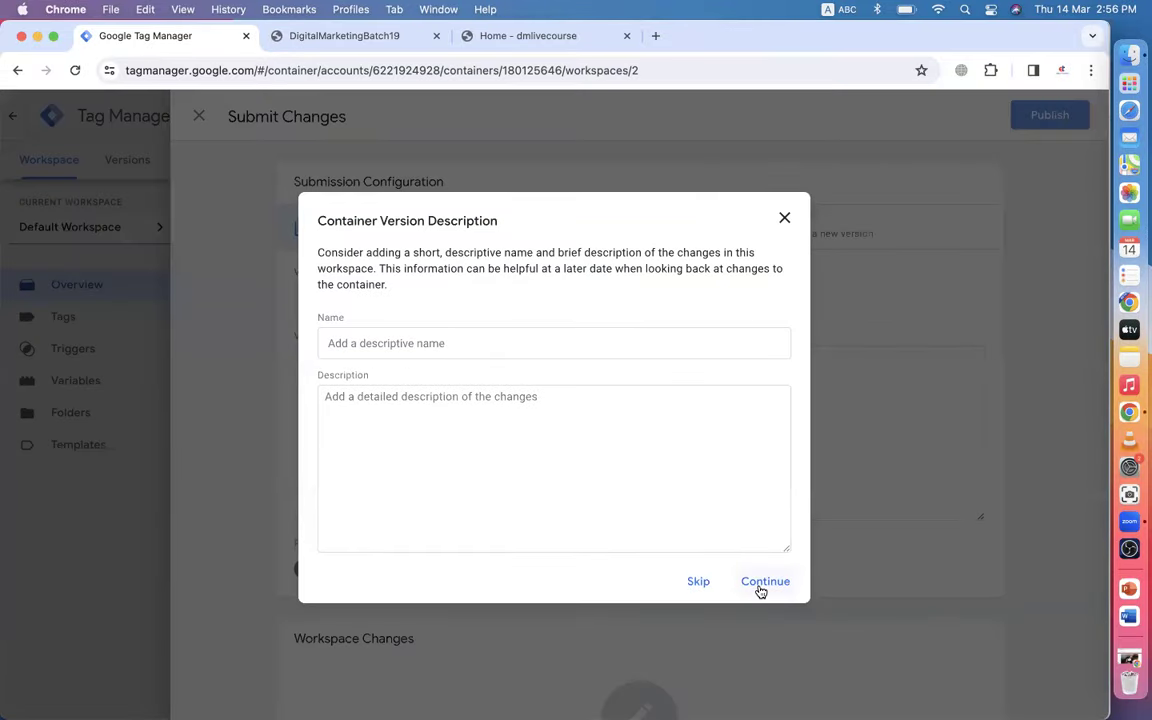
pyautogui.click(763, 584)
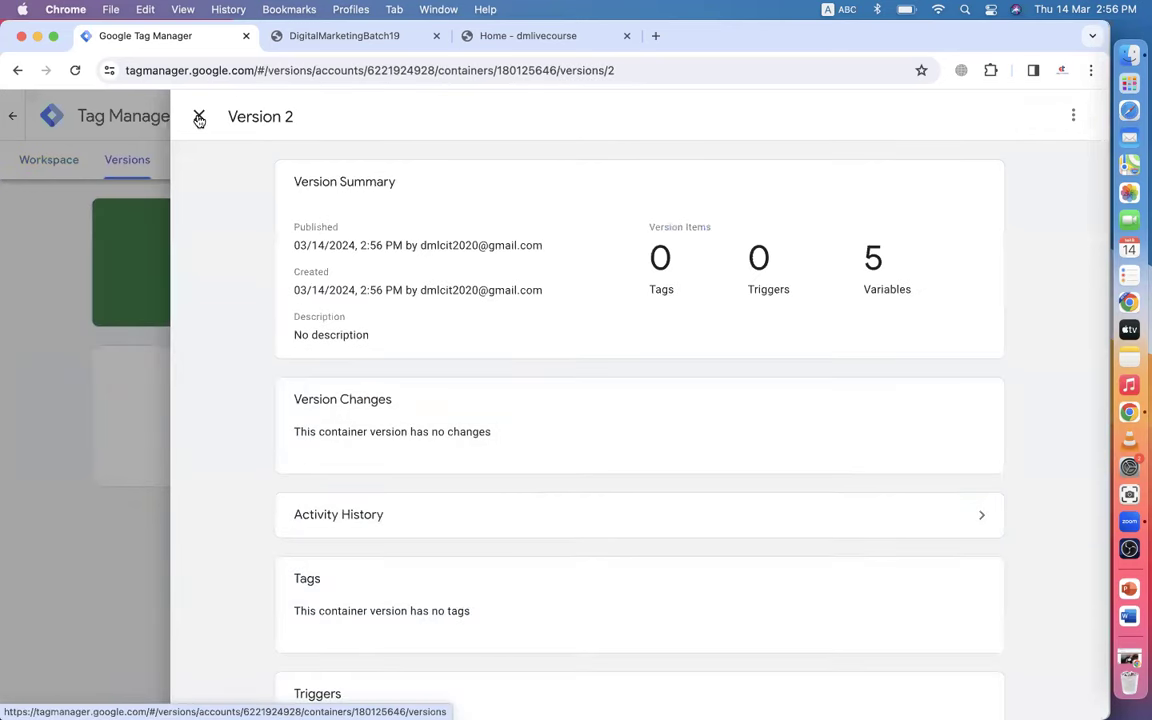
pyautogui.click(199, 118)
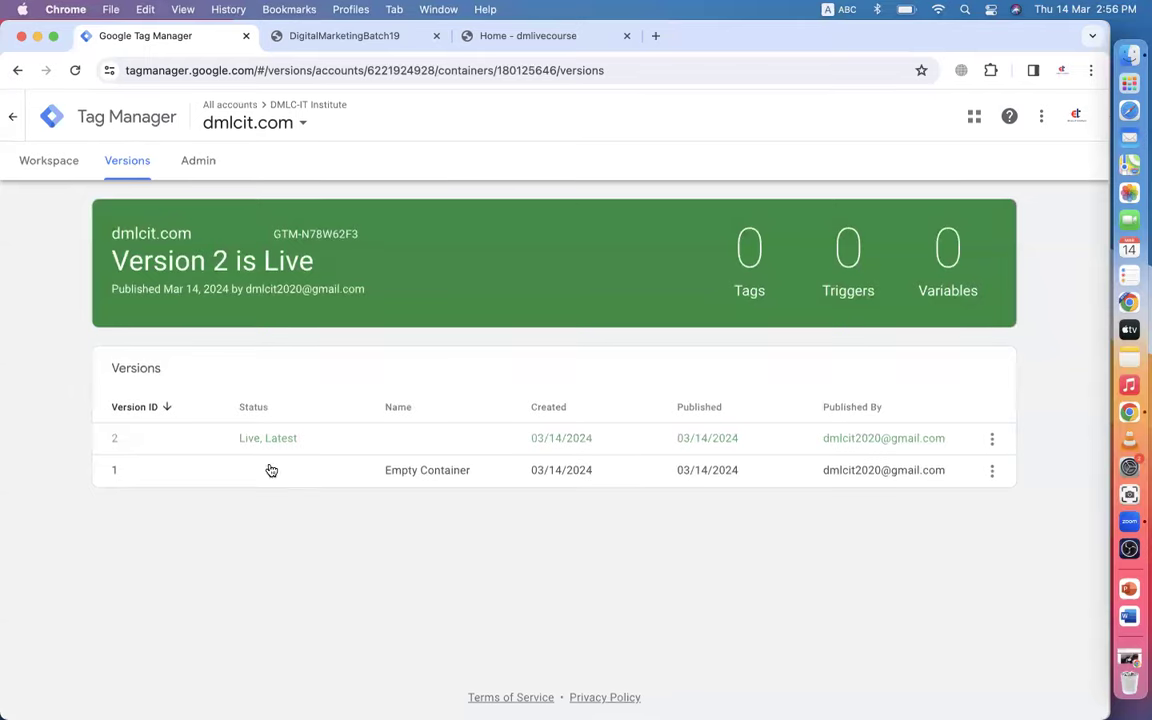
# - Return to the workspace Overview to confirm Version 2 is live with zero changes
pyautogui.click(50, 164)
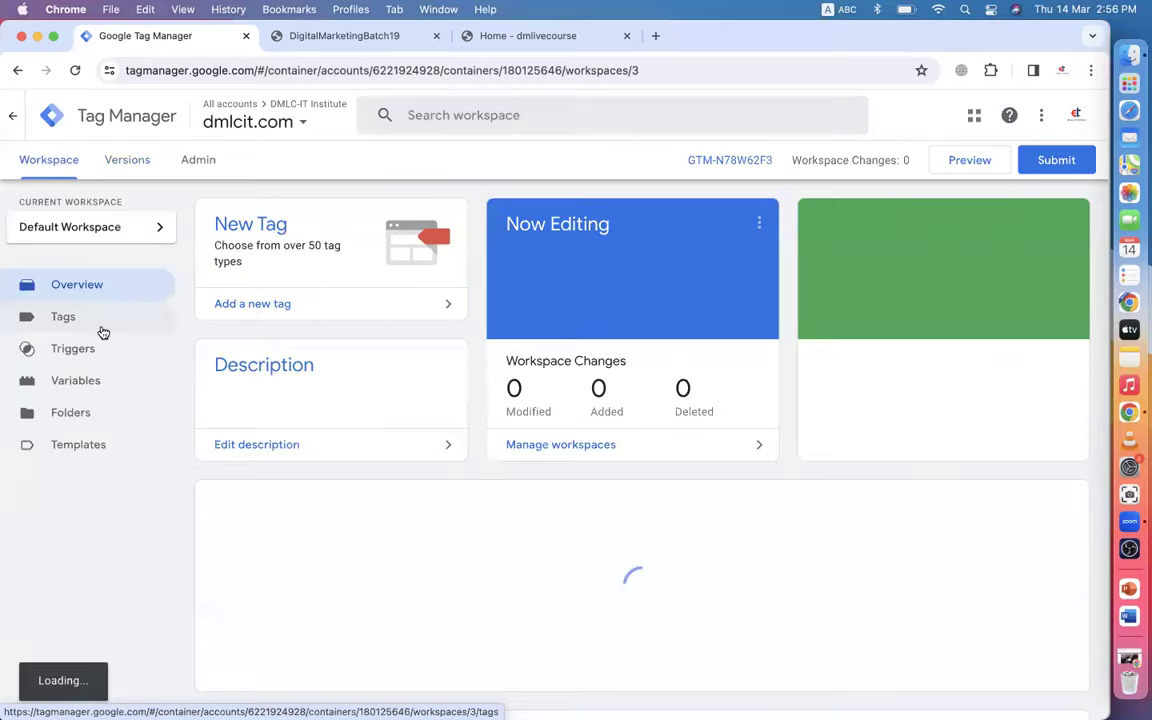
pyautogui.click(100, 320)
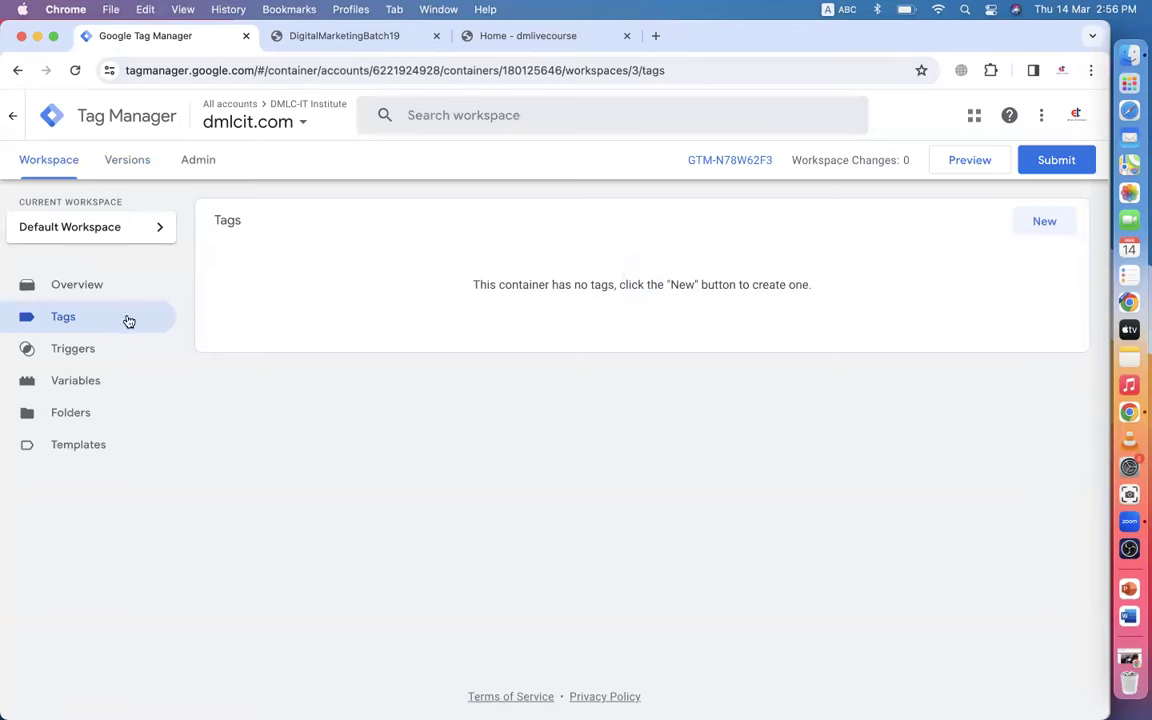
pyautogui.click(90, 285)
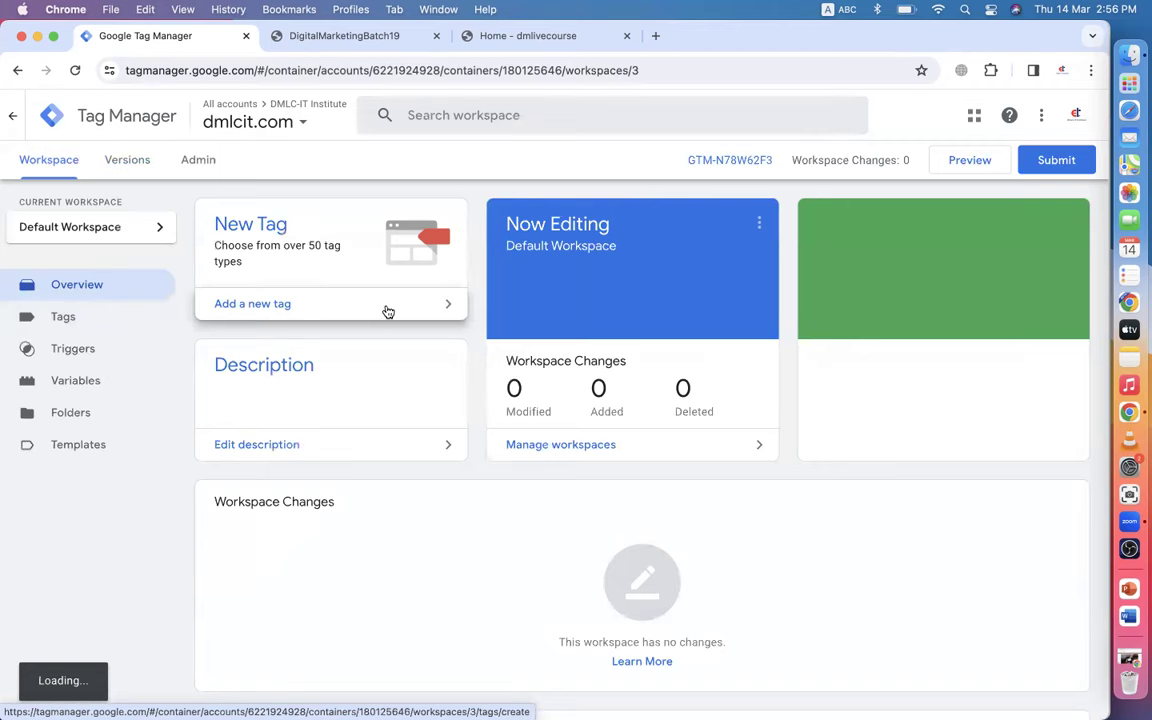
# - Search Google for 'google tag assistant legacy' and check the Tag Assistant results
pyautogui.click(655, 36)
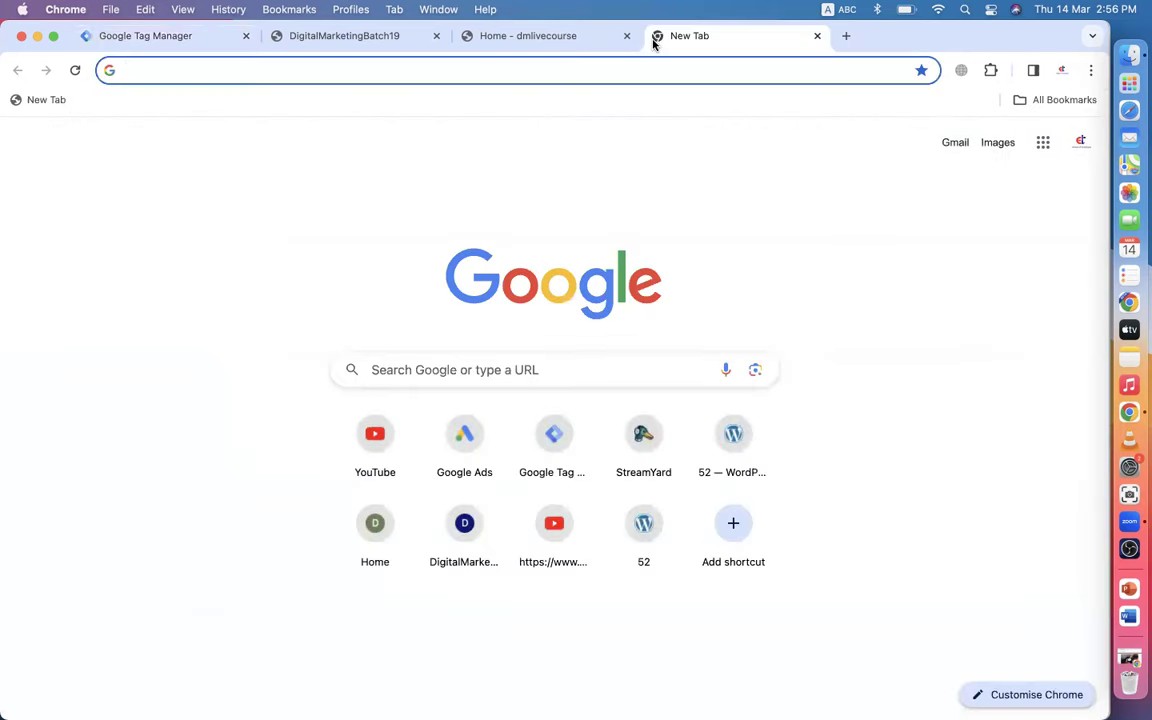
pyautogui.write('google tag')
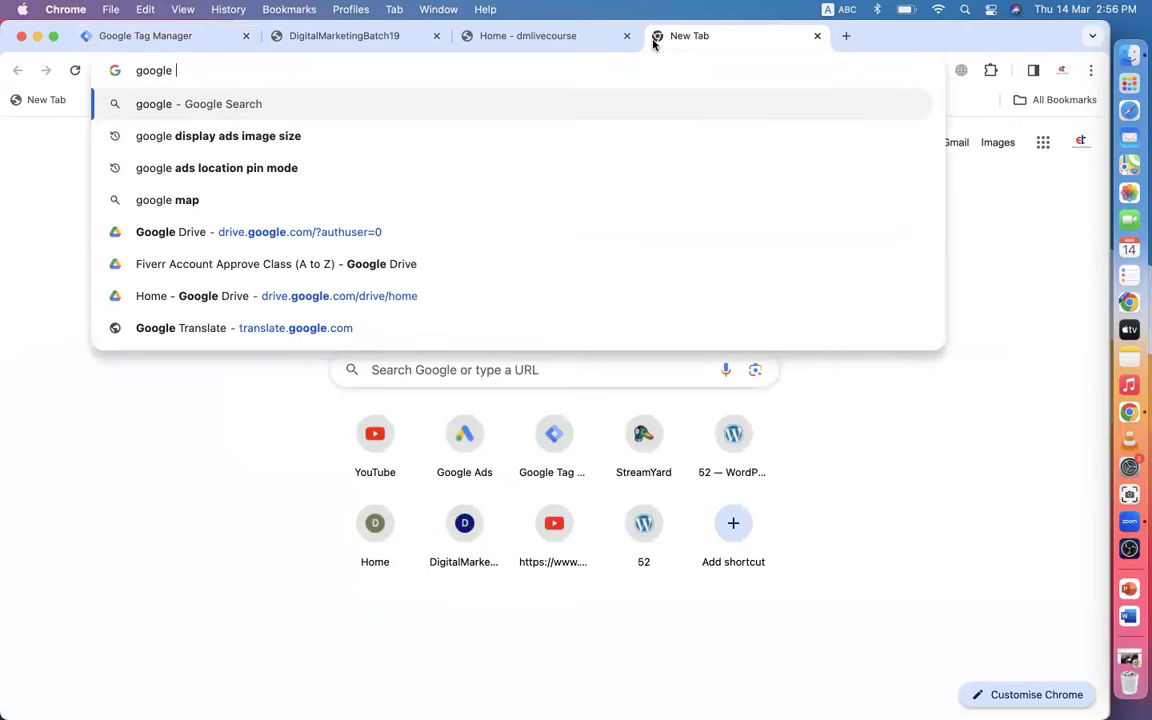
pyautogui.write(' as')
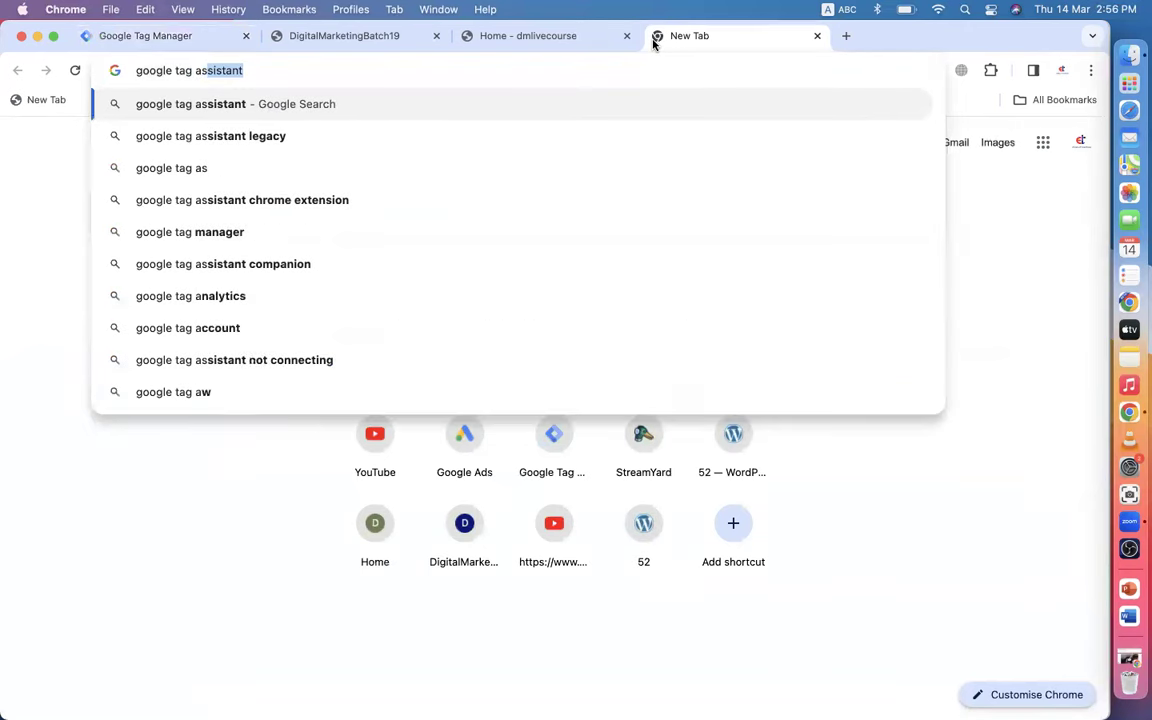
pyautogui.click(321, 140)
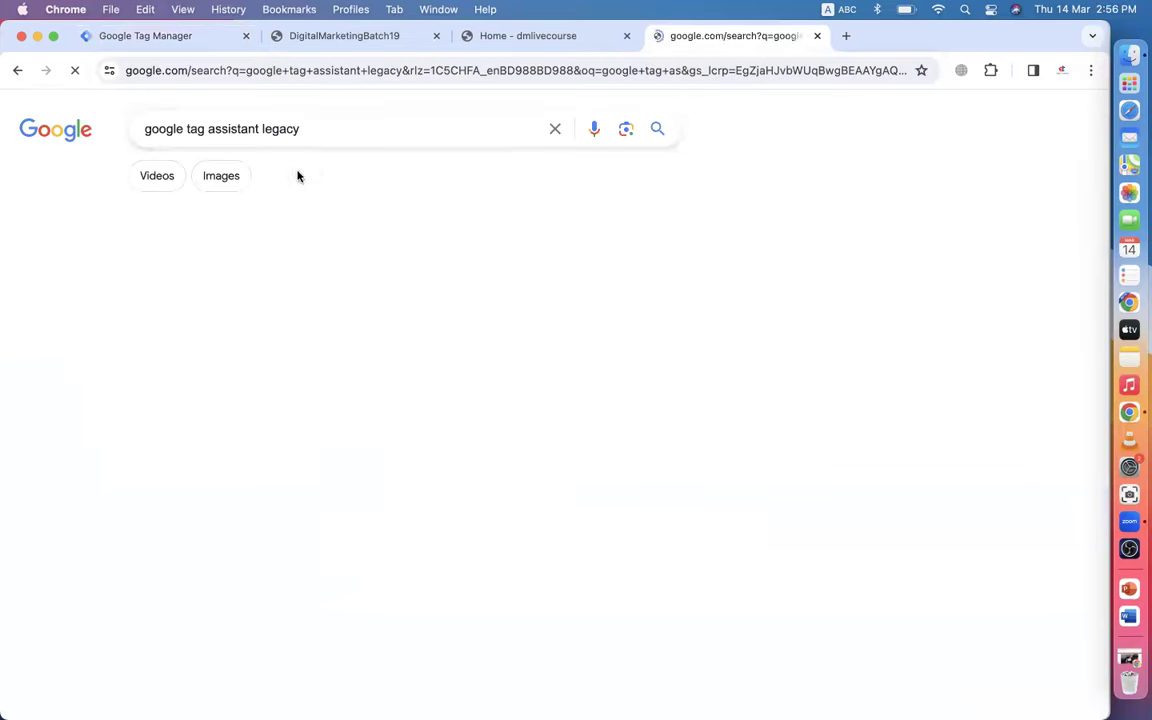
pyautogui.click(229, 407)
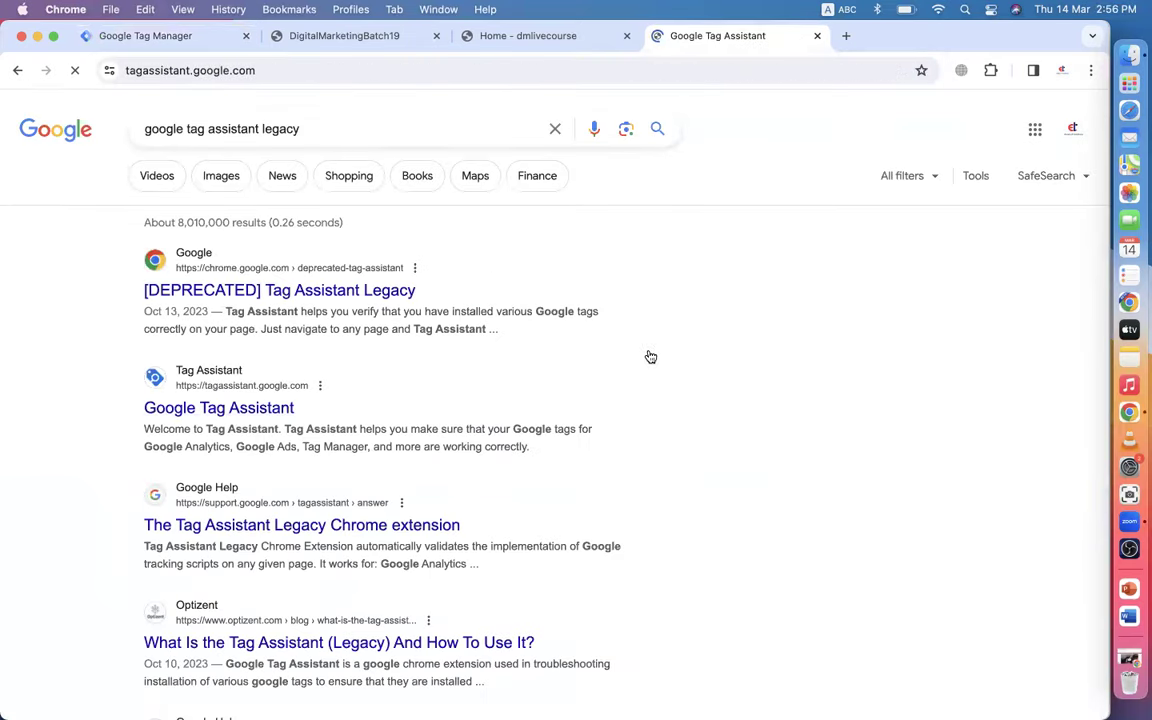
pyautogui.click(18, 70)
pyautogui.click(240, 292)
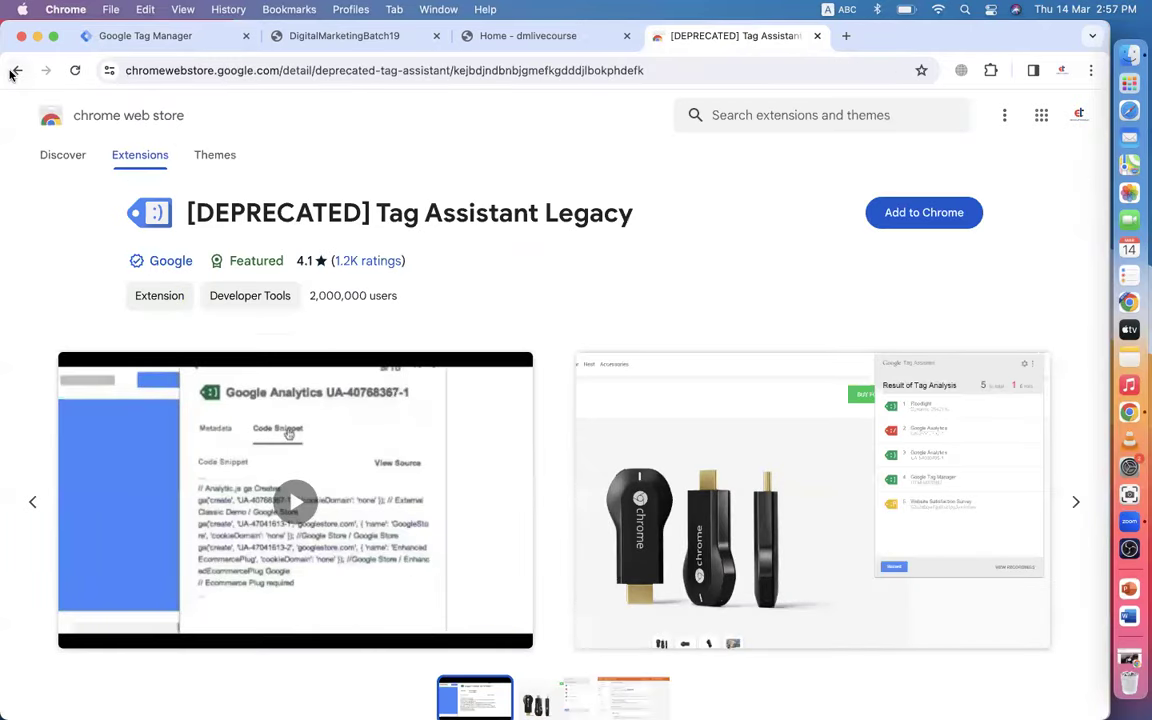
pyautogui.click(17, 70)
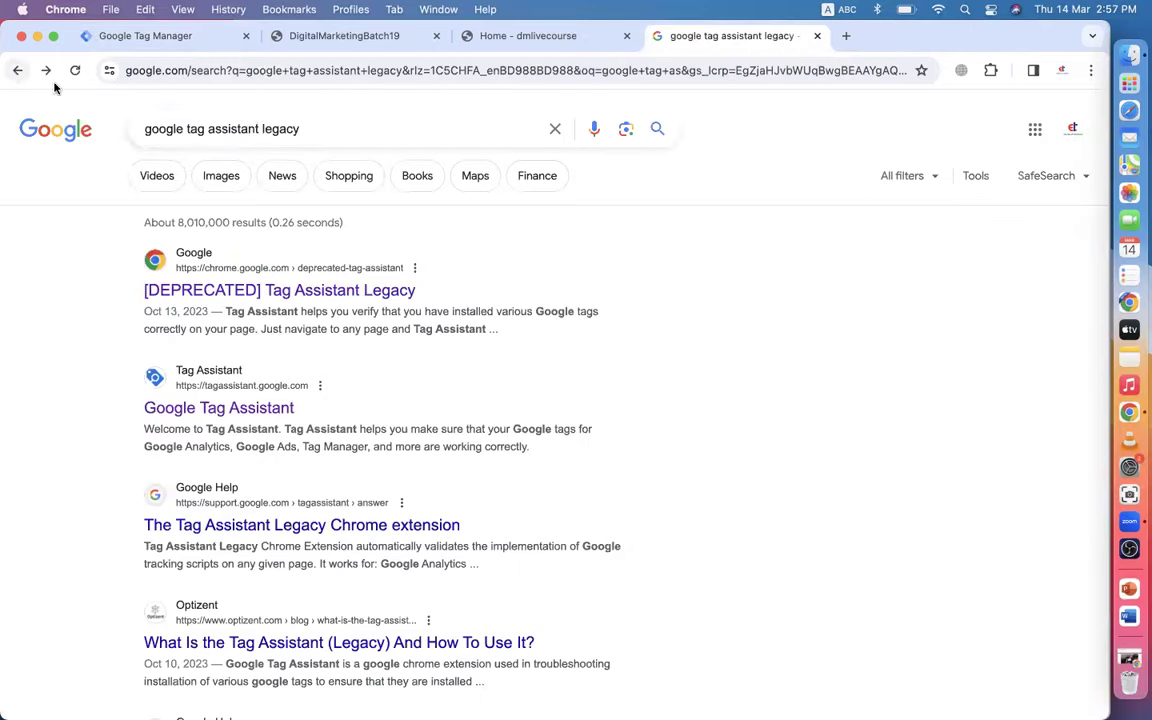
# - Refine the search to 'google tag assistant legacy chrome extension'
pyautogui.click(313, 128)
pyautogui.write('chrome')
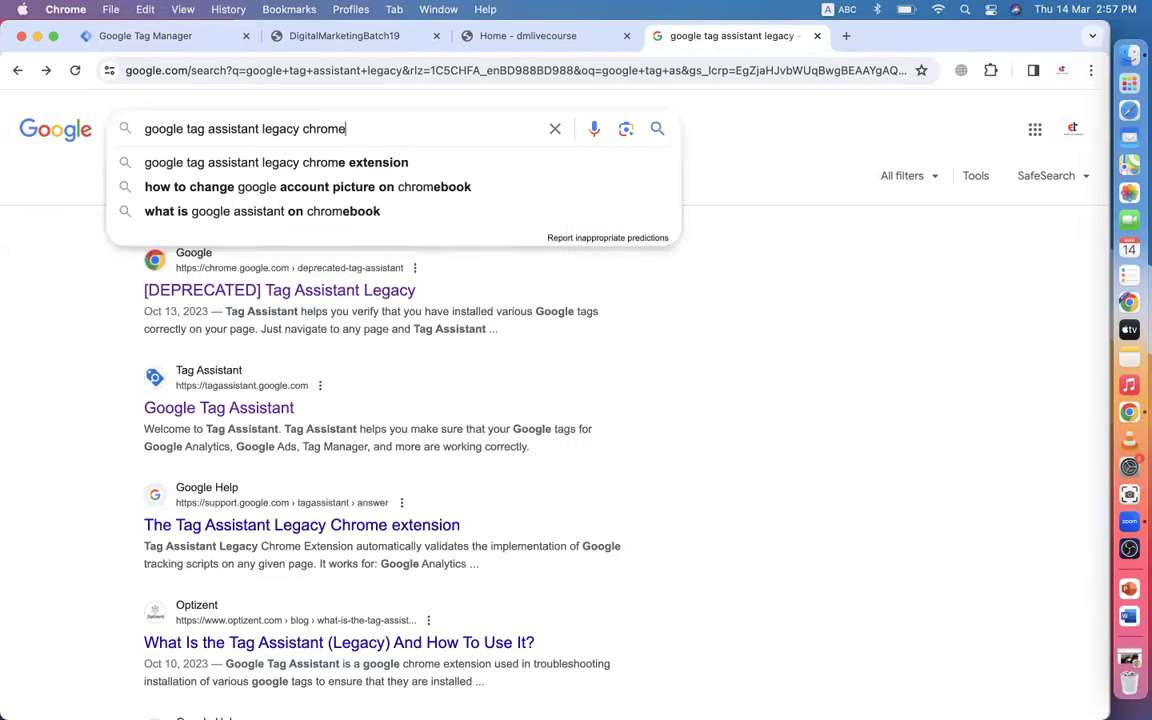
pyautogui.write(' exte')
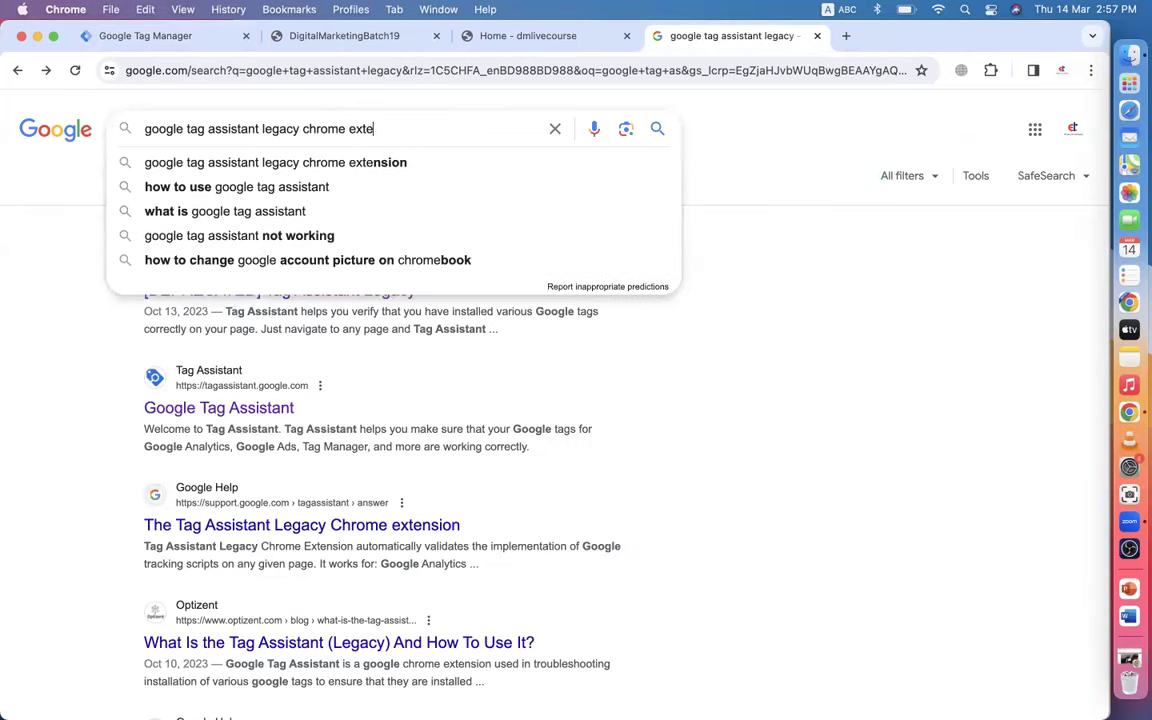
pyautogui.click(322, 168)
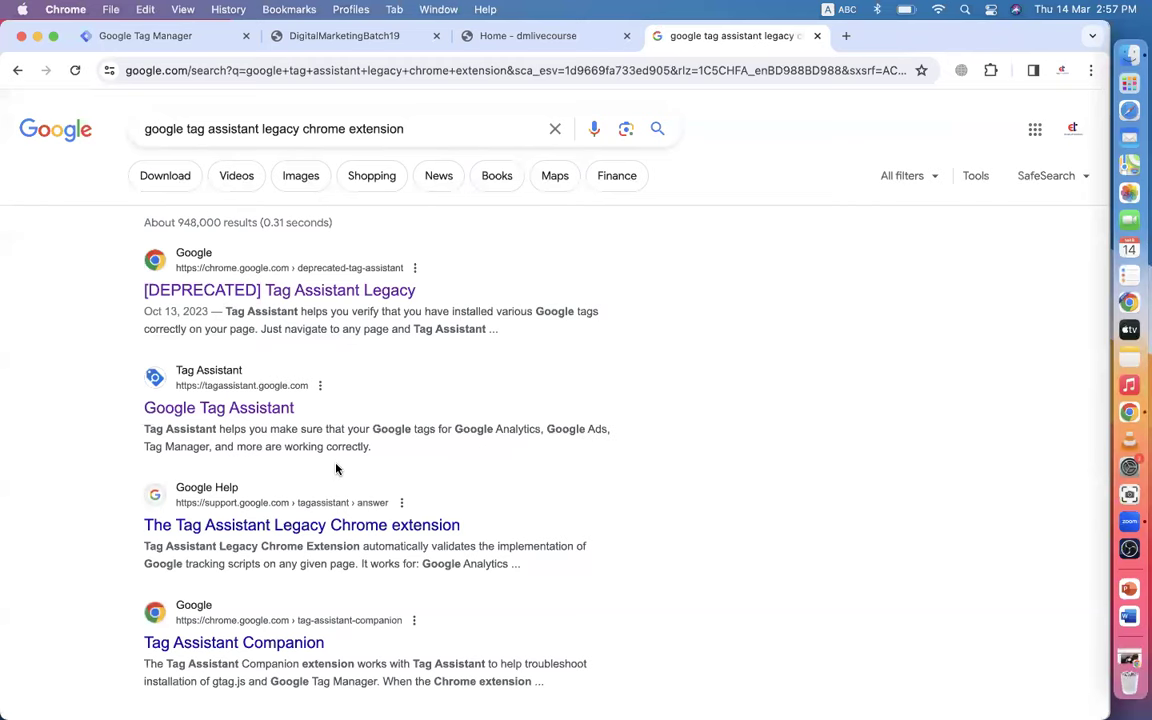
pyautogui.scroll(-2, 336, 468)
# - Add the Tag Assistant Legacy extension to Chrome from the Chrome Web Store
pyautogui.click(271, 548)
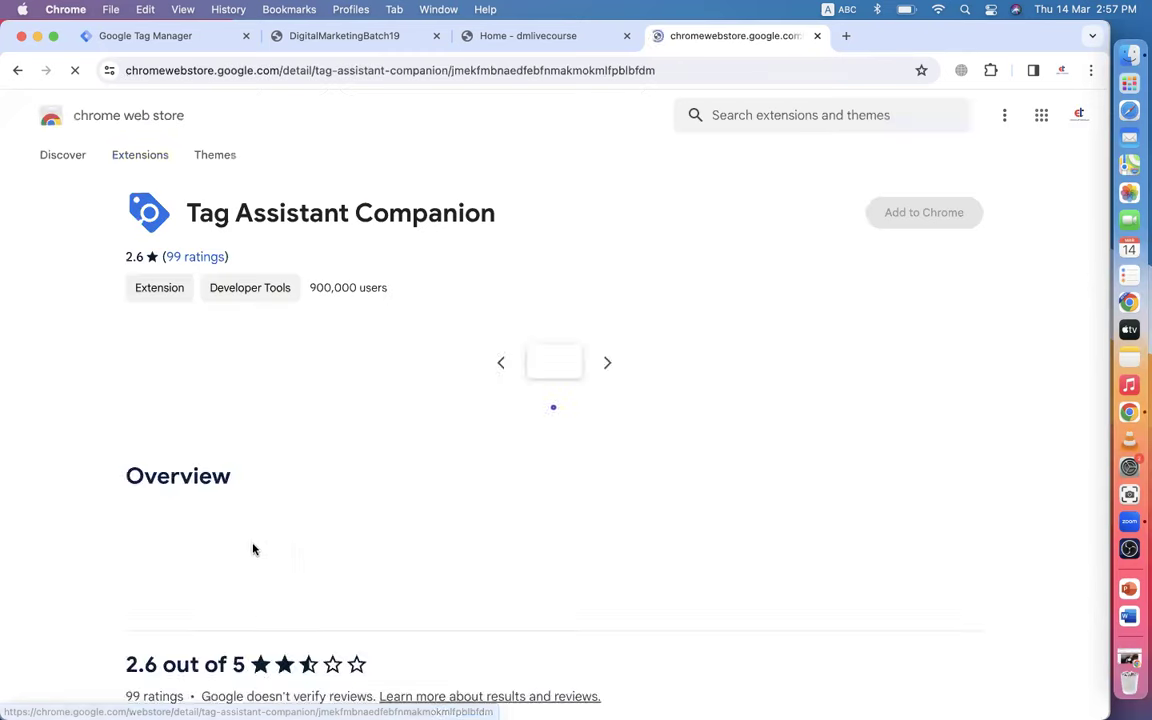
pyautogui.click(18, 71)
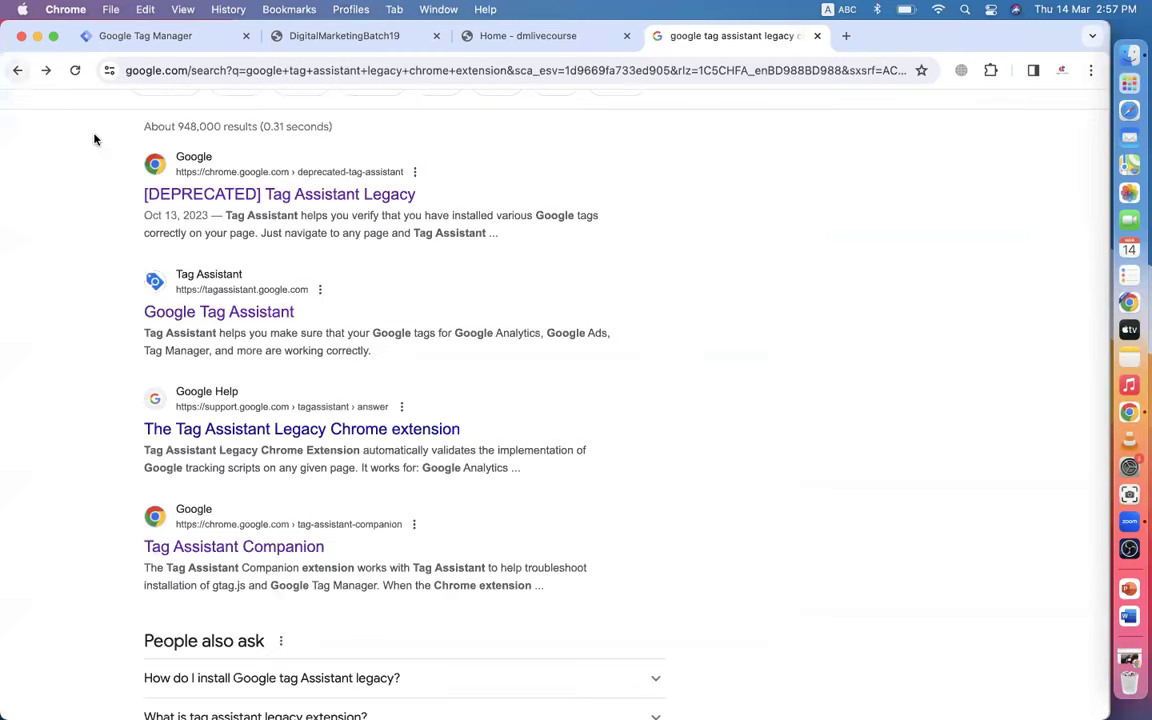
pyautogui.click(357, 196)
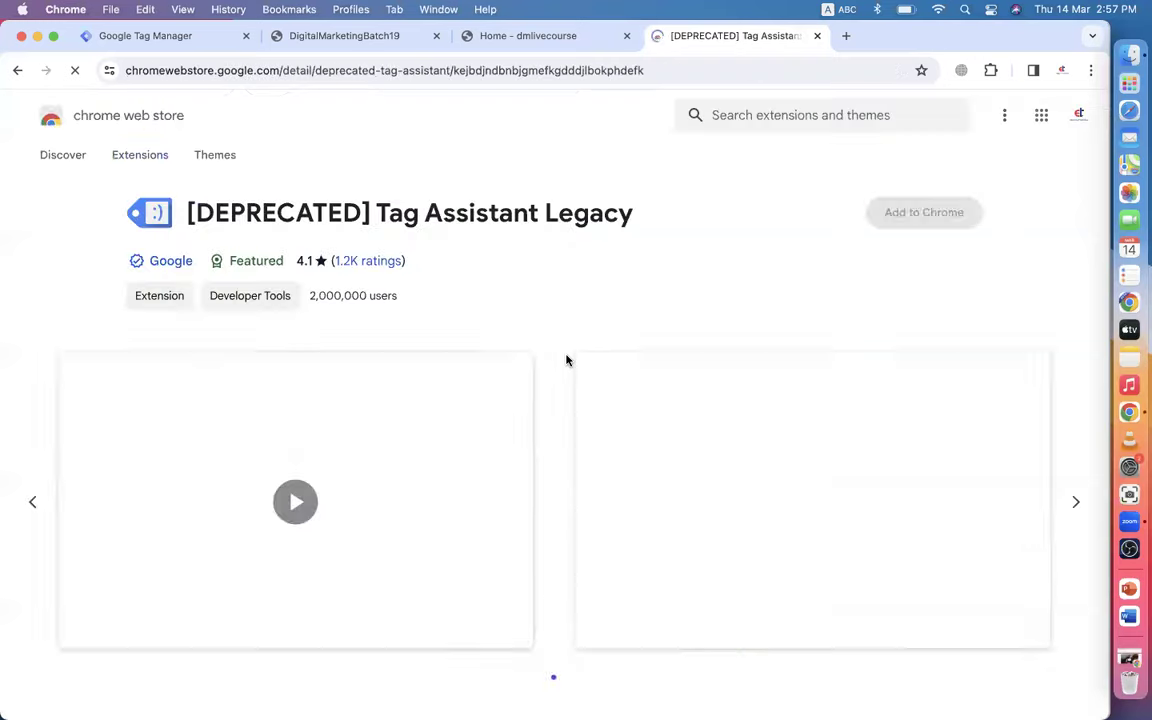
pyautogui.click(912, 214)
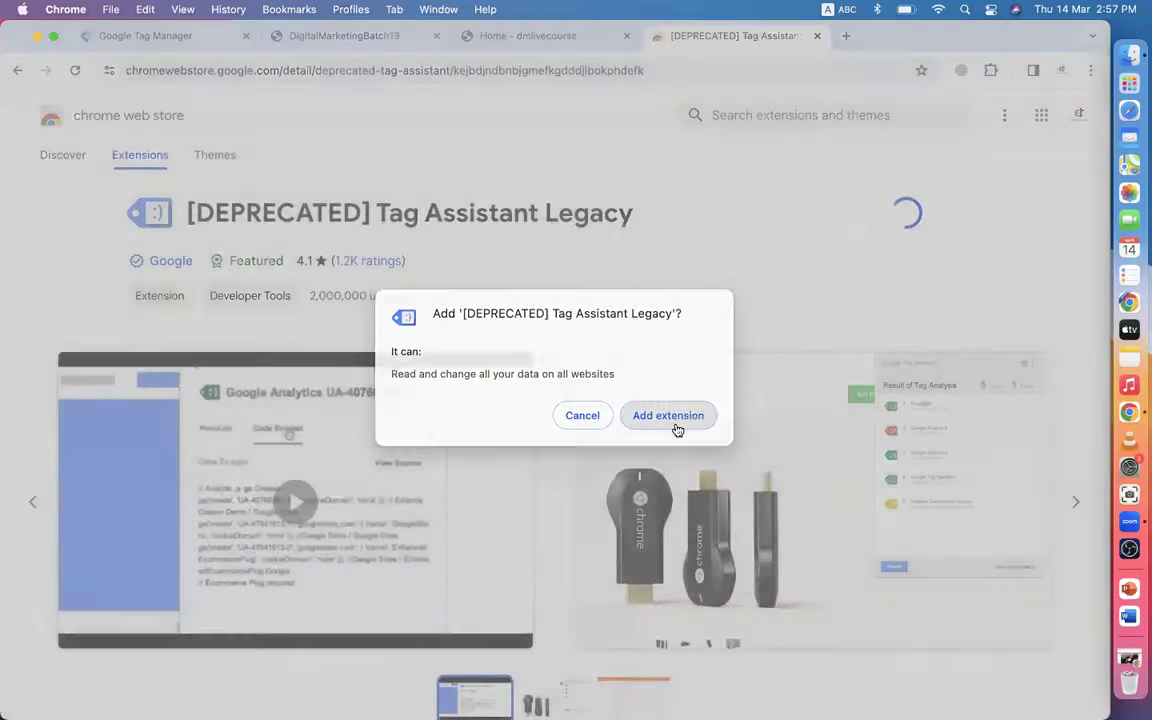
pyautogui.click(675, 424)
# - Pin Tag Assistant Legacy to the toolbar and unpin Browsec VPN
pyautogui.click(990, 71)
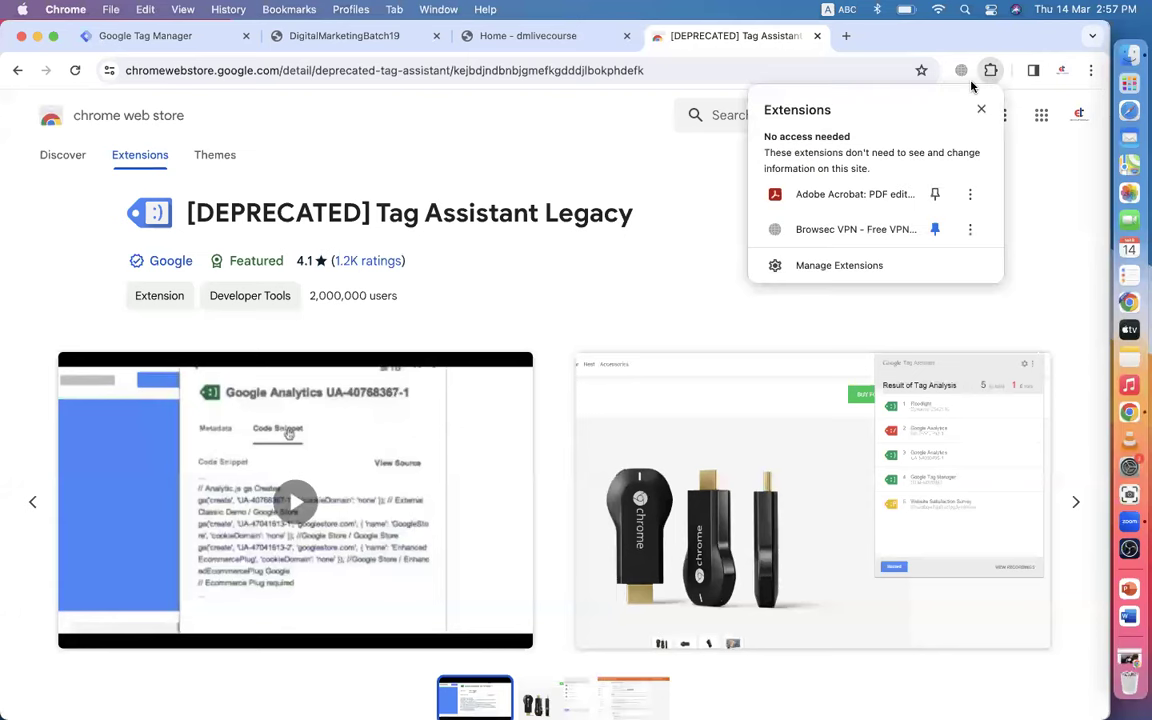
pyautogui.click(990, 71)
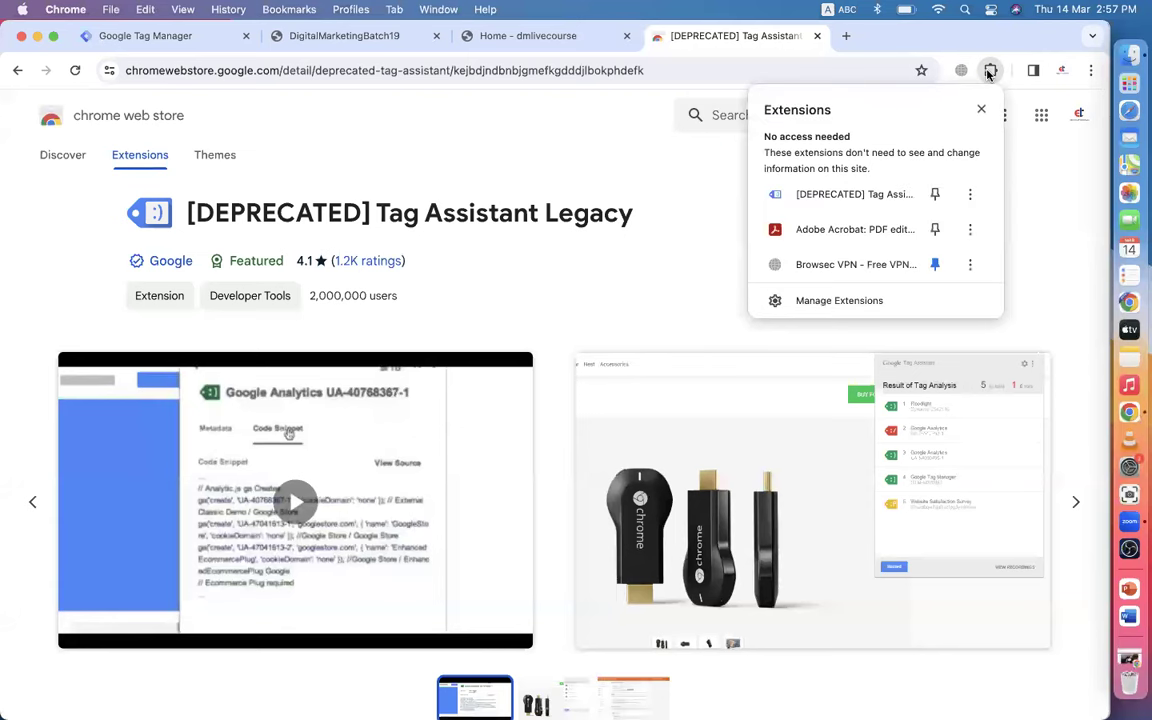
pyautogui.click(933, 194)
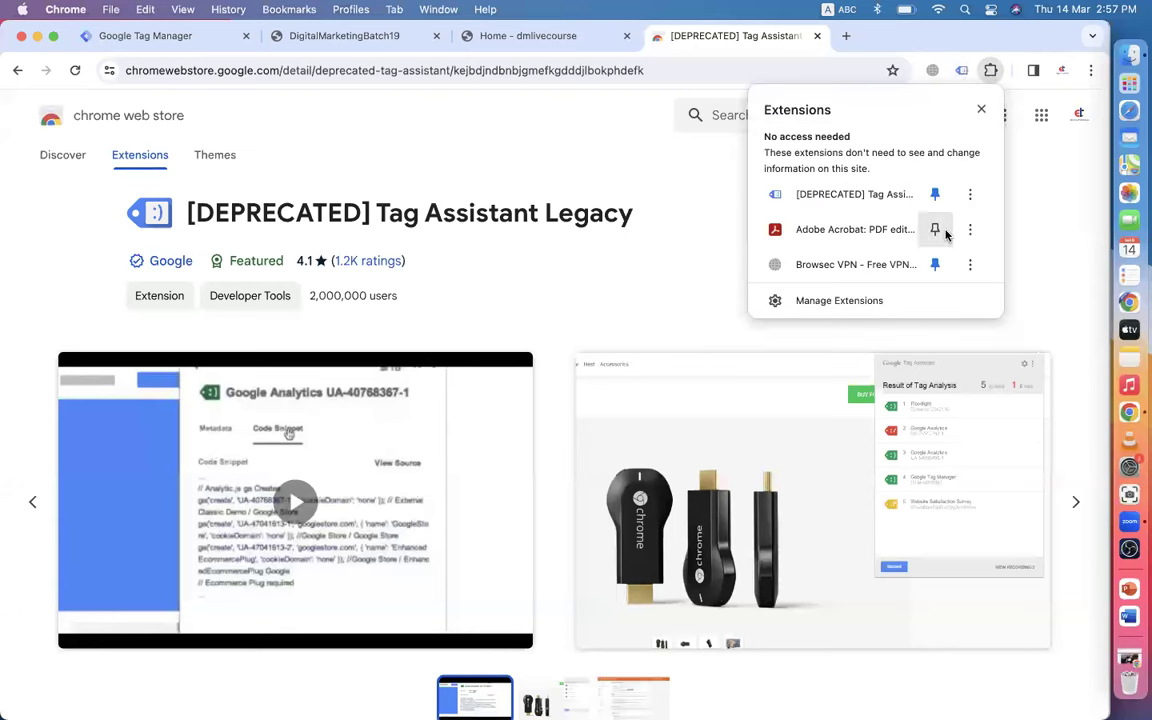
pyautogui.click(941, 264)
pyautogui.click(643, 249)
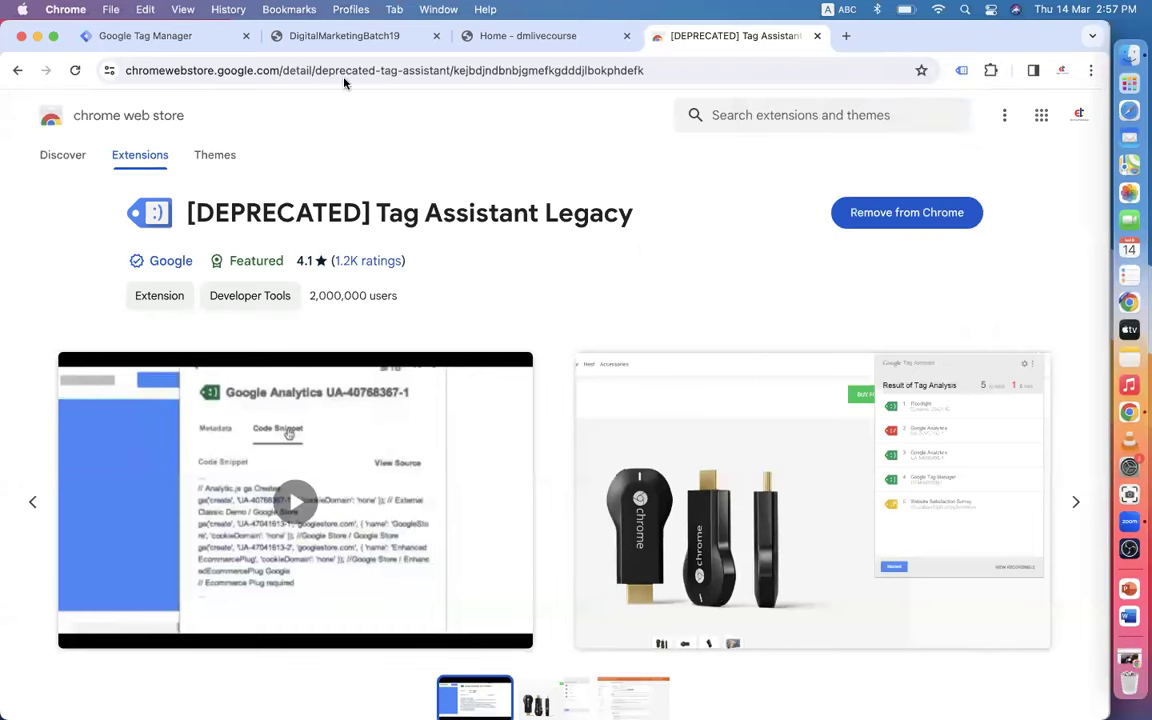
pyautogui.click(334, 36)
# - Check the open tabs and start Preview mode for the GTM container
pyautogui.click(152, 37)
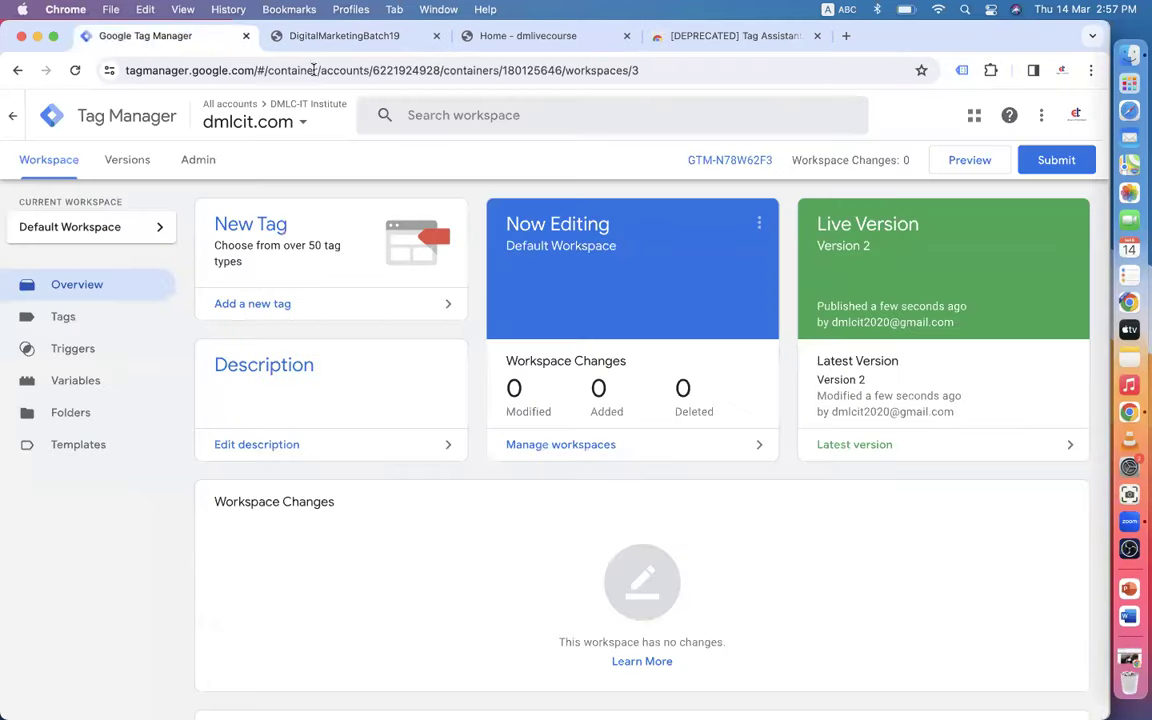
pyautogui.click(339, 35)
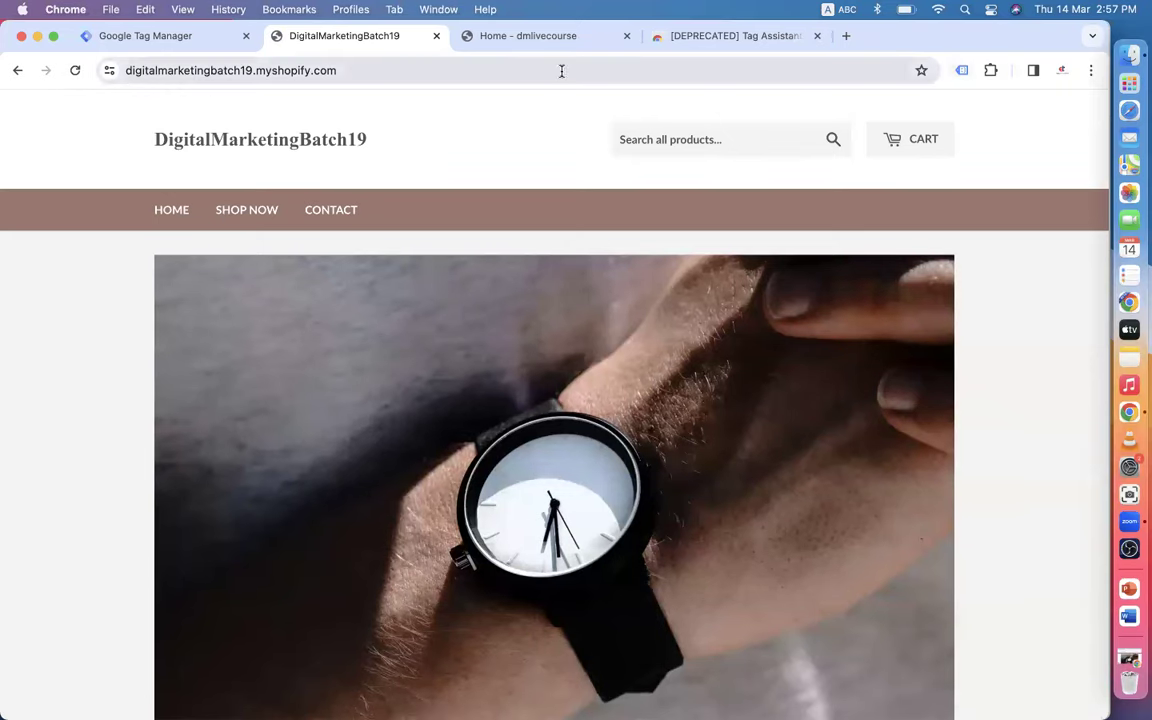
pyautogui.click(548, 36)
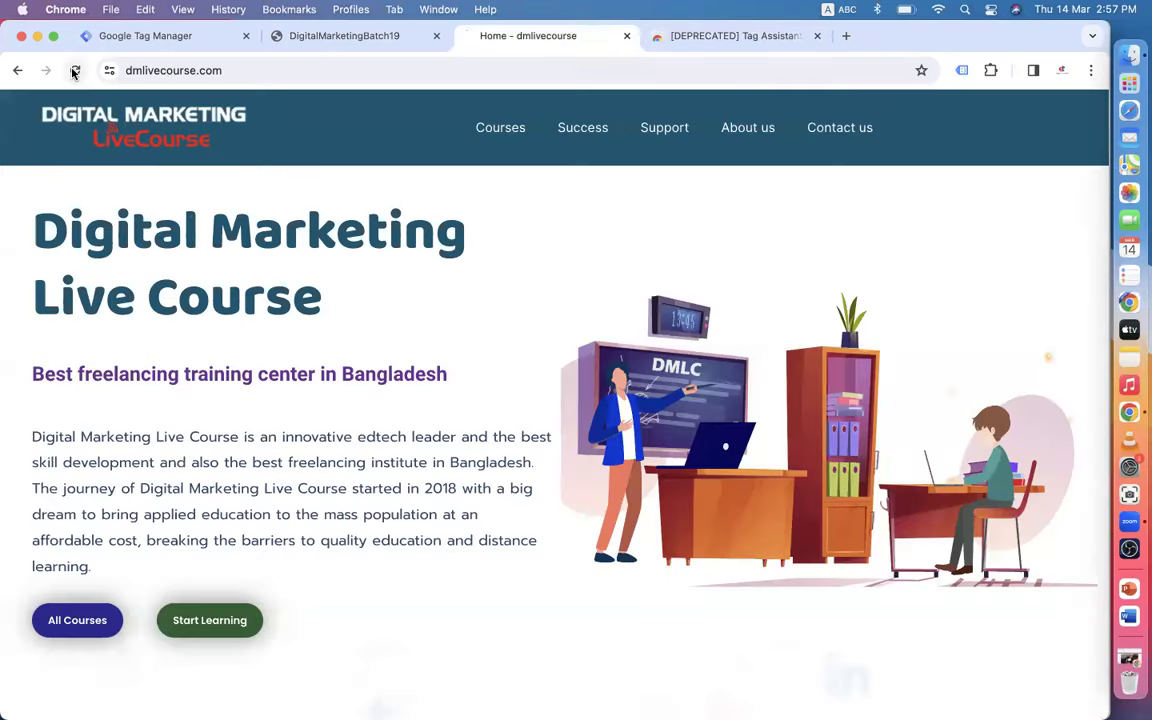
pyautogui.scroll(-5, 430, 262)
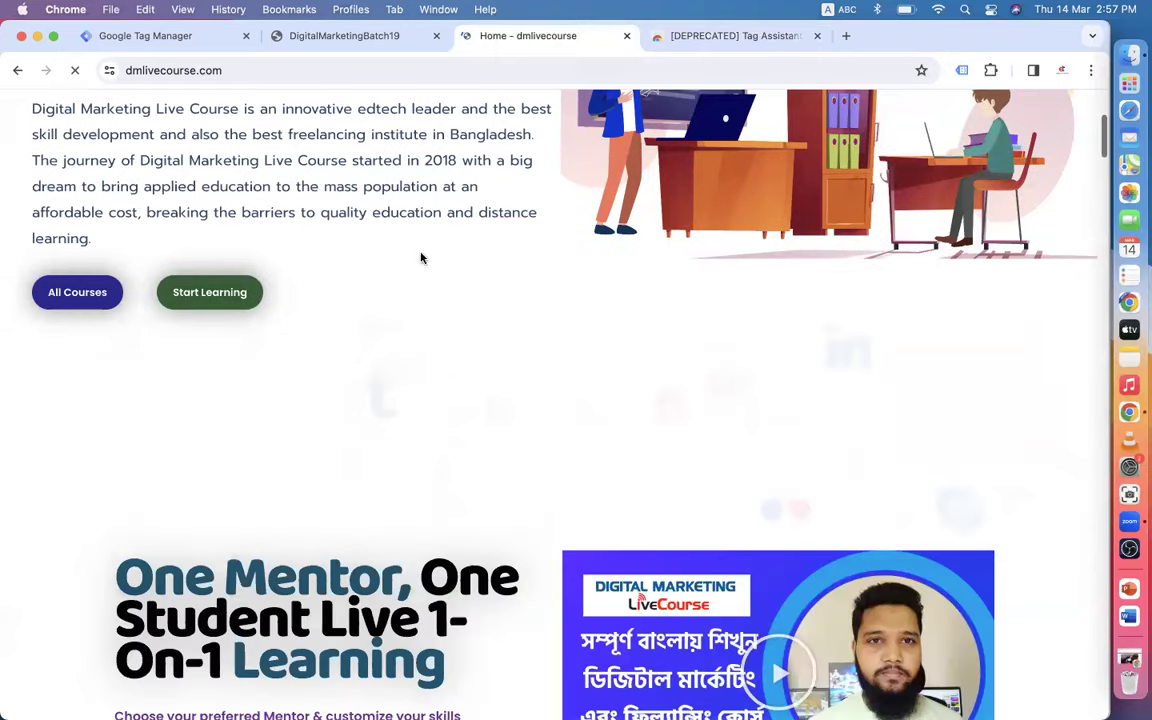
pyautogui.click(167, 36)
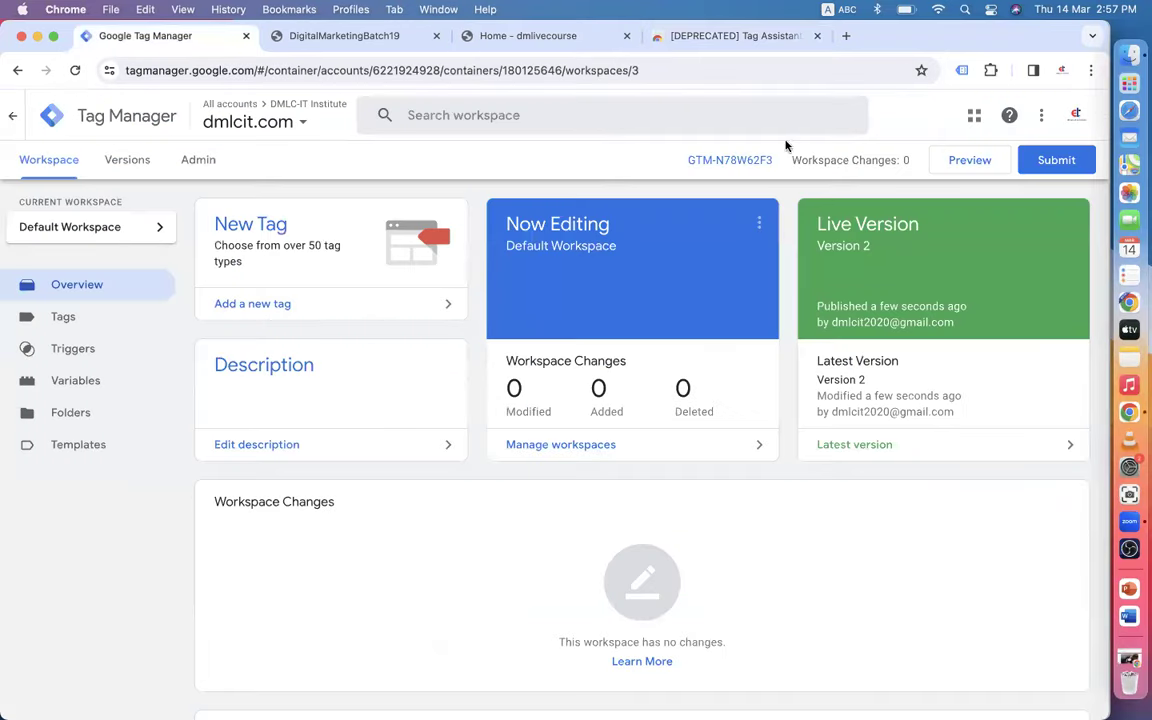
pyautogui.click(943, 172)
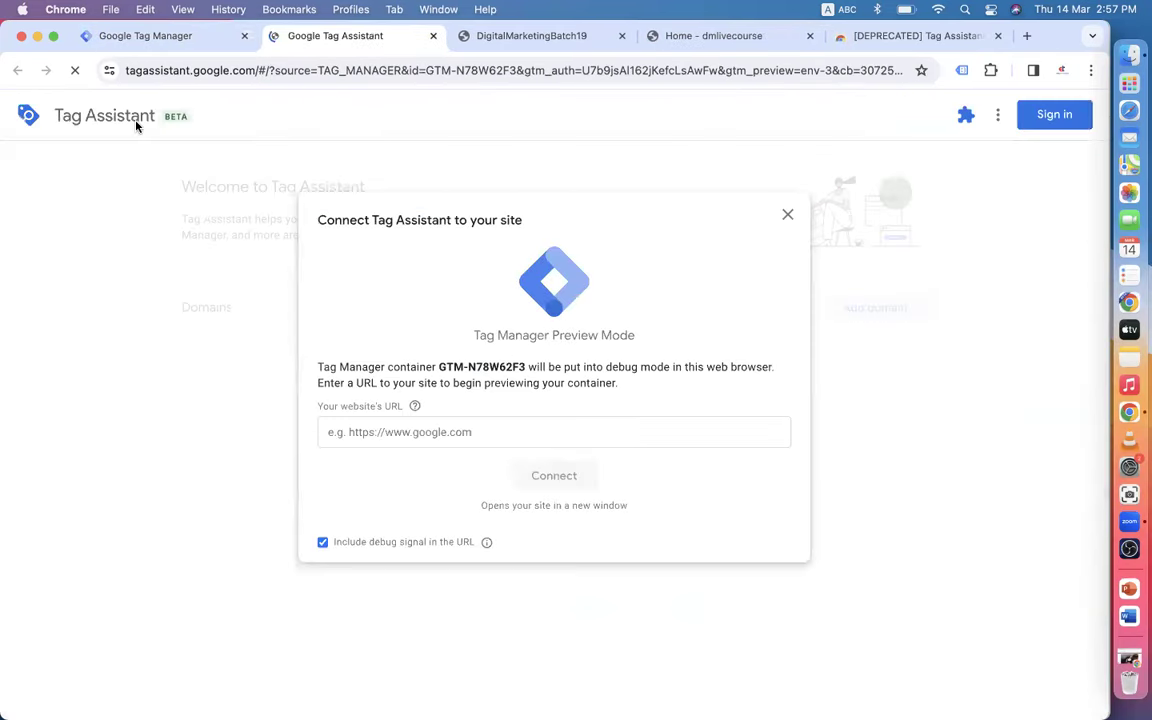
# - Copy the dmlivecourse.com address and paste it into the Tag Assistant Connect URL field
pyautogui.click(676, 37)
pyautogui.click(238, 70)
pyautogui.rightClick(238, 70)
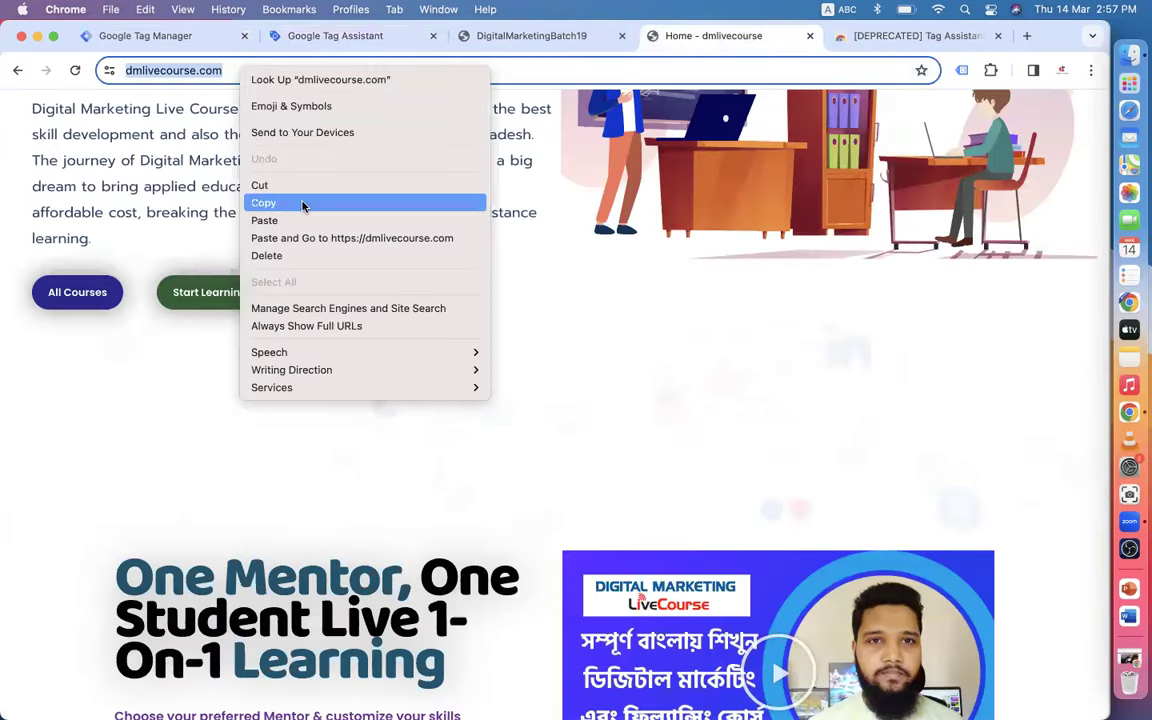
pyautogui.click(302, 205)
pyautogui.click(154, 36)
pyautogui.click(400, 38)
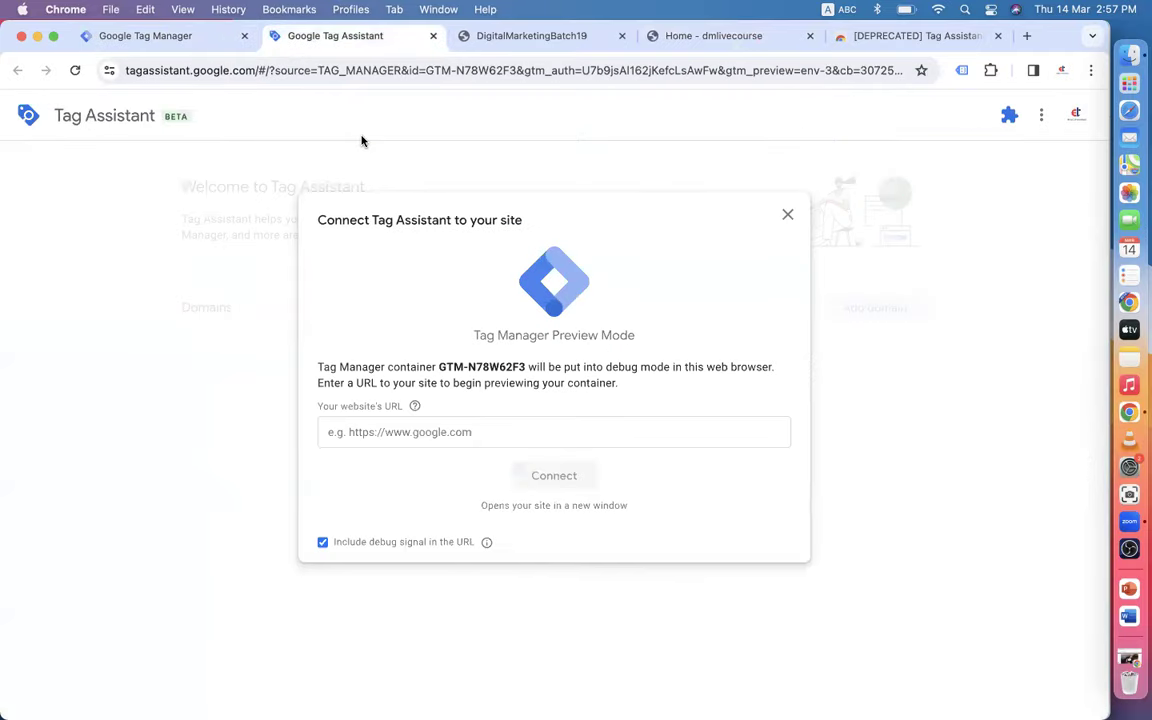
pyautogui.click(433, 430)
pyautogui.press('super+v')
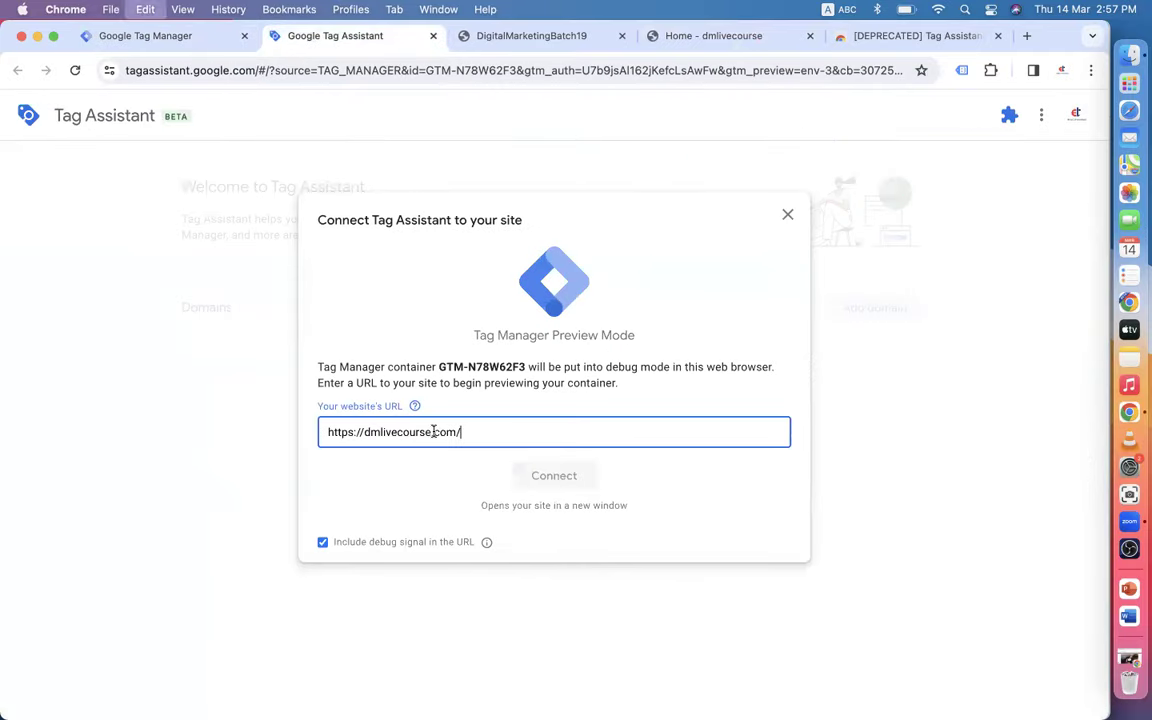
pyautogui.click(149, 38)
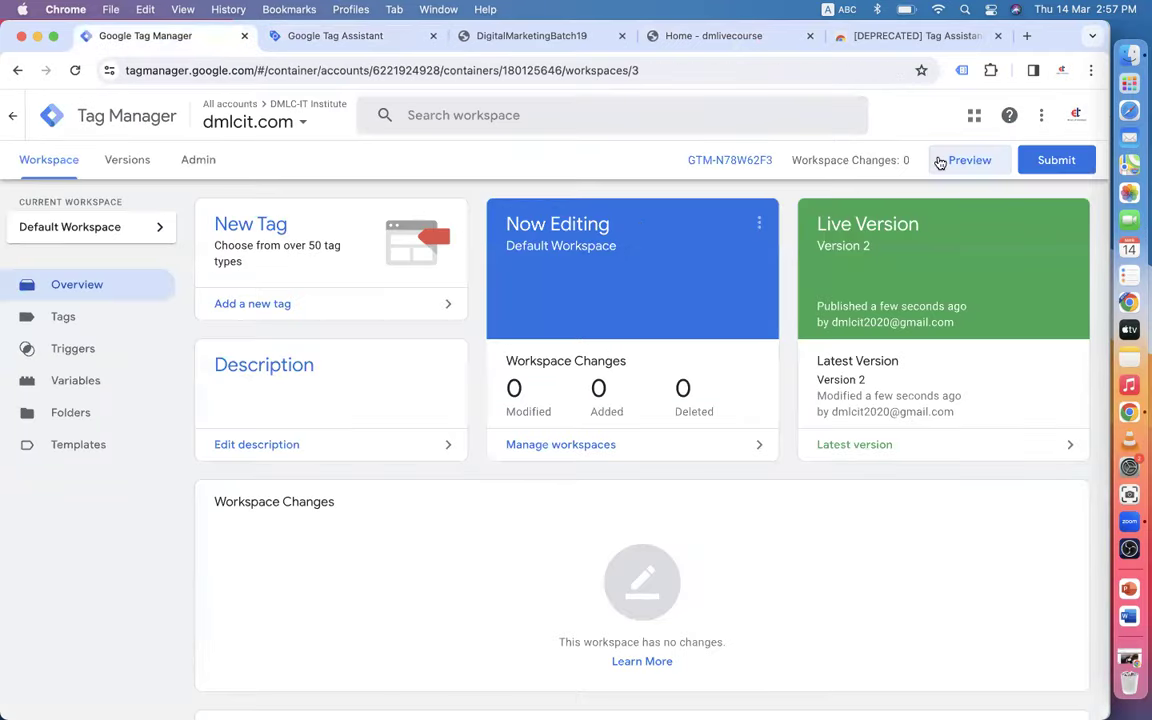
pyautogui.click(369, 38)
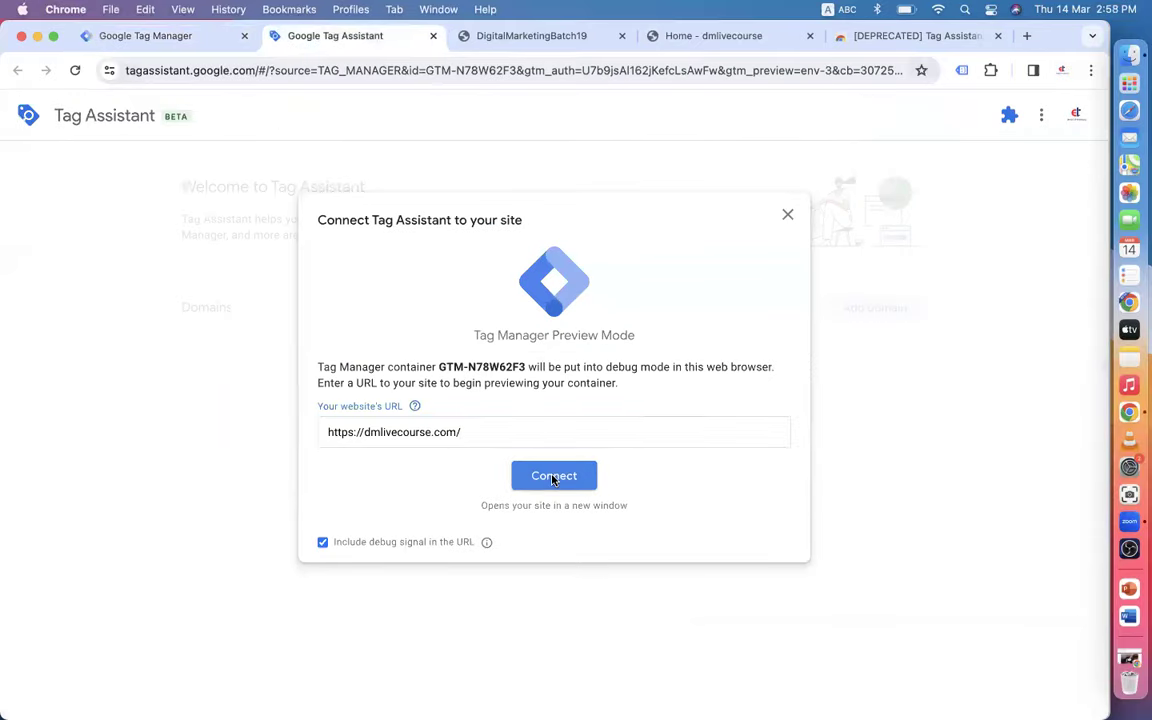
pyautogui.click(550, 478)
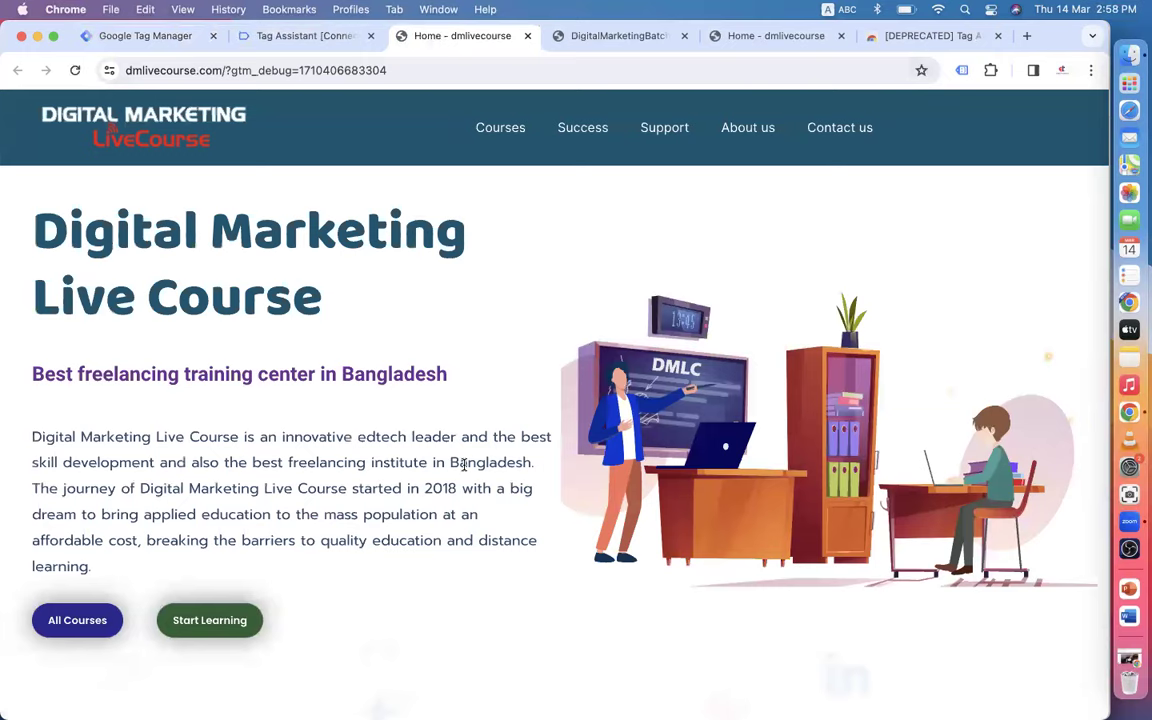
pyautogui.scroll(-6, 463, 464)
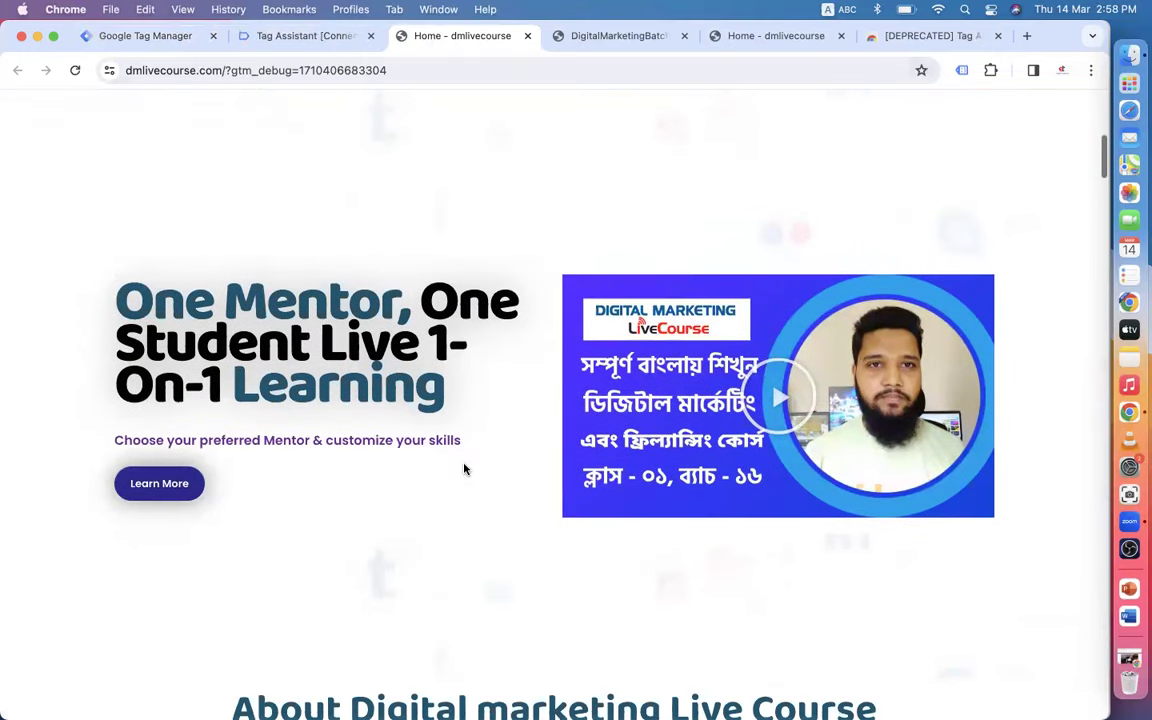
pyautogui.click(291, 40)
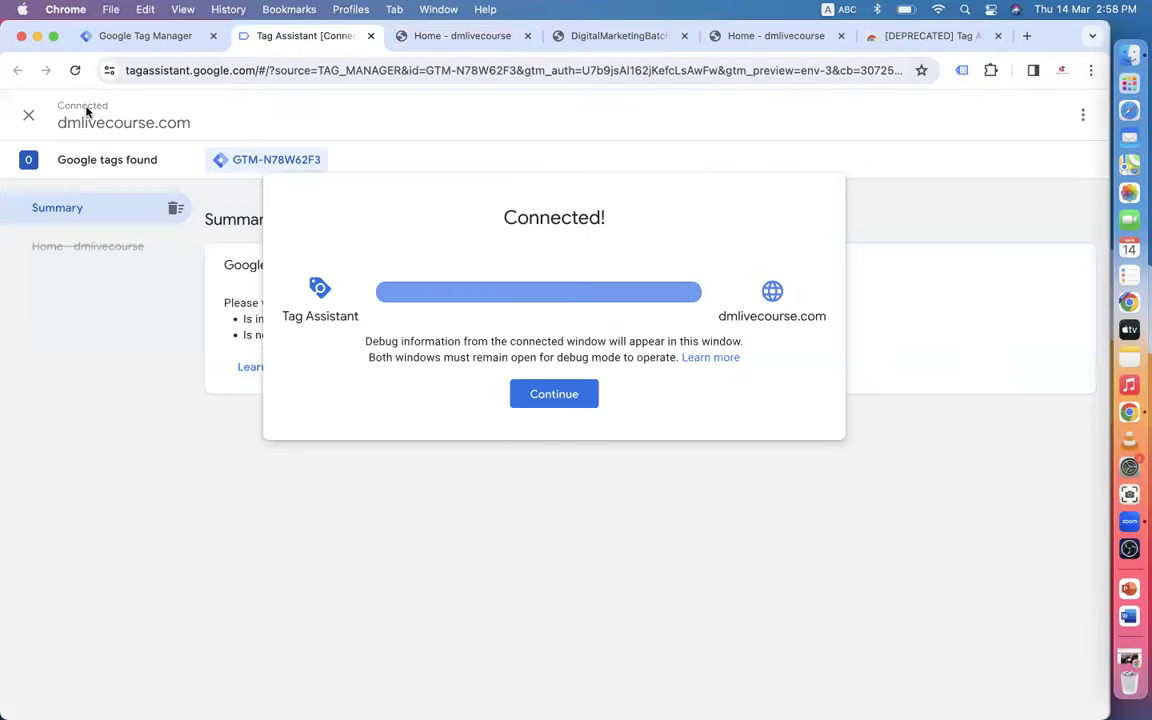
pyautogui.click(561, 396)
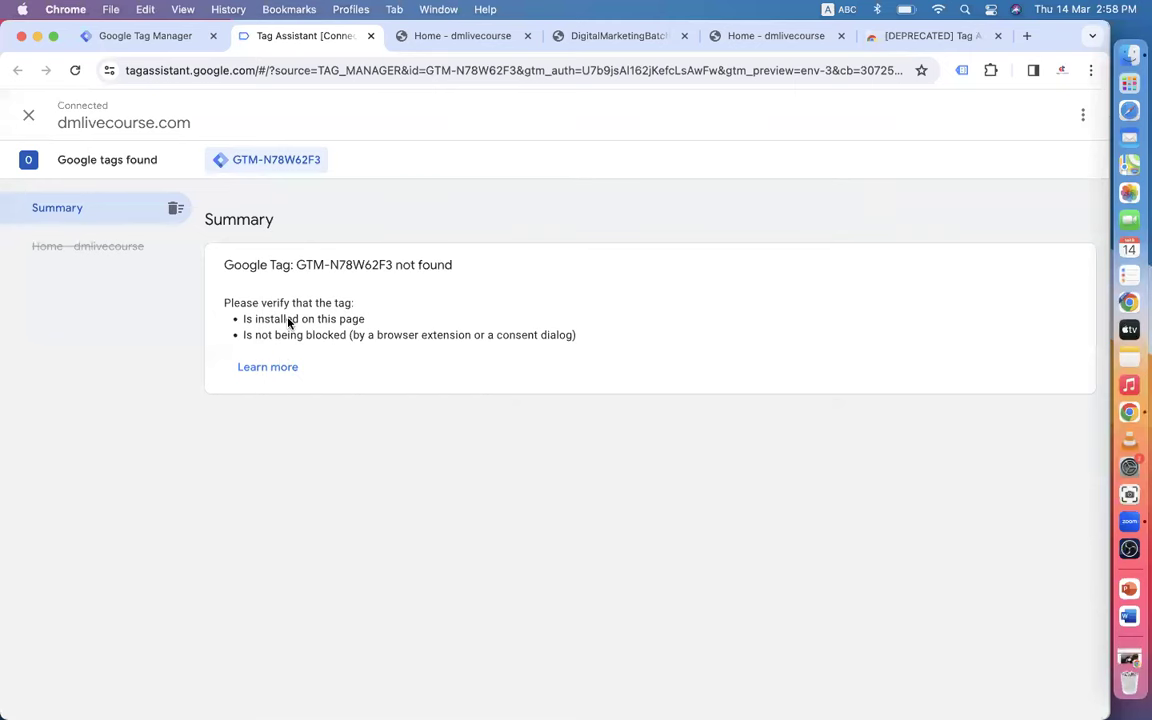
# - Finish setup and enable Tag Assistant Legacy on the debug-mode dmlivecourse.com tab
pyautogui.click(466, 36)
pyautogui.click(961, 70)
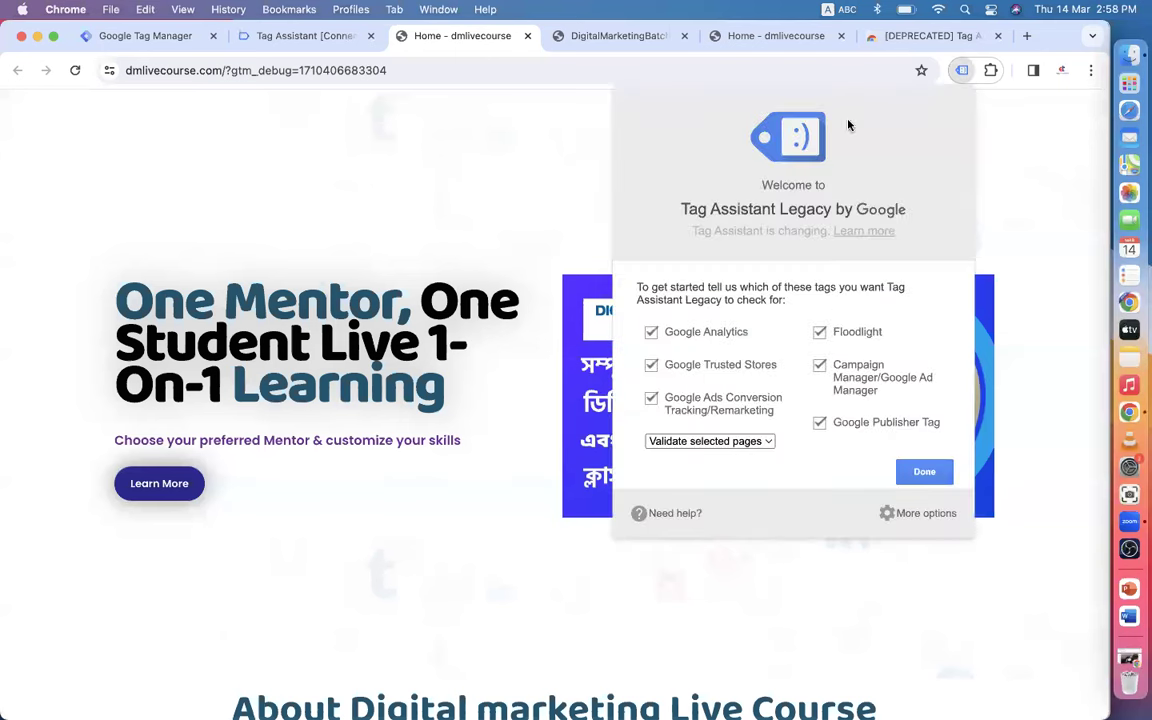
pyautogui.click(924, 472)
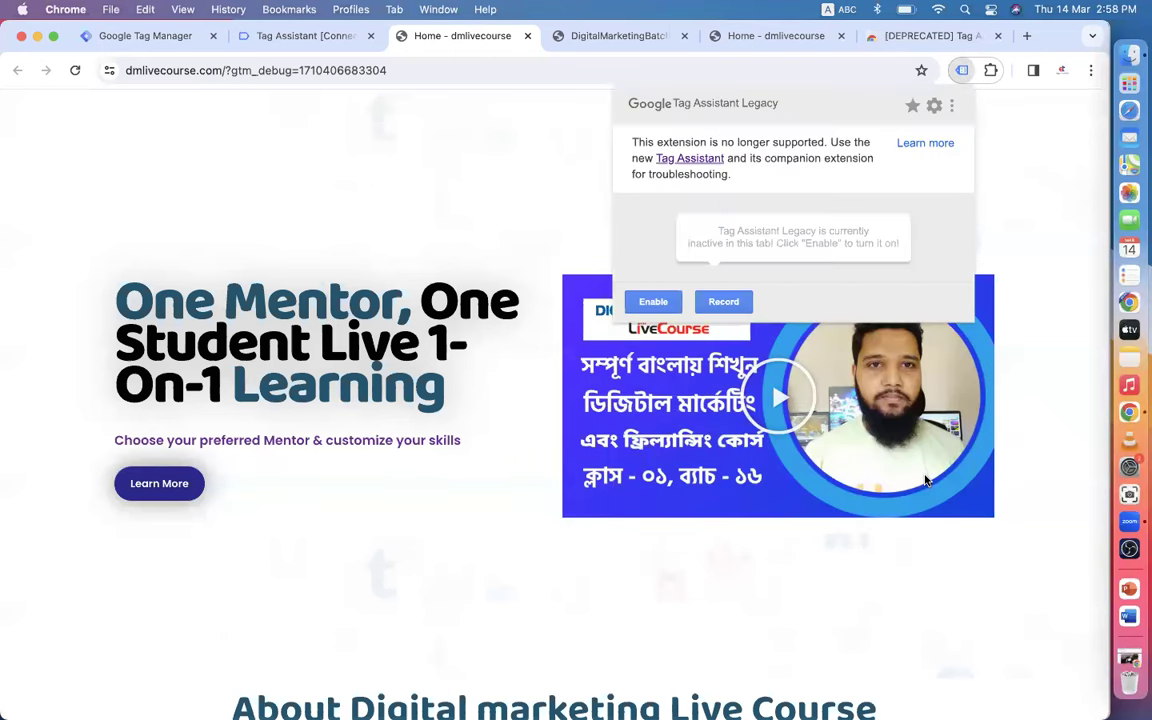
pyautogui.click(652, 302)
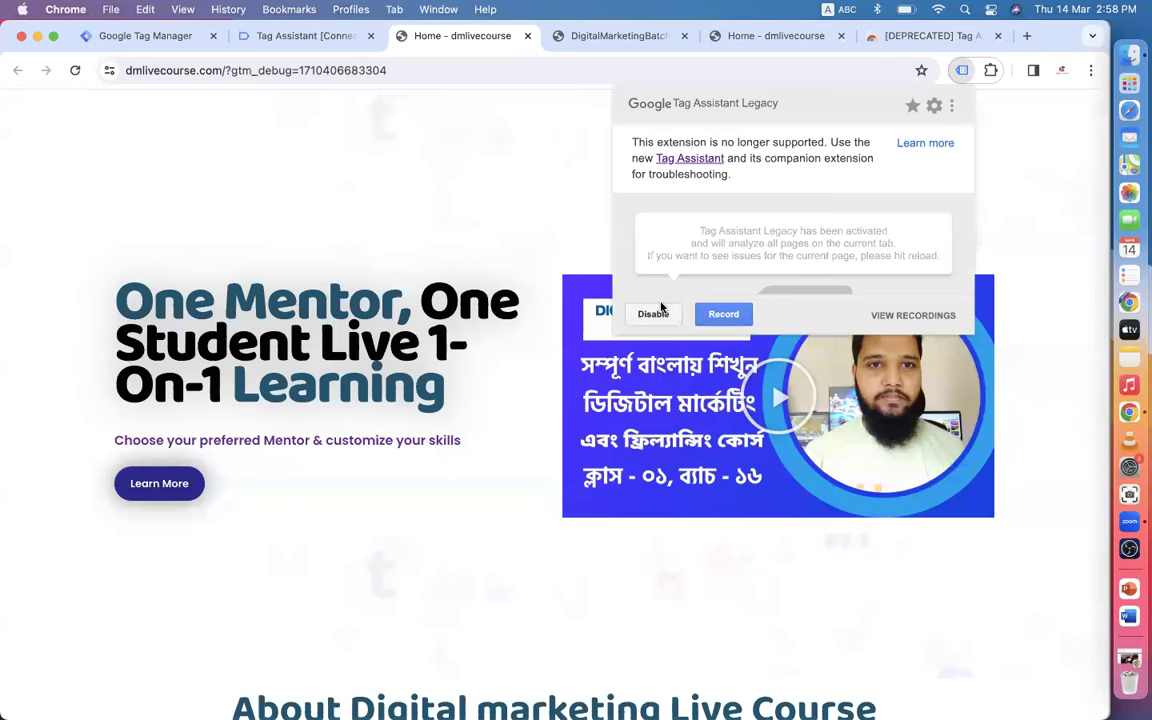
pyautogui.click(960, 72)
# - Reload dmlivecourse.com and confirm both Tag Assistant views show no GTM-N78W62F3 tag
pyautogui.click(282, 35)
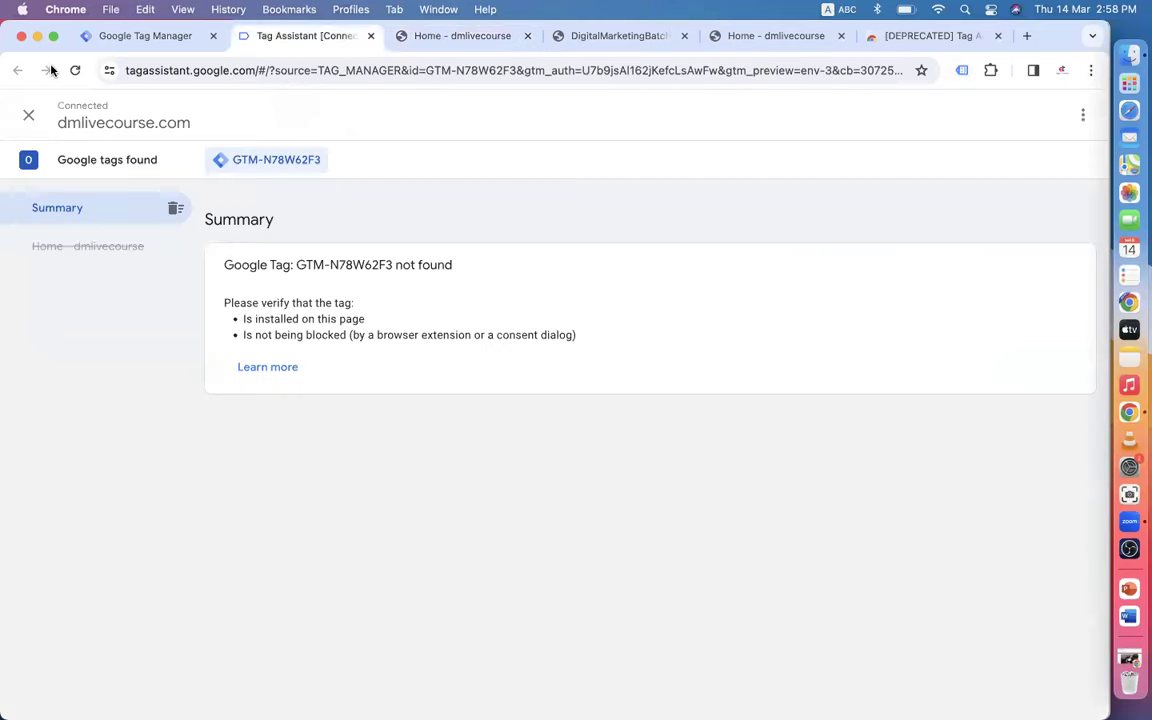
pyautogui.click(463, 35)
pyautogui.click(74, 70)
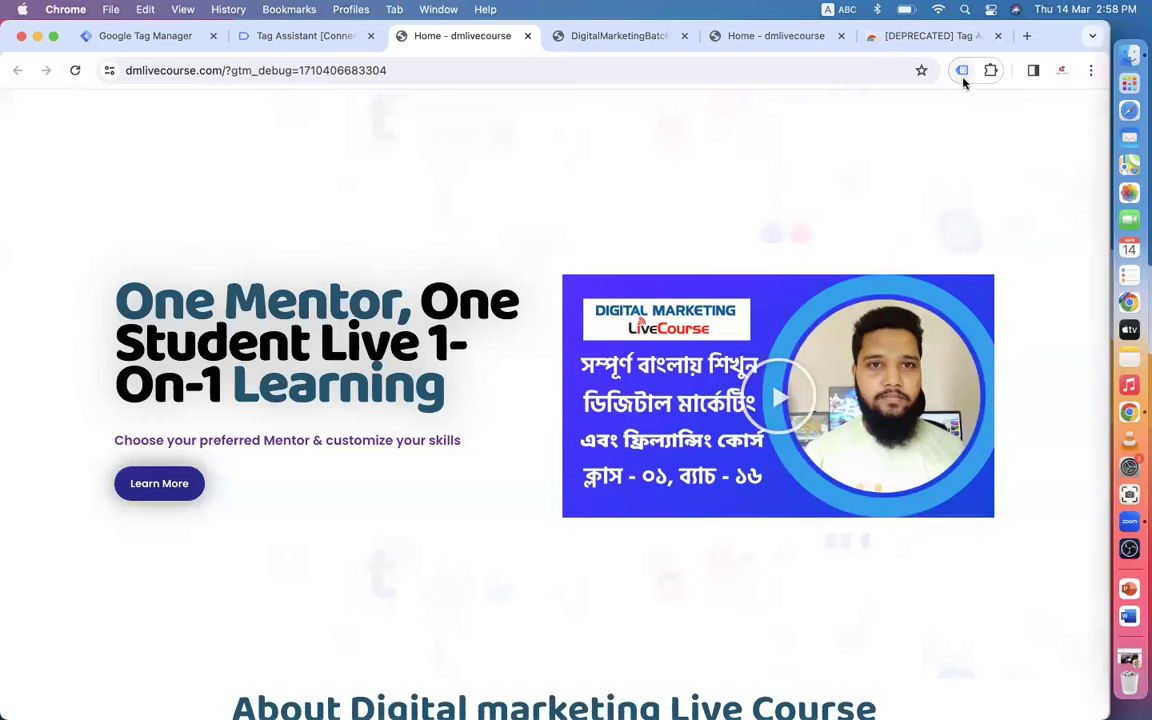
pyautogui.click(964, 77)
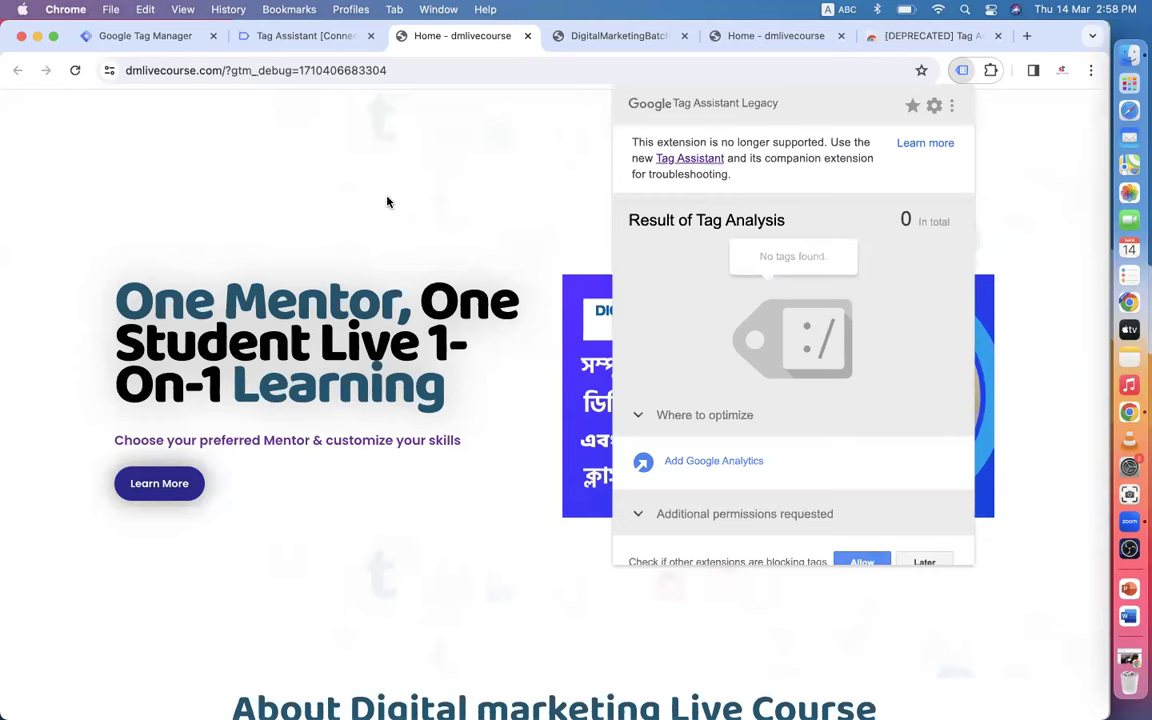
pyautogui.click(346, 176)
pyautogui.click(262, 35)
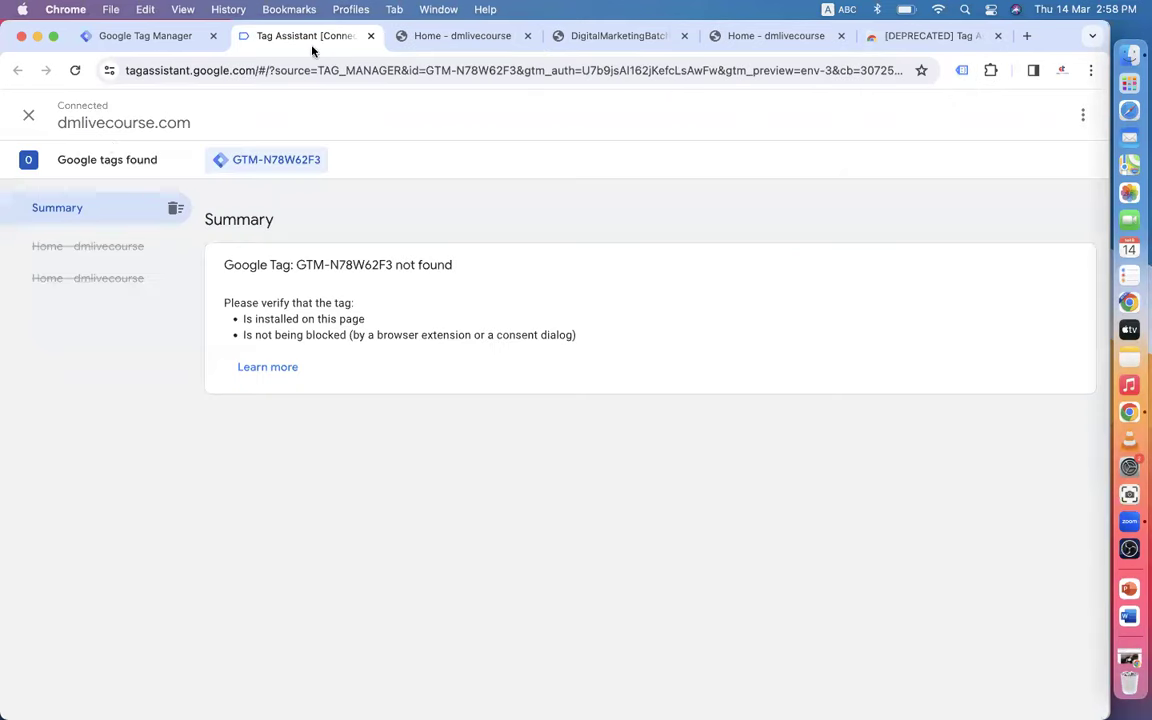
pyautogui.click(468, 36)
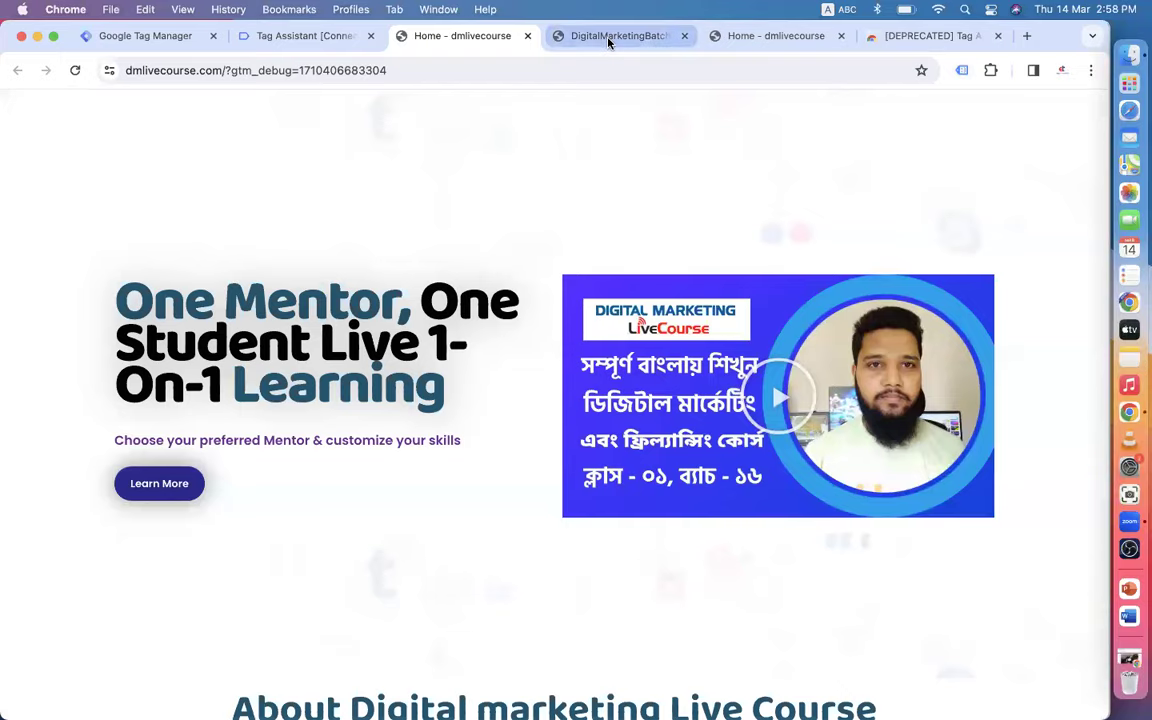
pyautogui.click(608, 38)
# - Copy the Shopify store's address from its tab
pyautogui.click(340, 70)
pyautogui.rightClick(348, 68)
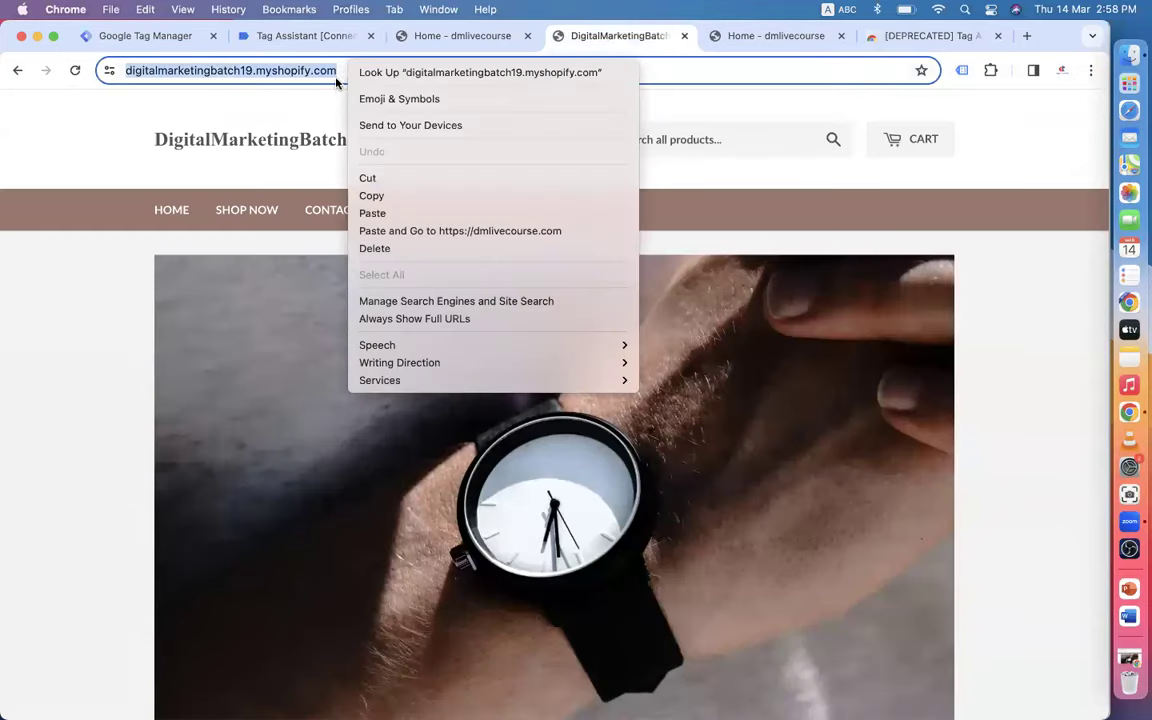
pyautogui.click(389, 195)
pyautogui.click(150, 36)
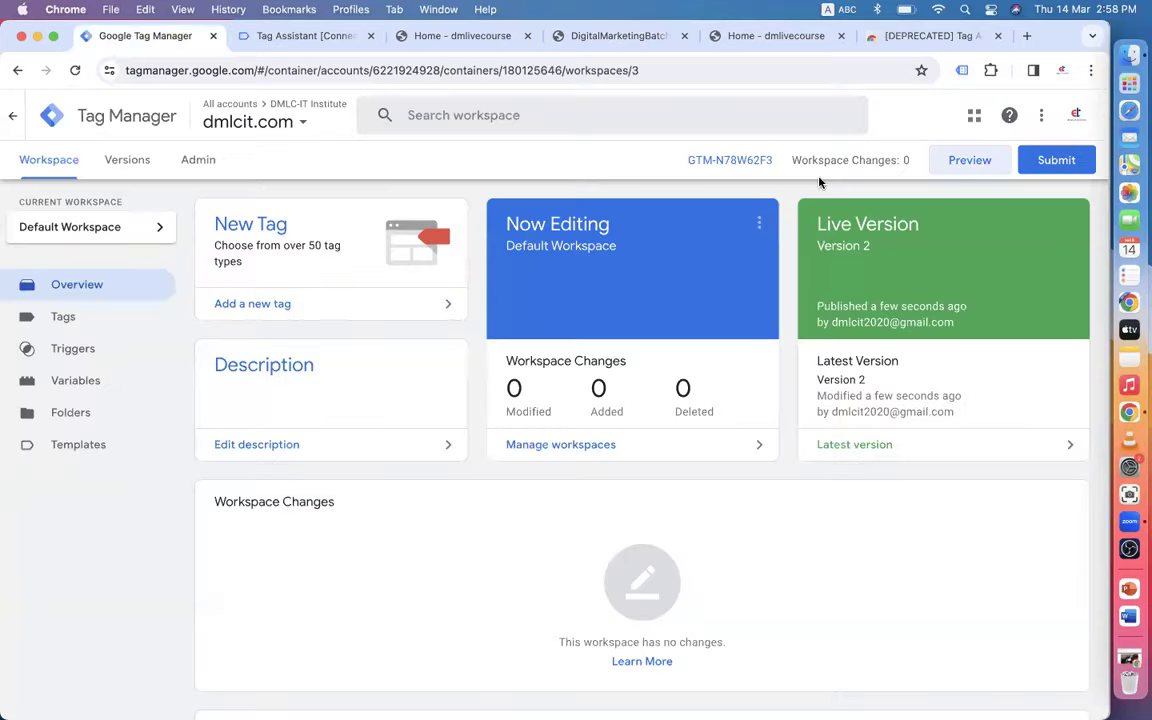
# - Start a new preview connected to digitalmarketingbatch19.myshopify.com and view the Connected! dialog
pyautogui.click(967, 163)
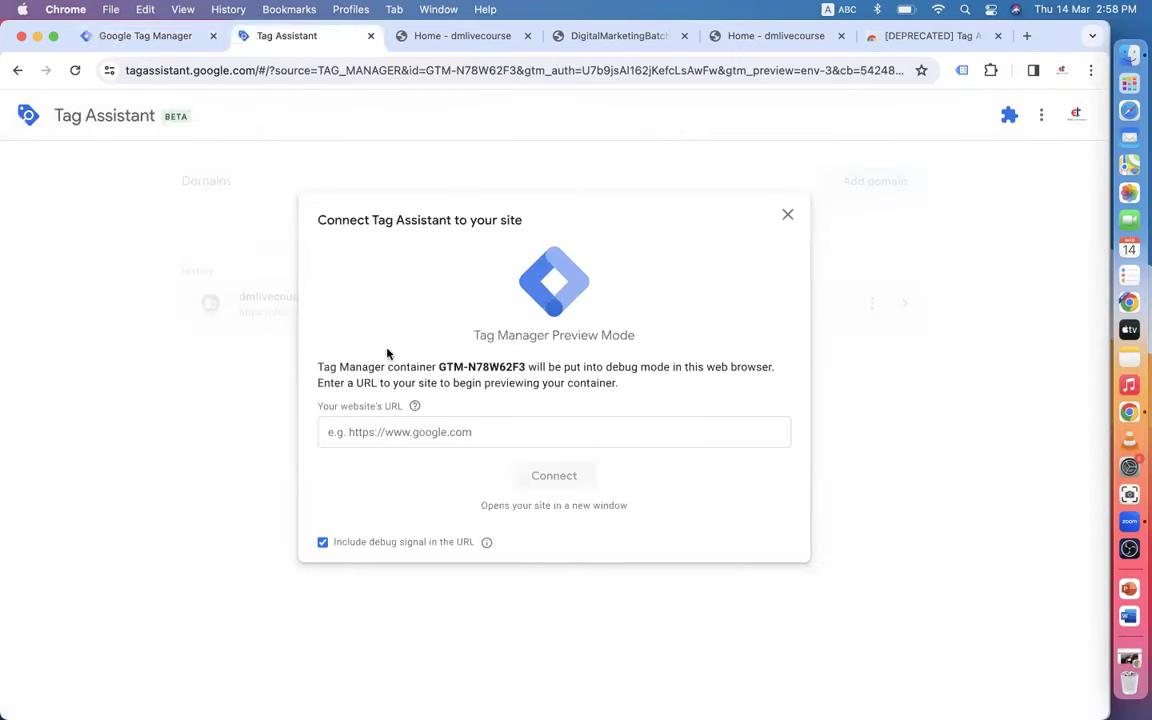
pyautogui.click(398, 433)
pyautogui.press('super+v')
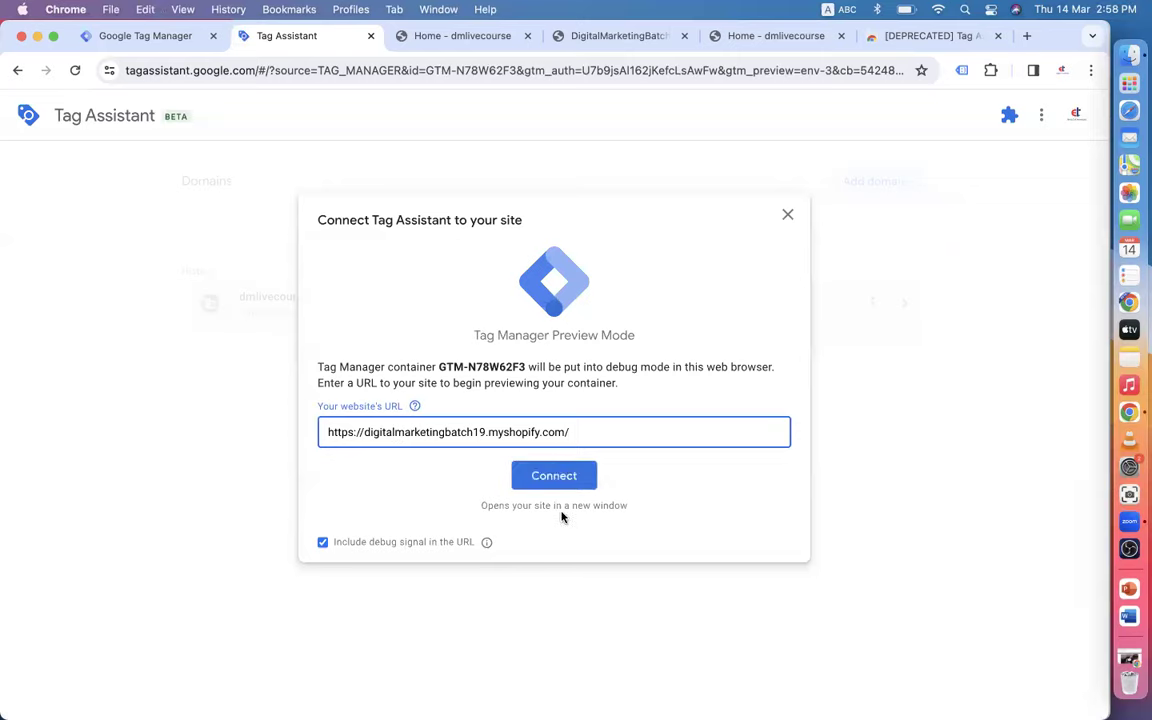
pyautogui.click(551, 476)
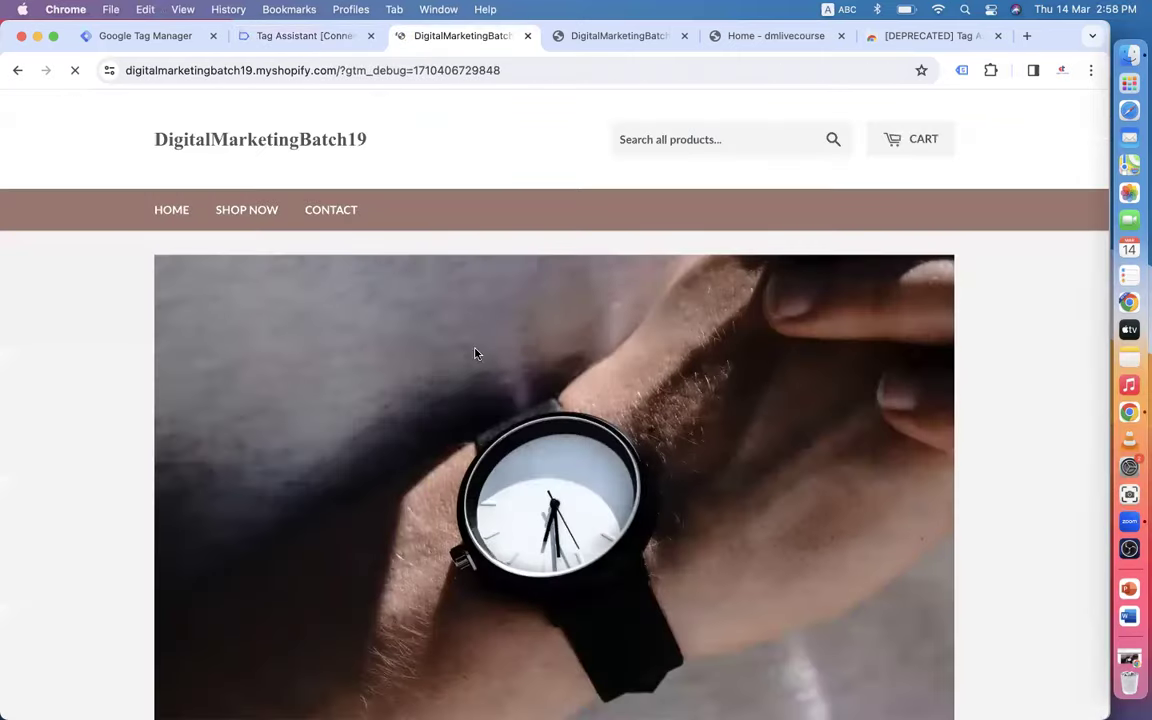
pyautogui.scroll(-5, 436, 408)
pyautogui.scroll(-8, 434, 407)
pyautogui.scroll(10, 400, 300)
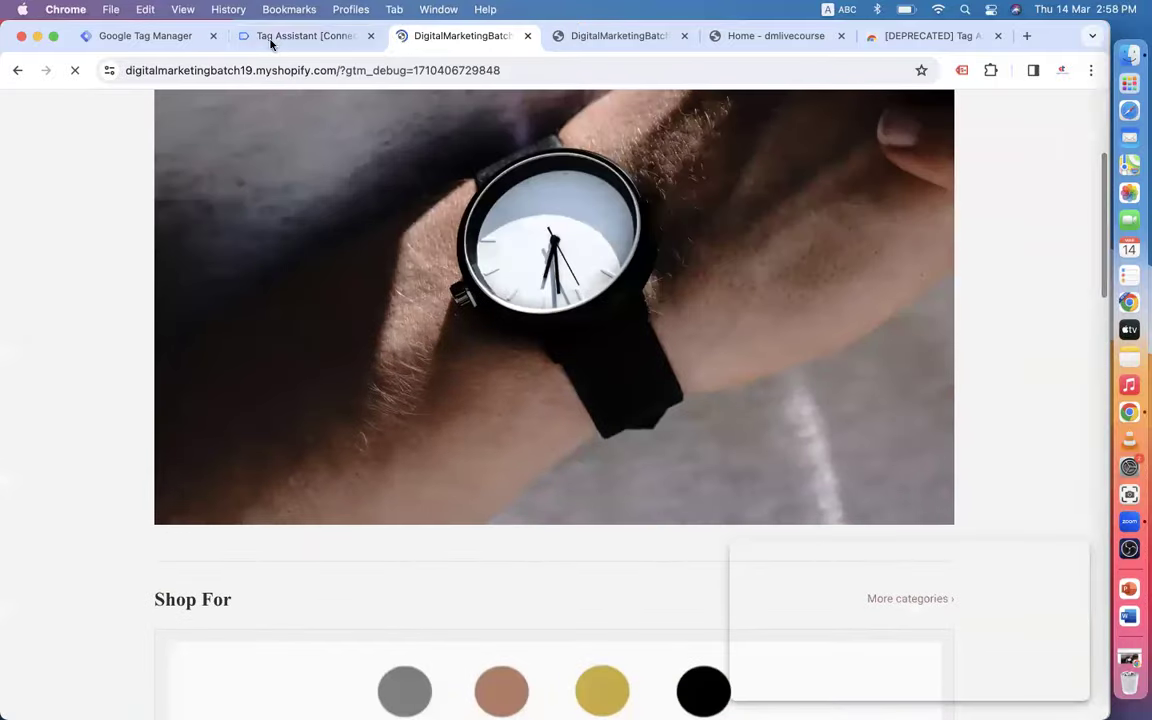
pyautogui.click(269, 38)
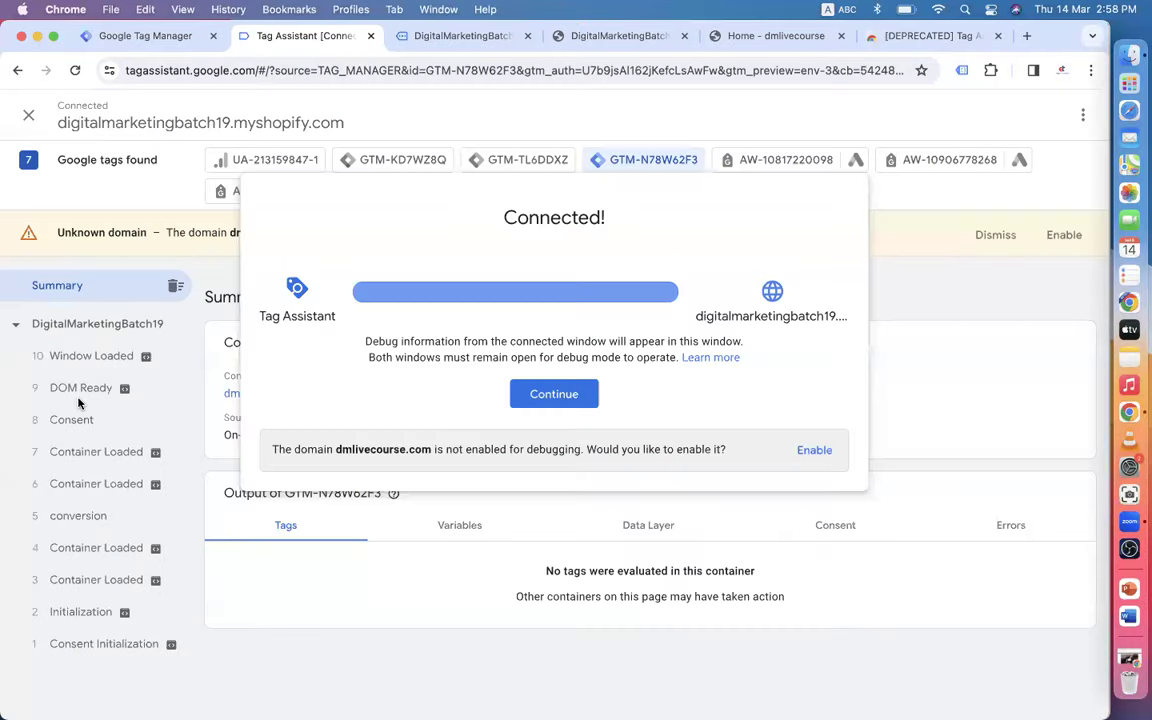
# - Dismiss the Connected! confirmation and close the Tag Assistant debug tab
pyautogui.click(554, 395)
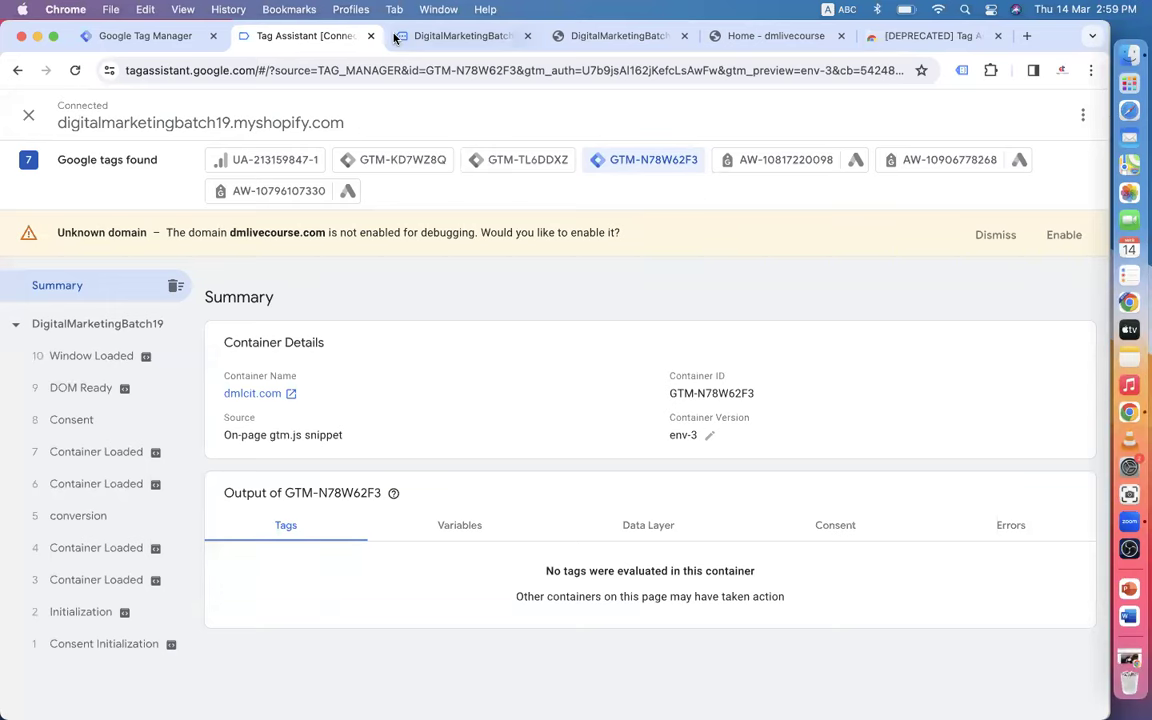
pyautogui.click(460, 35)
pyautogui.click(290, 47)
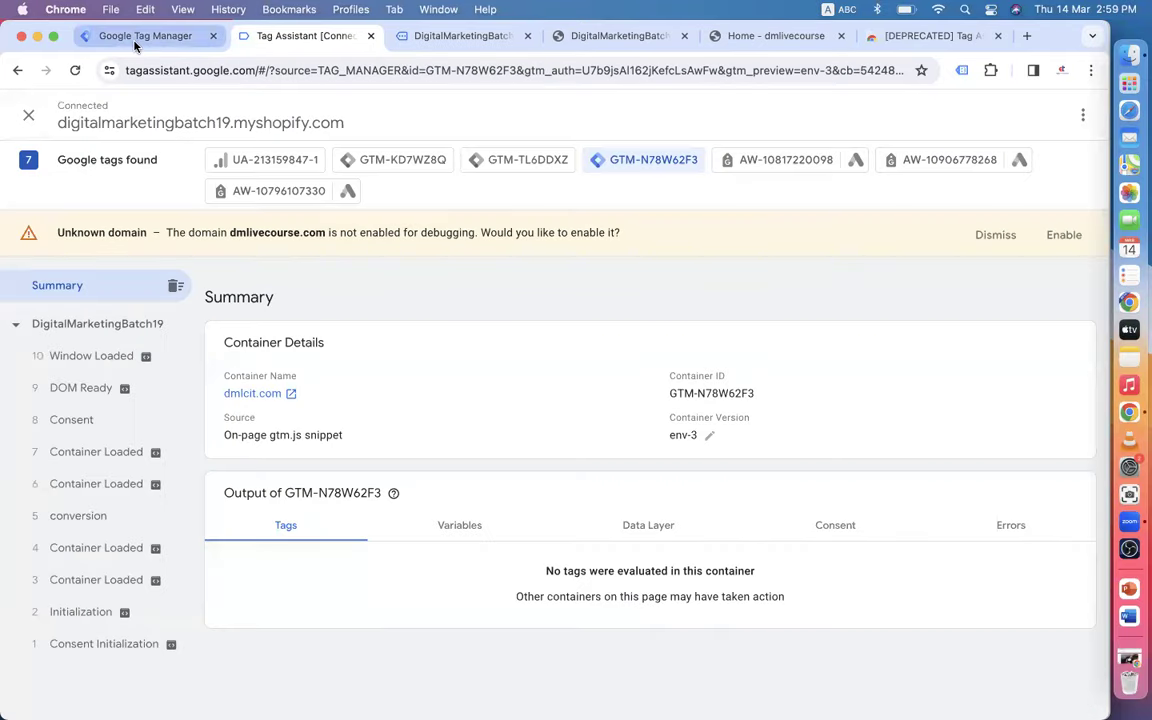
pyautogui.click(136, 45)
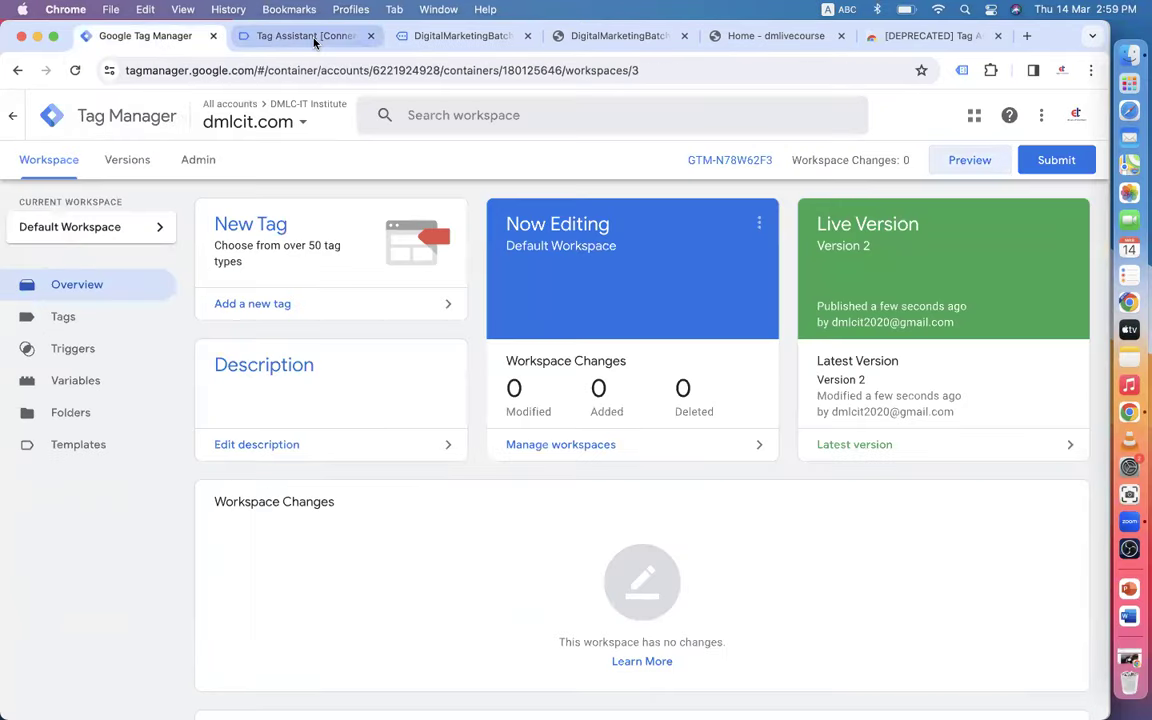
pyautogui.click(320, 37)
pyautogui.click(372, 36)
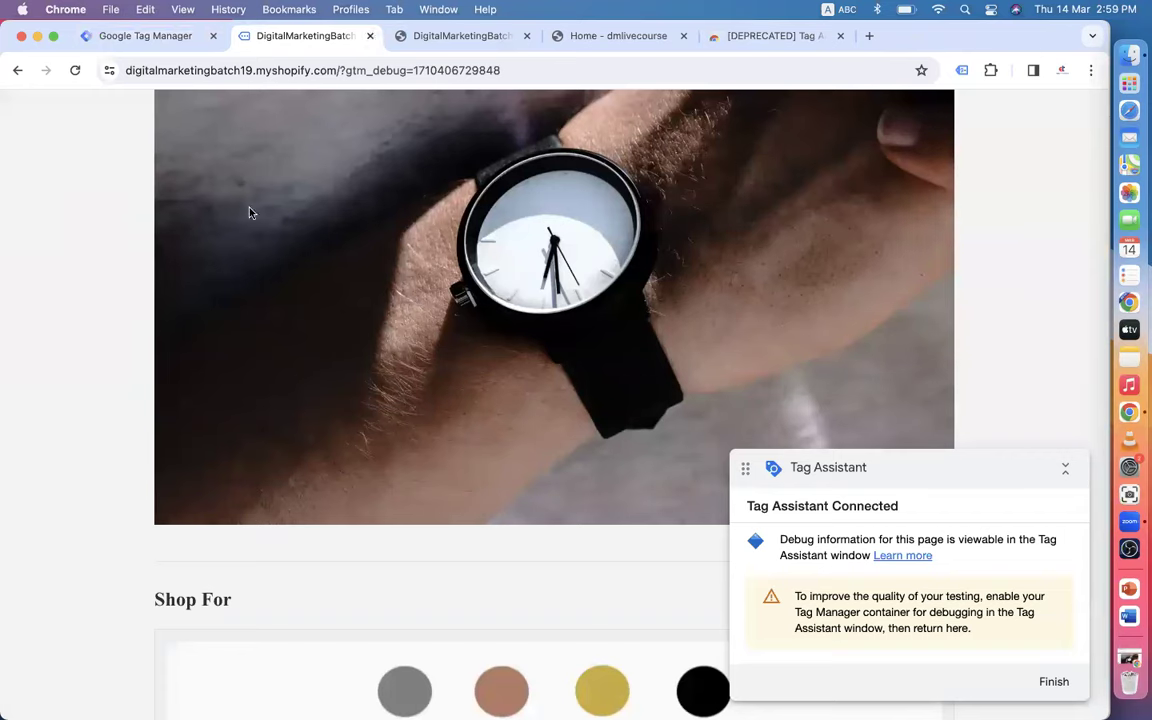
# - View the shop's Tag Assistant Legacy analysis, then reload dmlivecourse.com and check its tags
pyautogui.scroll(5, 500, 197)
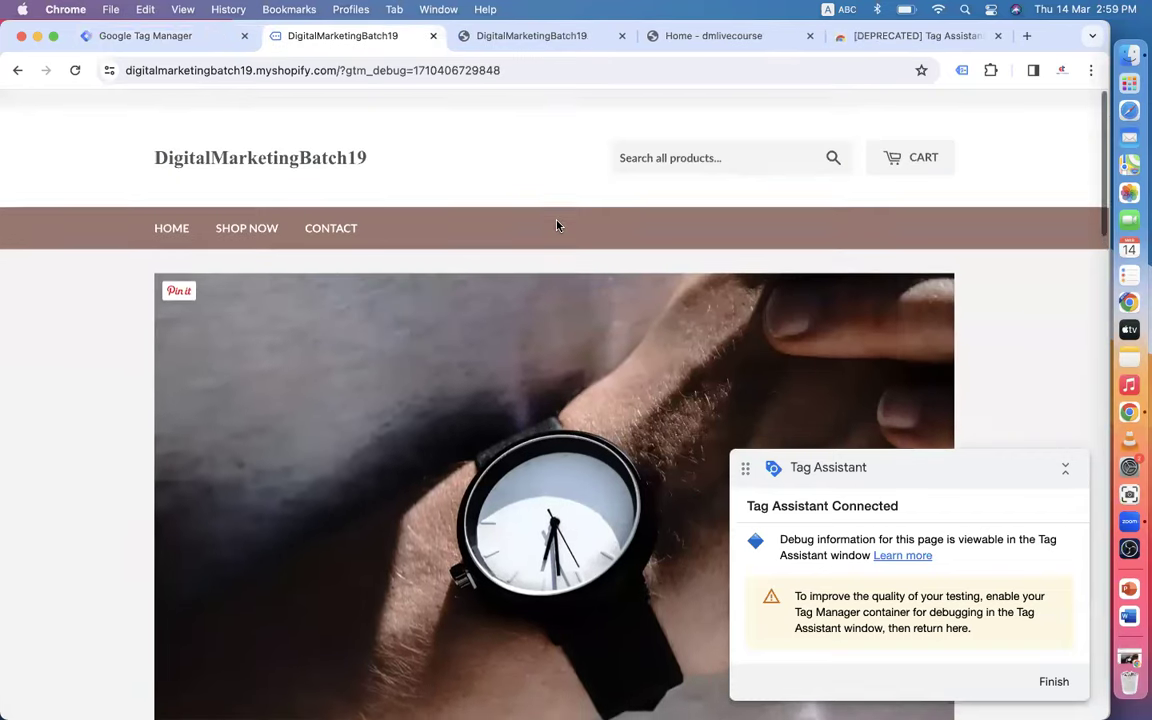
pyautogui.click(961, 70)
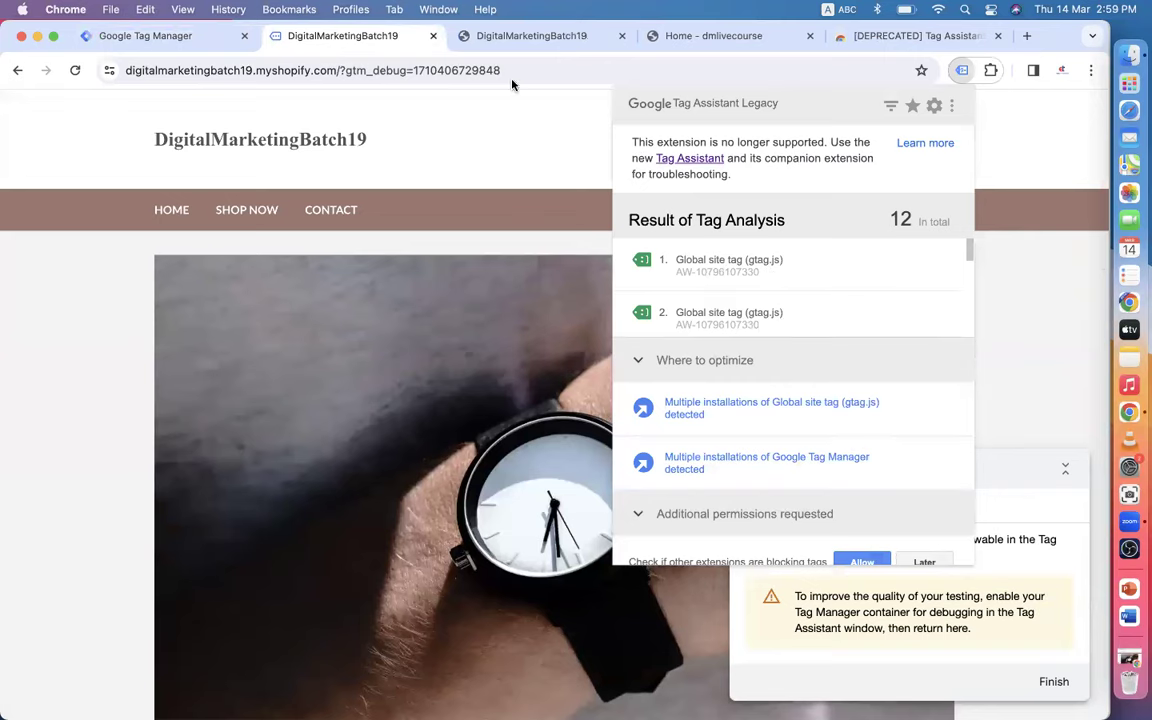
pyautogui.click(527, 37)
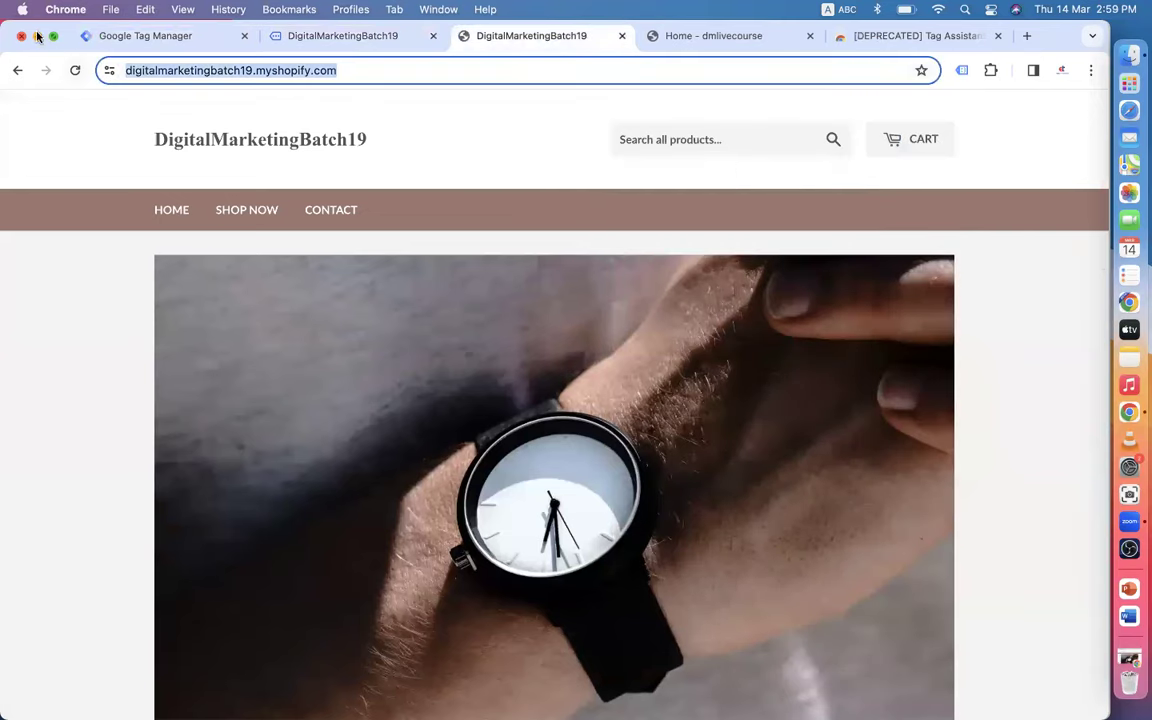
pyautogui.click(676, 36)
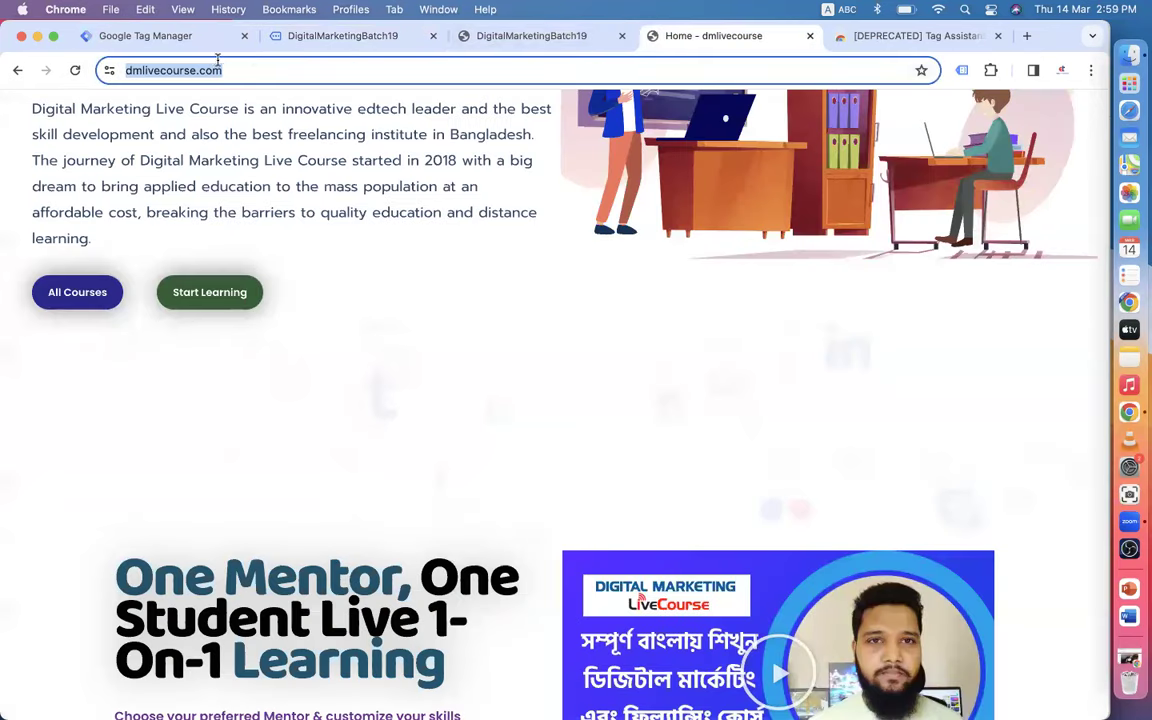
pyautogui.click(72, 71)
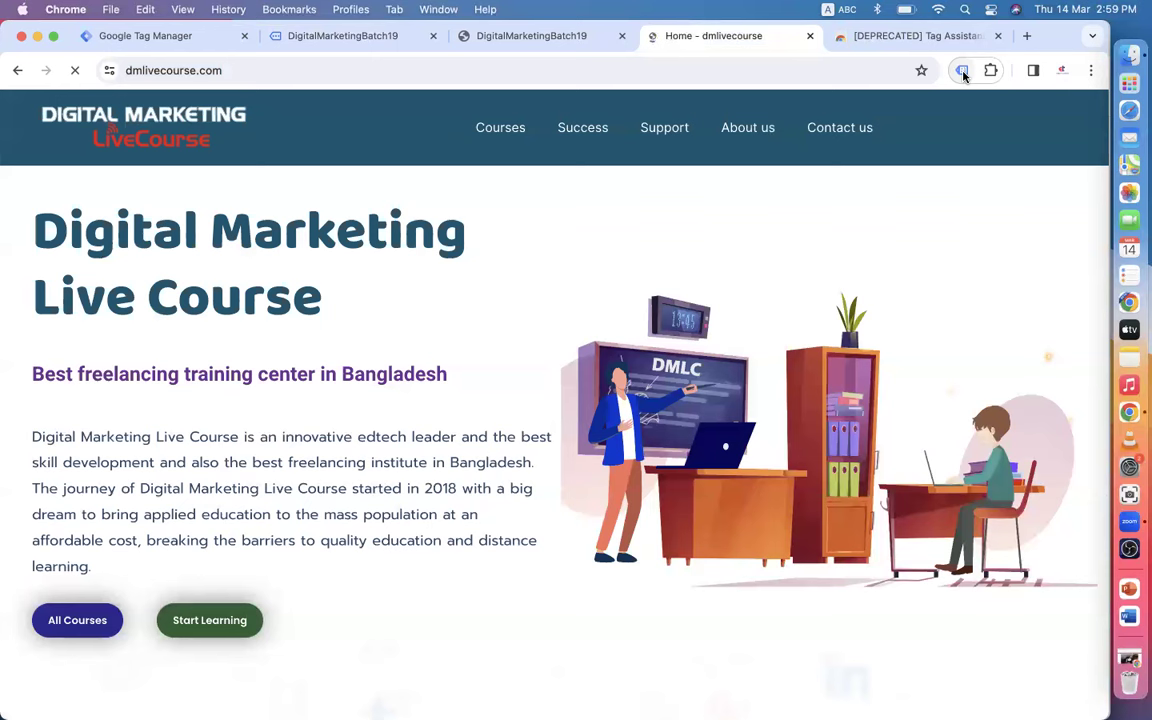
pyautogui.click(963, 72)
# - Compare legacy analyses of the plain and debug-mode shop tabs, showing 12 tags and multiple GTM installs
pyautogui.click(481, 36)
pyautogui.click(352, 36)
pyautogui.click(507, 36)
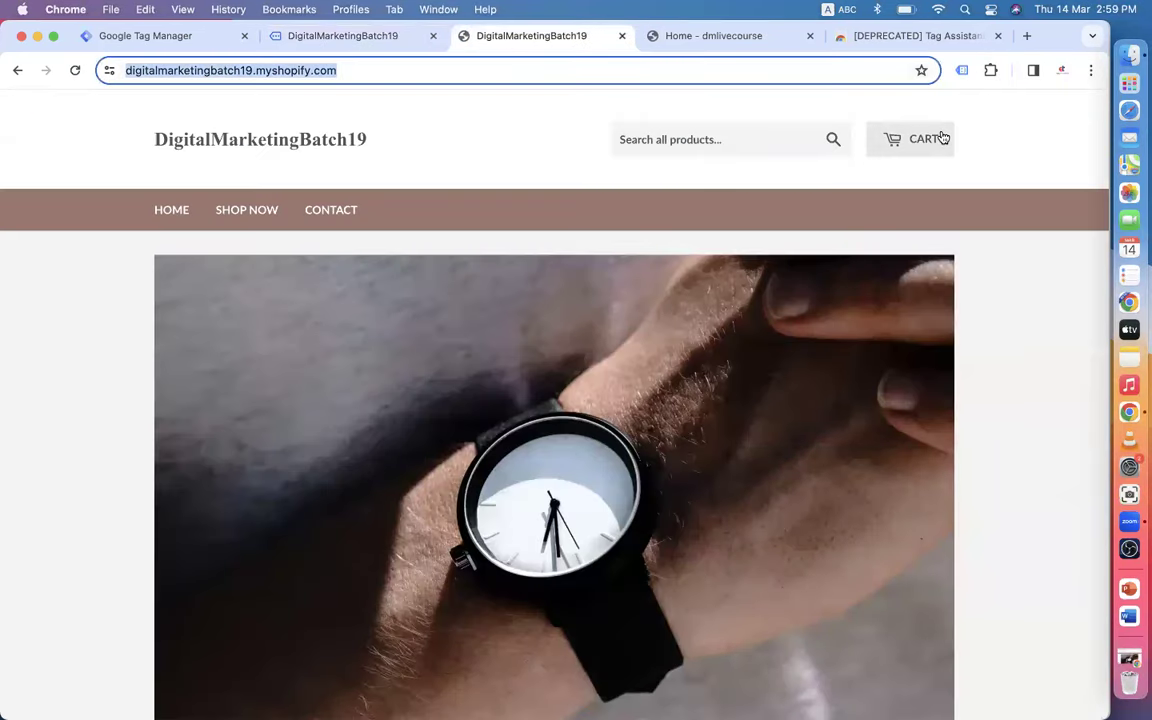
pyautogui.click(963, 71)
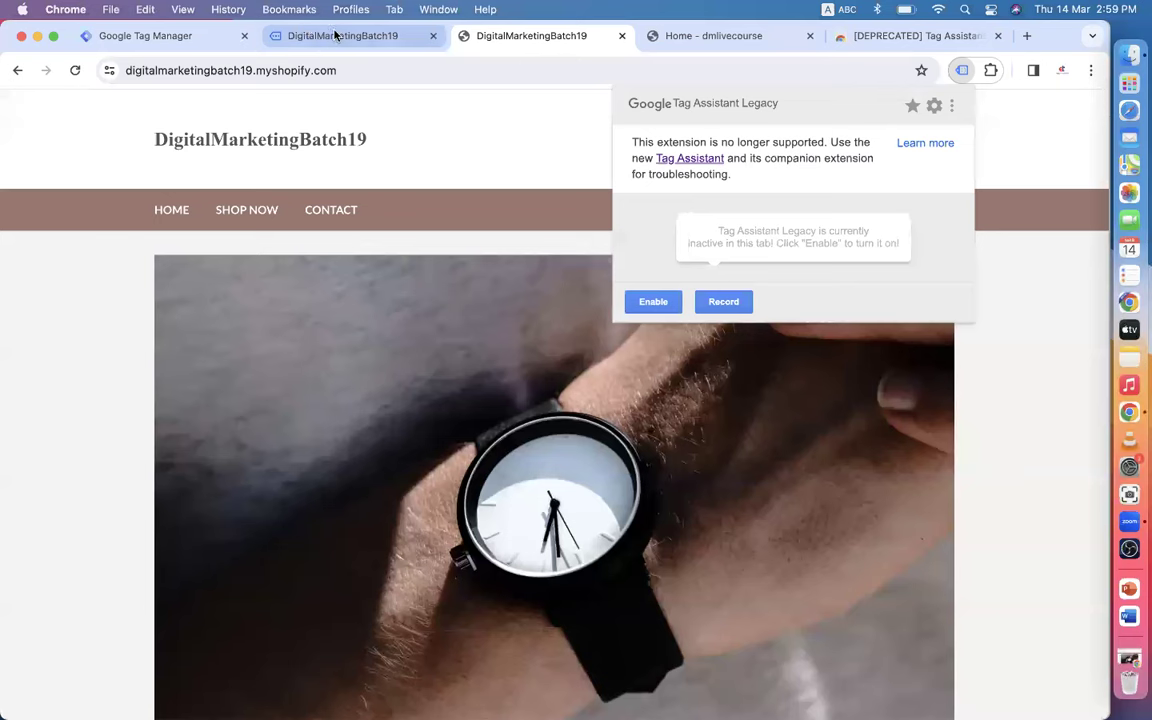
pyautogui.click(338, 36)
pyautogui.click(962, 72)
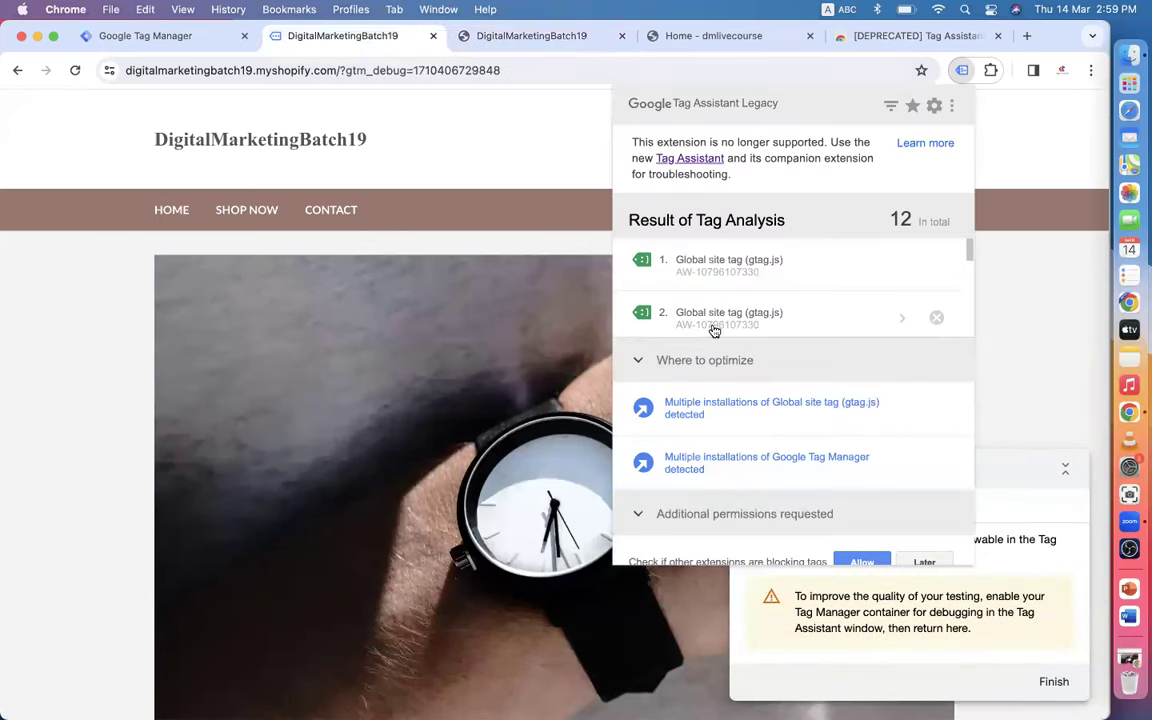
# - Move between the Tag Manager accounts list and the dmlcit.com workspace overview
pyautogui.click(137, 36)
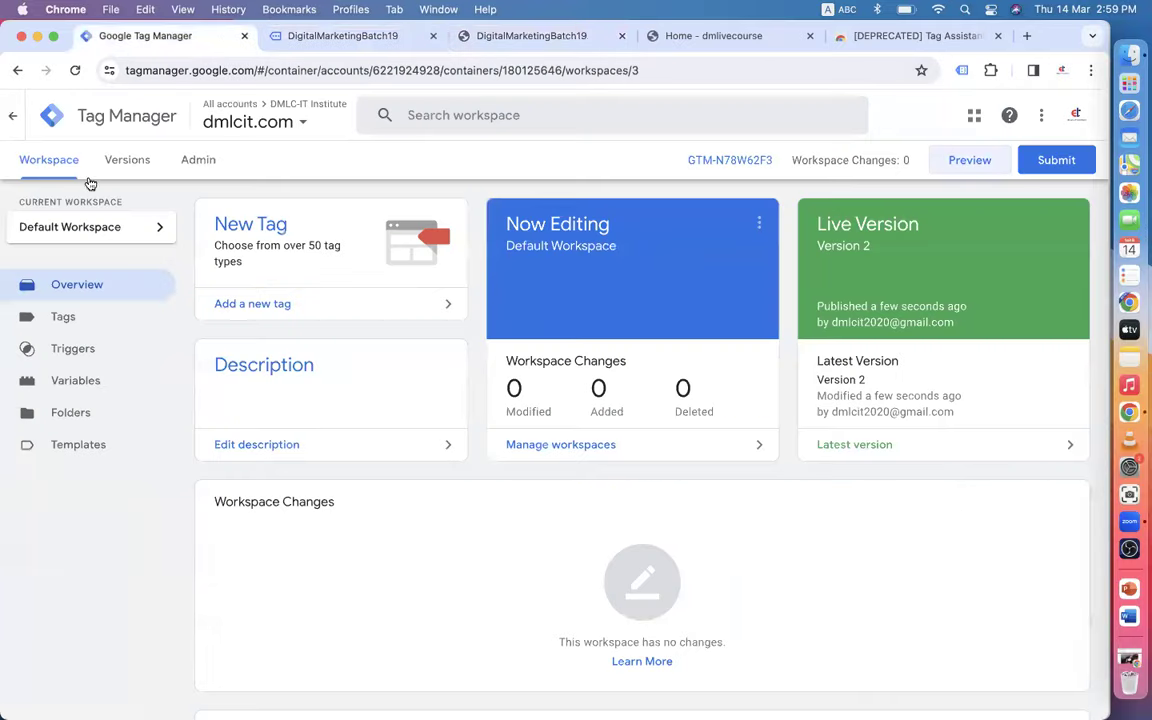
pyautogui.scroll(2, 183, 447)
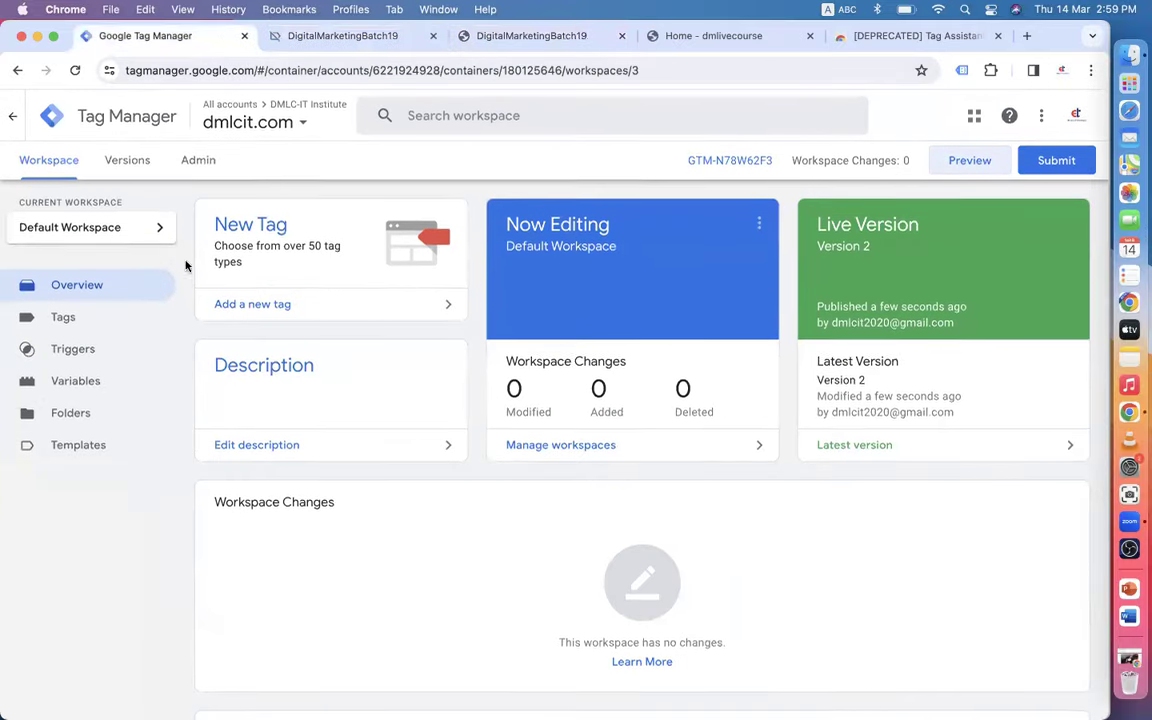
pyautogui.click(13, 115)
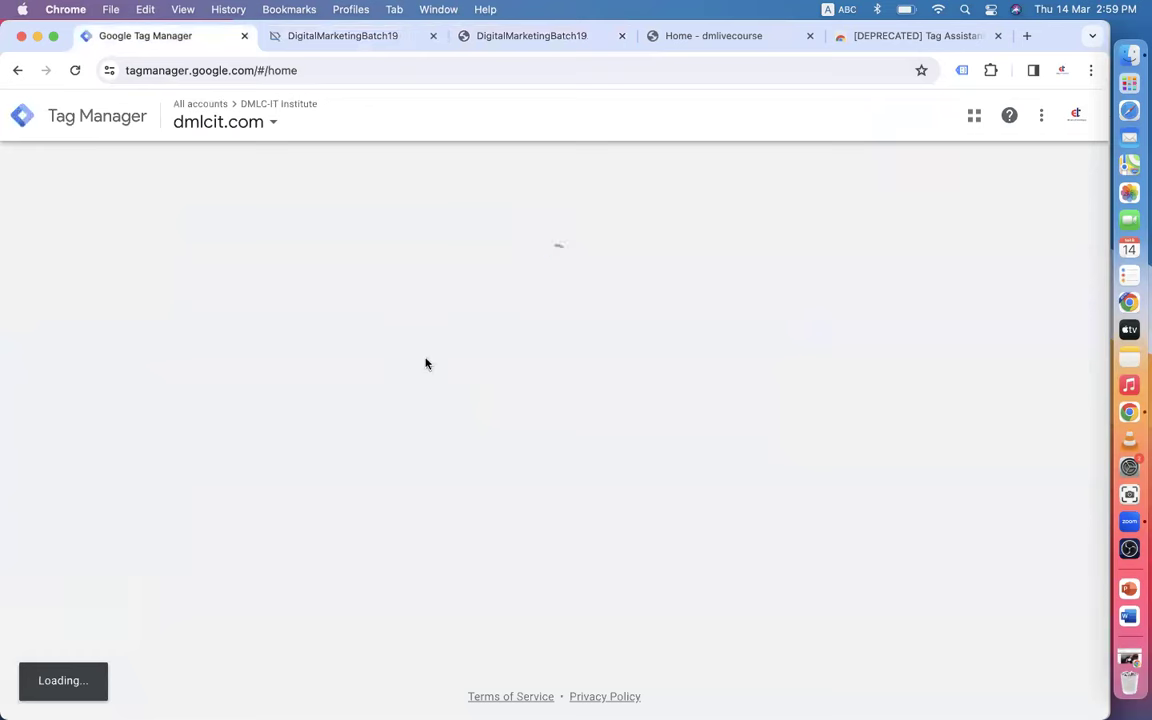
pyautogui.click(15, 71)
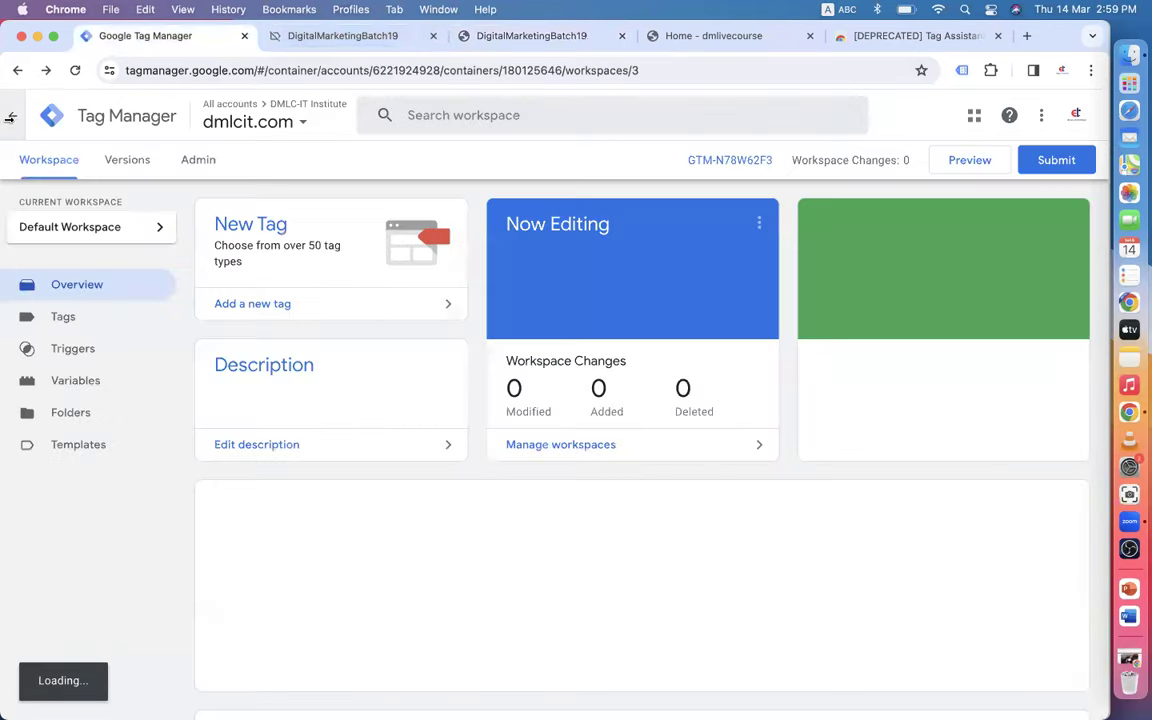
pyautogui.click(15, 118)
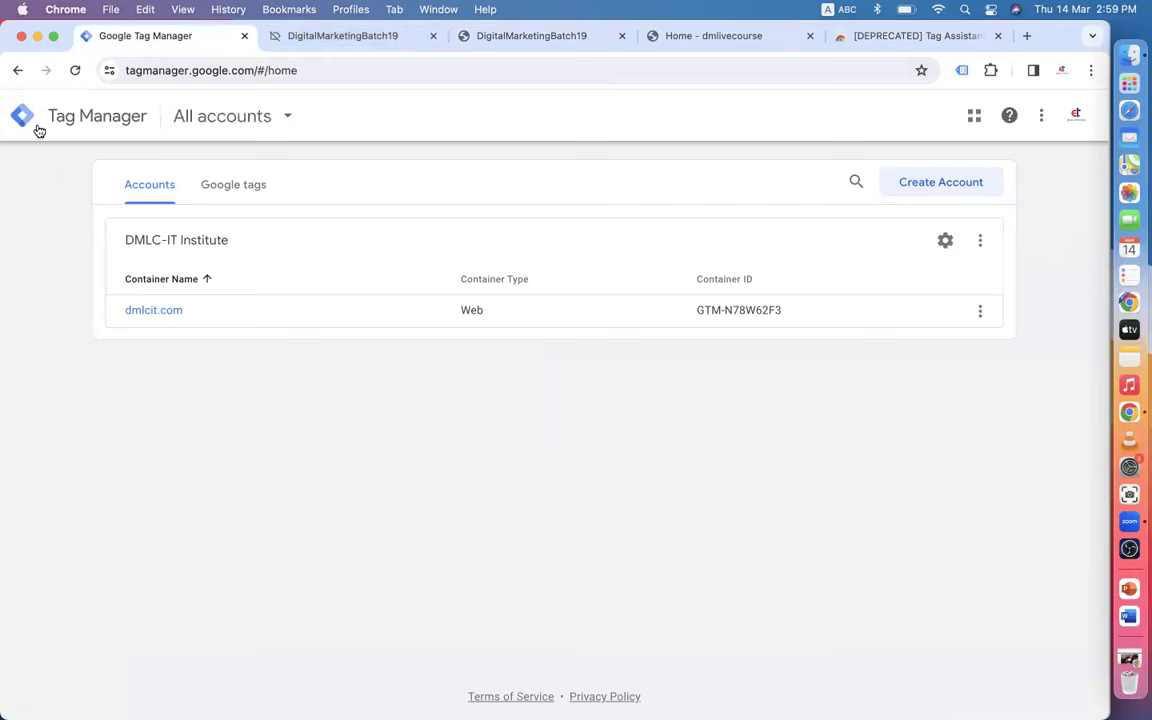
pyautogui.click(14, 70)
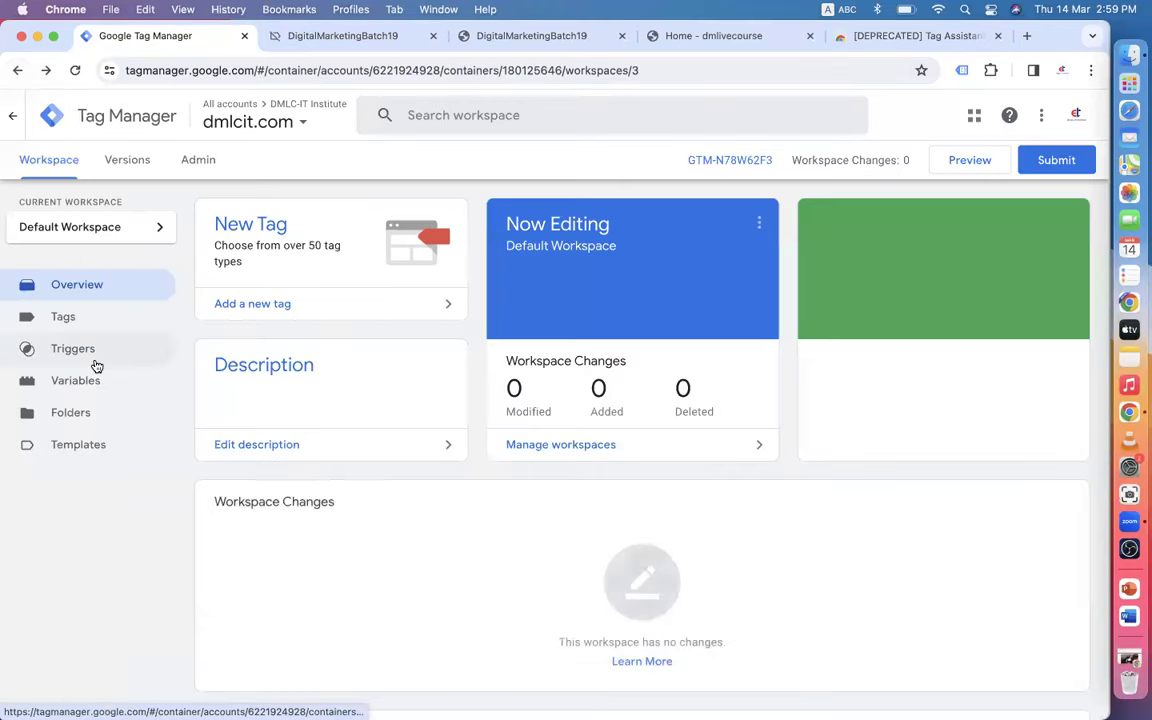
# - Review the container's triggers, variables, folders, templates and tags, then return to the overview
pyautogui.click(94, 364)
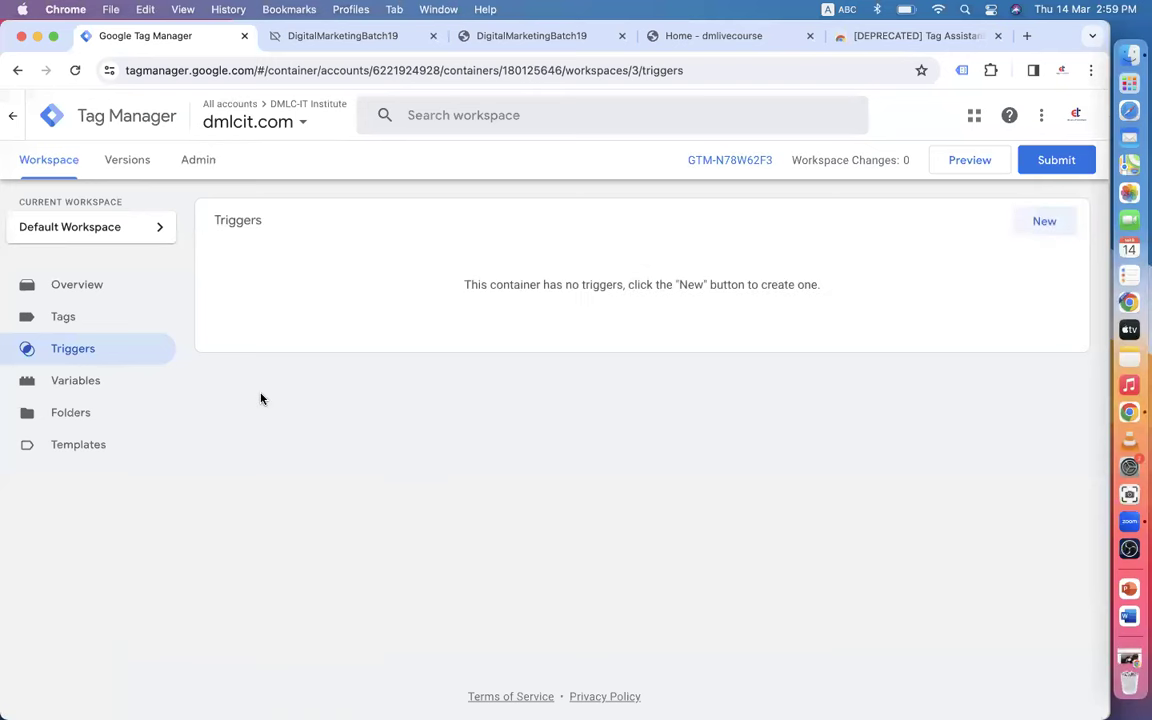
pyautogui.click(54, 386)
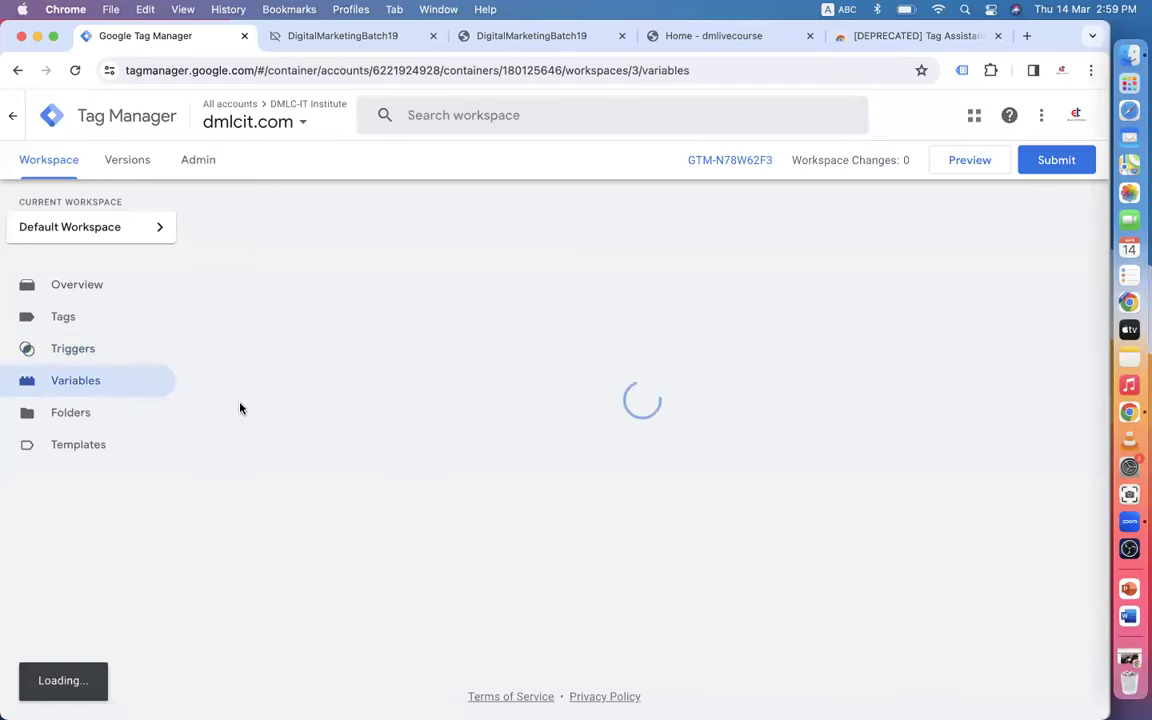
pyautogui.click(72, 420)
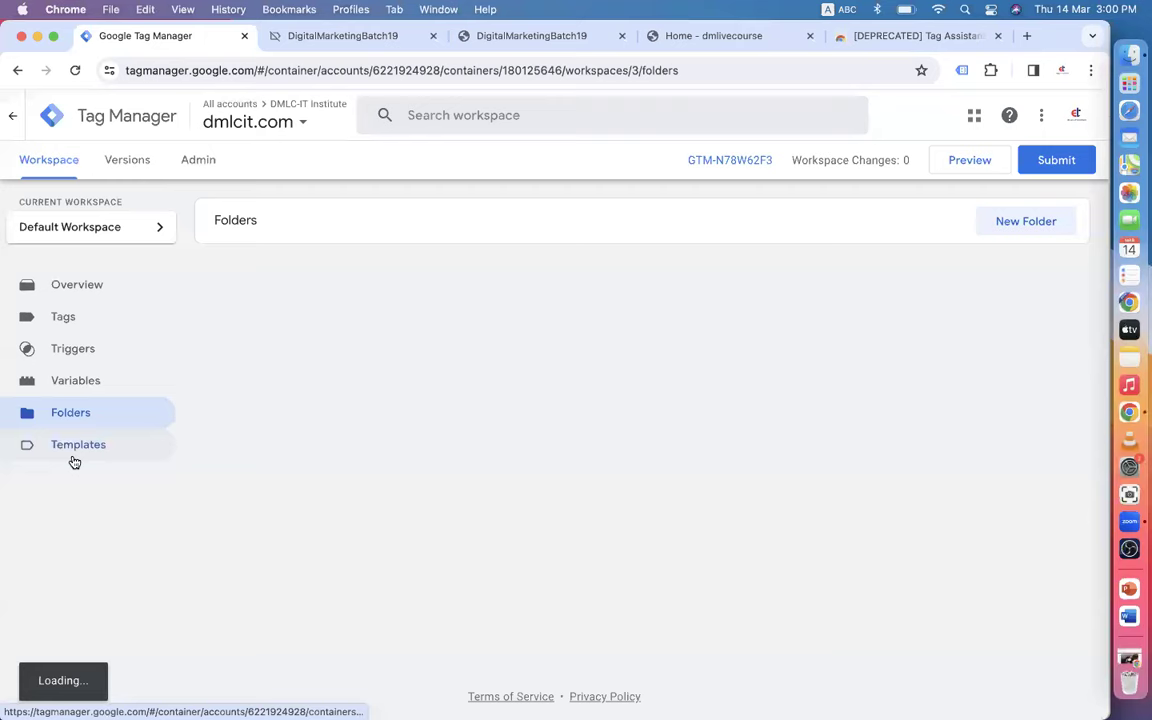
pyautogui.click(76, 448)
pyautogui.click(76, 289)
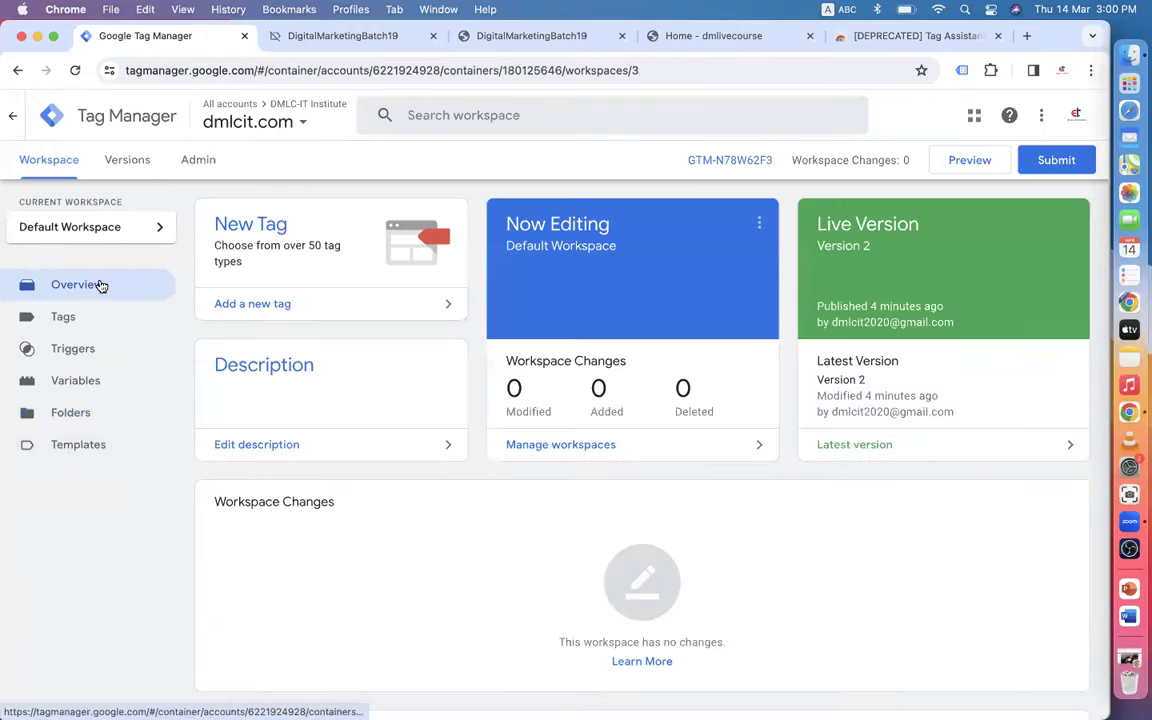
pyautogui.click(86, 318)
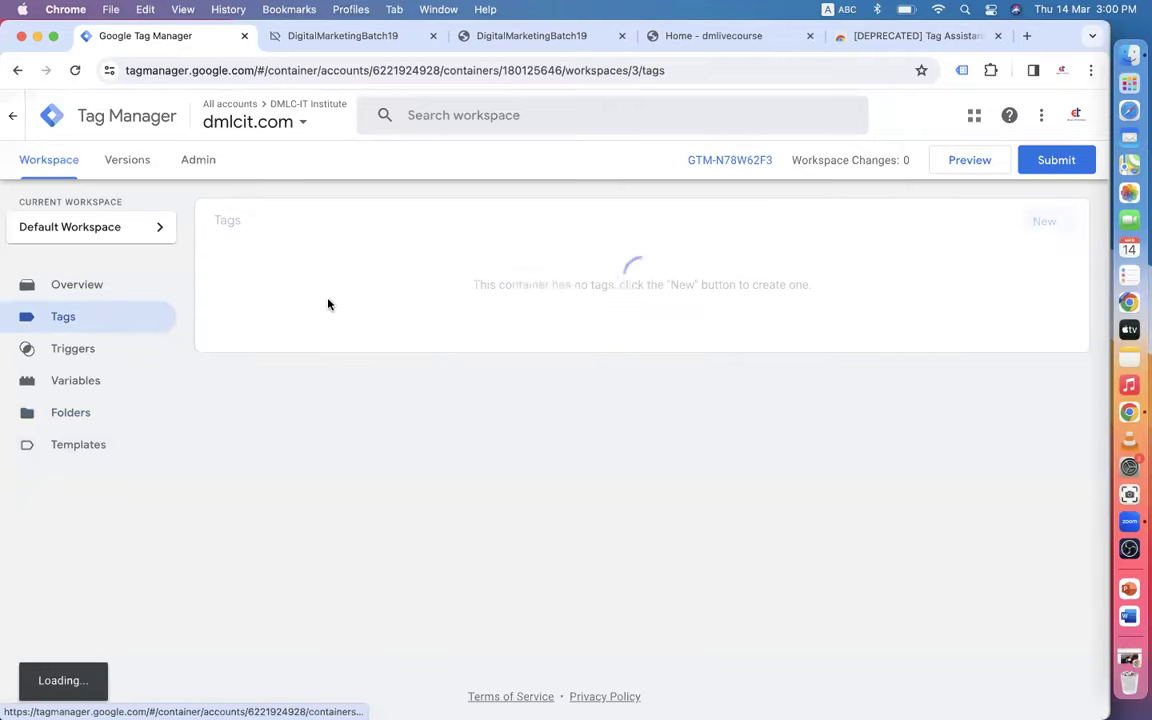
pyautogui.click(100, 283)
pyautogui.scroll(-1, 422, 394)
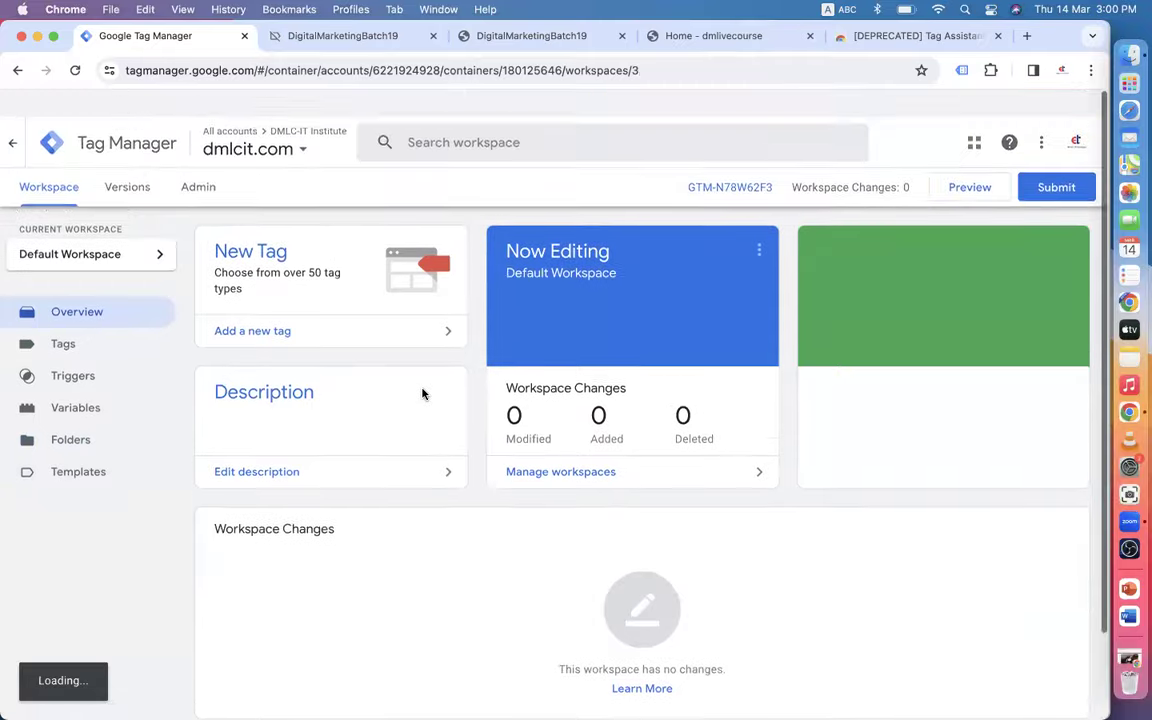
# - Close the Shopify, dmlivecourse and Tag Assistant Legacy store tabs and bring up the browser profiles
pyautogui.click(310, 36)
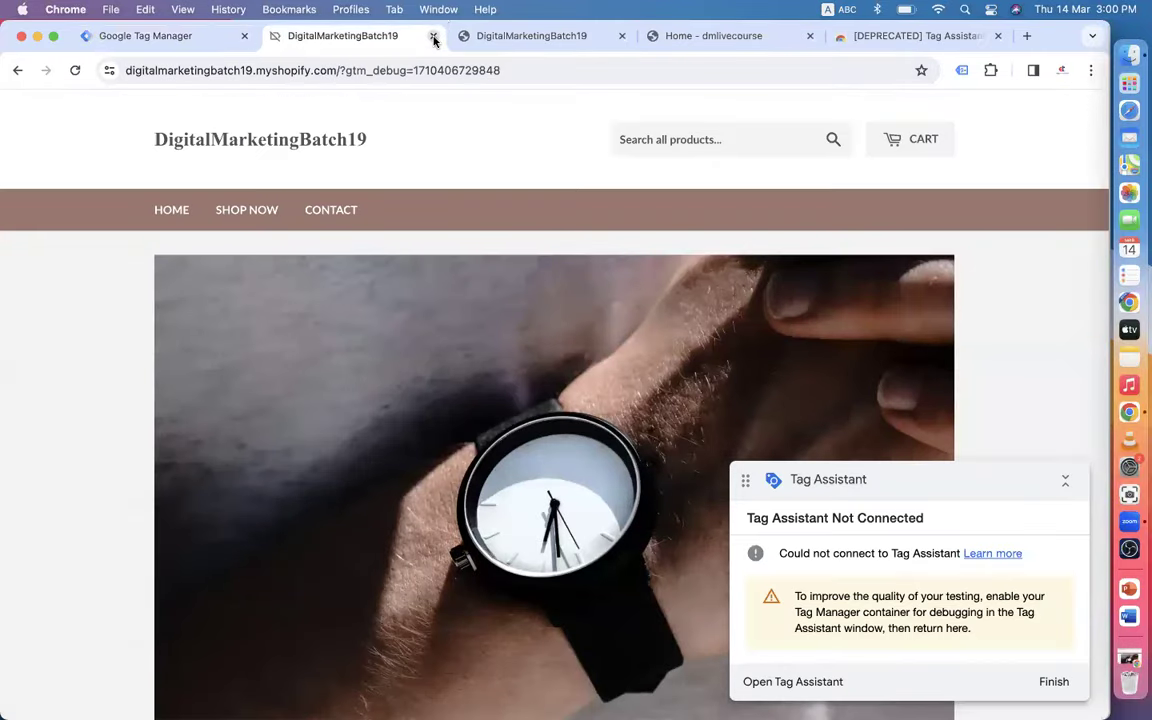
pyautogui.click(433, 37)
pyautogui.click(433, 37)
pyautogui.click(433, 37)
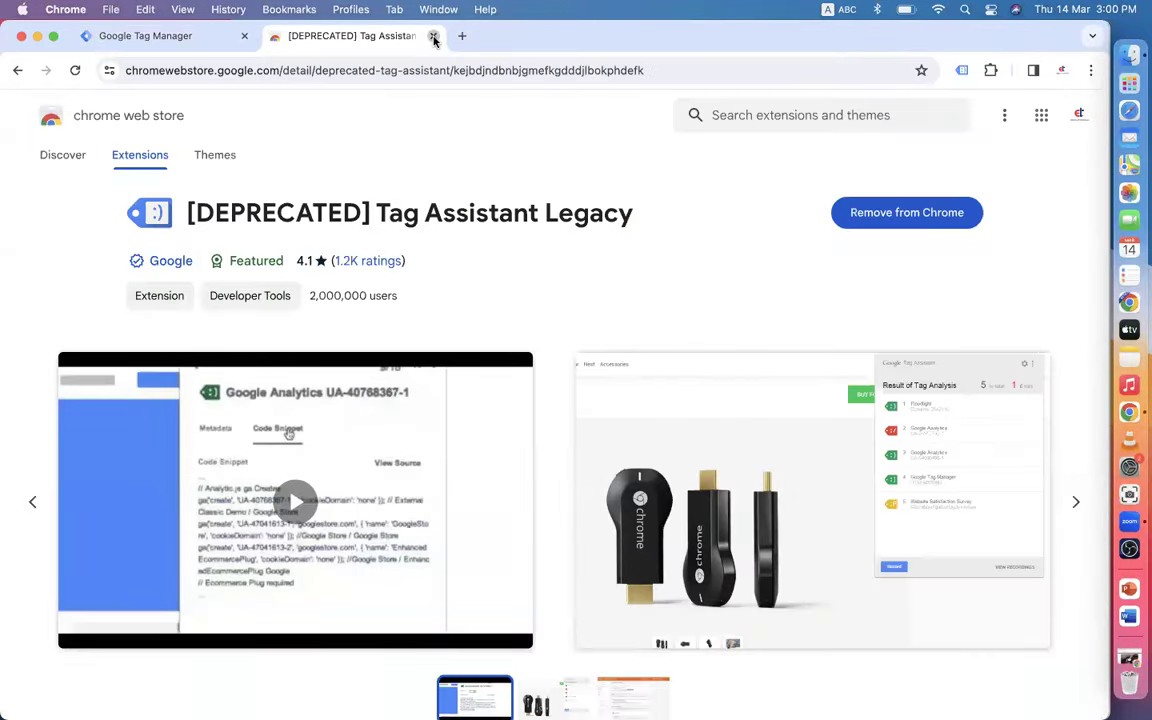
pyautogui.click(433, 37)
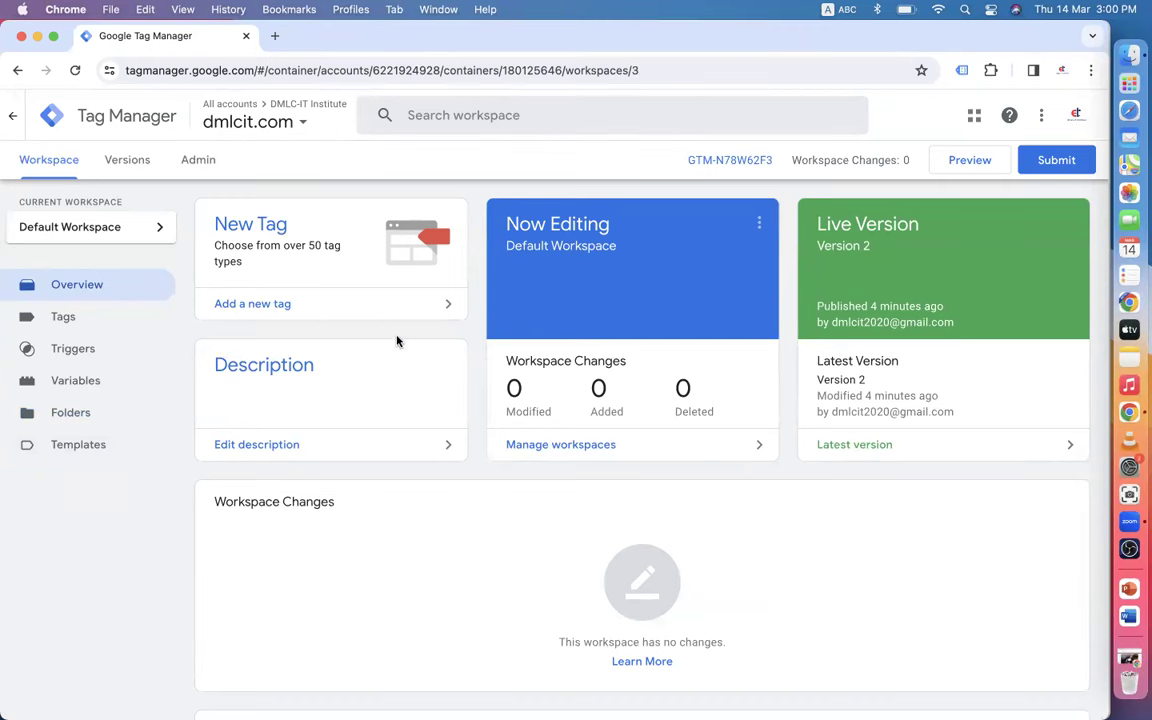
pyautogui.click(1061, 72)
# - Switch to the other profile's Gmail, refresh, and check the Promotions, Social and Primary tabs
pyautogui.click(884, 373)
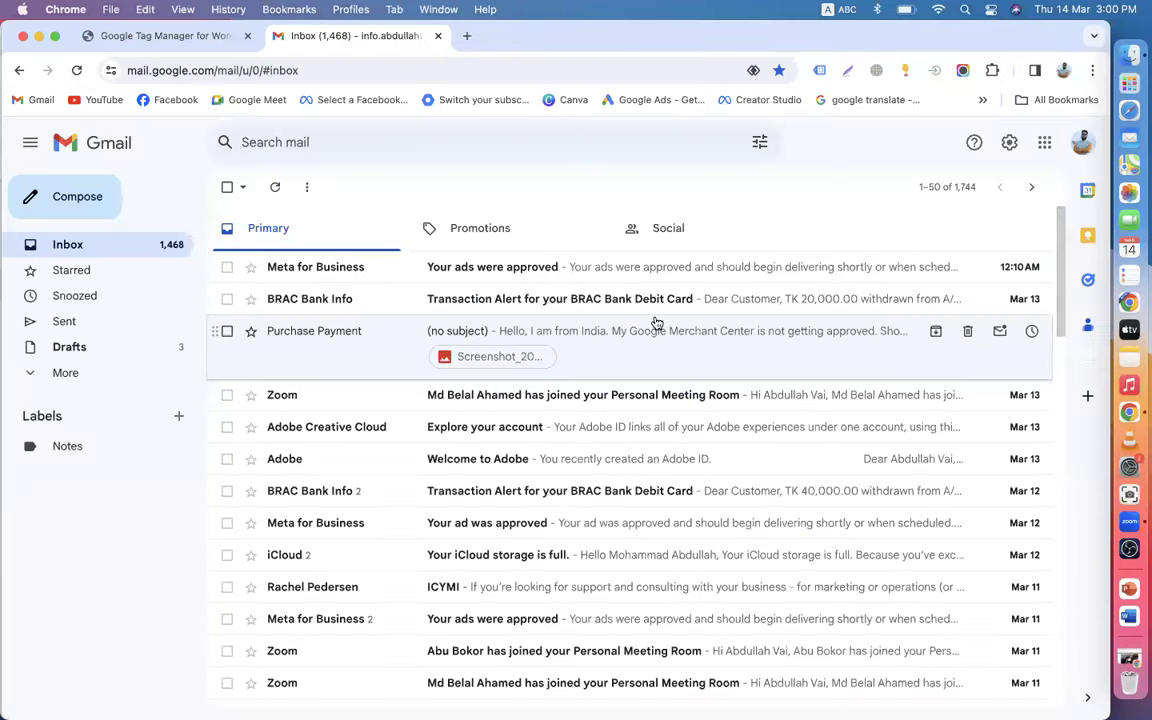
pyautogui.click(75, 74)
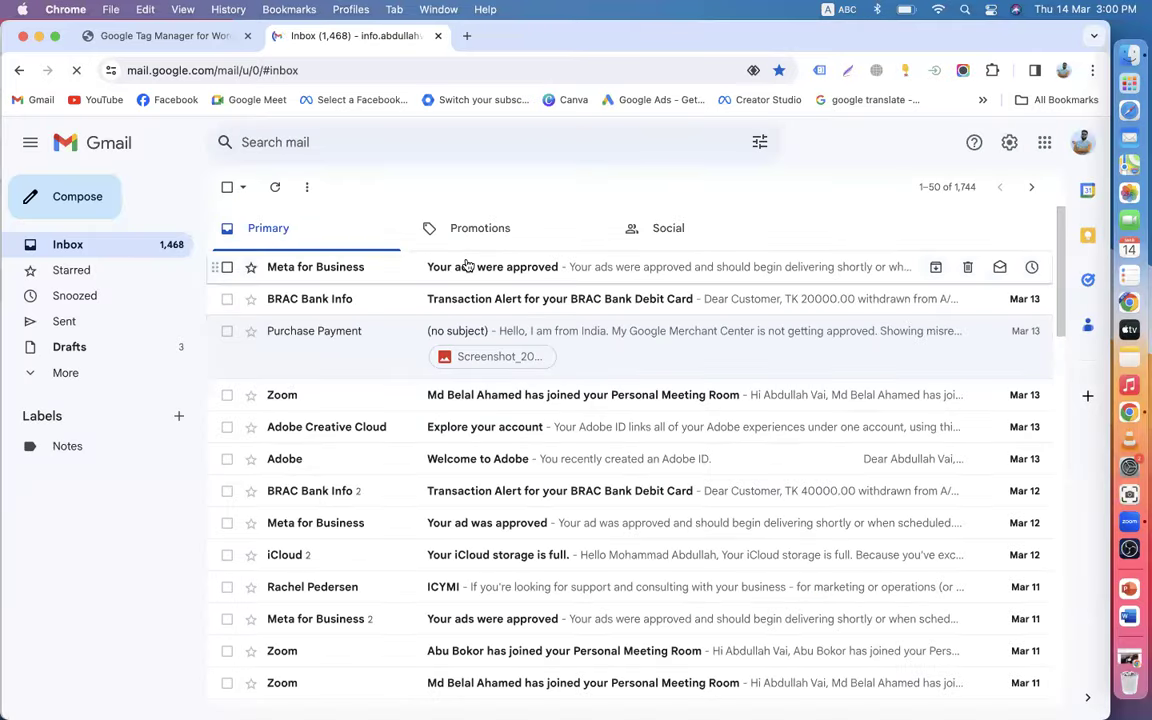
pyautogui.click(514, 229)
pyautogui.click(695, 222)
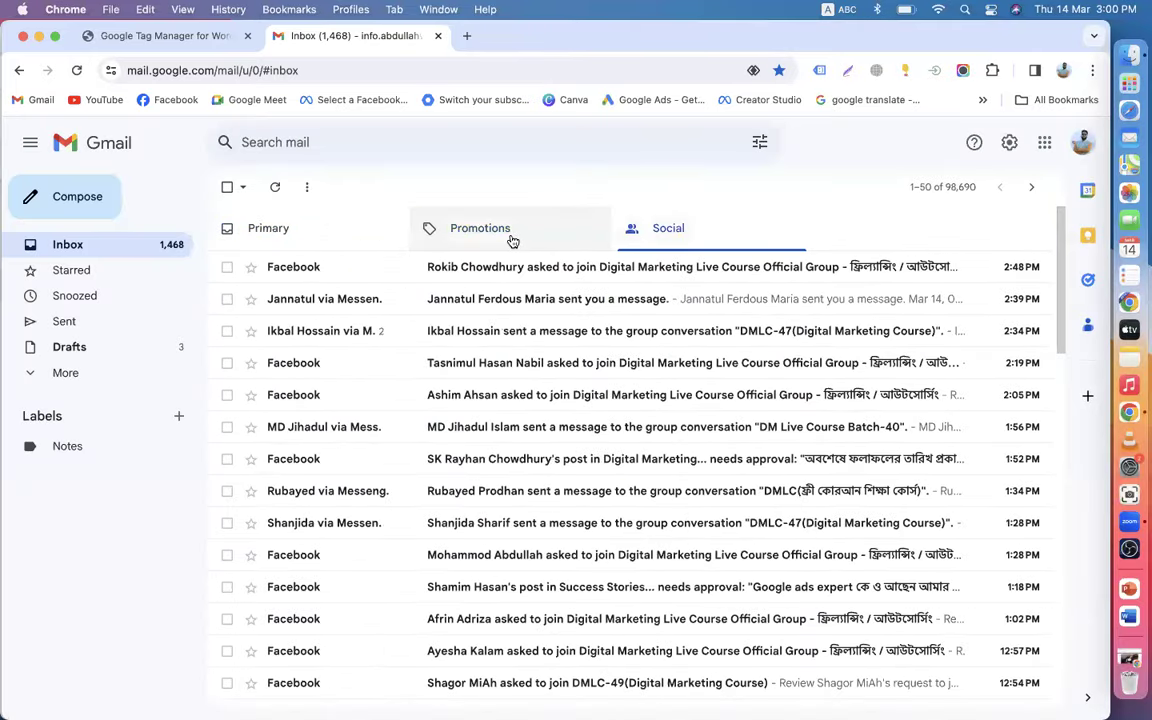
pyautogui.click(512, 241)
pyautogui.click(306, 238)
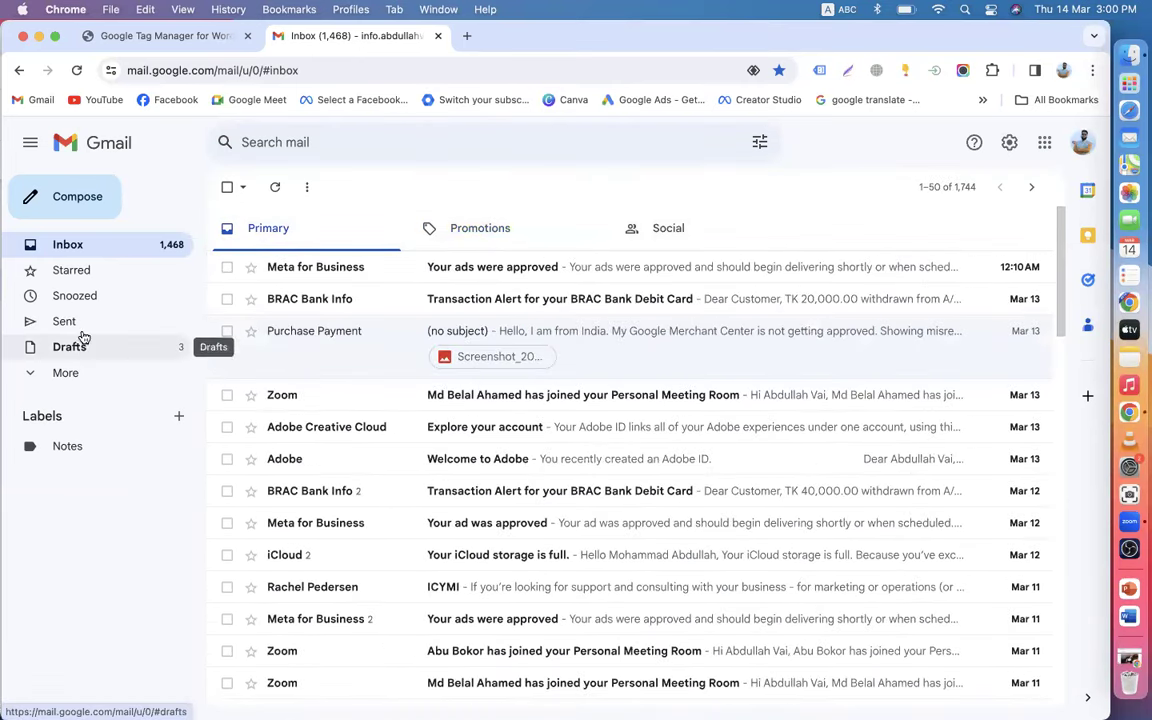
# - Check the Spam folder, then go back to the inbox's Promotions emails
pyautogui.click(75, 373)
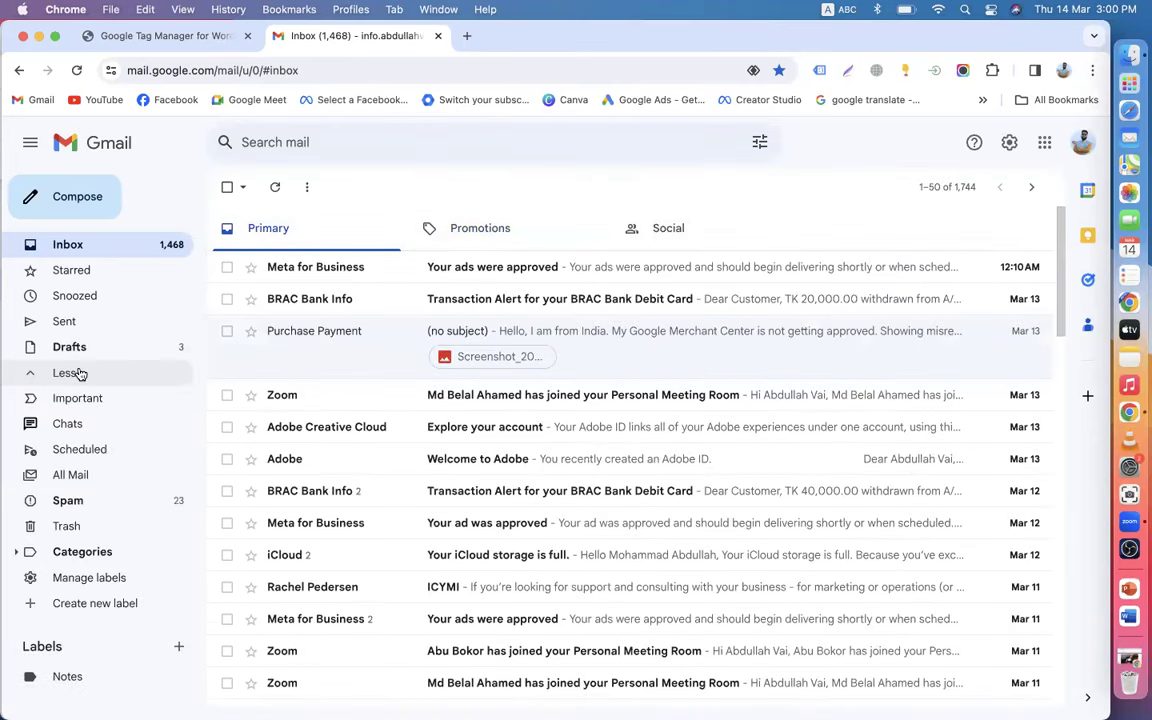
pyautogui.click(84, 502)
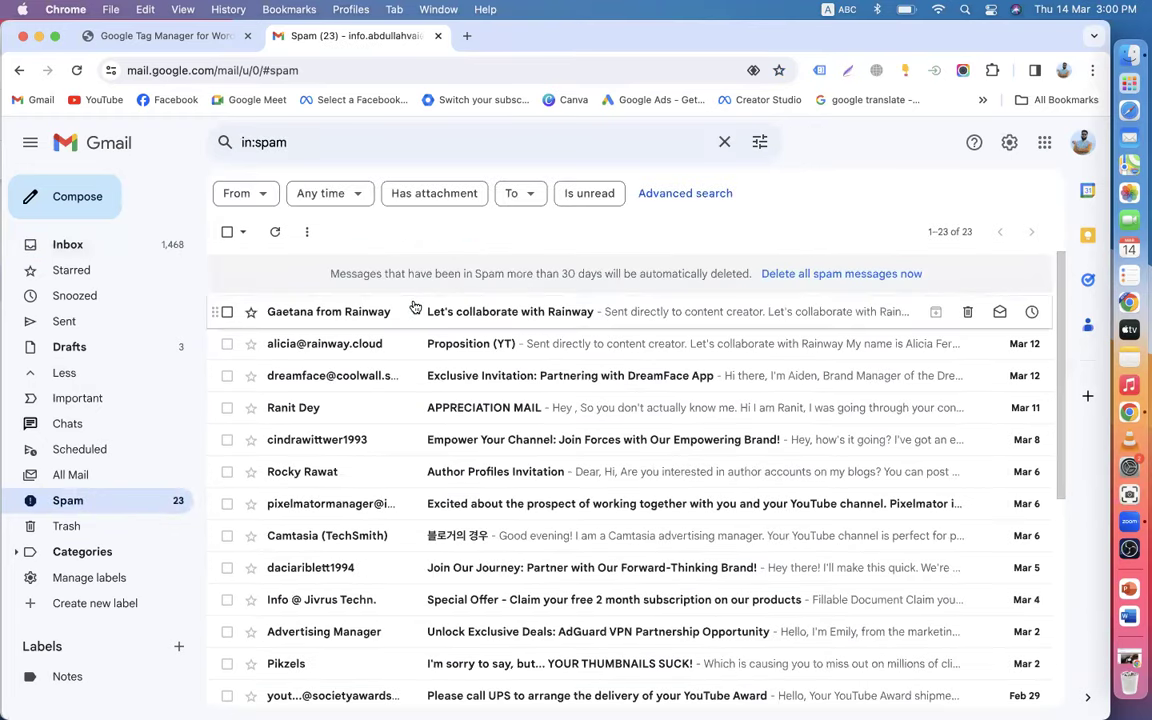
pyautogui.click(19, 70)
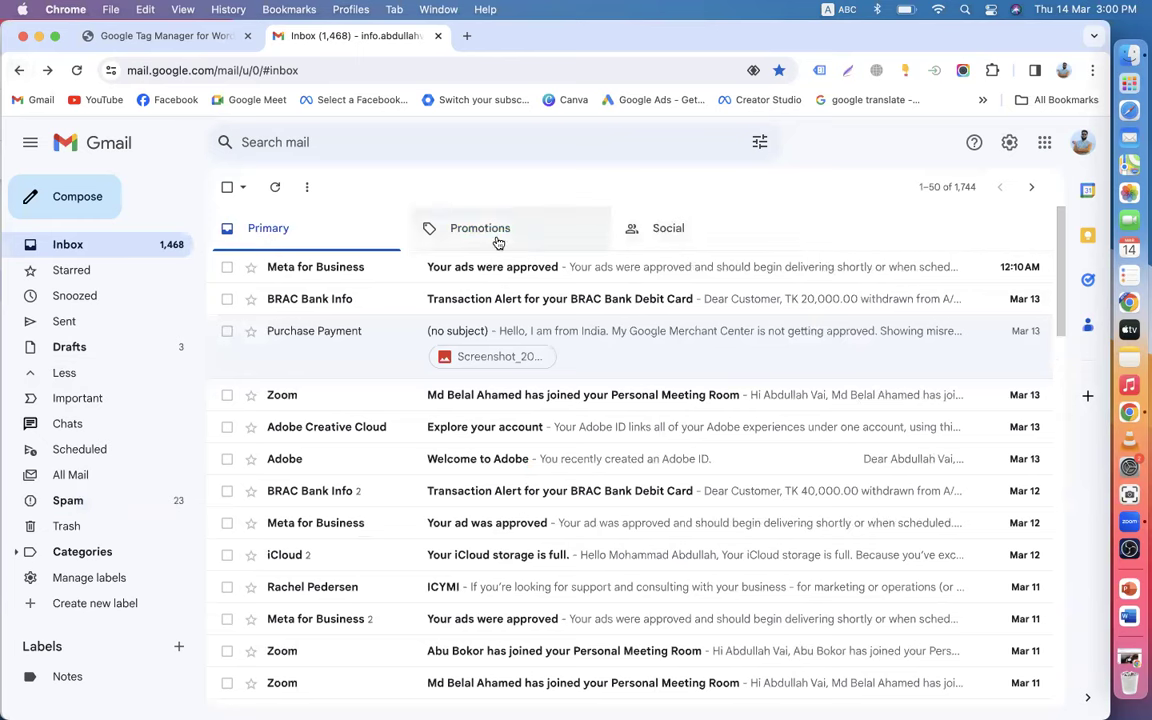
pyautogui.click(498, 243)
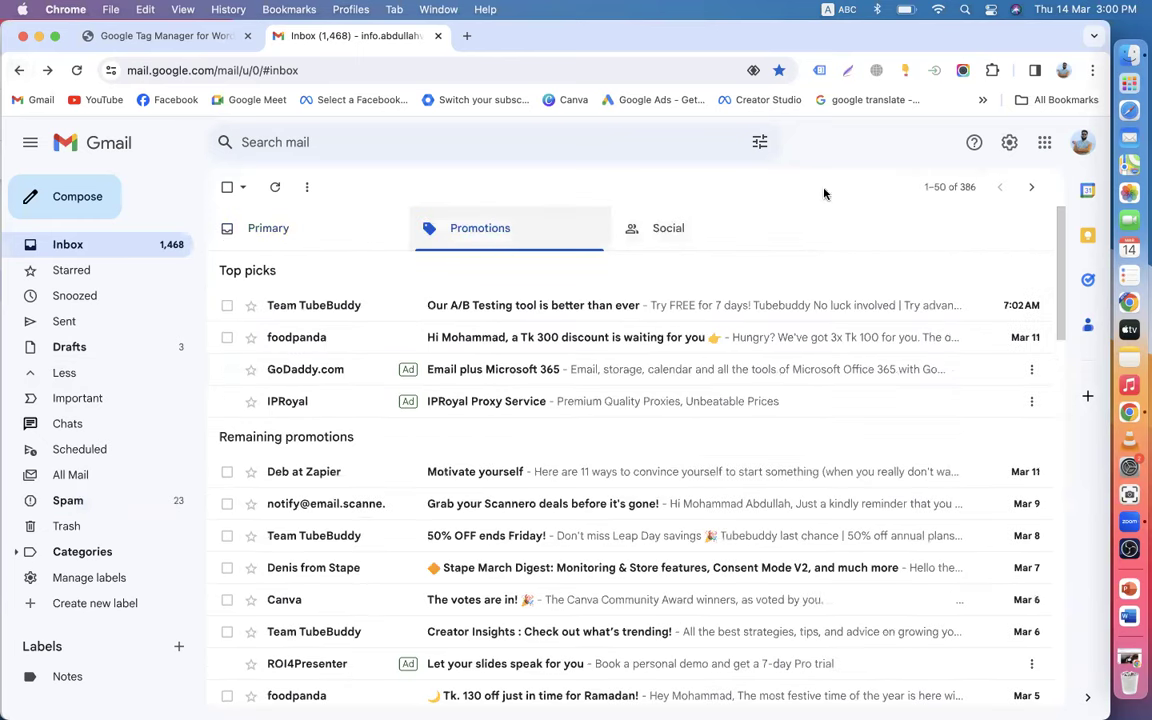
# - Copy the Gmail account's e-mail address and switch back to the Tag Manager profile's window
pyautogui.click(1081, 144)
pyautogui.moveTo(856, 191); pyautogui.dragTo(1010, 191)
pyautogui.press('super+c')
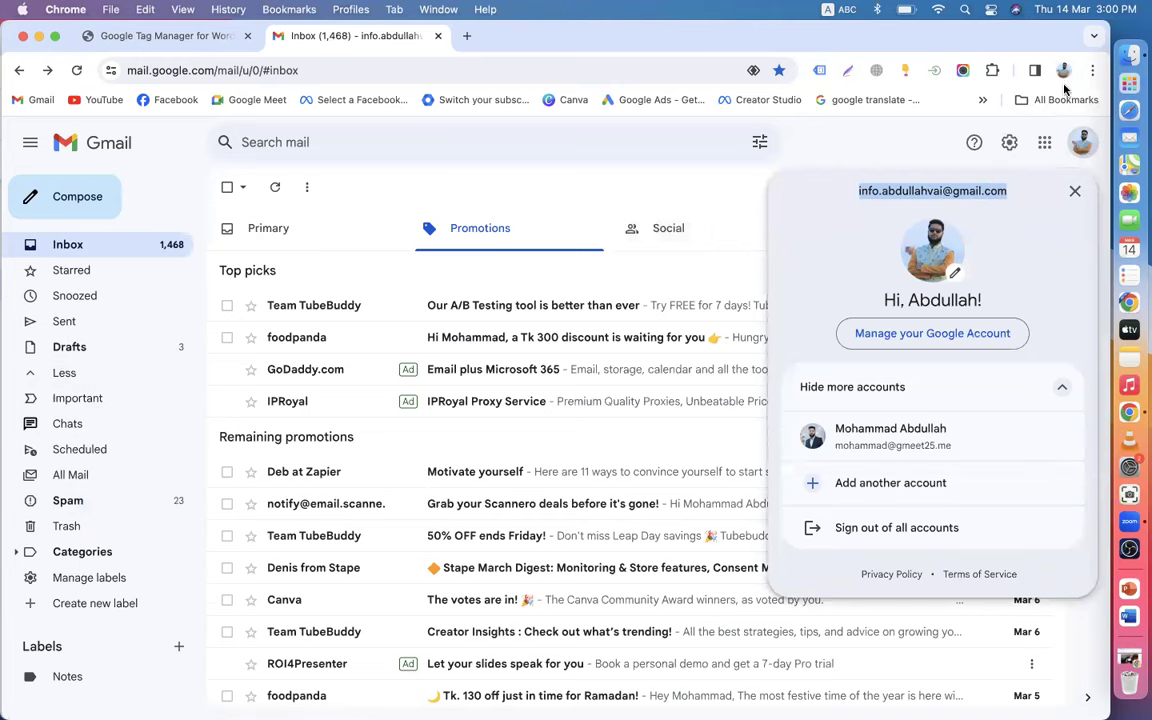
pyautogui.click(1063, 70)
pyautogui.click(908, 525)
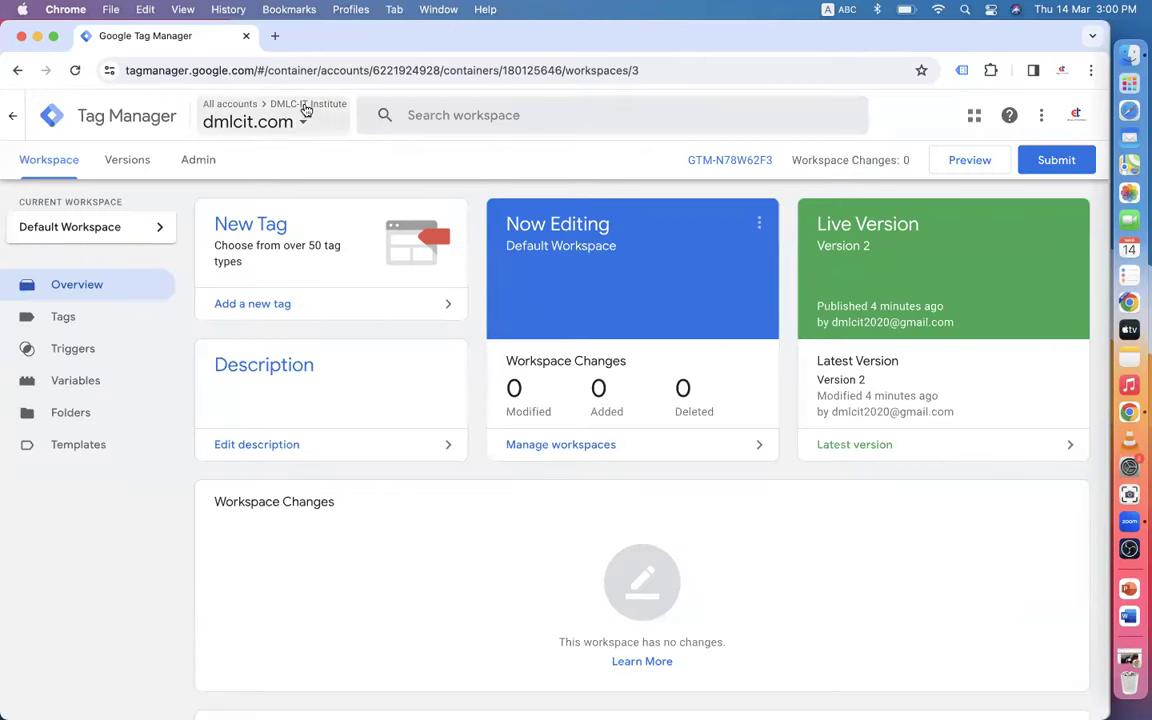
# - Open the Admin page for the DMLC-IT Institute account and GTM-N78W62F3 container
pyautogui.click(250, 122)
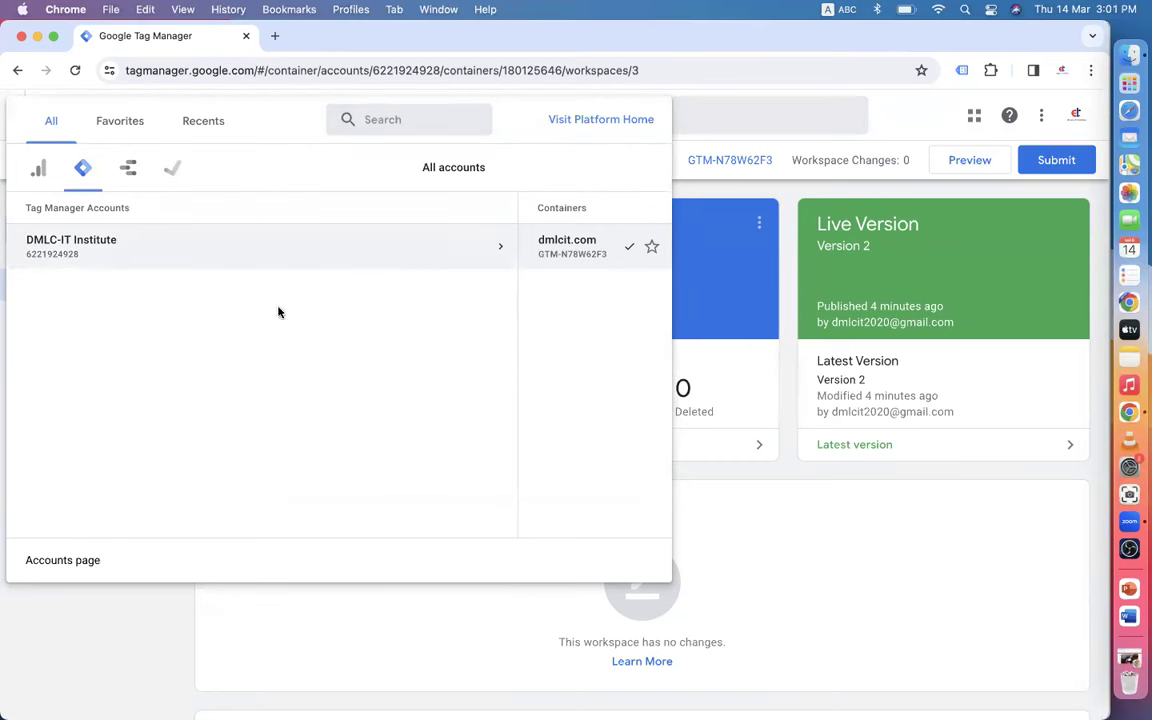
pyautogui.click(896, 114)
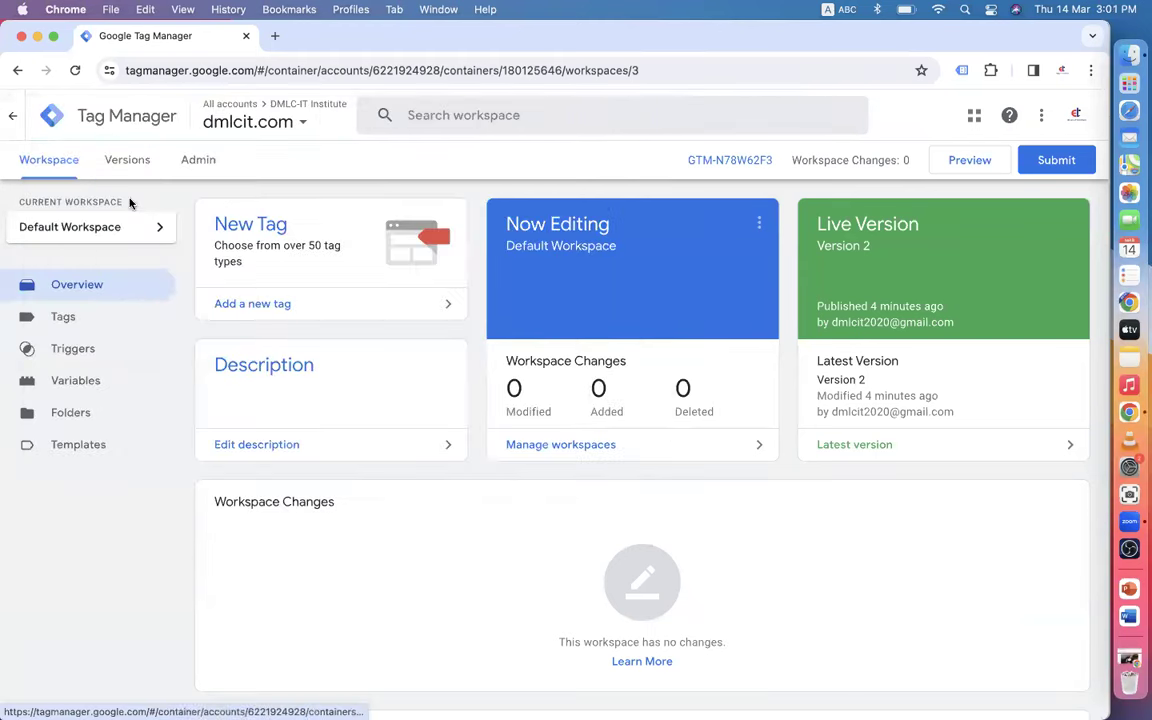
pyautogui.click(204, 176)
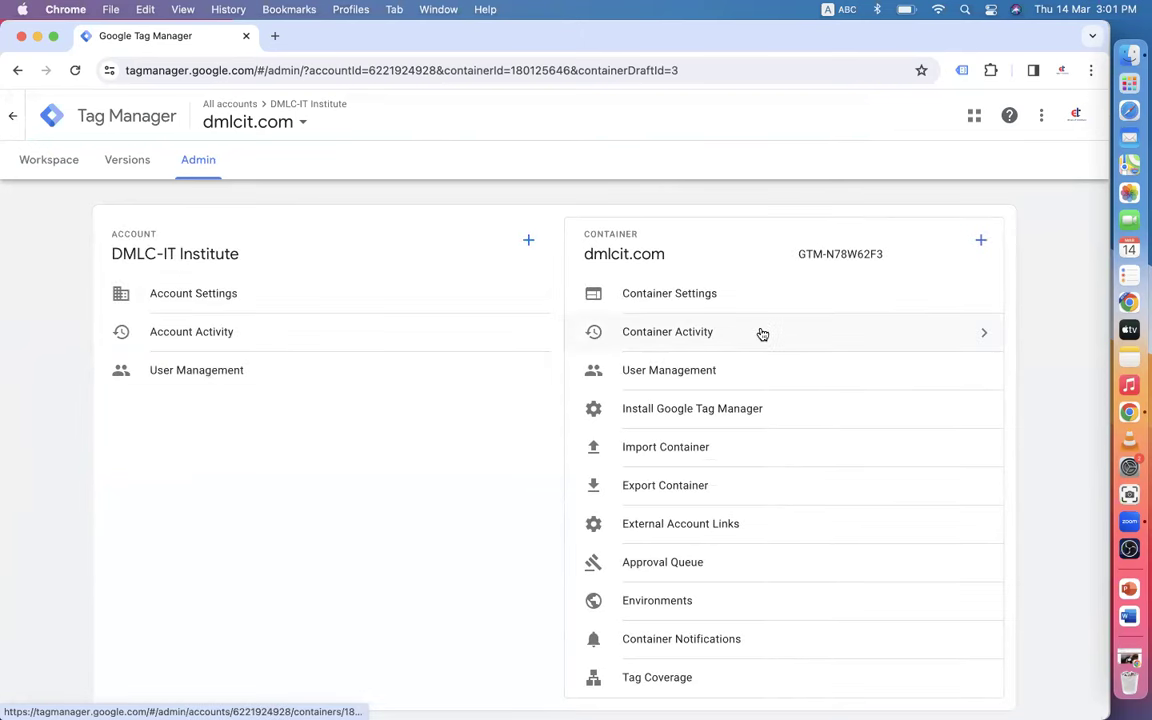
# - In Account User Management, start adding a user and paste in the new user's e-mail address
pyautogui.click(669, 368)
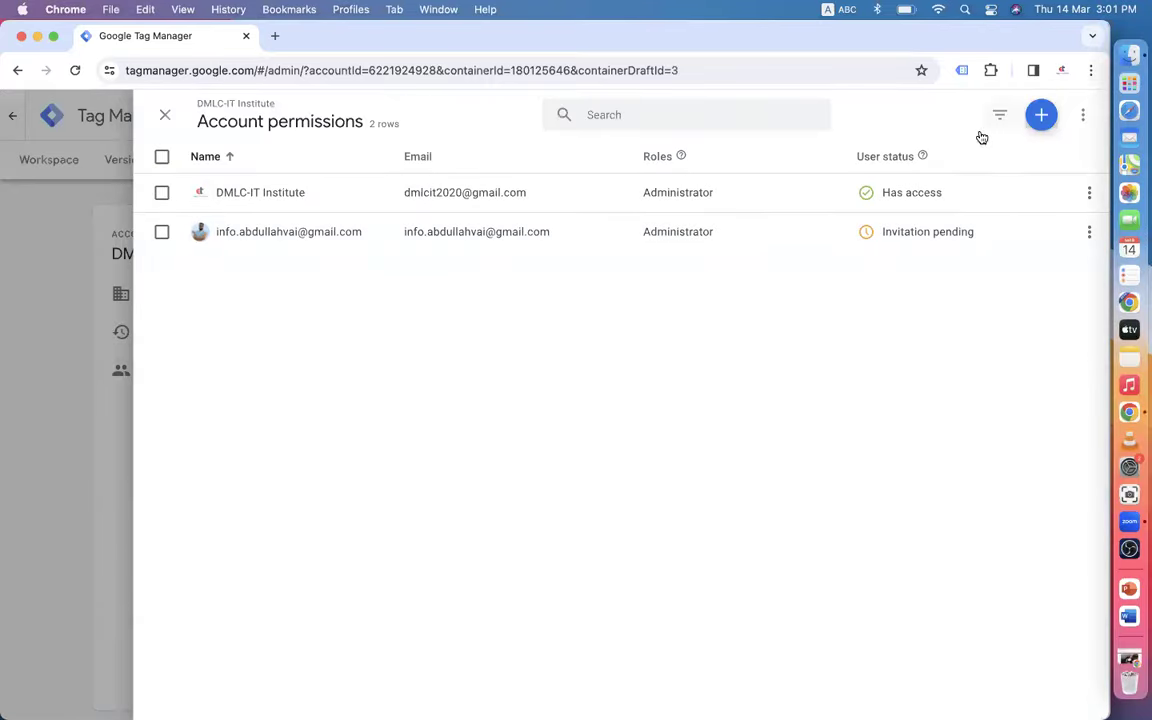
pyautogui.click(1032, 120)
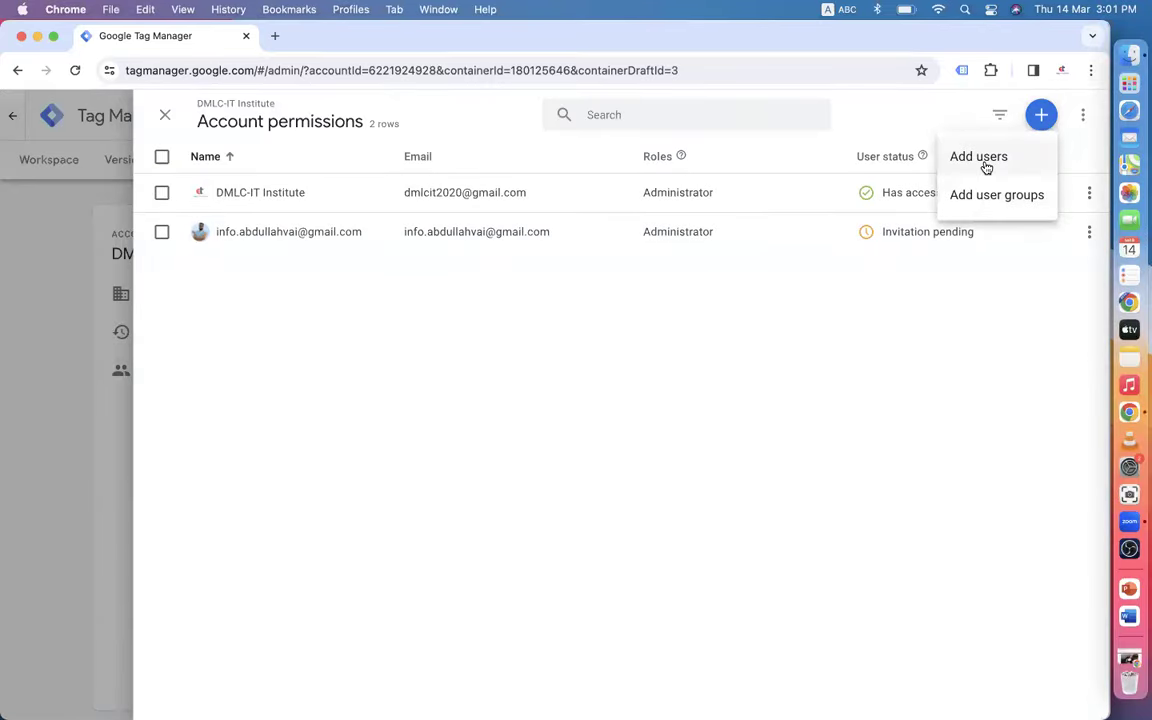
pyautogui.click(985, 164)
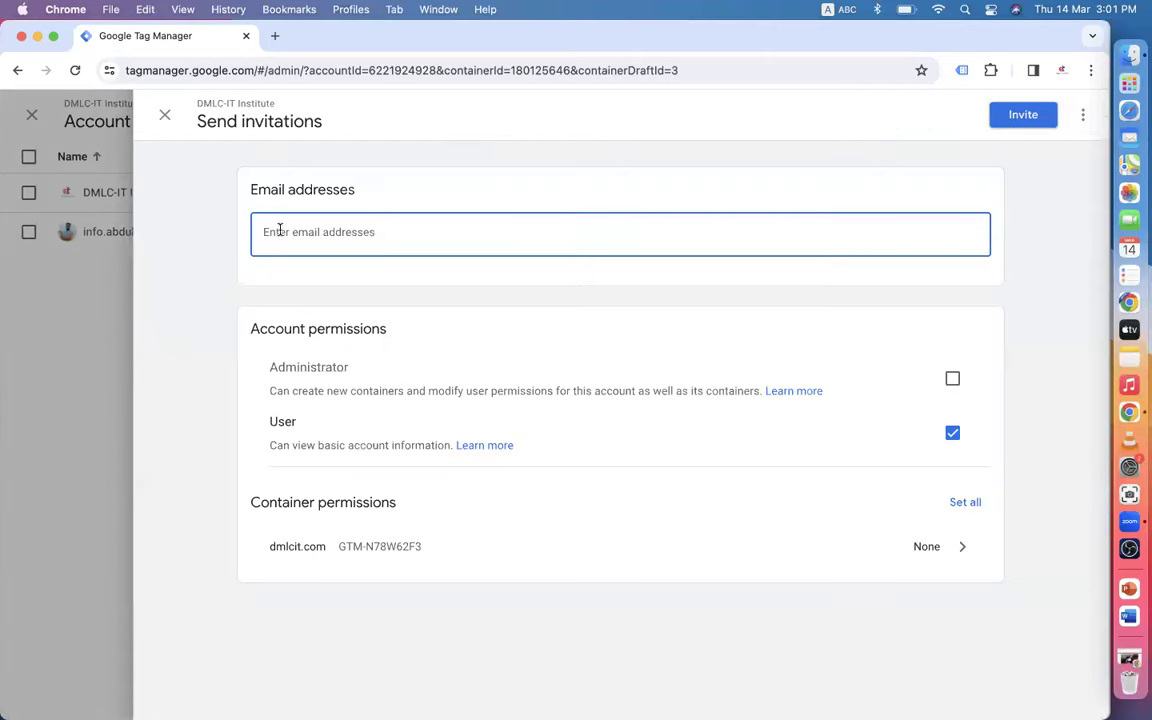
pyautogui.press('super+v')
pyautogui.press('Return')
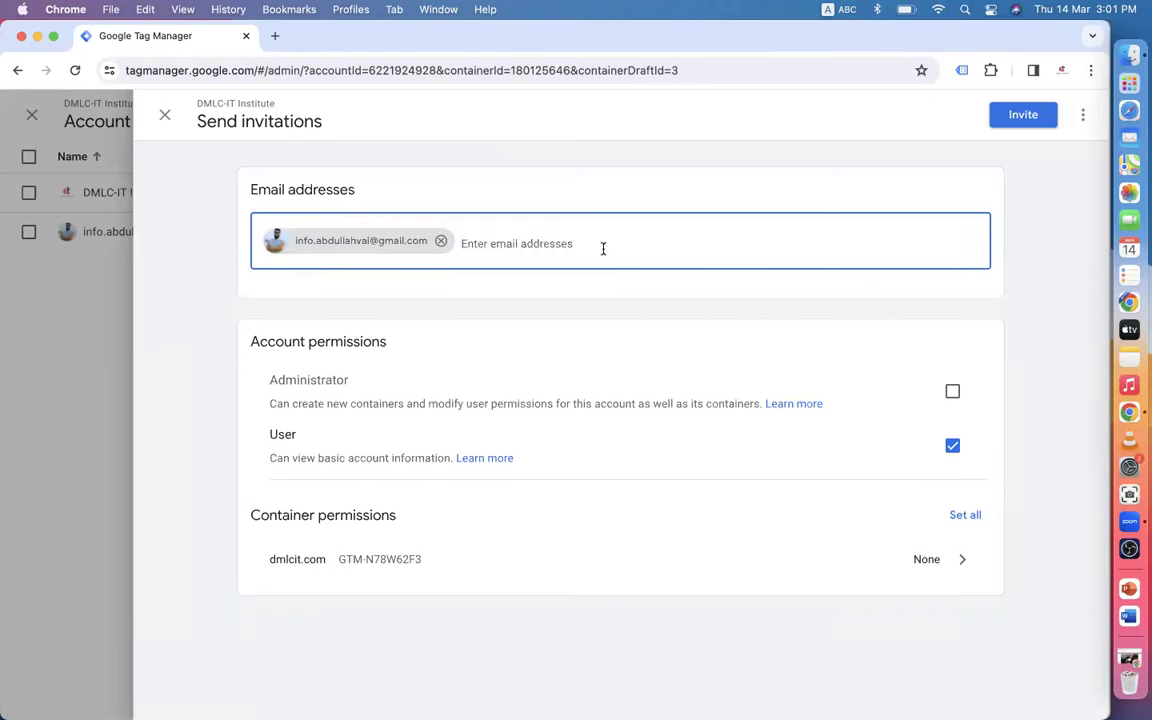
# - Grant the user Administrator rights and Publish on all containers, then send the invitation
pyautogui.click(950, 390)
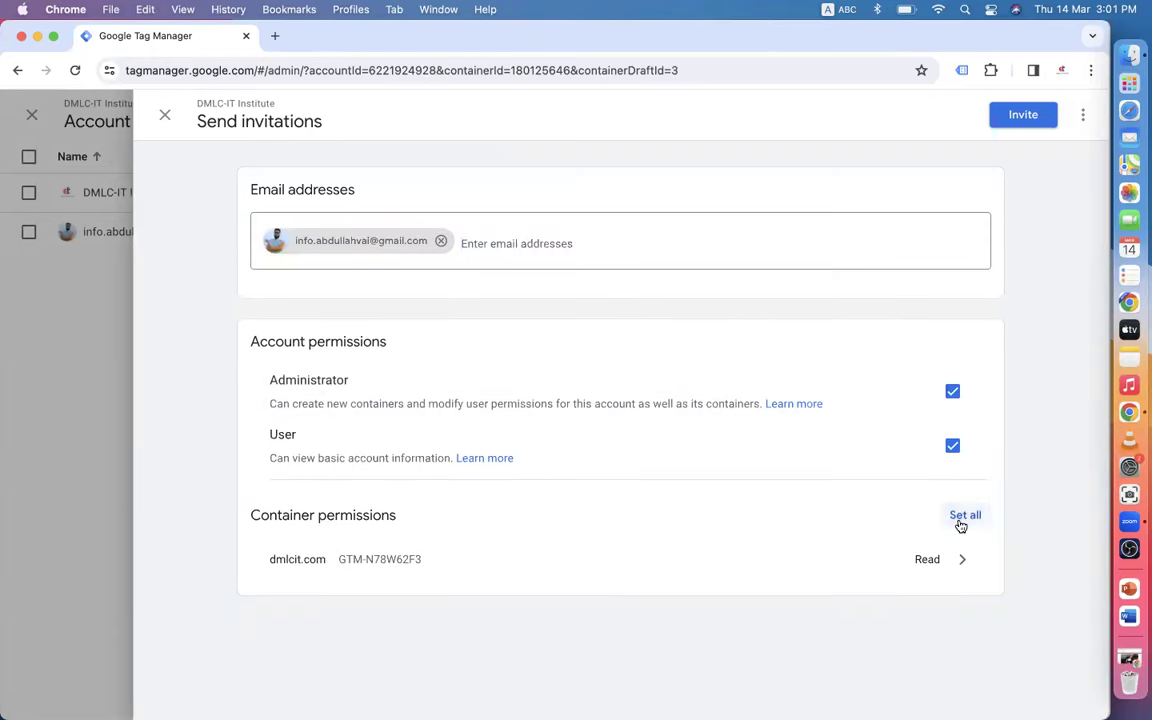
pyautogui.click(960, 520)
pyautogui.moveTo(1070, 196)
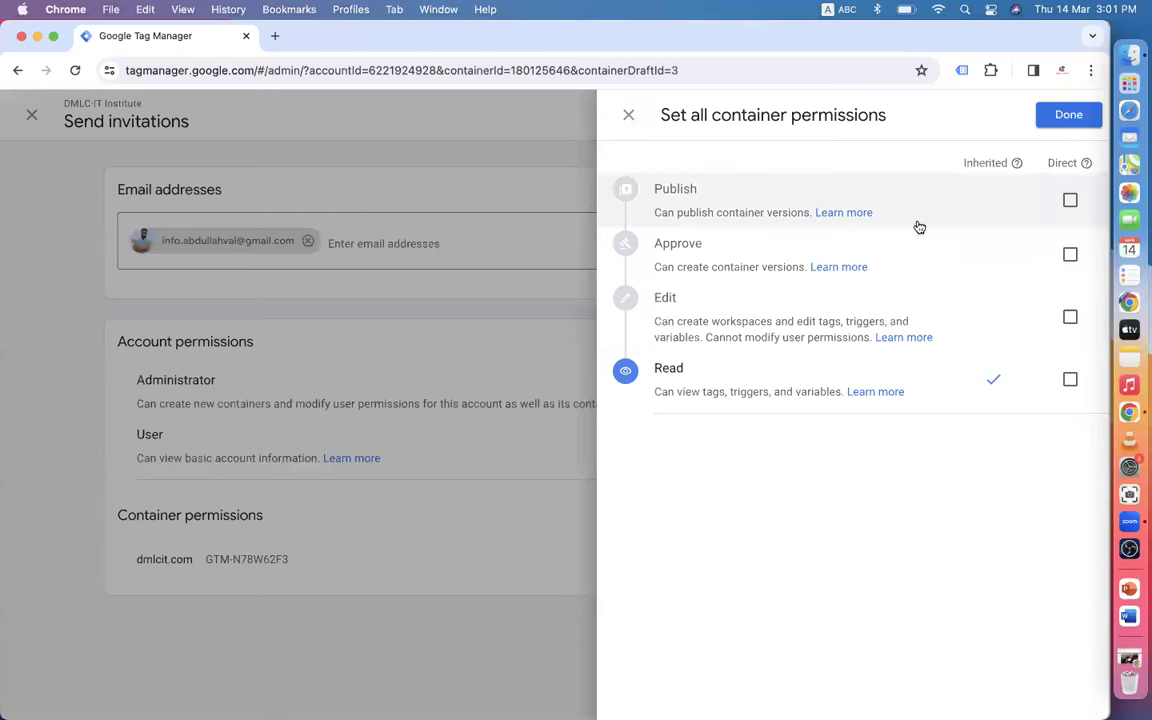
pyautogui.click(1070, 202)
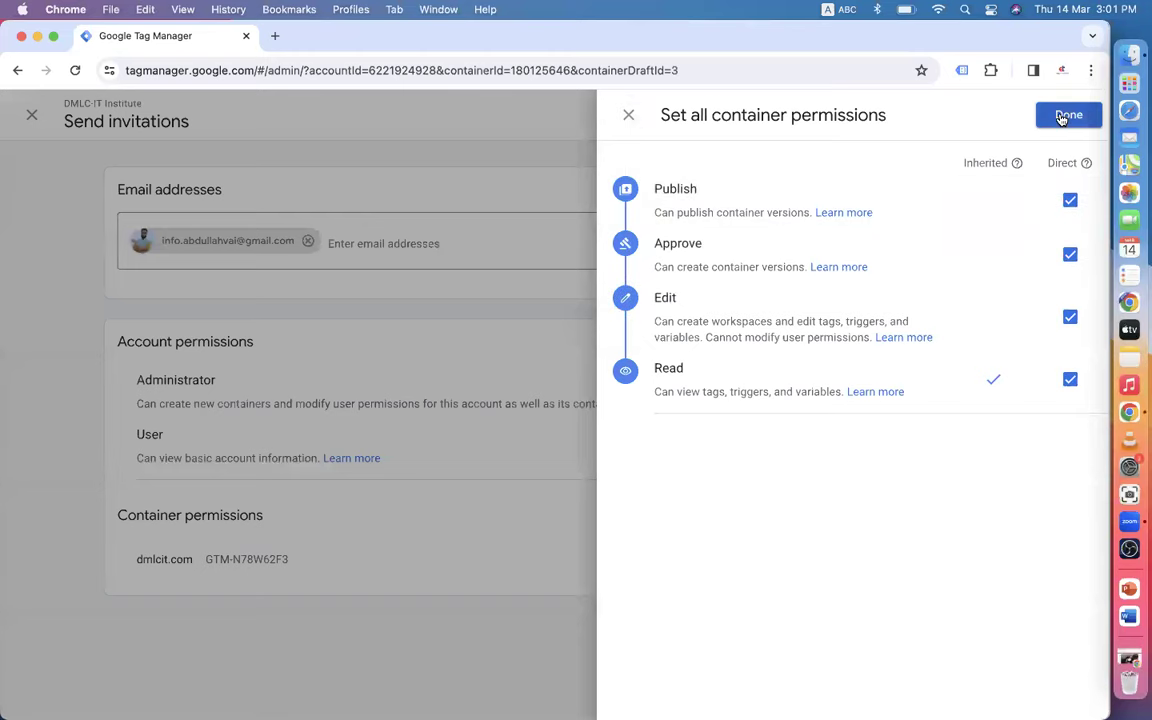
pyautogui.click(1066, 114)
pyautogui.click(1021, 117)
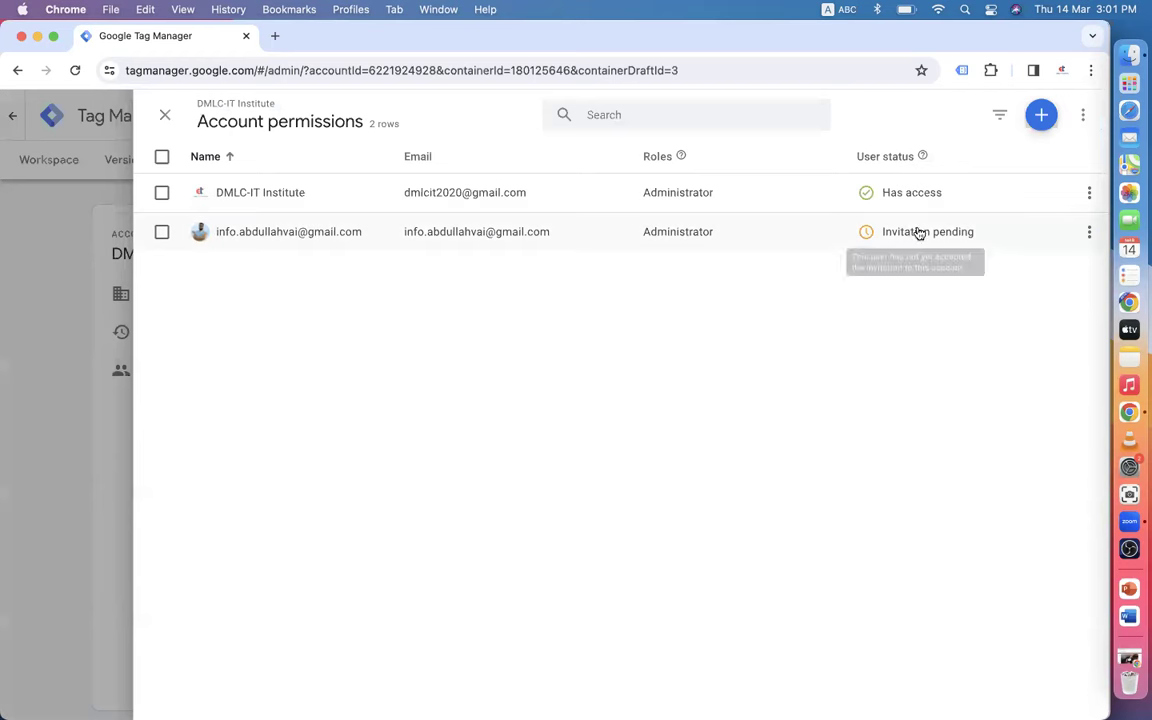
pyautogui.click(1087, 118)
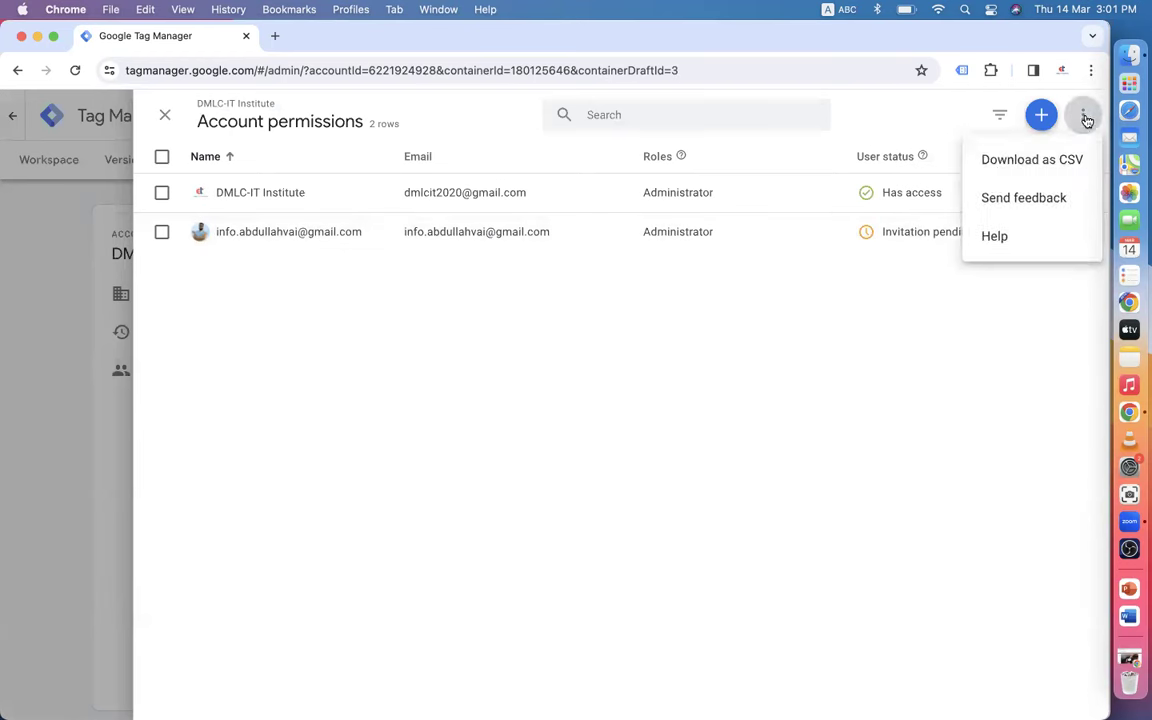
pyautogui.click(967, 401)
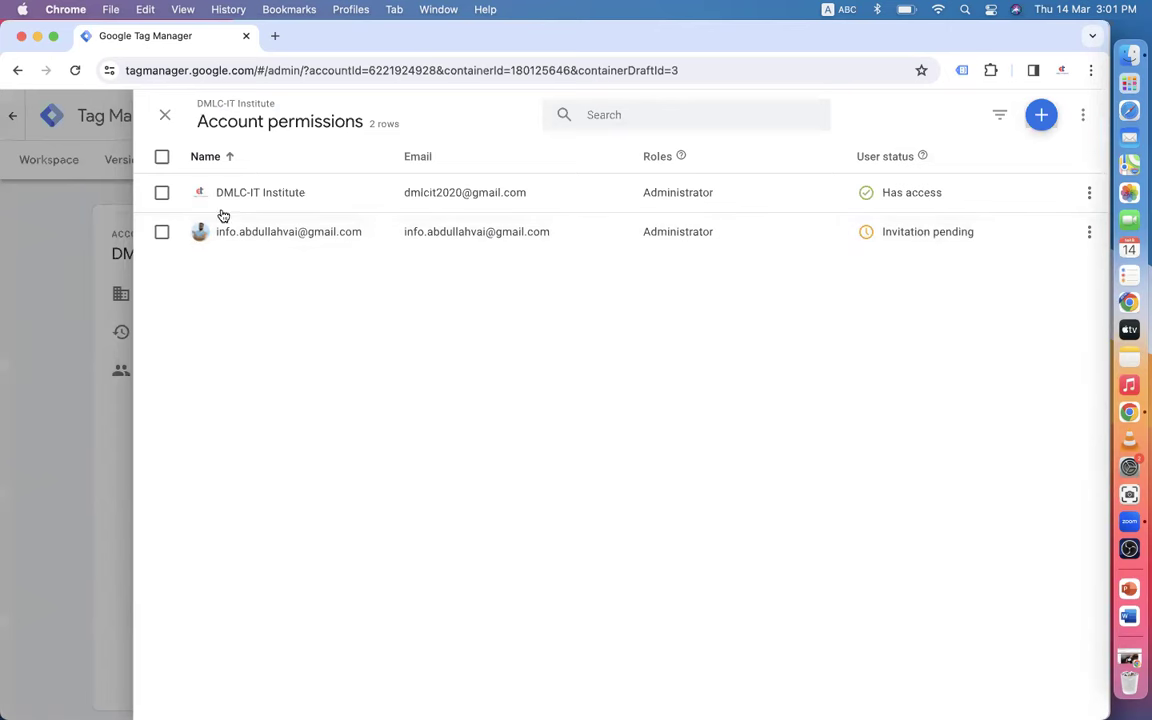
# - Close the user permissions list, then browse Gmail's Promotions and Social tabs before returning to Primary
pyautogui.click(173, 119)
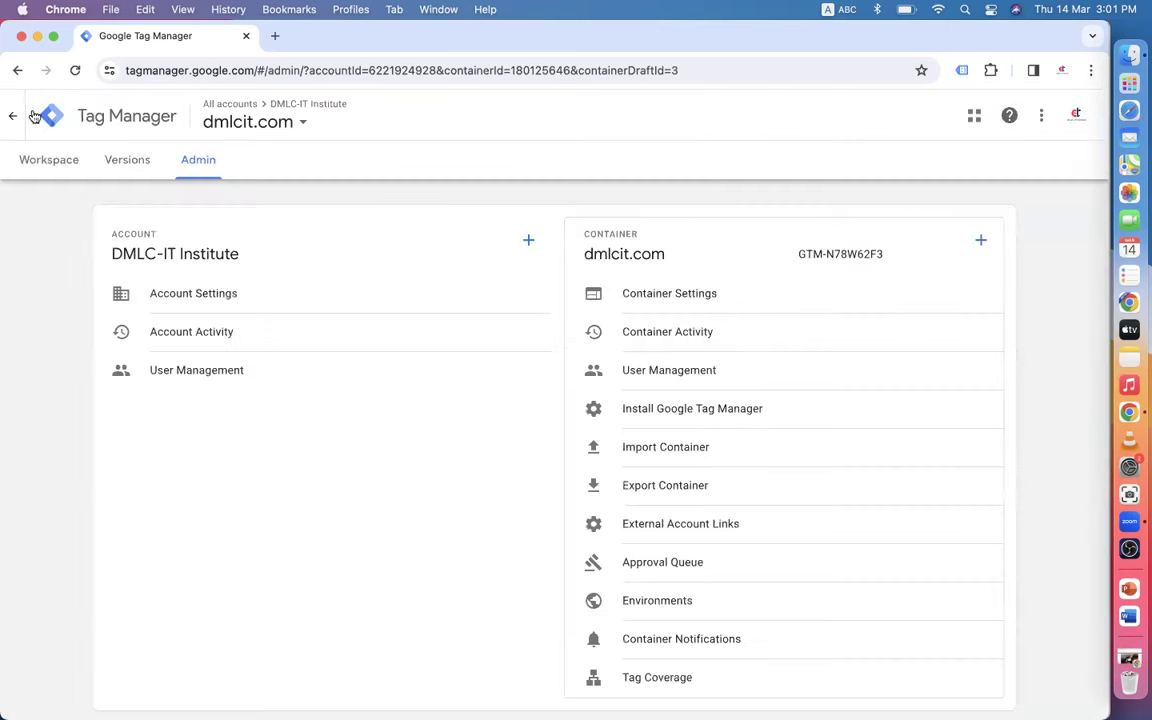
pyautogui.click(14, 114)
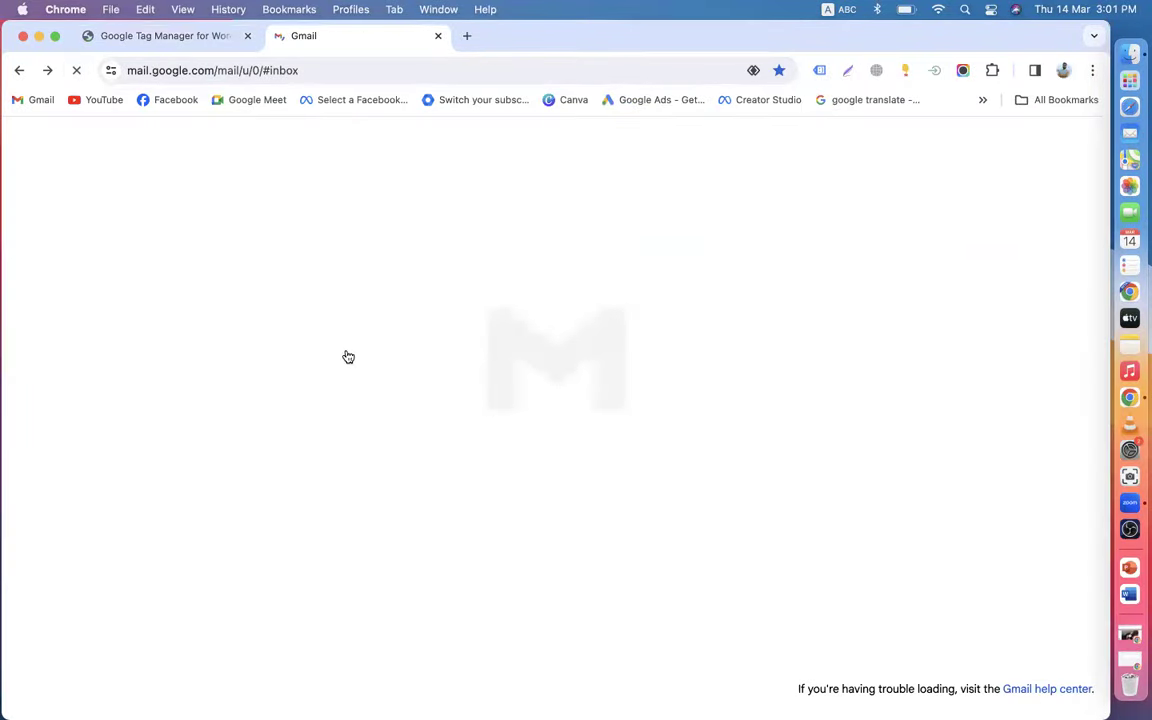
pyautogui.click(463, 230)
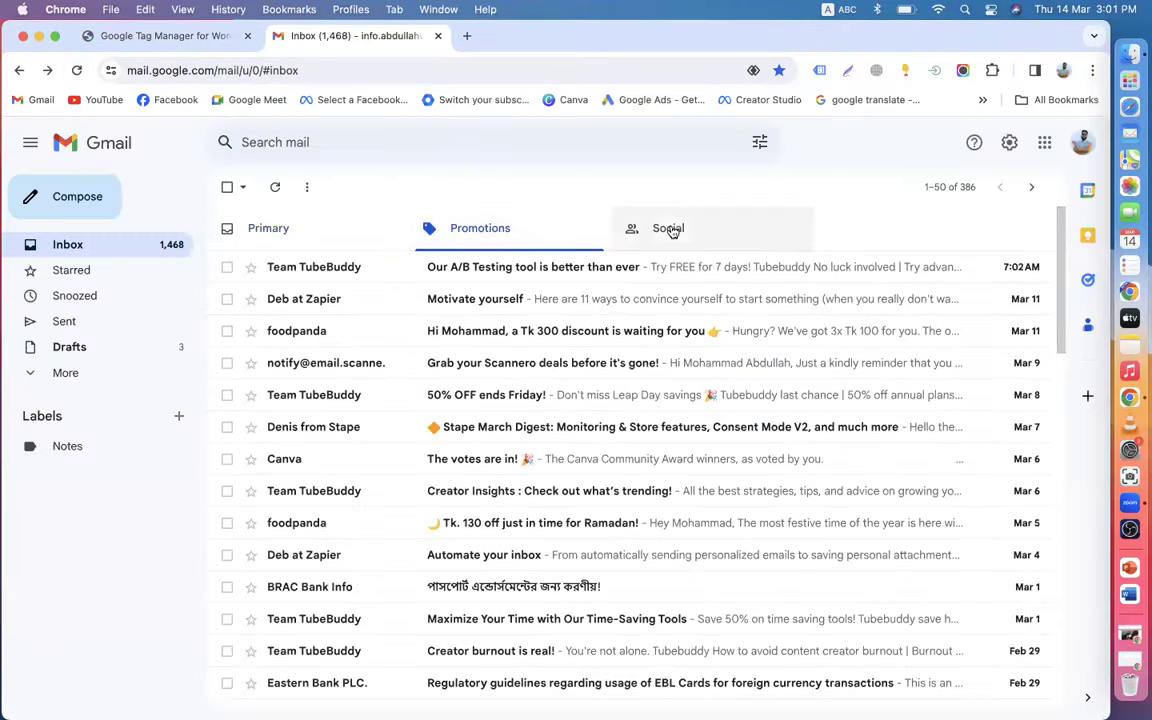
pyautogui.click(670, 228)
pyautogui.click(500, 240)
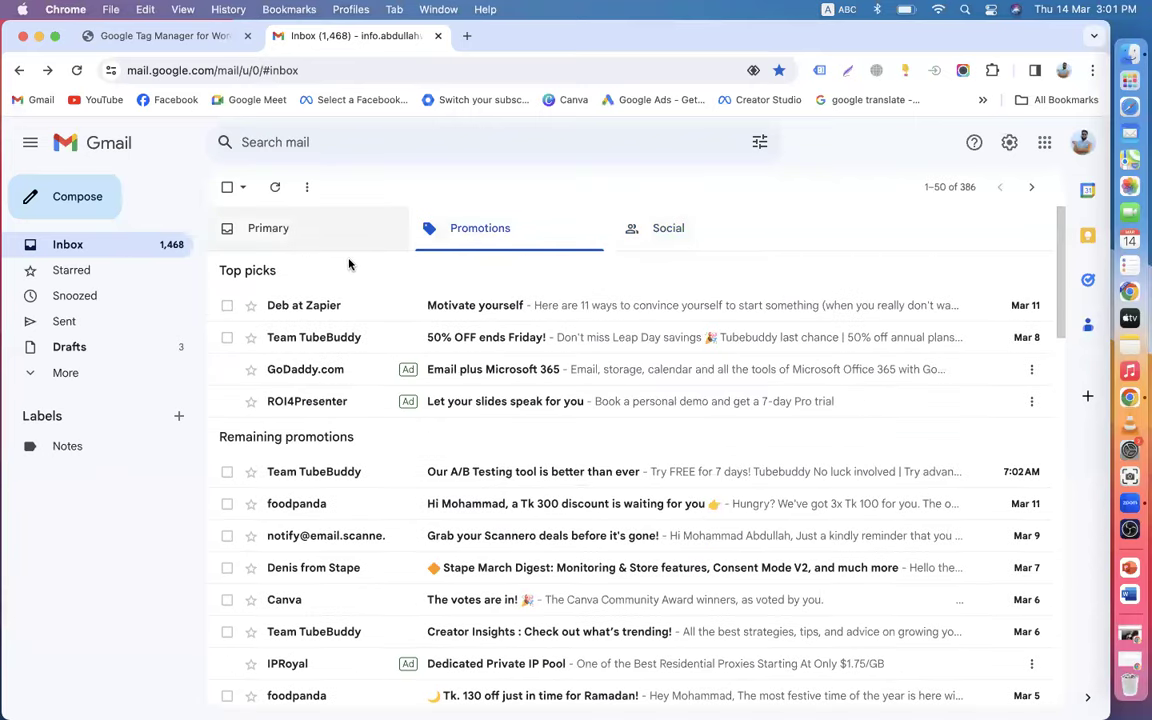
pyautogui.click(342, 240)
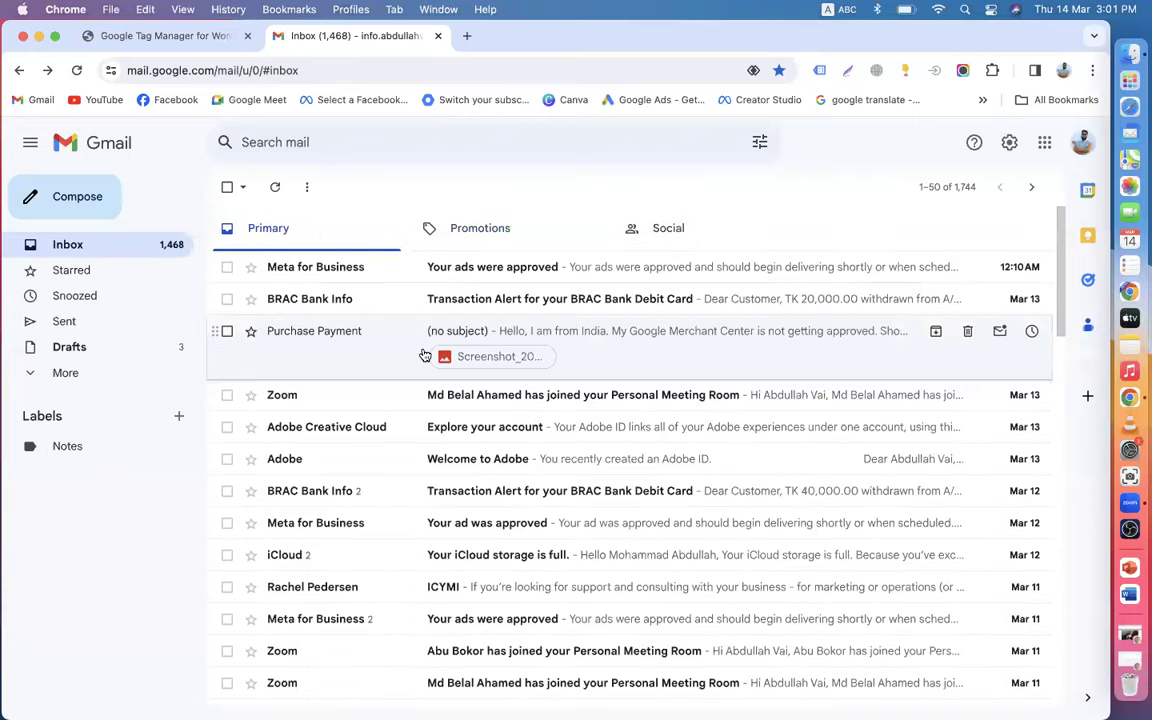